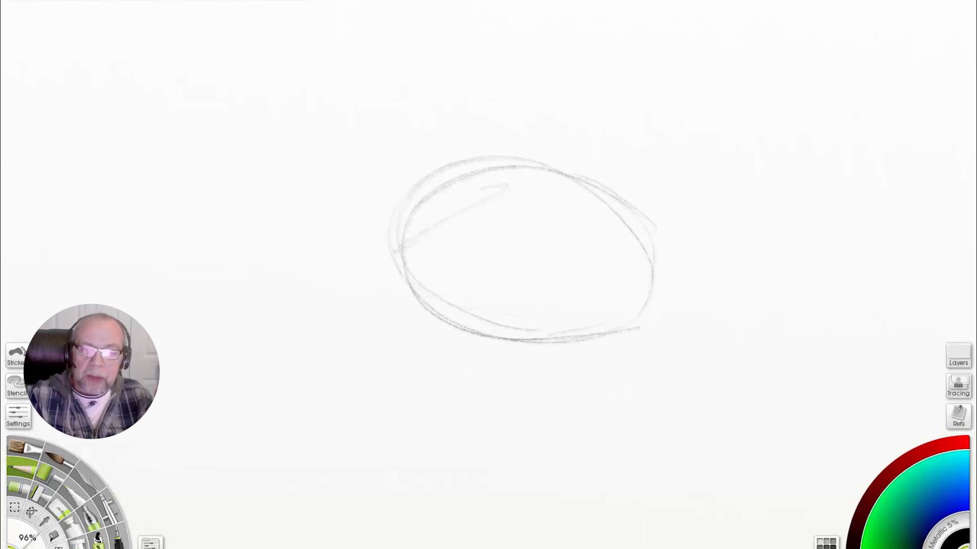
Sketch and hatch the oval bird body, and add a round head on an S-curved neck.
mouse_move(506, 187)
left_mouse_down()
mouse_move(493, 278)
mouse_move(396, 273)
left_mouse_up()
left_click_drag(607, 331, 388, 217)
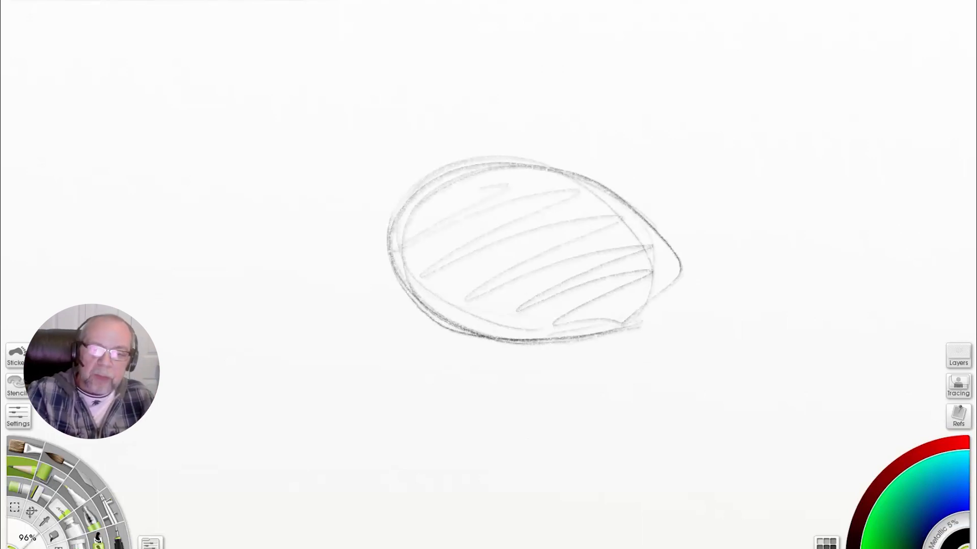
mouse_move(615, 337)
left_mouse_down()
mouse_move(407, 203)
mouse_move(583, 191)
mouse_move(504, 296)
mouse_move(386, 225)
mouse_move(410, 104)
mouse_move(407, 116)
mouse_move(426, 94)
left_mouse_up()
left_click_drag(366, 184, 732, 280)
Sketch a fan of long, upward-sweeping tail feathers extending from the rear end of the body.
left_click_drag(684, 241, 898, 182)
left_click_drag(686, 237, 896, 140)
left_click_drag(679, 277, 893, 257)
mouse_move(891, 100)
left_mouse_down()
mouse_move(913, 272)
mouse_move(669, 274)
left_mouse_up()
left_click_drag(681, 231, 737, 301)
Draw the curved ribs inside the front of the body and a dark, narrow pelvis oval near its rear.
left_click_drag(646, 333, 479, 175)
mouse_move(624, 223)
left_mouse_down()
mouse_move(618, 267)
mouse_move(616, 250)
left_mouse_up()
mouse_move(398, 244)
left_mouse_down()
mouse_move(514, 324)
mouse_move(398, 255)
left_mouse_up()
mouse_move(468, 187)
left_mouse_down()
mouse_move(559, 210)
mouse_move(519, 304)
mouse_move(433, 218)
left_mouse_up()
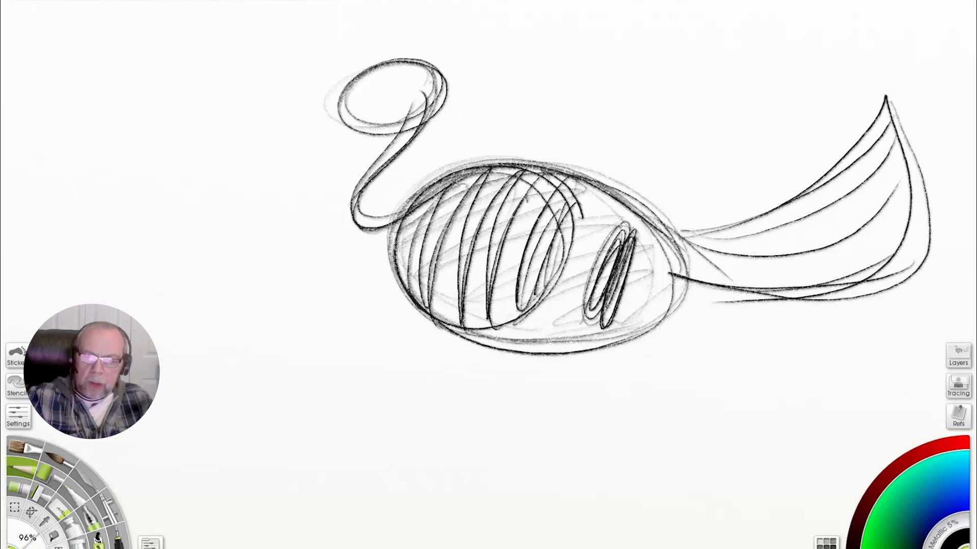
left_click_drag(630, 224, 595, 320)
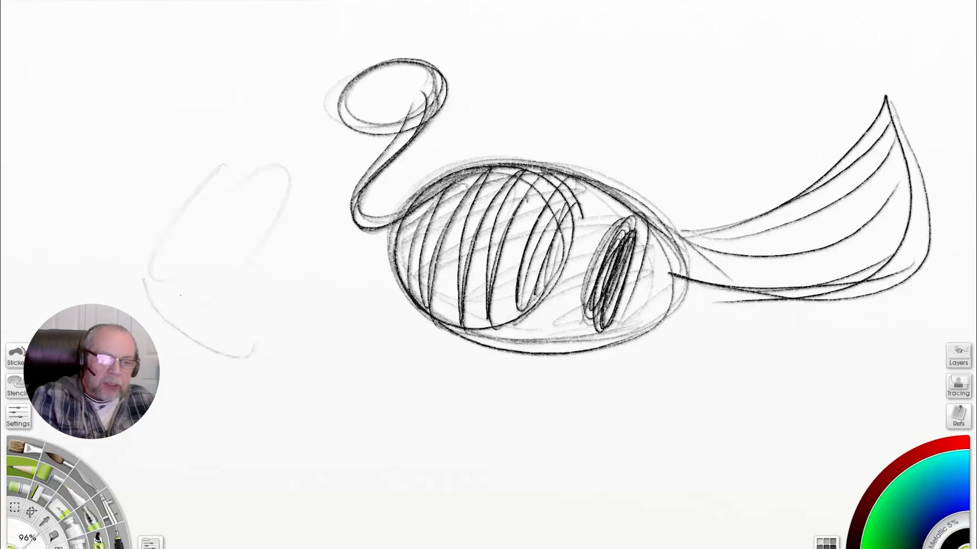
Sketch an enlarged bird leg beside the body with an oval thigh, tapered drumstick, thin shank and spread toes.
left_click_drag(175, 227, 213, 309)
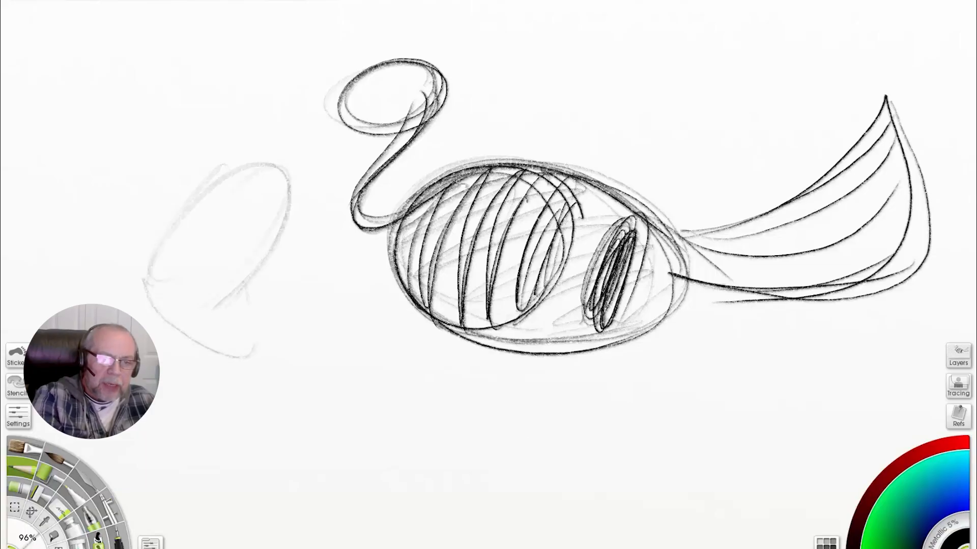
mouse_move(191, 233)
left_mouse_down()
mouse_move(179, 306)
mouse_move(202, 327)
left_mouse_up()
mouse_move(269, 360)
left_mouse_down()
mouse_move(172, 280)
mouse_move(276, 348)
left_mouse_up()
mouse_move(269, 363)
left_mouse_down()
mouse_move(196, 470)
mouse_move(94, 452)
left_mouse_up()
mouse_move(203, 456)
left_mouse_down()
mouse_move(110, 482)
mouse_move(268, 458)
left_mouse_up()
left_click_drag(206, 457, 142, 503)
left_click_drag(205, 453, 278, 362)
mouse_move(278, 362)
left_mouse_down()
mouse_move(195, 339)
mouse_move(238, 273)
left_mouse_up()
left_click_drag(237, 273, 274, 356)
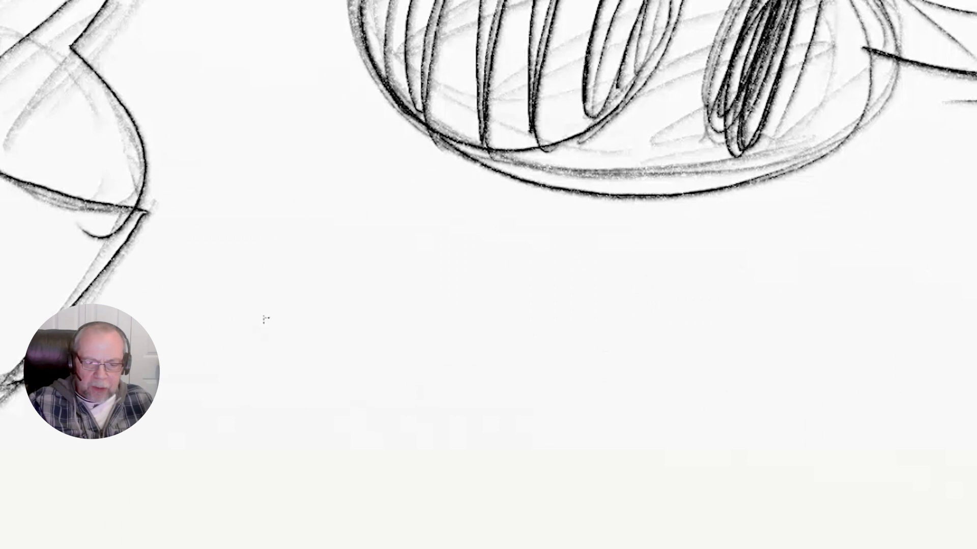
Sketch a small second bird below the main body, with an oval torso, swept tail, thin legs and toed feet.
left_click_drag(343, 419, 407, 362)
left_click_drag(361, 457, 483, 467)
mouse_move(641, 323)
left_mouse_down()
mouse_move(507, 373)
mouse_move(513, 411)
mouse_move(408, 506)
left_mouse_up()
left_click_drag(406, 497, 317, 509)
mouse_move(426, 504)
left_mouse_down()
mouse_move(357, 514)
mouse_move(339, 532)
left_mouse_up()
left_click_drag(407, 514, 356, 542)
left_click_drag(488, 407, 435, 490)
left_click_drag(388, 429, 331, 482)
mouse_move(348, 474)
left_mouse_down()
mouse_move(298, 477)
mouse_move(321, 491)
left_mouse_up()
Draw the thigh and bent knee of the small bird's near leg, joining them to the shank.
left_click_drag(445, 316, 425, 392)
left_click_drag(507, 316, 473, 367)
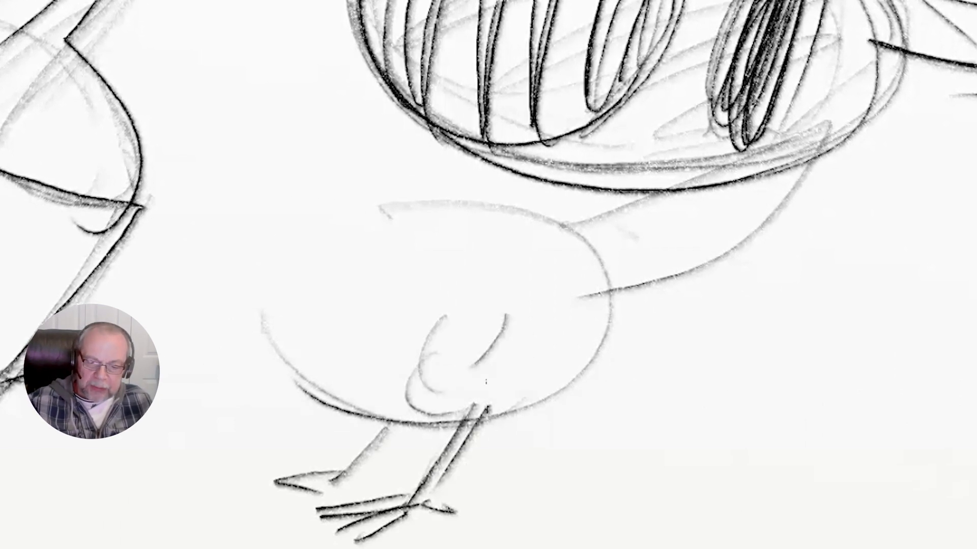
mouse_move(506, 312)
left_mouse_down()
mouse_move(486, 404)
mouse_move(442, 408)
left_mouse_up()
left_click_drag(496, 367, 458, 377)
mouse_move(508, 306)
left_mouse_down()
mouse_move(473, 367)
mouse_move(448, 461)
mouse_move(473, 367)
mouse_move(439, 384)
left_mouse_up()
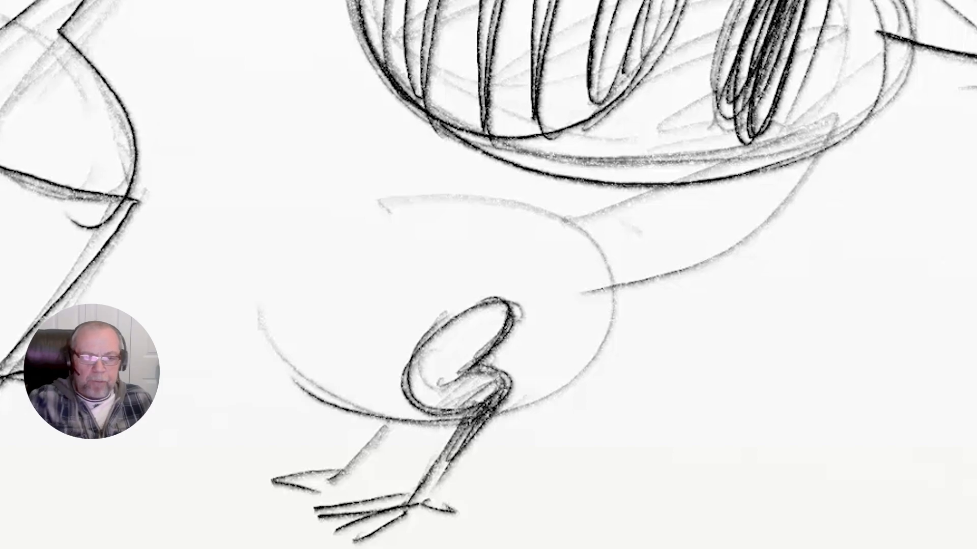
Add shading to the enlarged thigh and short hatch lines above the small bird's thigh.
left_click_drag(250, 248, 200, 302)
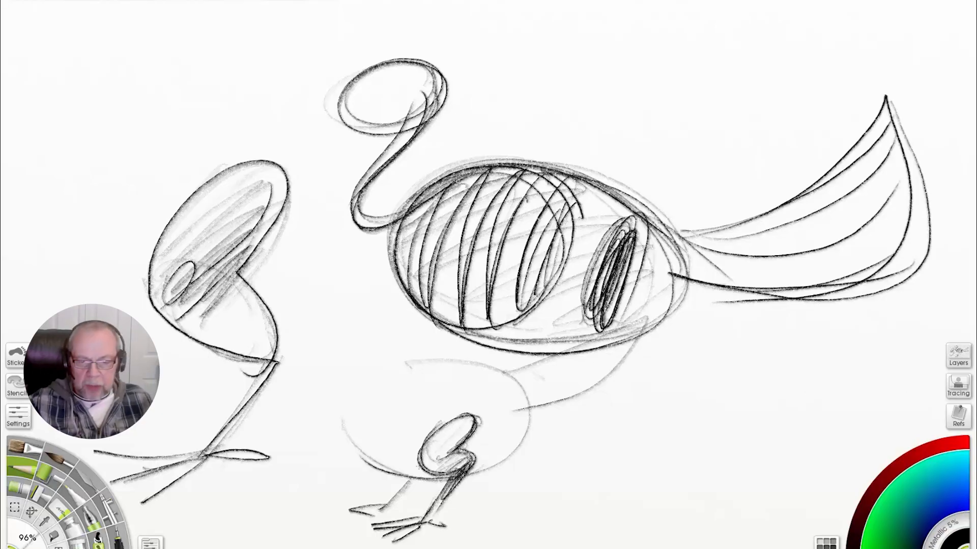
left_click_drag(439, 387, 439, 423)
left_click_drag(476, 386, 470, 427)
left_click_drag(489, 386, 481, 453)
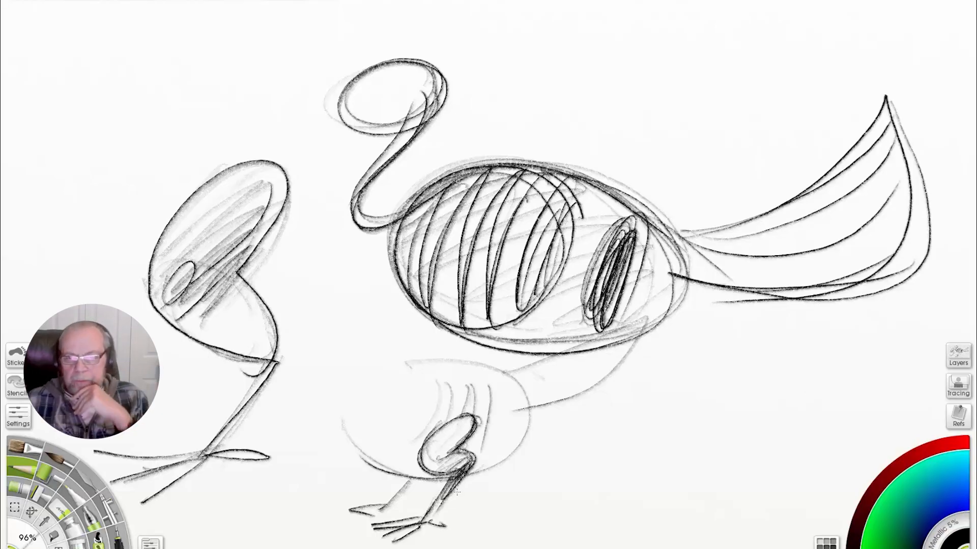
Draw the main bird's leg in forward, planted and trailing positions from the pelvis, with a sweeping arc around them.
mouse_move(579, 259)
left_mouse_down()
mouse_move(603, 362)
mouse_move(570, 420)
left_mouse_up()
left_click_drag(572, 266, 549, 436)
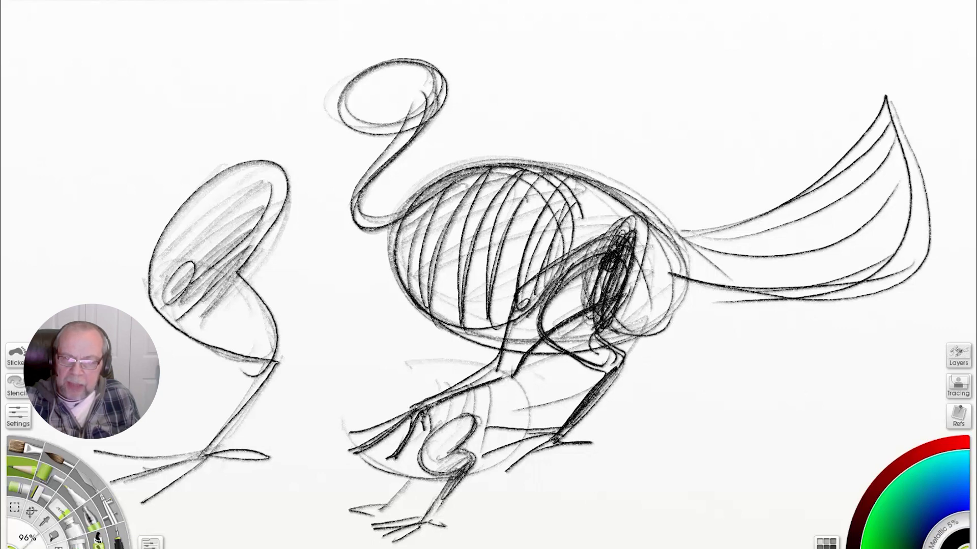
left_click_drag(652, 259, 678, 340)
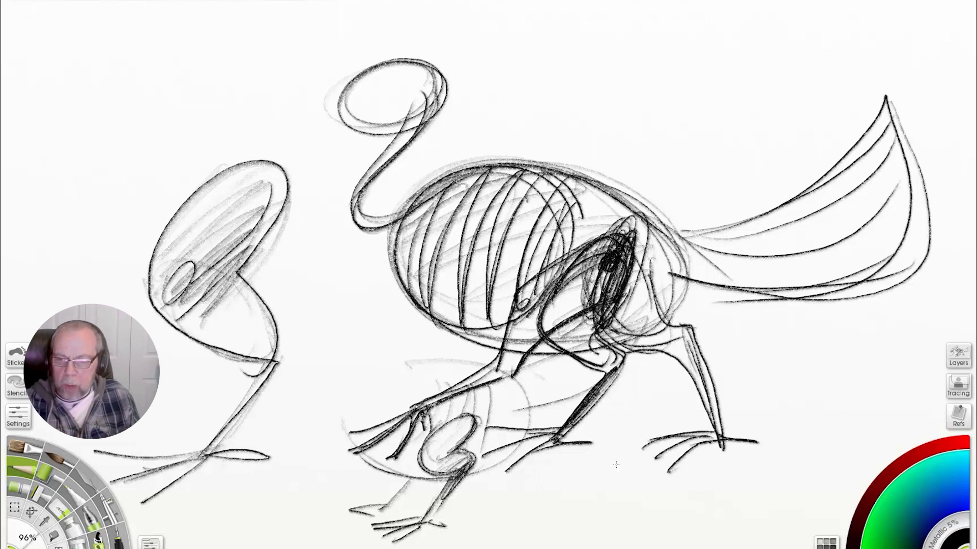
left_click_drag(453, 502, 705, 387)
Sketch a forward-swung position of the enlarged leg, with its thigh edge and shank reaching ahead of the original.
mouse_move(174, 181)
left_mouse_down()
mouse_move(117, 313)
mouse_move(121, 342)
left_mouse_up()
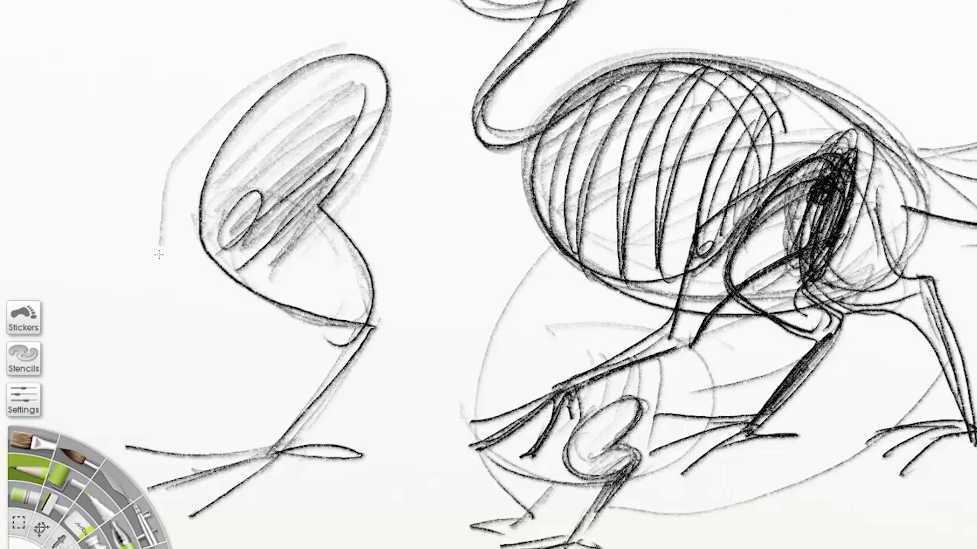
left_click_drag(168, 305, 149, 351)
left_click_drag(143, 356, 58, 400)
left_click_drag(129, 346, 36, 411)
left_click_drag(163, 246, 131, 273)
left_click_drag(179, 200, 163, 299)
left_click_drag(162, 302, 47, 387)
Sketch a backward-swung position of the enlarged leg, with its thigh, drumstick and shank extending behind the original.
left_click_drag(339, 77, 428, 276)
left_click_drag(393, 67, 370, 229)
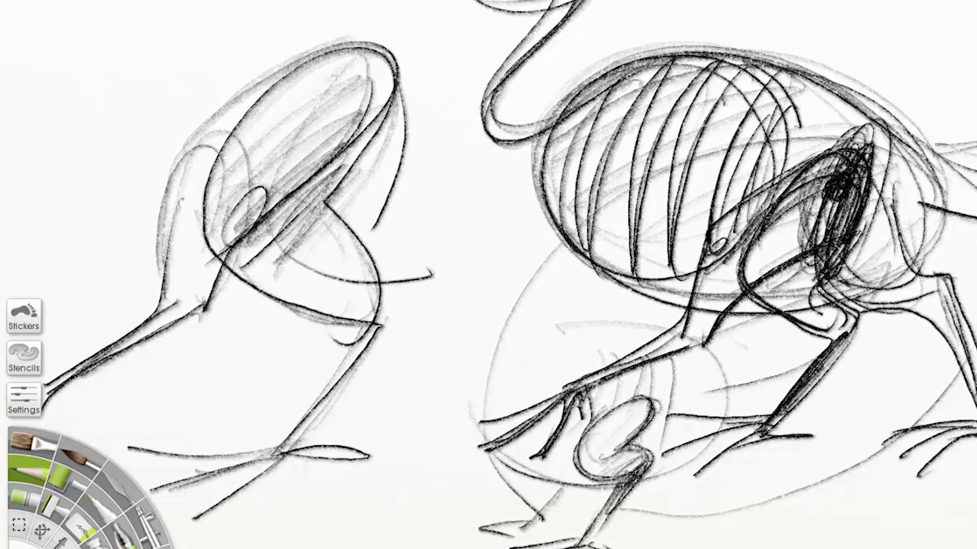
left_click_drag(441, 227, 377, 279)
left_click_drag(442, 289, 483, 420)
left_click_drag(394, 71, 464, 220)
left_click_drag(464, 220, 485, 423)
left_click_drag(379, 55, 457, 281)
mouse_move(457, 285)
left_mouse_down()
mouse_move(479, 433)
mouse_move(359, 451)
left_mouse_up()
mouse_move(481, 432)
left_mouse_down()
mouse_move(382, 492)
mouse_move(405, 530)
left_mouse_up()
Reinforce the contours of the enlarged leg's forward and backward positions around the thigh and knee.
left_click_drag(229, 250, 206, 305)
left_click_drag(164, 203, 153, 299)
mouse_move(356, 53)
left_mouse_down()
mouse_move(287, 193)
mouse_move(438, 280)
left_mouse_up()
left_click_drag(370, 36, 404, 237)
left_click_drag(418, 181, 484, 224)
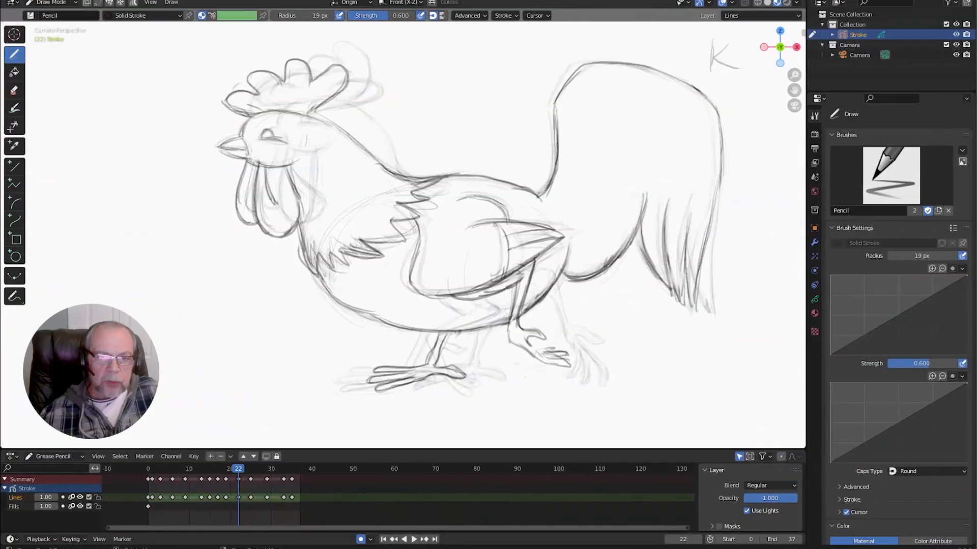
Switch to Blender and play the rooster walk-cycle animation to examine the leg movement.
key("space")
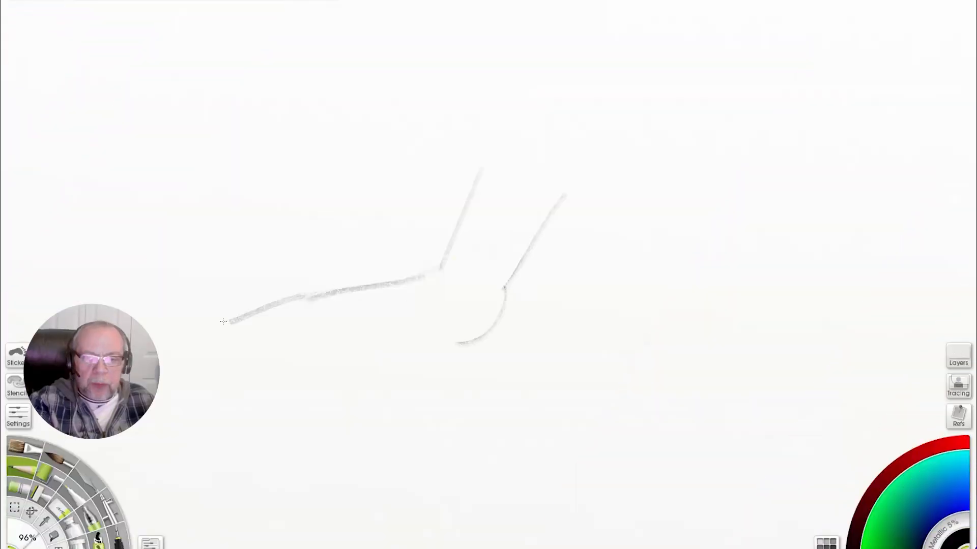
Switch to ArtRage and sketch the elongated toes and heel contour of a bird foot below the ankle lines.
left_click_drag(349, 312, 196, 338)
left_click_drag(502, 323, 305, 387)
left_click_drag(348, 311, 287, 361)
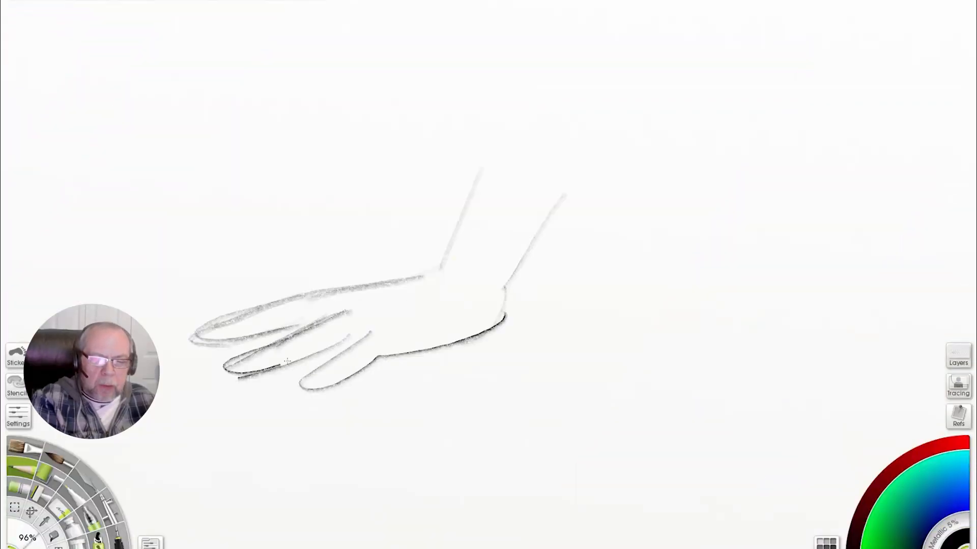
left_click_drag(371, 333, 505, 315)
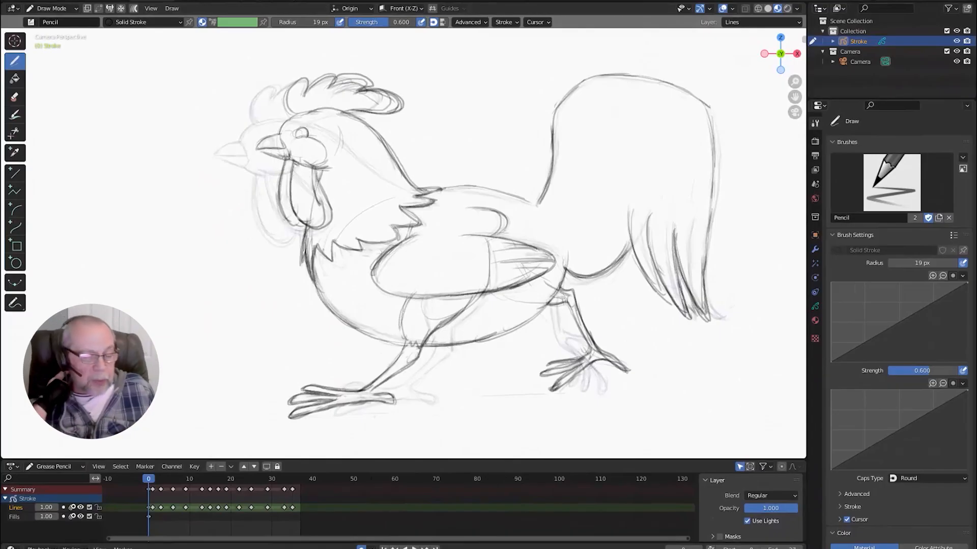
Switch to Blender and play the rooster walk cycle from frame 0 to review the foot motion.
key("space")
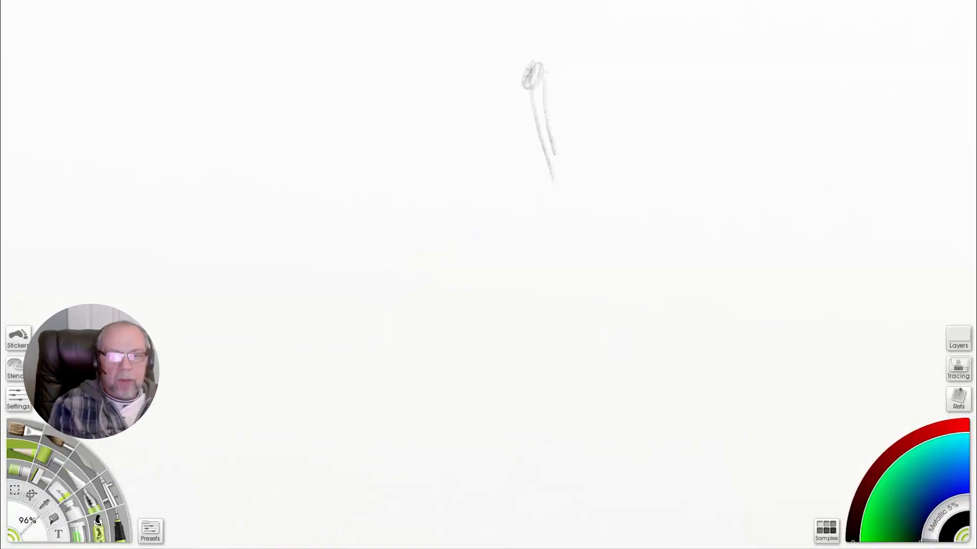
Sketch the wing's arm bones and small thumb in ArtRage, with fanned feather lines and a curved outer edge.
mouse_move(534, 92)
left_mouse_down()
mouse_move(452, 298)
mouse_move(398, 385)
left_mouse_up()
left_click_drag(452, 315, 422, 513)
left_click_drag(475, 343, 489, 514)
left_click_drag(498, 326, 543, 462)
left_click_drag(518, 311, 581, 444)
left_click_drag(659, 287, 654, 332)
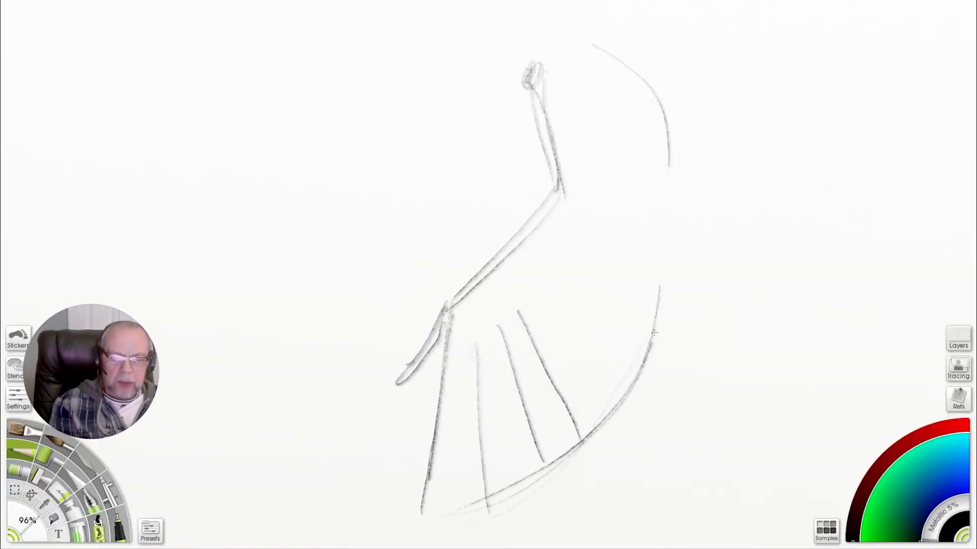
left_click_drag(540, 213, 451, 304)
mouse_move(446, 325)
left_mouse_down()
mouse_move(410, 527)
mouse_move(398, 384)
left_mouse_up()
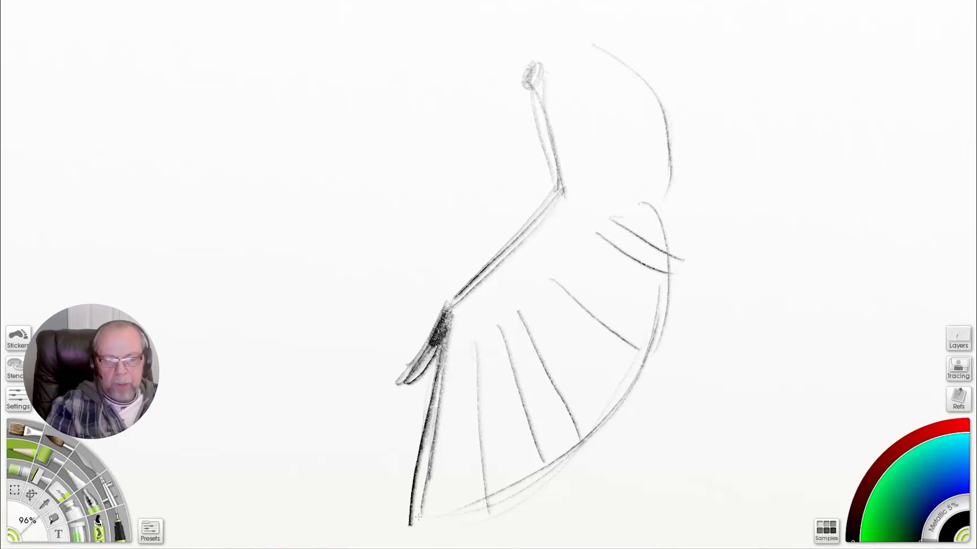
Draw overlapping, rounded feathers along the wing's lower and outer edge, following the fanned guide lines.
left_click_drag(483, 365, 477, 538)
left_click_drag(482, 417, 510, 528)
left_click_drag(541, 423, 518, 527)
left_click_drag(456, 526, 468, 535)
left_click_drag(426, 488, 477, 426)
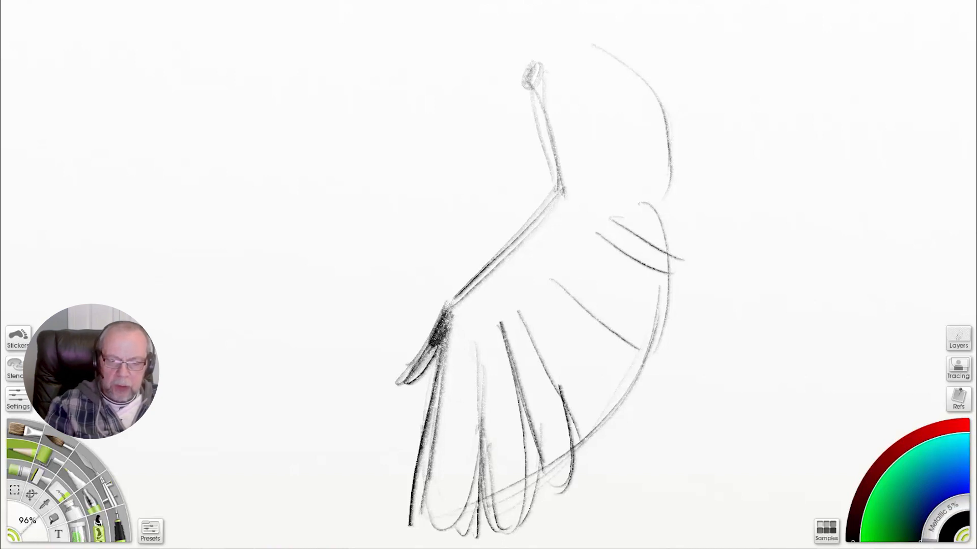
left_click_drag(507, 356, 523, 503)
left_click_drag(573, 402, 605, 420)
left_click_drag(580, 243, 601, 346)
left_click_drag(645, 204, 608, 420)
Outline the wing's upper feather section with inner feather lines, and darken the forearm and leading edge.
left_click_drag(574, 52, 661, 209)
left_click_drag(542, 193, 448, 308)
left_click_drag(568, 90, 646, 85)
left_click_drag(578, 72, 628, 206)
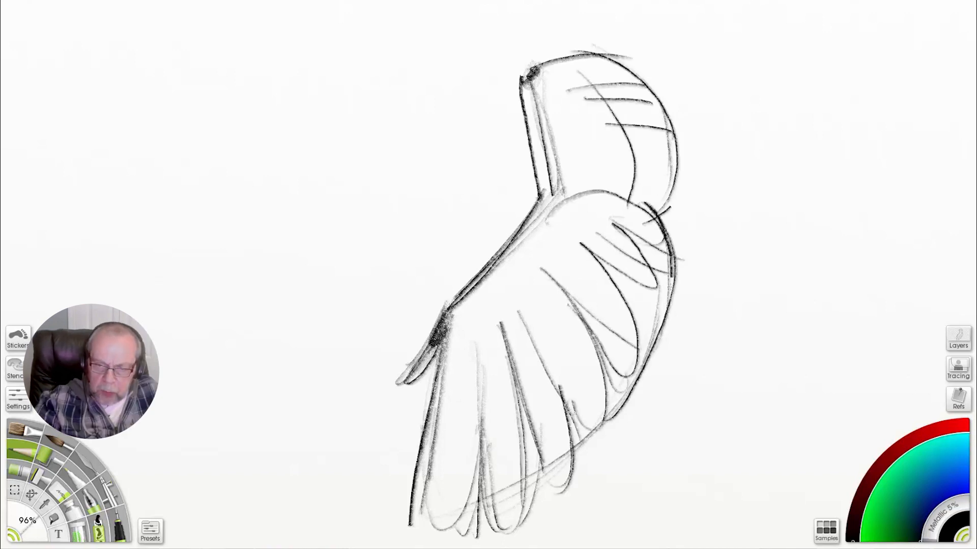
left_click_drag(439, 328, 414, 543)
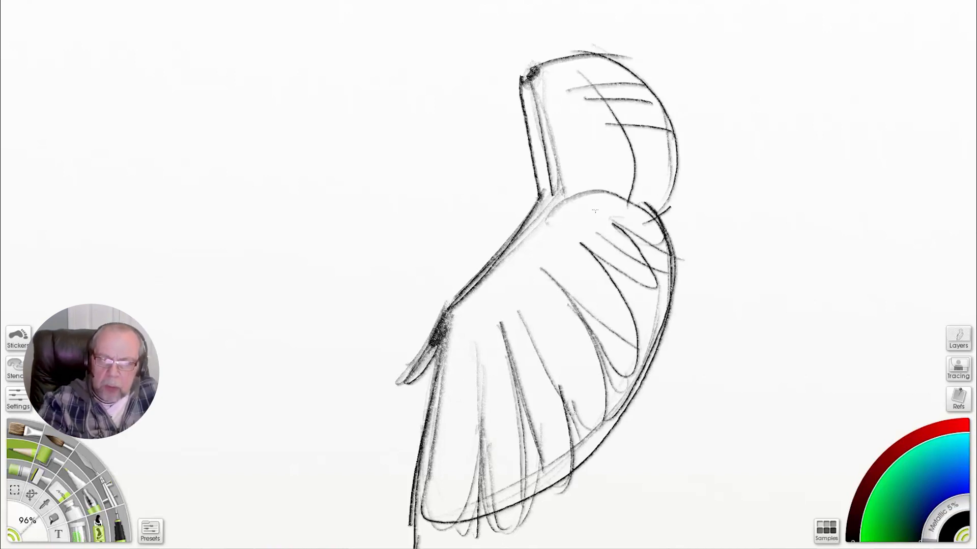
Shade the lower and upper feather sections of the wing with diagonal hatching.
left_click_drag(656, 234, 432, 447)
left_click_drag(651, 66, 539, 117)
left_click_drag(655, 86, 544, 186)
left_click_drag(667, 153, 534, 224)
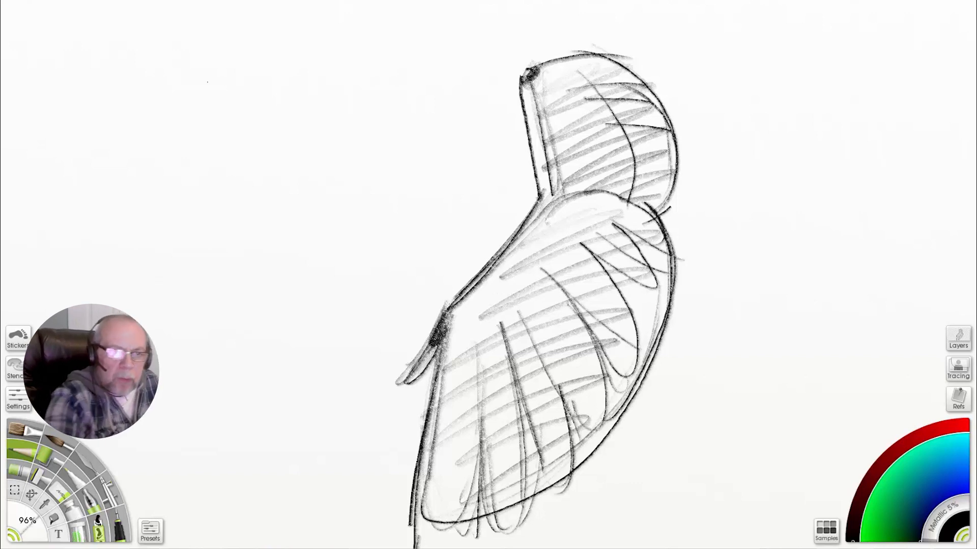
Sketch a folded wing beside the open one, starting with a shoulder joint, a bone line and a rounded outline.
left_click_drag(207, 82, 294, 107)
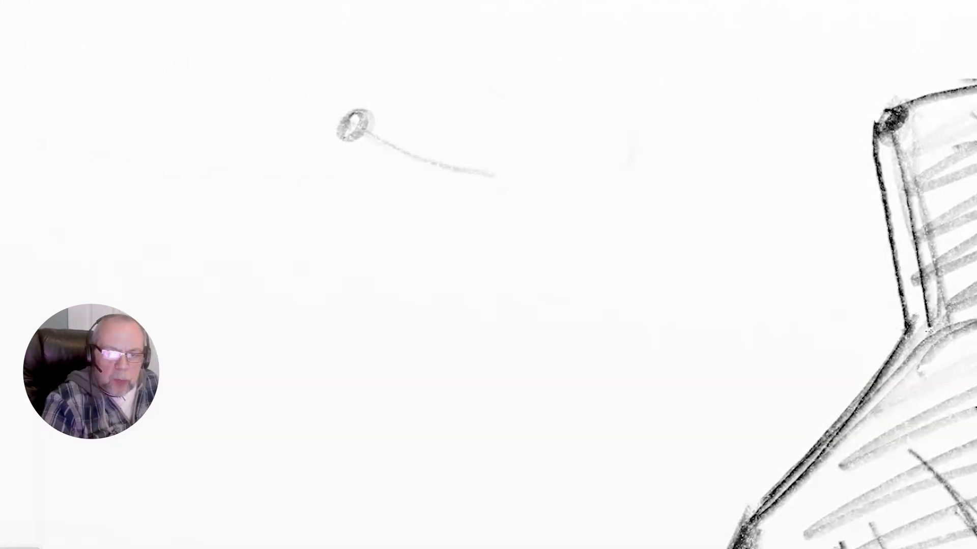
left_click_drag(488, 64, 622, 159)
left_click_drag(373, 147, 493, 175)
left_click_drag(623, 153, 501, 198)
left_click_drag(369, 104, 488, 64)
left_click_drag(623, 120, 494, 203)
left_click_drag(432, 71, 590, 97)
left_click_drag(374, 148, 491, 194)
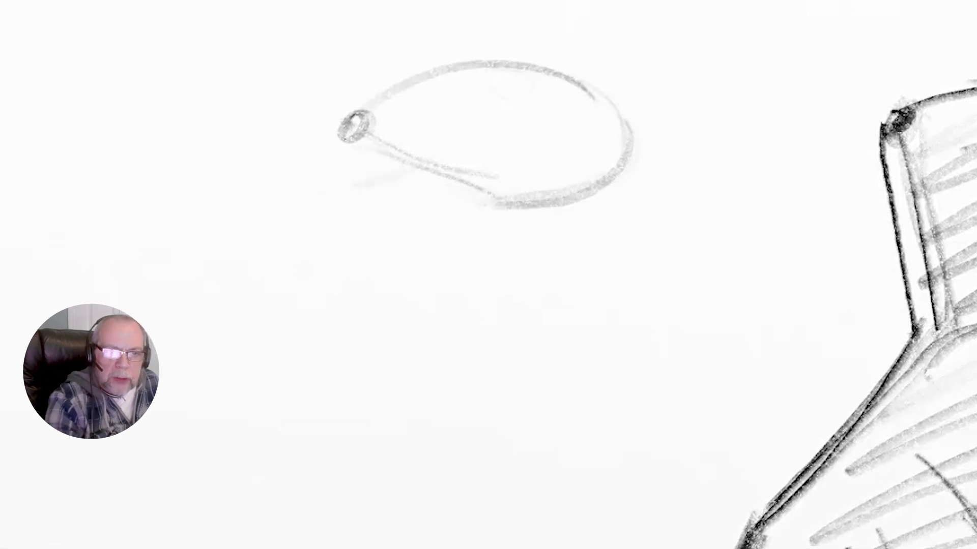
Add the lower feather layer beneath the folded wing's bone line and darken its rear curve.
left_click_drag(356, 184, 307, 205)
left_click_drag(379, 149, 302, 180)
left_click_drag(549, 211, 454, 223)
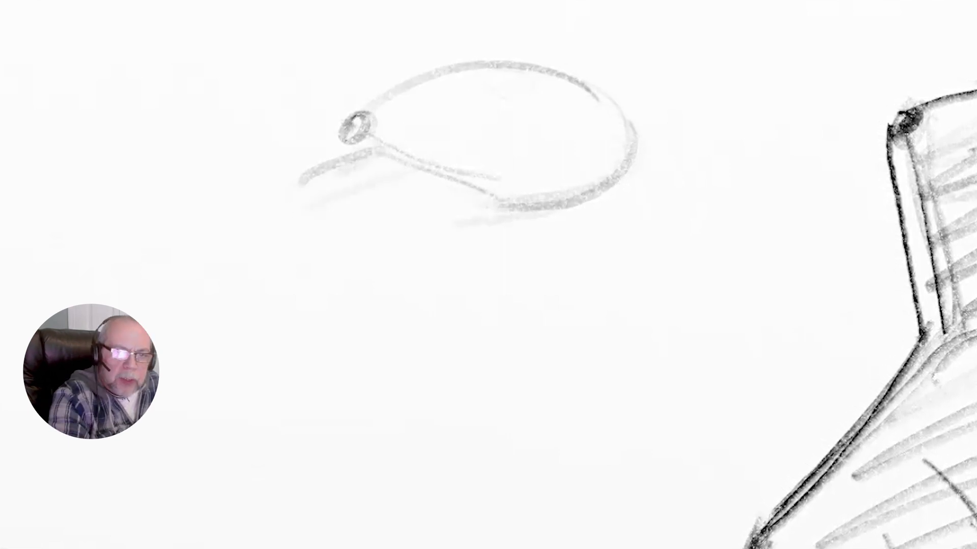
left_click_drag(369, 148, 605, 221)
left_click_drag(582, 99, 491, 233)
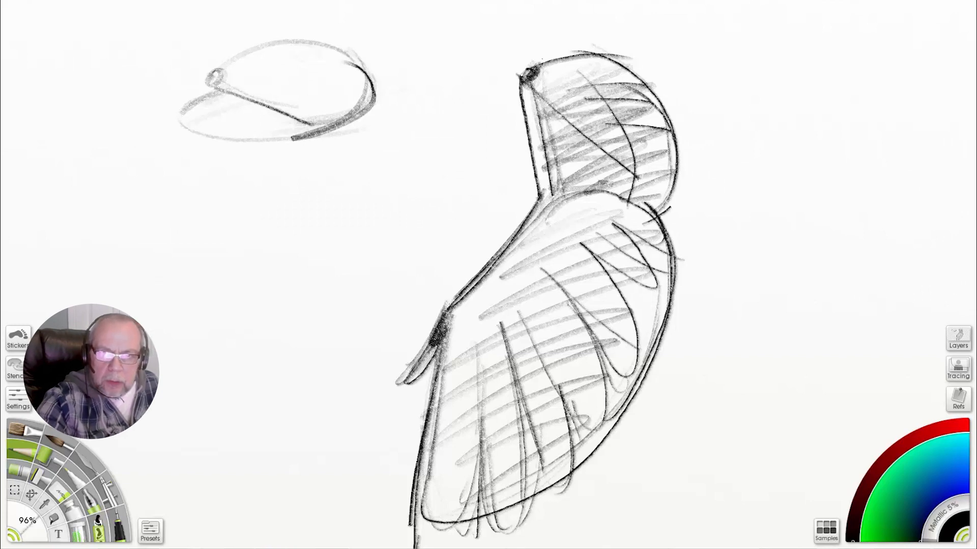
Draw the fold lines over the open wing's upper section and extend long, pointed feather outlines behind it.
left_click_drag(542, 61, 681, 174)
left_click_drag(535, 96, 610, 180)
left_click_drag(737, 149, 636, 187)
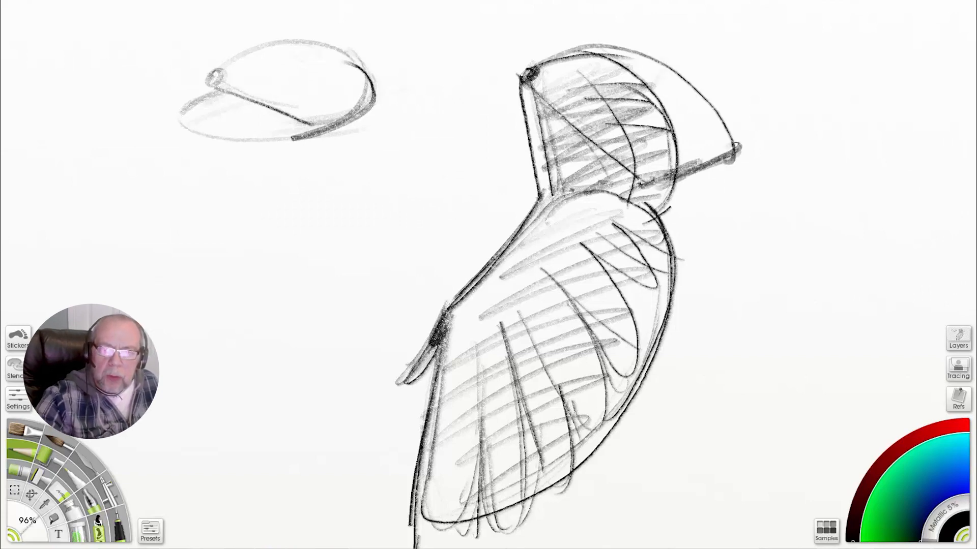
left_click_drag(549, 100, 588, 191)
left_click_drag(593, 175, 758, 137)
mouse_move(661, 60)
left_mouse_down()
mouse_move(693, 55)
mouse_move(733, 144)
left_mouse_up()
left_click_drag(724, 52, 768, 127)
left_click_drag(859, 89, 613, 194)
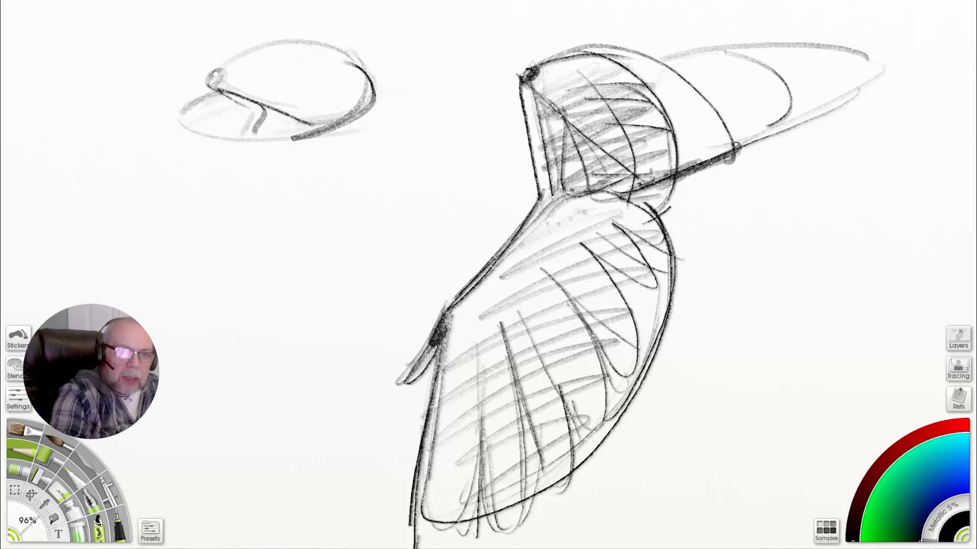
Redraw the folded wing with a bold rounded upper section, a notched lower layer and pointed feathers behind.
left_click_drag(254, 104, 311, 125)
mouse_move(249, 104)
left_mouse_down()
mouse_move(277, 133)
mouse_move(211, 146)
left_mouse_up()
left_click_drag(222, 145, 379, 107)
mouse_move(345, 53)
left_mouse_down()
mouse_move(438, 57)
mouse_move(231, 147)
left_mouse_up()
left_click_drag(374, 96, 440, 74)
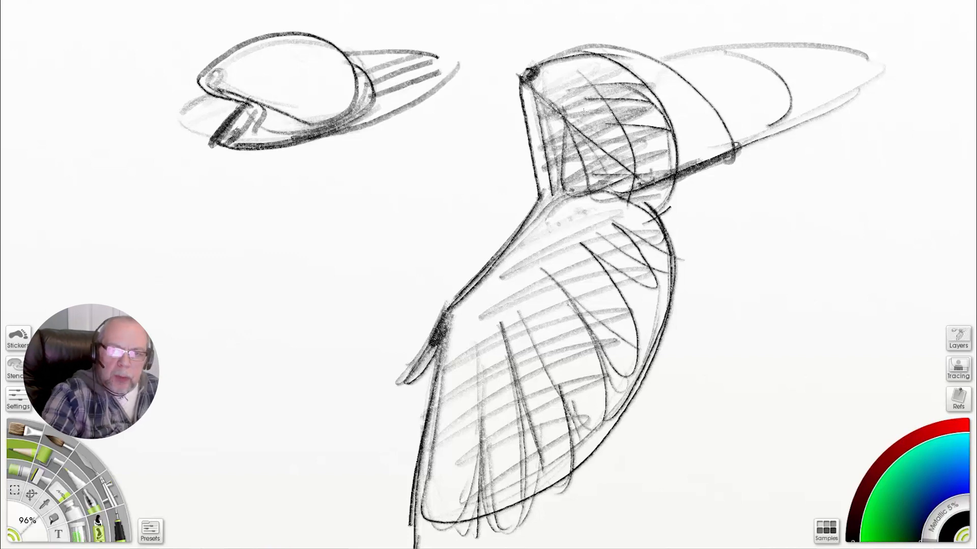
Draw arrows from the open wing's two feather sections to their folded counterparts, and shade the folded lower layer.
left_click_drag(584, 111, 293, 74)
mouse_move(526, 265)
left_mouse_down()
mouse_move(311, 143)
mouse_move(330, 162)
left_mouse_up()
left_click_drag(231, 143, 294, 121)
left_click_drag(334, 58, 446, 72)
left_click_drag(220, 136, 309, 33)
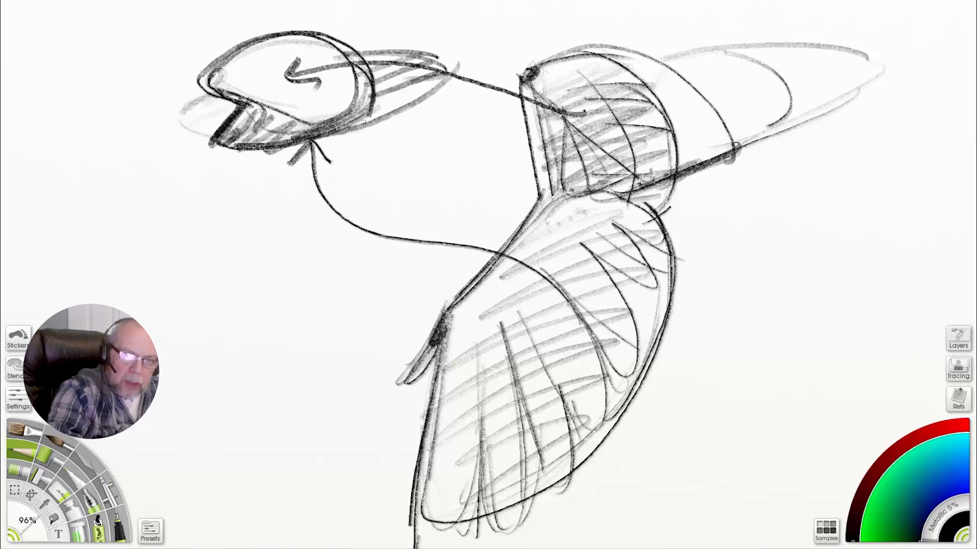
left_click_drag(365, 121, 343, 134)
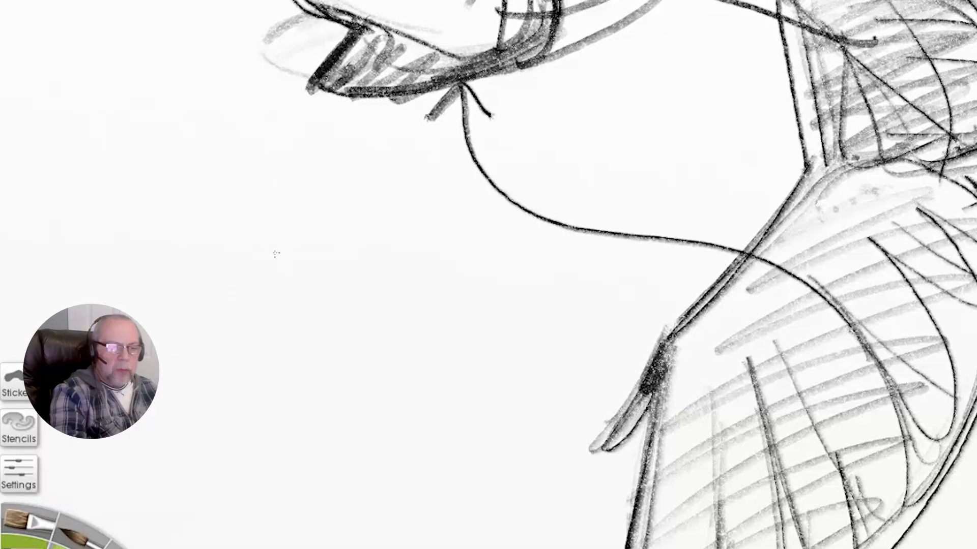
Sketch another folded wing below the first, with a hatched rounded front, a notched edge and long, tapering rear feathers.
mouse_move(274, 253)
left_mouse_down()
mouse_move(260, 369)
mouse_move(428, 202)
mouse_move(477, 270)
left_mouse_up()
left_click_drag(400, 223, 460, 217)
left_click_drag(414, 246, 476, 235)
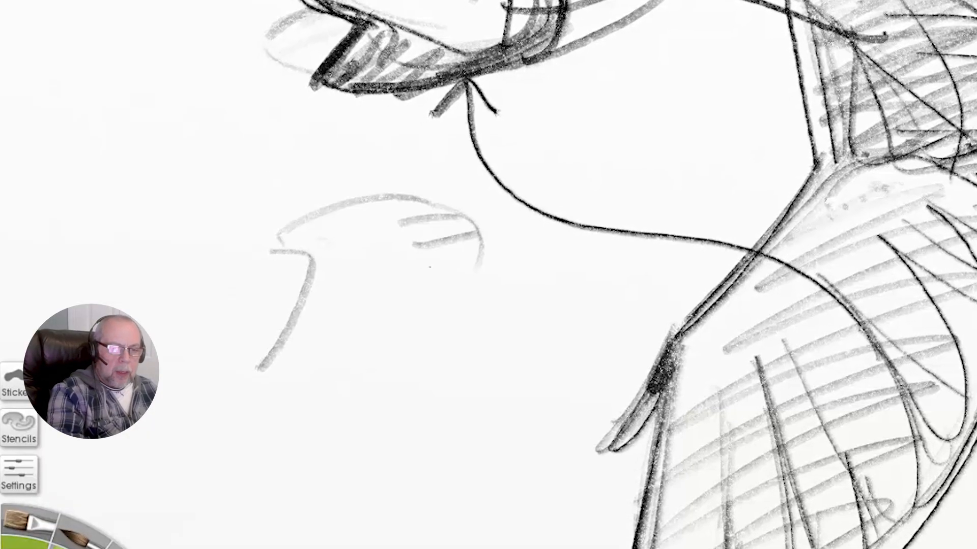
mouse_move(424, 267)
left_mouse_down()
mouse_move(481, 253)
mouse_move(461, 301)
left_mouse_up()
left_click_drag(285, 364, 535, 304)
mouse_move(486, 225)
left_mouse_down()
mouse_move(633, 253)
mouse_move(344, 377)
mouse_move(669, 226)
left_mouse_up()
left_click_drag(580, 305, 383, 369)
left_click_drag(317, 284, 270, 391)
left_click_drag(500, 238, 438, 304)
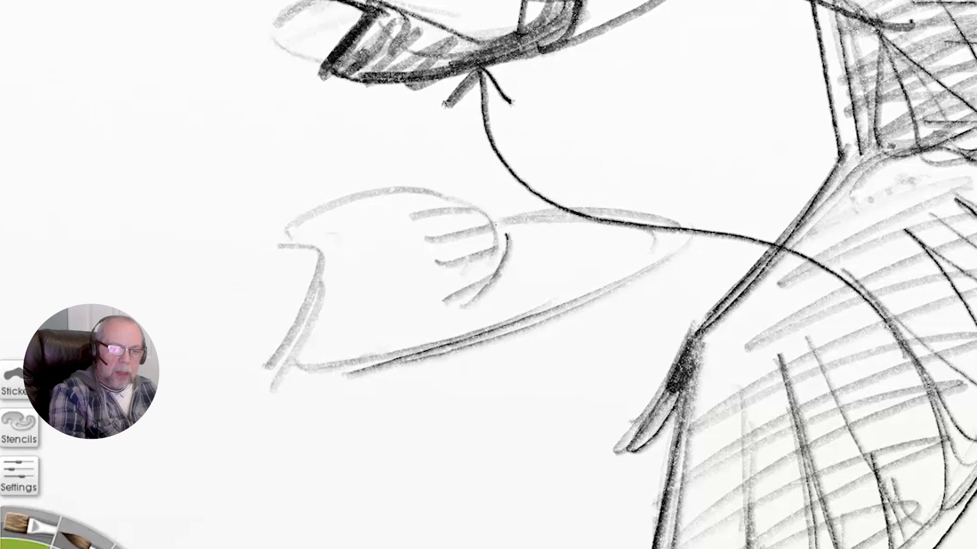
Start a new blank canvas after the folded-wing sketch.
left_click_drag(304, 214, 500, 283)
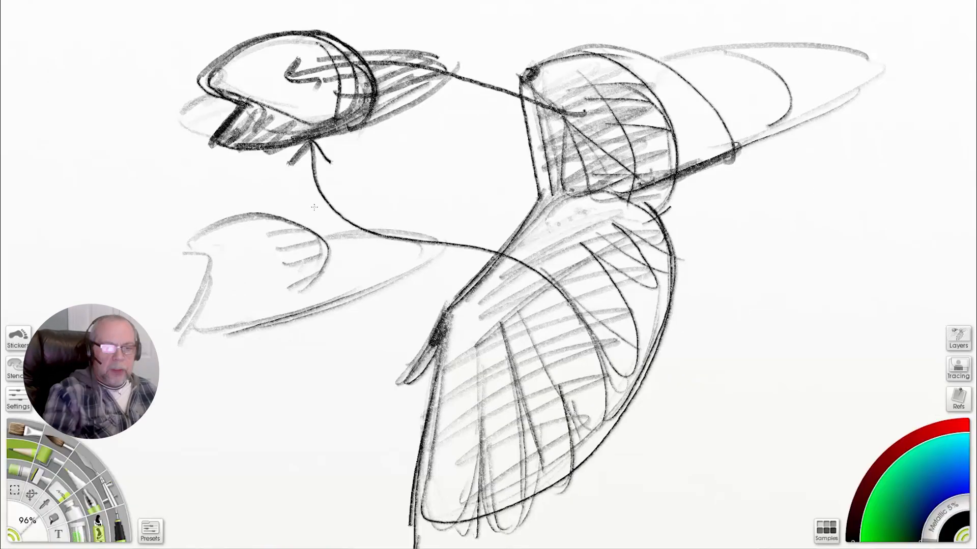
key("ctrl+n")
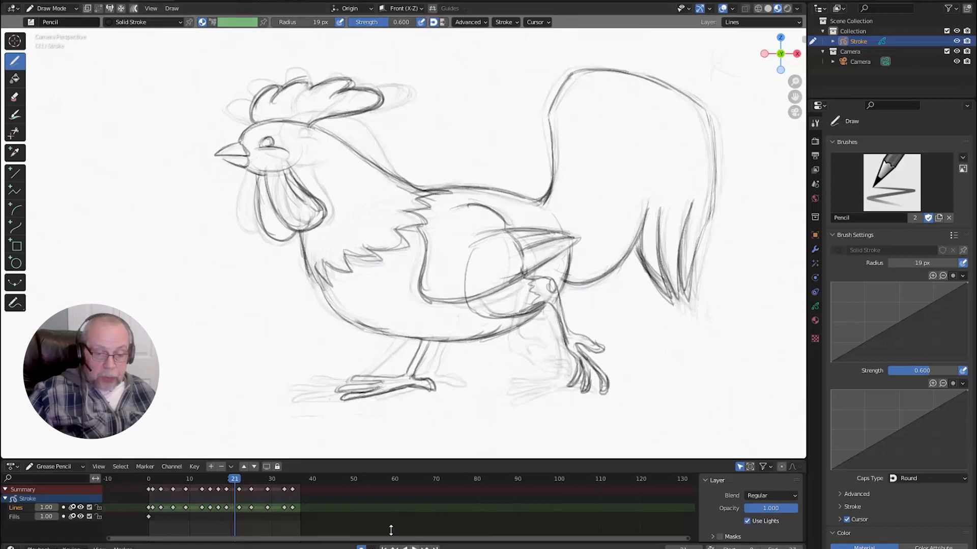
Switch to Blender and scrub through the rooster walk cycle's timeline to compare the stretched and compressed poses.
mouse_move(235, 483)
left_mouse_down()
mouse_move(187, 487)
mouse_move(245, 483)
mouse_move(222, 483)
mouse_move(163, 516)
mouse_move(186, 507)
mouse_move(178, 510)
left_mouse_up()
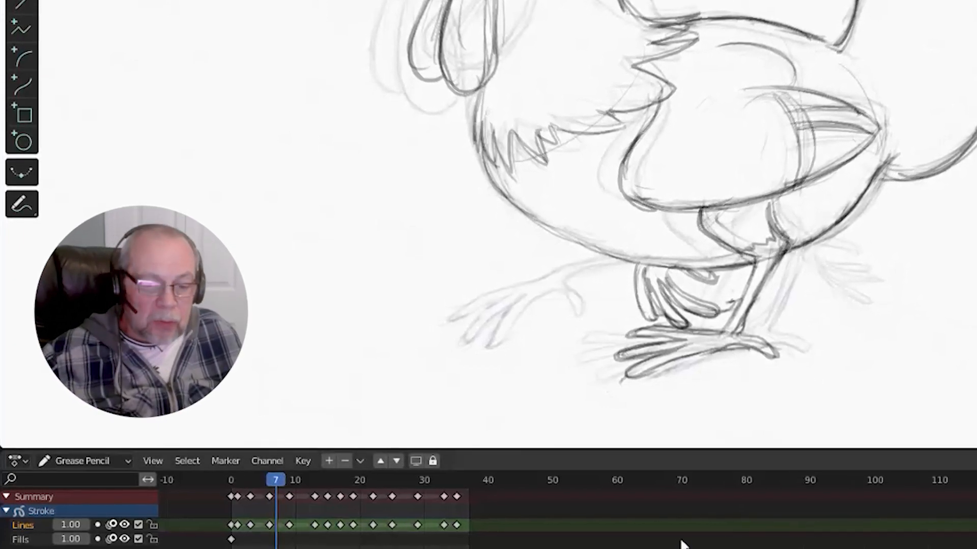
left_click_drag(279, 480, 244, 501)
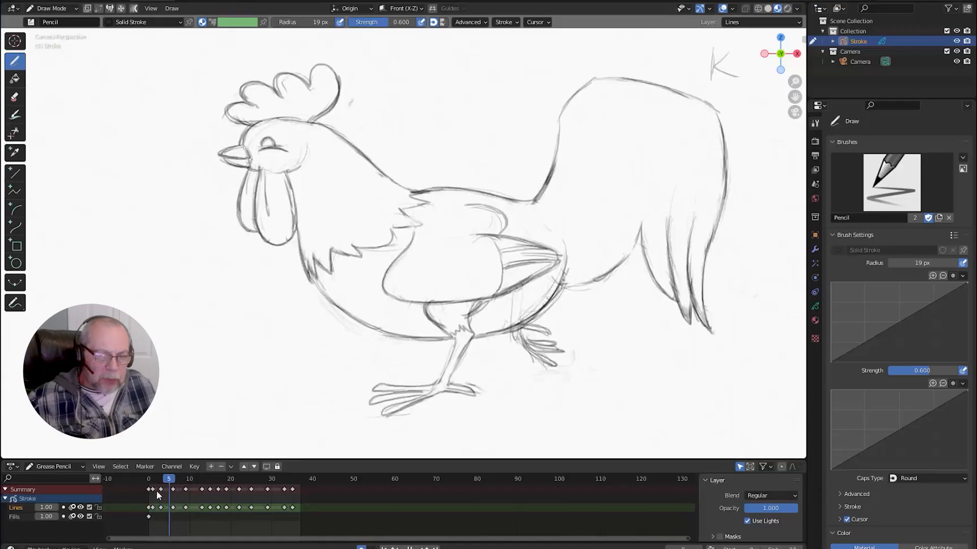
mouse_move(157, 491)
left_mouse_down()
mouse_move(108, 502)
mouse_move(161, 498)
mouse_move(173, 479)
mouse_move(121, 488)
mouse_move(165, 485)
left_mouse_up()
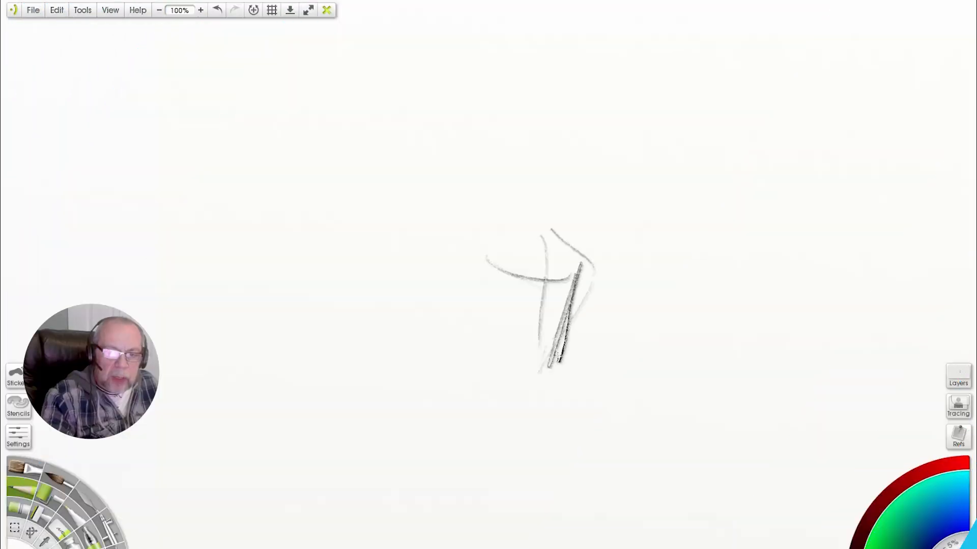
Switch to ArtRage and draw a foot at the end of the standing leg, with three forward toes and one rear toe.
left_click_drag(549, 360, 457, 366)
left_click_drag(550, 363, 471, 388)
left_click_drag(554, 366, 504, 401)
left_click_drag(565, 363, 621, 369)
Rough in the belly curve, upper thigh and back line, and draw a vertical balance line through the standing foot.
left_click_drag(486, 251, 581, 270)
mouse_move(543, 187)
left_mouse_down()
mouse_move(504, 224)
mouse_move(563, 237)
left_mouse_up()
left_click_drag(565, 134, 729, 117)
left_click_drag(546, 85, 563, 430)
left_click_drag(563, 430, 563, 55)
Draw the long neck reaching to a round head, the chest line, the rising tail curve and a fuller belly.
left_click_drag(603, 129, 375, 80)
left_click_drag(351, 143, 482, 245)
left_click_drag(366, 77, 326, 108)
left_click_drag(313, 100, 330, 158)
left_click_drag(636, 132, 758, 56)
left_click_drag(682, 127, 853, 37)
left_click_drag(485, 251, 712, 220)
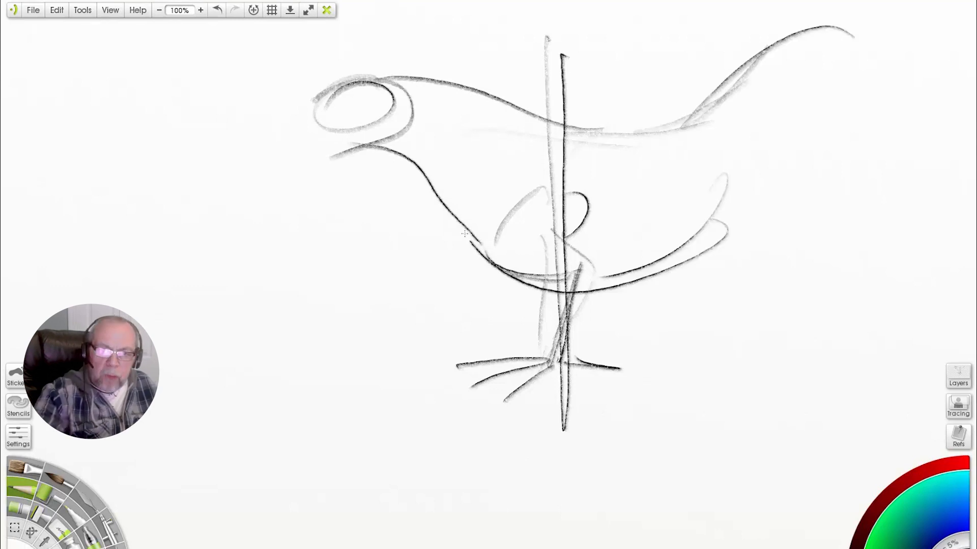
Outline the body's rounded front, reinforce the throat and nape, and add a beak and hanging wattle to the head.
left_click_drag(661, 165, 463, 234)
left_click_drag(356, 143, 485, 232)
left_click_drag(319, 121, 283, 137)
left_click_drag(358, 143, 302, 210)
mouse_move(333, 95)
left_mouse_down()
mouse_move(333, 110)
mouse_move(482, 107)
mouse_move(481, 187)
left_mouse_up()
Strengthen the back line into the raised tail and draw long, drooping tail feathers behind it.
mouse_move(548, 107)
left_mouse_down()
mouse_move(603, 122)
mouse_move(872, 23)
left_mouse_up()
left_click_drag(683, 152, 886, 49)
left_click_drag(875, 17, 963, 128)
left_click_drag(897, 39, 954, 177)
left_click_drag(899, 86, 903, 295)
left_click_drag(758, 136, 806, 298)
Draw the body's rear curve, the thigh and a lifted second foot, and reinforce the chest contour.
mouse_move(723, 138)
left_mouse_down()
mouse_move(585, 290)
mouse_move(548, 365)
left_mouse_up()
mouse_move(630, 204)
left_mouse_down()
mouse_move(543, 293)
mouse_move(536, 329)
left_mouse_up()
left_click_drag(482, 311, 522, 351)
left_click_drag(417, 157, 482, 269)
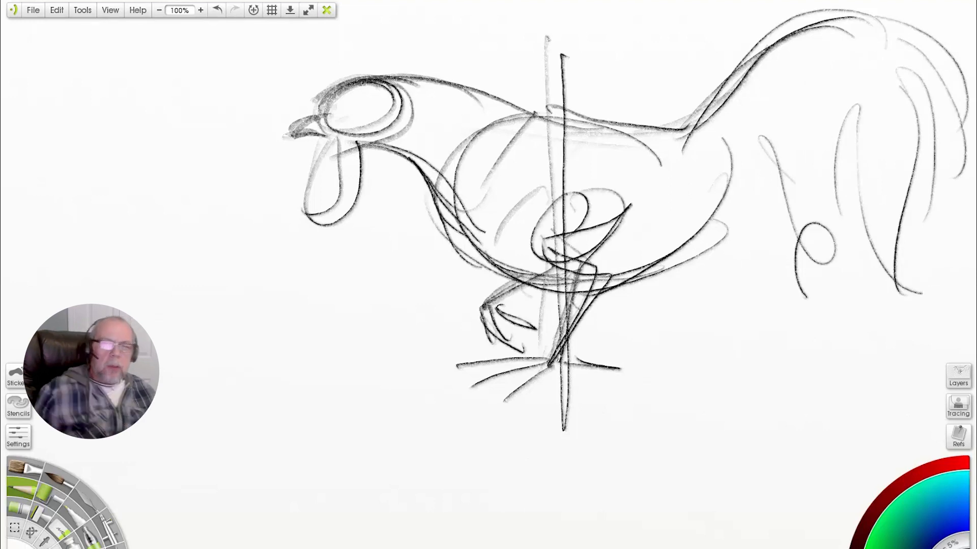
Begin a second, compressed rooster below the first with an oval head, a short upright neck and a bulging chest.
mouse_move(236, 392)
left_mouse_down()
mouse_move(254, 293)
mouse_move(340, 364)
left_mouse_up()
left_click_drag(255, 281, 227, 399)
left_click_drag(276, 276, 313, 274)
left_click_drag(256, 281, 215, 422)
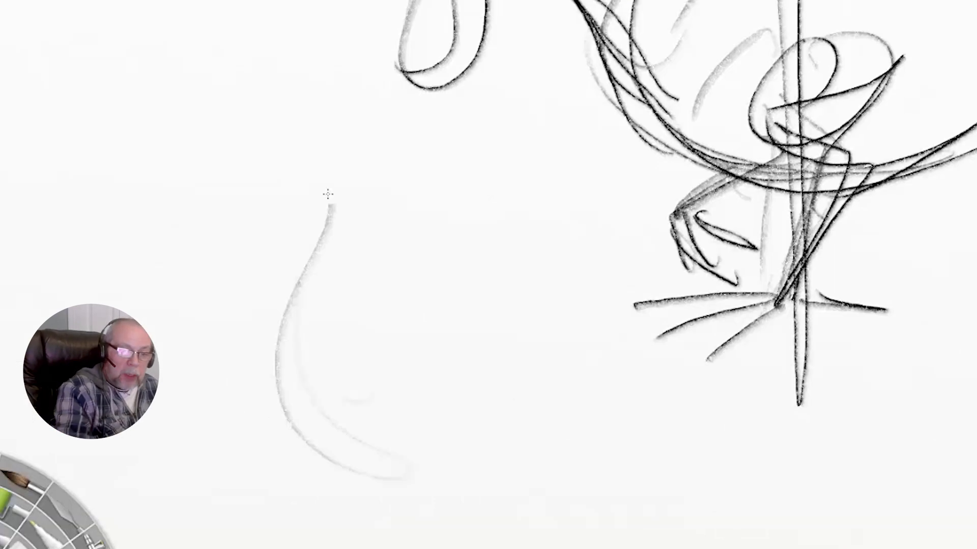
left_click_drag(417, 163, 435, 316)
left_click_drag(445, 295, 541, 319)
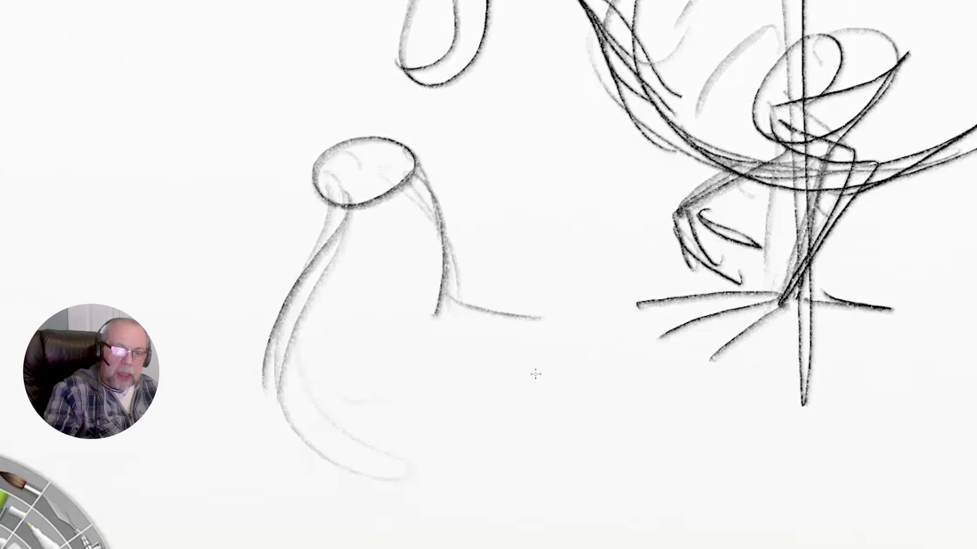
Draw the compressed rooster's round belly, short back and high arching tail.
left_click_drag(264, 389, 471, 489)
left_click_drag(501, 293, 603, 305)
left_click_drag(580, 353, 578, 398)
left_click_drag(570, 311, 745, 152)
left_click_drag(643, 129, 603, 329)
Reinforce the compressed rooster's neck, back and tail as a narrow U-shaped contour, with hatching in the gap.
mouse_move(456, 160)
left_mouse_down()
mouse_move(513, 202)
mouse_move(506, 300)
left_mouse_up()
left_click_drag(442, 272, 562, 311)
mouse_move(453, 314)
left_mouse_down()
mouse_move(570, 308)
mouse_move(786, 123)
left_mouse_up()
left_click_drag(604, 316, 832, 254)
left_click_drag(656, 122, 603, 317)
left_click_drag(603, 221, 544, 315)
left_click_drag(443, 214, 438, 312)
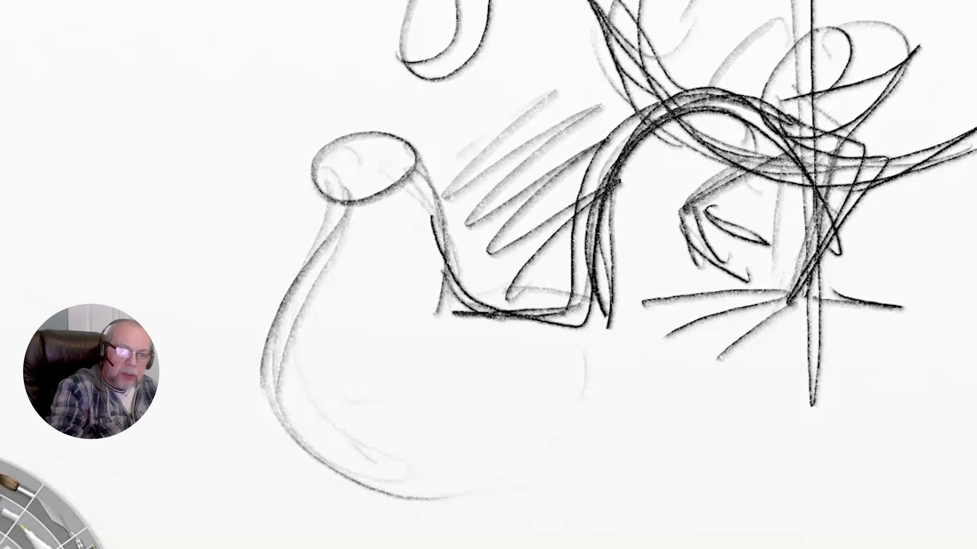
mouse_move(412, 134)
left_mouse_down()
mouse_move(443, 175)
mouse_move(488, 312)
left_mouse_up()
left_click_drag(419, 140, 437, 313)
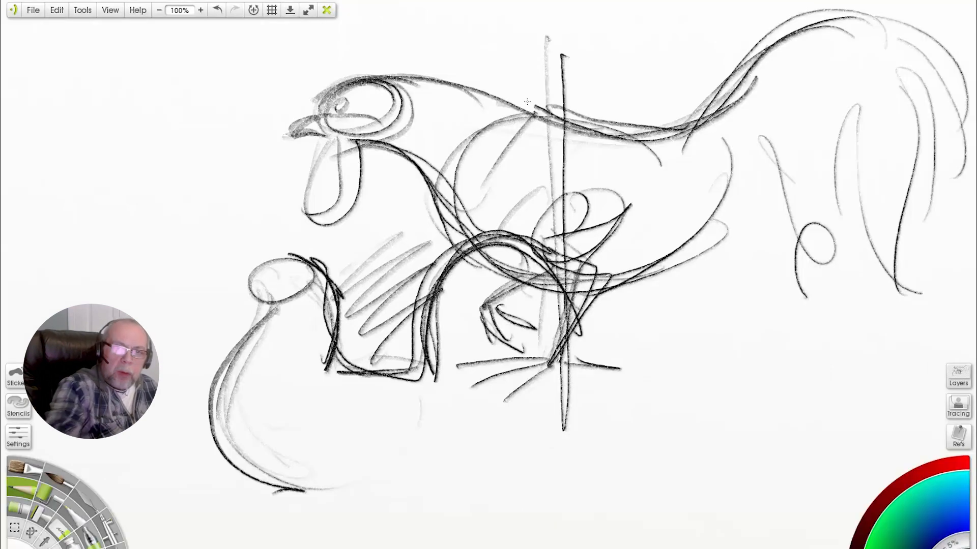
Retrace the stretched rooster's neck line over its head and draw two arrows pointing outward above its back.
left_click_drag(534, 107, 292, 95)
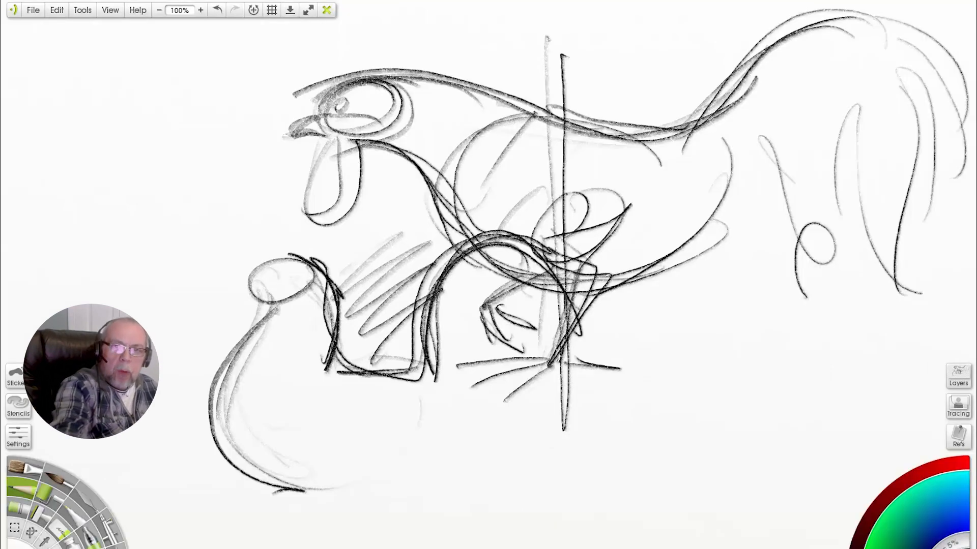
left_click_drag(471, 13, 475, 52)
left_click_drag(554, 29, 432, 31)
left_click_drag(634, 34, 732, 27)
left_click_drag(666, 16, 731, 30)
Darken the hatching in the compressed rooster's gap, and add its hanging tail feathers, rear belly curve and forward foot.
left_click_drag(433, 249, 359, 356)
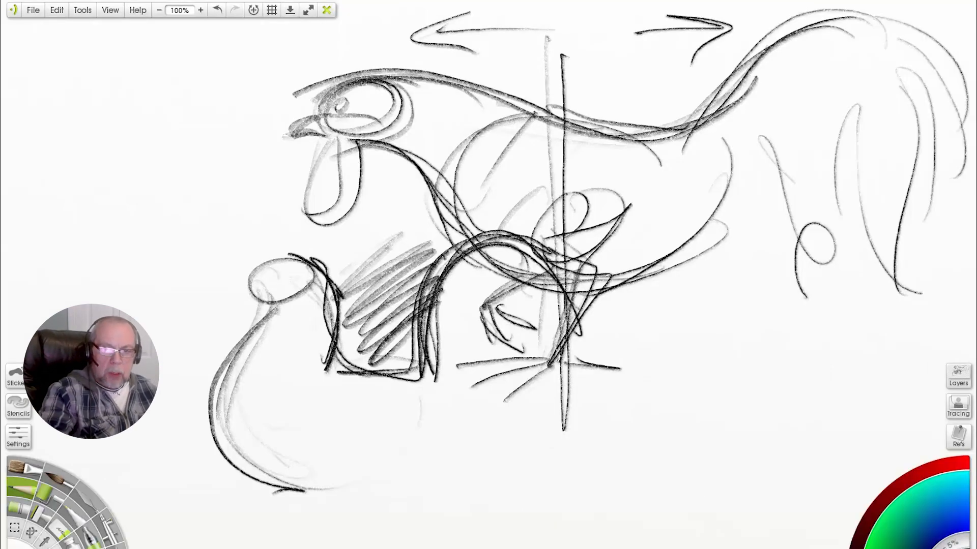
left_click_drag(529, 311, 610, 410)
mouse_move(470, 379)
left_mouse_down()
mouse_move(356, 496)
mouse_move(170, 547)
left_mouse_up()
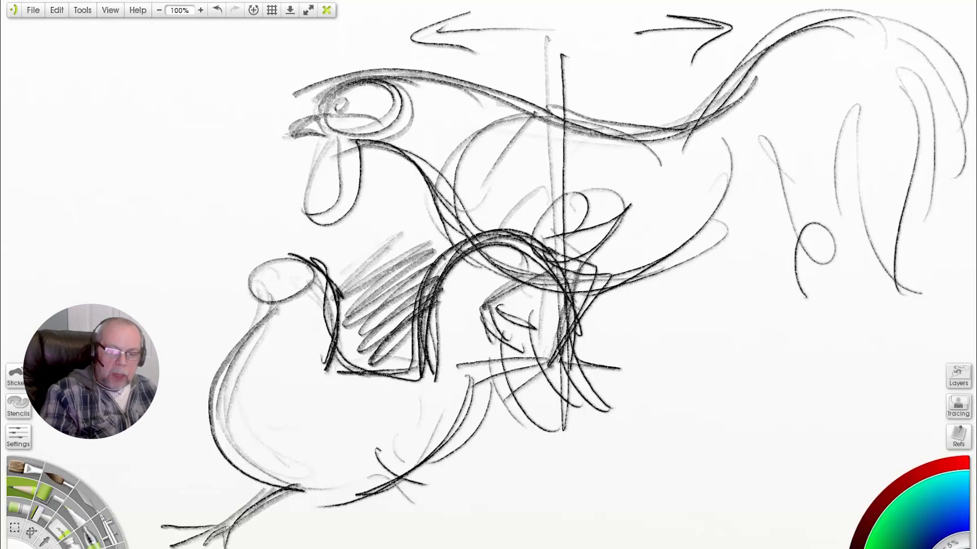
Add the compressed rooster's second leg and foot, reinforce its belly, and draw its beak and wattles.
left_click_drag(431, 443, 471, 526)
left_click_drag(234, 423, 458, 491)
left_click_drag(417, 540, 489, 529)
left_click_drag(220, 288, 268, 283)
left_click_drag(263, 300, 231, 347)
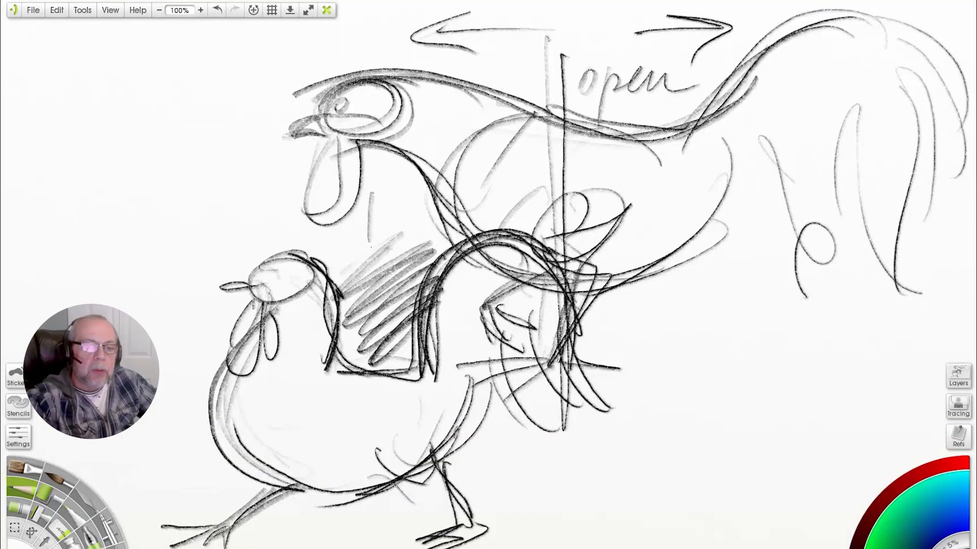
Label the compressed rooster's hatched gap as closed, and outline and hatch the body masses of both roosters.
left_click_drag(387, 268, 450, 224)
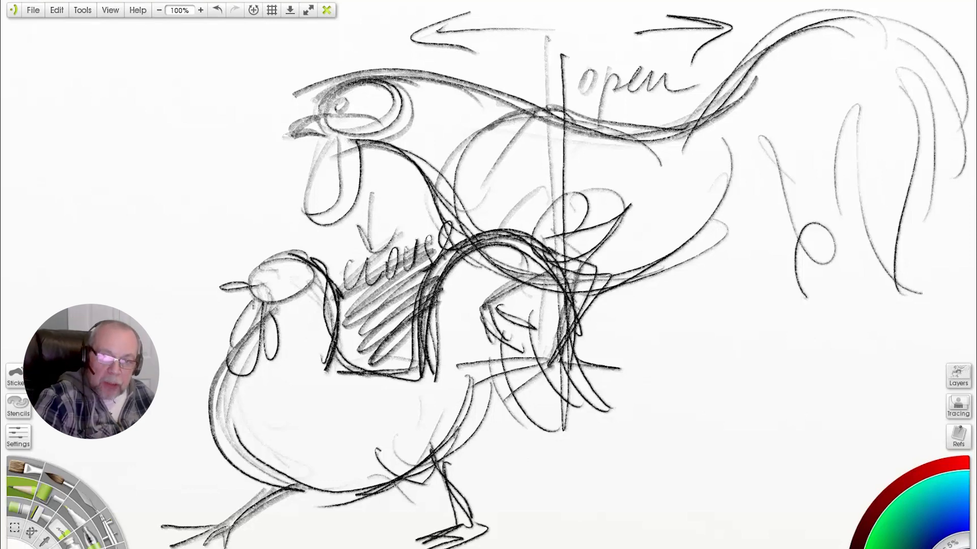
mouse_move(736, 121)
left_mouse_down()
mouse_move(489, 249)
mouse_move(462, 176)
mouse_move(500, 238)
mouse_move(655, 200)
mouse_move(615, 268)
left_mouse_up()
left_click_drag(221, 459, 370, 364)
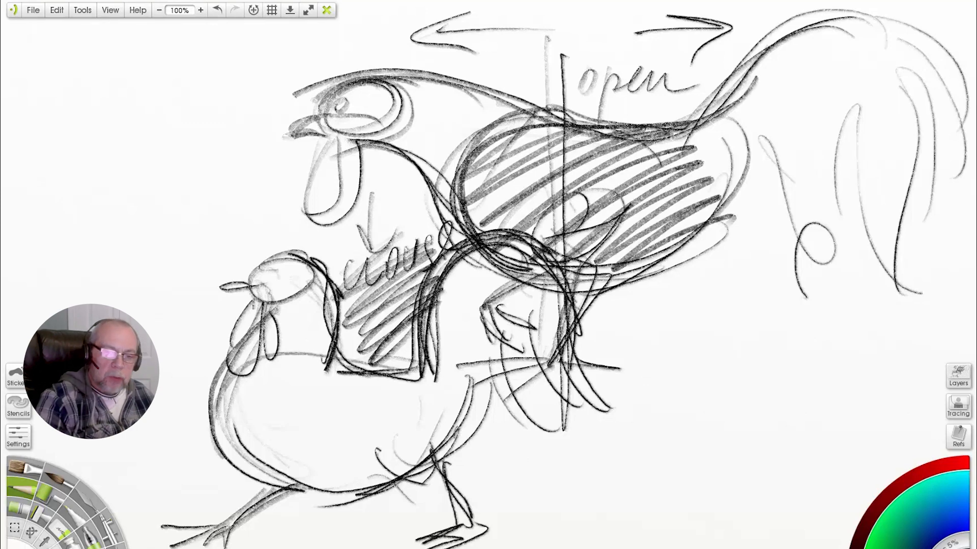
left_click_drag(224, 393, 313, 493)
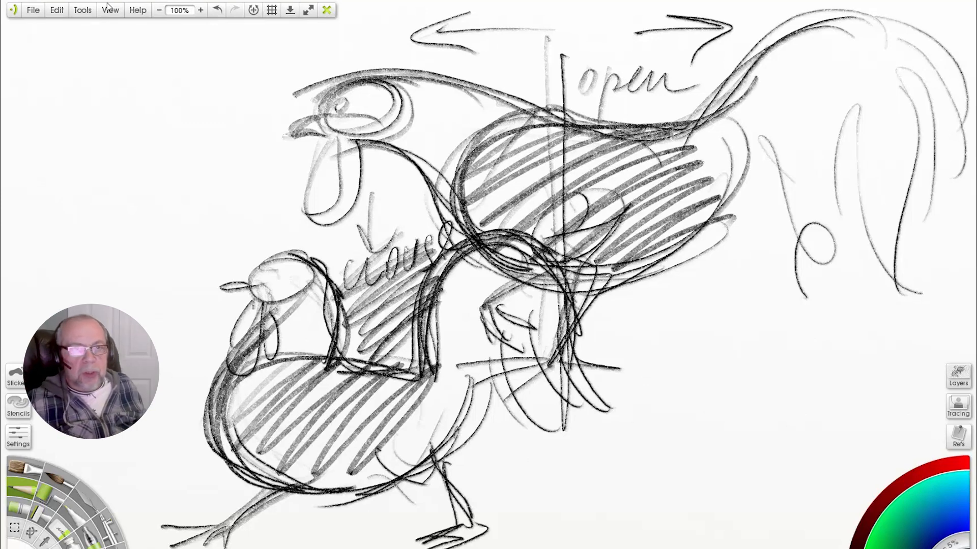
On a fresh canvas, sketch an oval body with cross-contour rings, a neck with a jagged feather edge and a round head.
left_click(326, 11)
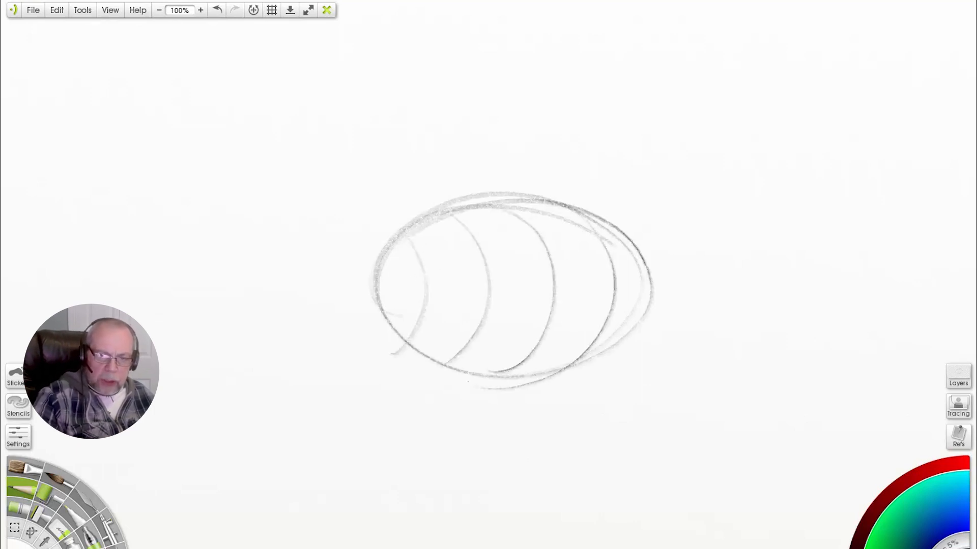
left_click_drag(529, 356, 375, 308)
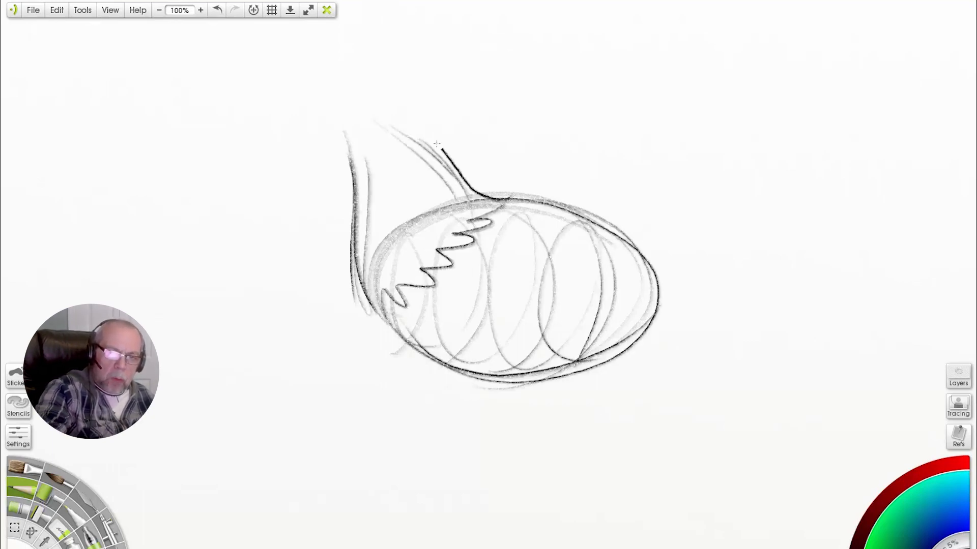
left_click_drag(394, 118, 369, 293)
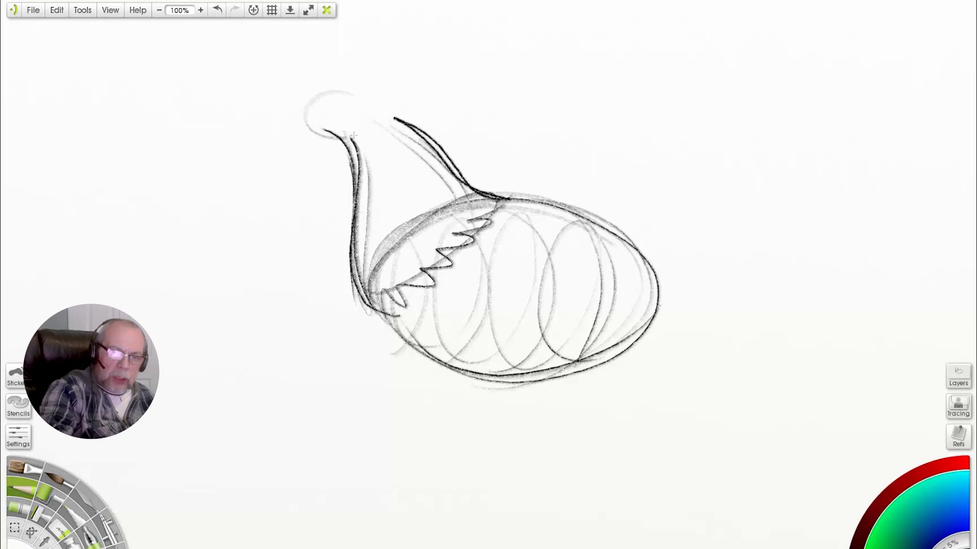
left_click_drag(354, 135, 299, 118)
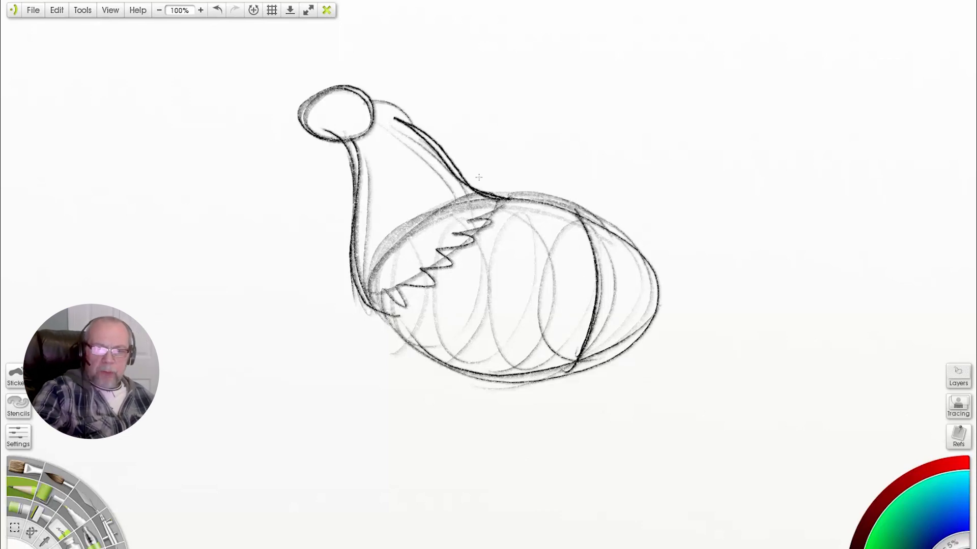
Divide the oval body into thirds with vertical guide lines and draw a horizontal centre line across it.
left_click_drag(463, 154, 469, 408)
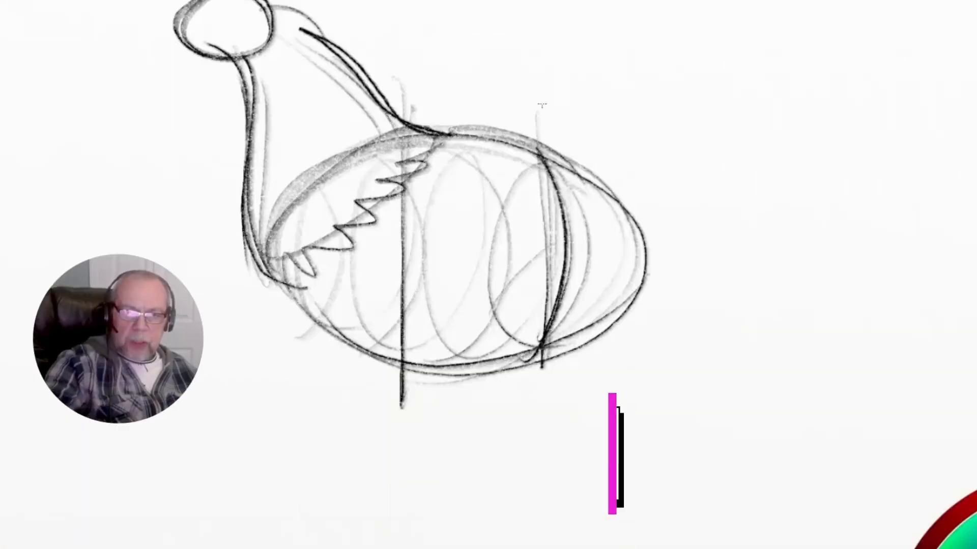
left_click_drag(577, 174, 552, 389)
left_click_drag(367, 234, 375, 408)
left_click_drag(663, 226, 652, 395)
left_click_drag(649, 149, 662, 451)
left_click_drag(535, 103, 545, 397)
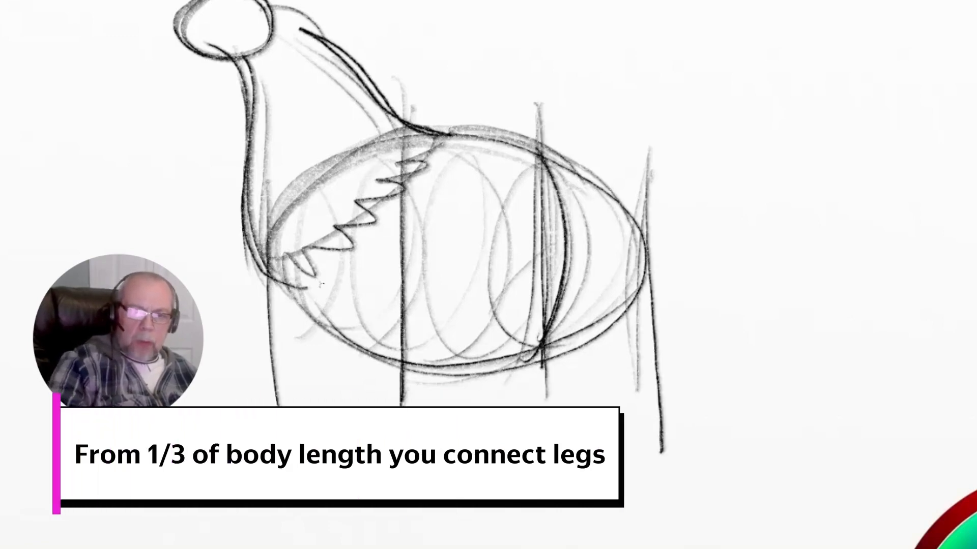
left_click_drag(260, 257, 667, 243)
Attach a leg at the body's rear third line, with an oval thigh, bent shank, splayed toes and a reinforced rump.
left_click_drag(491, 308, 585, 376)
left_click_drag(545, 346, 583, 367)
mouse_move(582, 375)
left_mouse_down()
mouse_move(527, 447)
mouse_move(523, 468)
left_mouse_up()
left_click_drag(527, 446, 421, 472)
left_click_drag(523, 452, 450, 495)
mouse_move(490, 306)
left_mouse_down()
mouse_move(594, 374)
mouse_move(544, 345)
left_mouse_up()
left_click_drag(603, 250, 547, 340)
mouse_move(596, 183)
left_mouse_down()
mouse_move(646, 195)
mouse_move(643, 217)
left_mouse_up()
left_click_drag(660, 225, 544, 344)
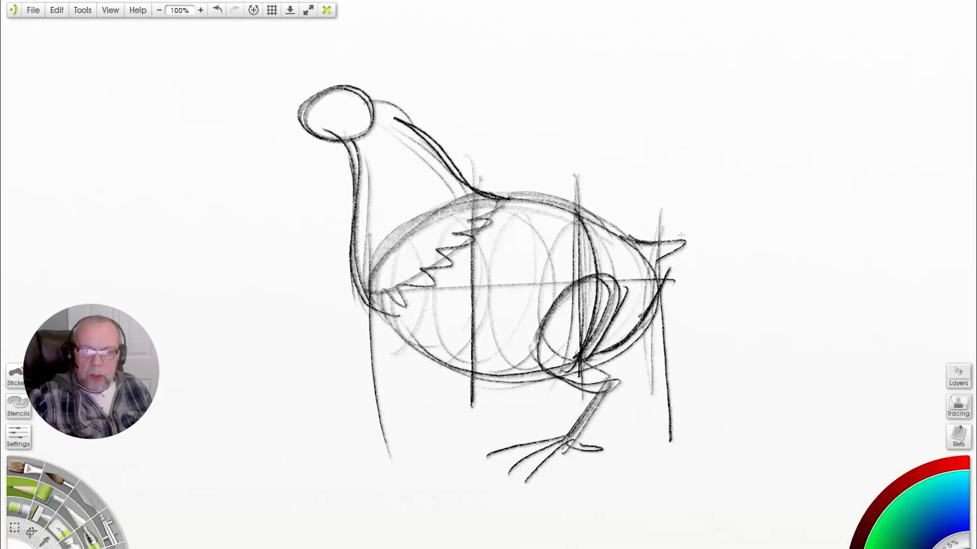
Draw the tail's rising curve from the rump, with an arched top and long feathers hanging behind.
left_click_drag(635, 245, 751, 126)
left_click_drag(729, 173, 856, 248)
left_click_drag(752, 133, 831, 304)
mouse_move(756, 164)
left_mouse_down()
mouse_move(787, 344)
mouse_move(764, 405)
left_mouse_up()
left_click_drag(751, 131, 859, 326)
left_click_drag(828, 178, 839, 365)
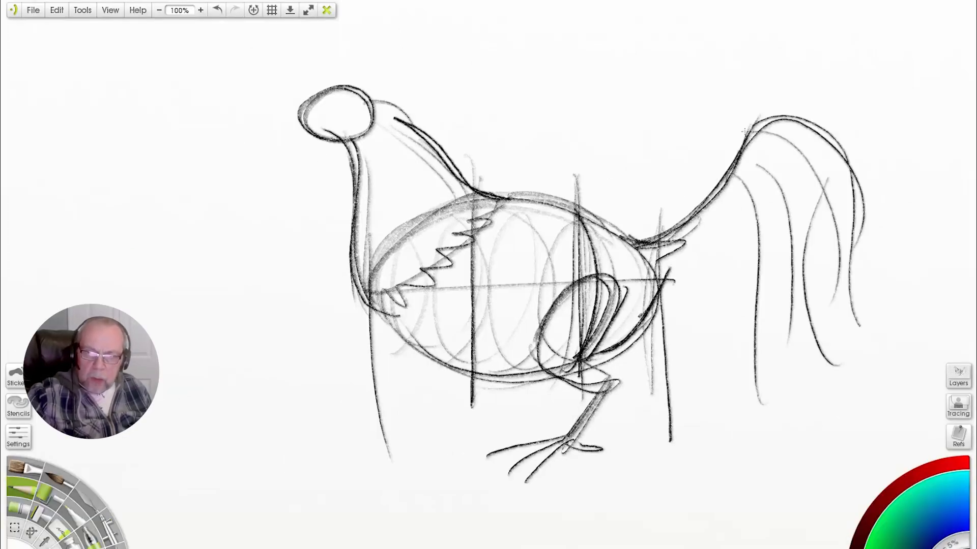
Reinforce the tail's arched outline and fill in more hanging feathers close to the body.
left_click_drag(633, 248, 751, 128)
left_click_drag(680, 232, 780, 118)
left_click_drag(780, 116, 845, 232)
left_click_drag(744, 189, 714, 371)
left_click_drag(720, 223, 702, 394)
left_click_drag(699, 211, 831, 131)
left_click_drag(743, 220, 760, 408)
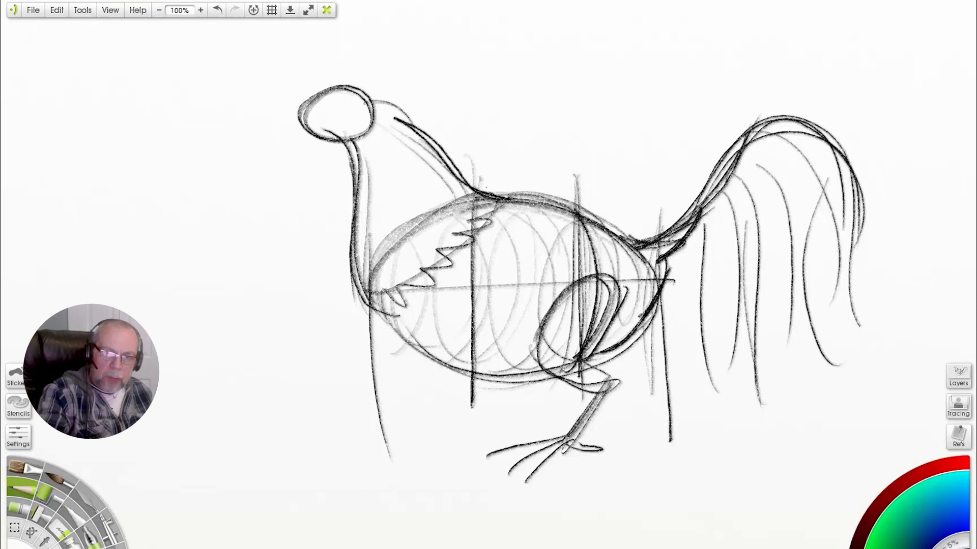
Draw a folded wing on the body with a rounded shoulder, a curved lower edge and pointed rear feathers.
mouse_move(477, 189)
left_mouse_down()
mouse_move(519, 191)
mouse_move(489, 225)
mouse_move(570, 280)
left_mouse_up()
left_click_drag(486, 232, 469, 279)
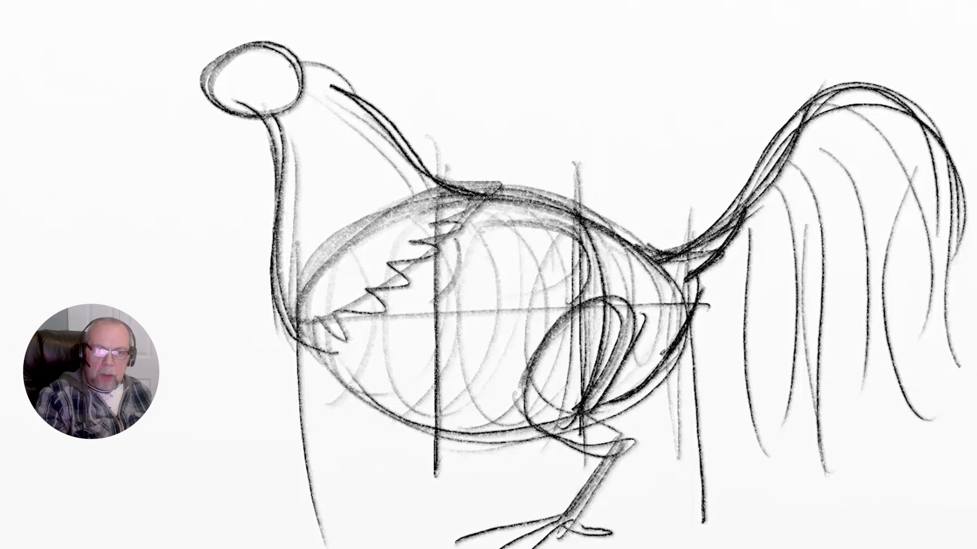
left_click_drag(464, 244, 425, 318)
left_click_drag(501, 338, 595, 301)
left_click_drag(424, 318, 539, 331)
left_click_drag(494, 265, 671, 293)
left_click_drag(448, 239, 579, 280)
left_click_drag(414, 336, 672, 293)
left_click_drag(448, 238, 454, 272)
left_click_drag(454, 275, 662, 300)
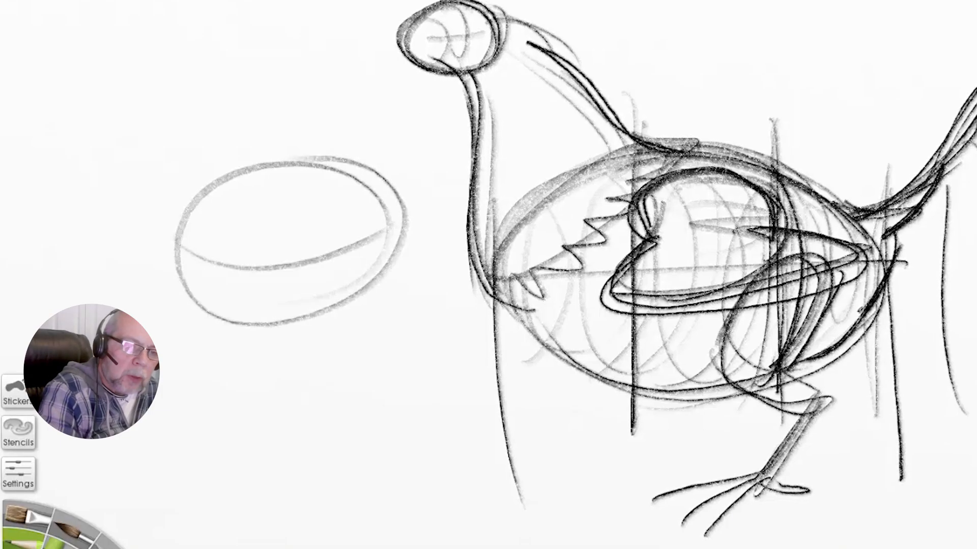
Develop the enlarged head oval with vertical guides, a beak, an eye and a face patch, and rough in the wattles.
left_click_drag(414, 196, 325, 343)
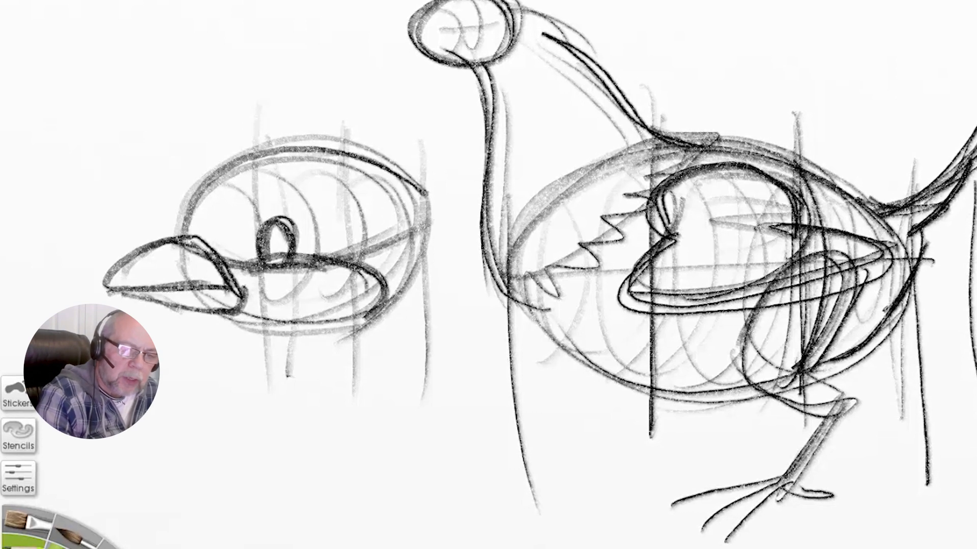
left_click_drag(203, 312, 189, 447)
left_click_drag(230, 326, 221, 506)
left_click_drag(333, 345, 344, 418)
left_click_drag(232, 328, 336, 453)
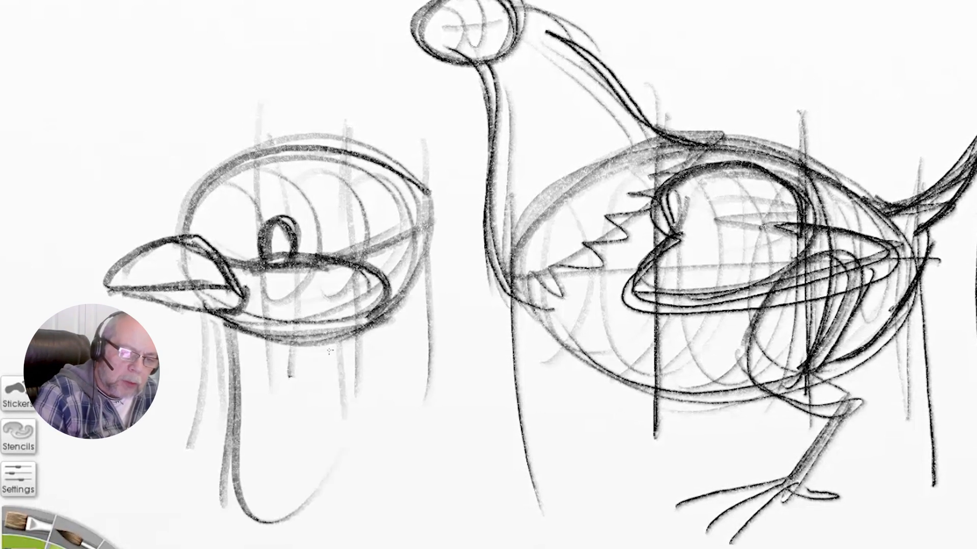
Shape the enlarged head's two long, rounded wattles and darken their outlines.
left_click_drag(324, 343, 359, 456)
mouse_move(325, 343)
left_mouse_down()
mouse_move(343, 409)
mouse_move(270, 523)
left_mouse_up()
left_click_drag(204, 315, 221, 496)
left_click_drag(245, 323, 278, 530)
left_click_drag(326, 343, 321, 531)
left_click_drag(261, 338, 282, 424)
left_click_drag(205, 316, 214, 481)
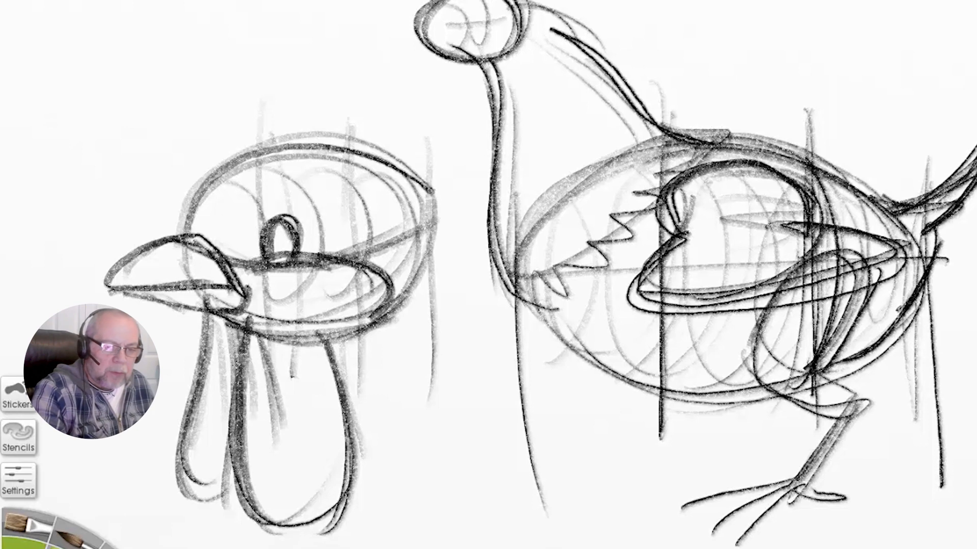
left_click_drag(208, 325, 230, 475)
left_click_drag(306, 318, 326, 526)
left_click_drag(247, 325, 346, 493)
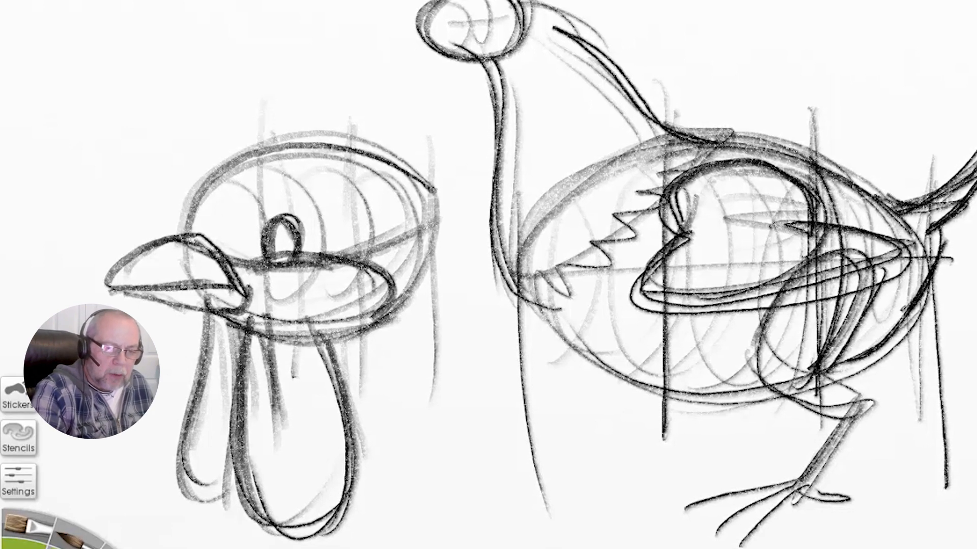
Strengthen the lower beak and draw a comb of curved, rounded points along the top of the enlarged head.
left_click_drag(128, 300, 247, 330)
left_click_drag(193, 109, 252, 143)
left_click_drag(162, 119, 265, 79)
left_click_drag(239, 43, 333, 76)
left_click_drag(351, 3, 356, 64)
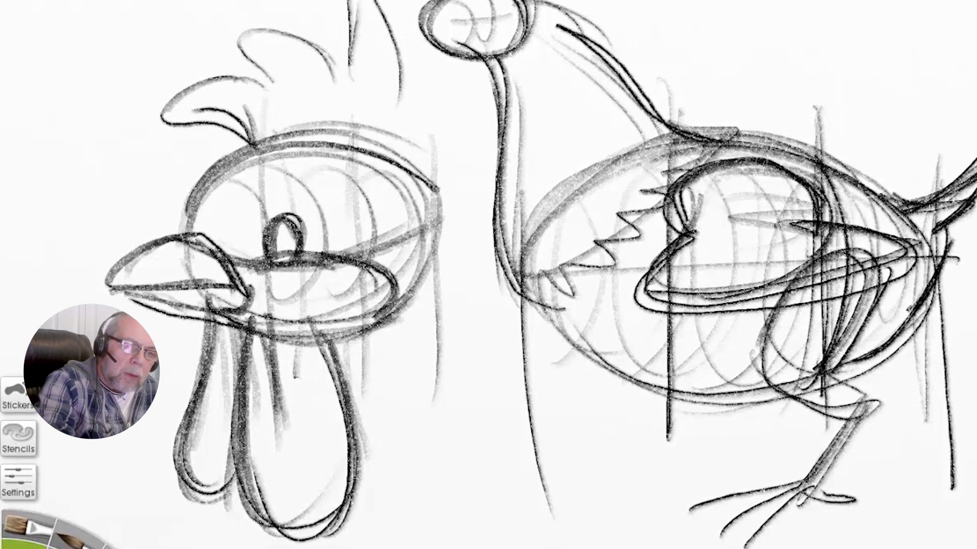
left_click_drag(397, 2, 402, 100)
left_click_drag(504, 59, 407, 168)
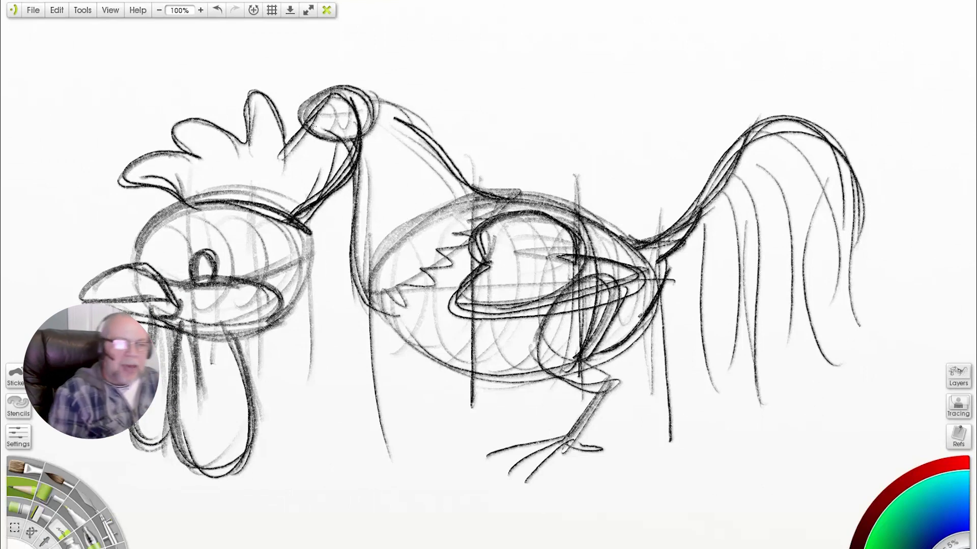
Extend sweeping neck lines from the enlarged head and reinforce the body with diagonal shading and a darker back and tail contour.
left_click_drag(183, 209, 546, 435)
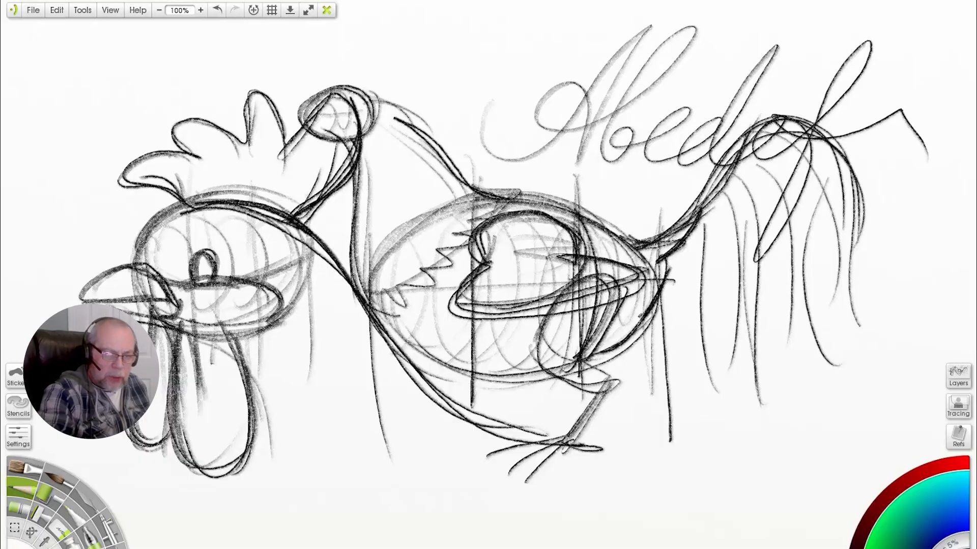
left_click_drag(179, 330, 270, 529)
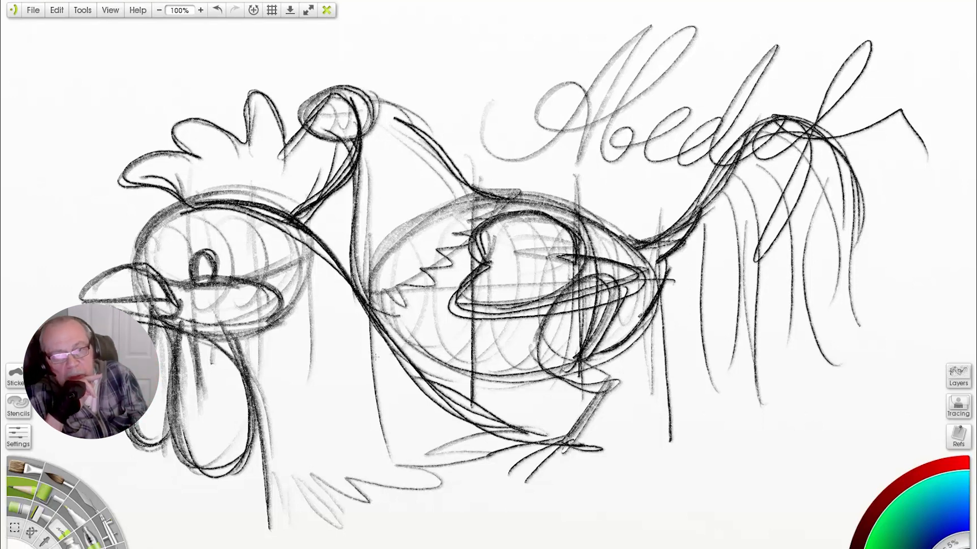
mouse_move(371, 290)
left_mouse_down()
mouse_move(479, 203)
mouse_move(685, 233)
left_mouse_up()
mouse_move(483, 224)
left_mouse_down()
mouse_move(411, 256)
mouse_move(423, 336)
left_mouse_up()
left_click_drag(437, 264, 570, 366)
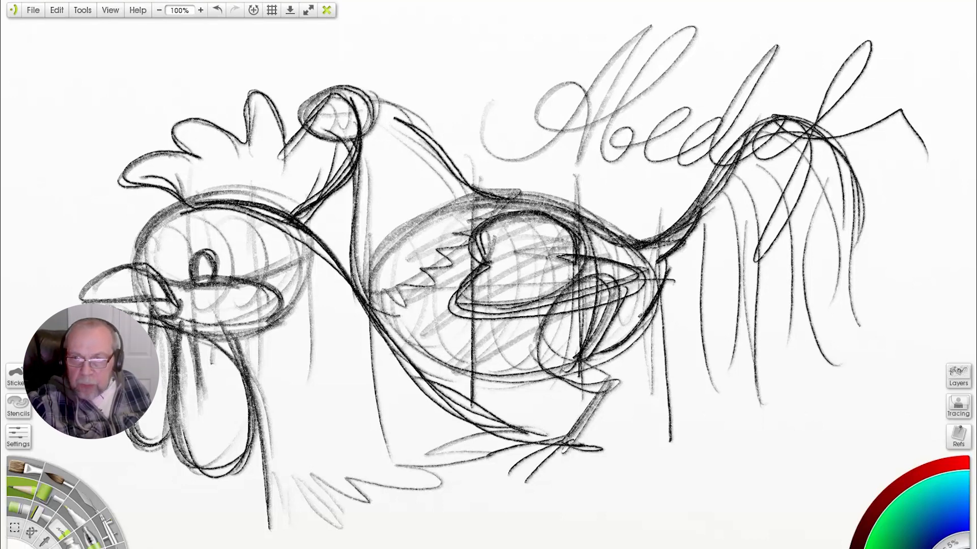
mouse_move(712, 182)
left_mouse_down()
mouse_move(840, 157)
mouse_move(725, 171)
mouse_move(574, 219)
left_mouse_up()
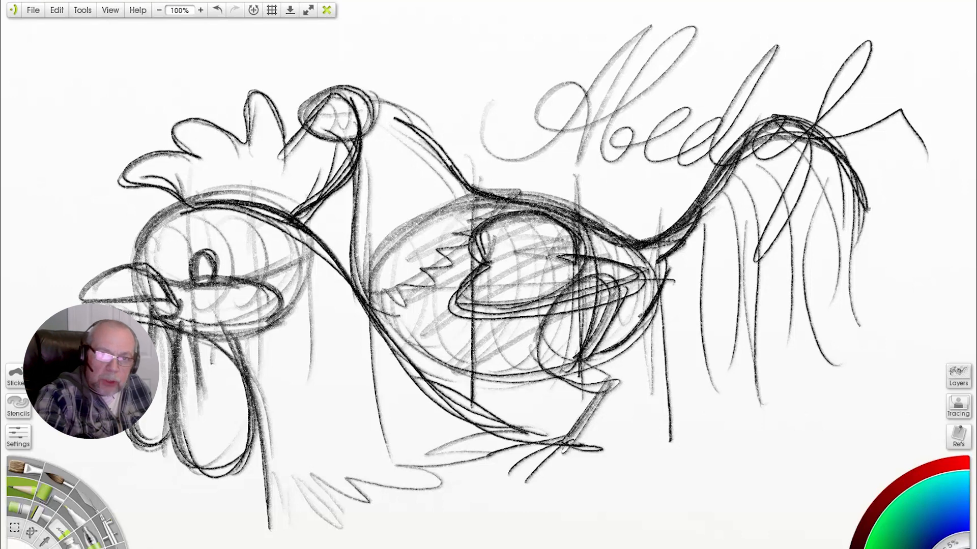
mouse_move(358, 128)
left_mouse_down()
mouse_move(481, 375)
mouse_move(391, 324)
mouse_move(303, 123)
left_mouse_up()
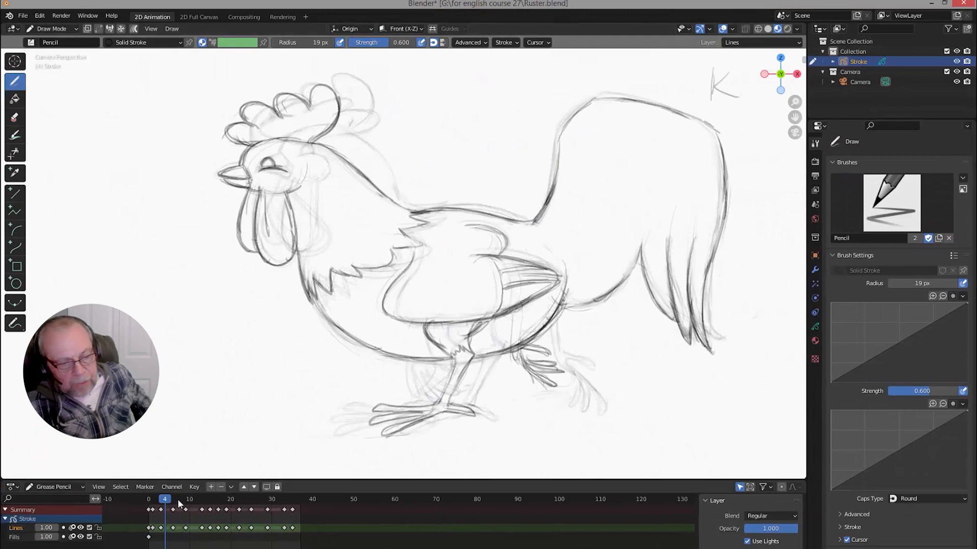
Switch to Blender and scrub through the rooster walk-cycle animation to examine the poses.
left_click_drag(178, 499, 239, 497)
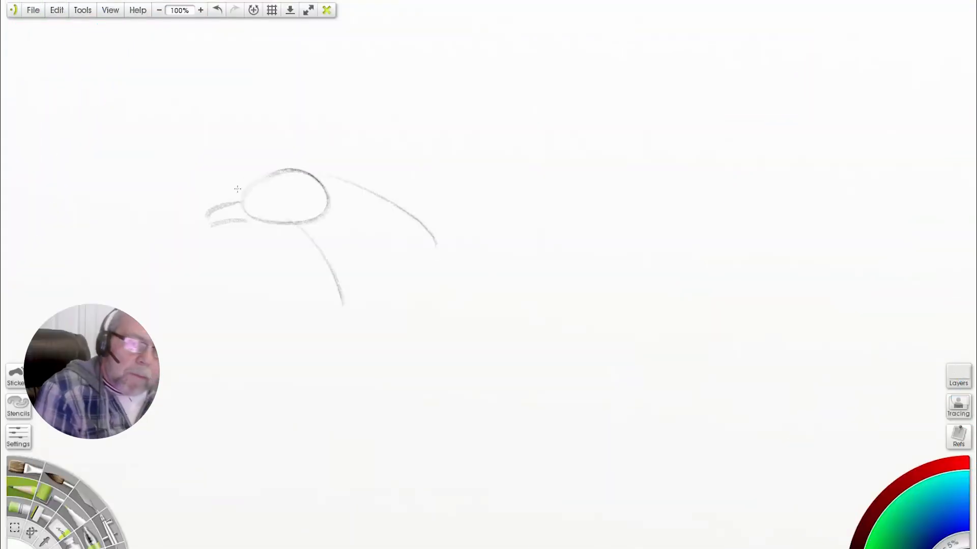
Back on a blank painting canvas, rough in a rooster head with swept-back comb, long wattles, face patch and sloping neck.
mouse_move(238, 188)
left_mouse_down()
mouse_move(237, 228)
mouse_move(294, 292)
left_mouse_up()
mouse_move(248, 169)
left_mouse_down()
mouse_move(311, 113)
mouse_move(311, 165)
left_mouse_up()
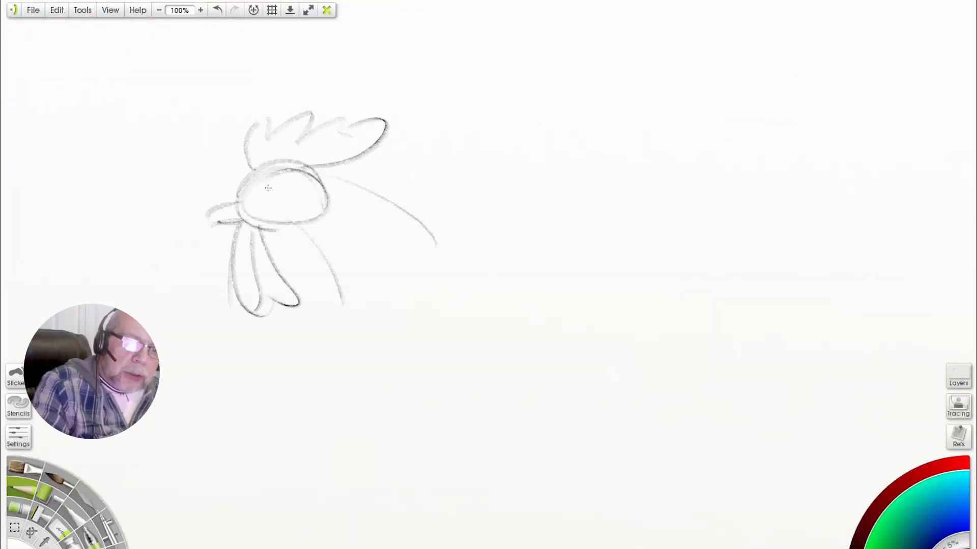
mouse_move(253, 211)
left_mouse_down()
mouse_move(308, 219)
mouse_move(305, 305)
left_mouse_up()
left_click_drag(323, 170, 478, 287)
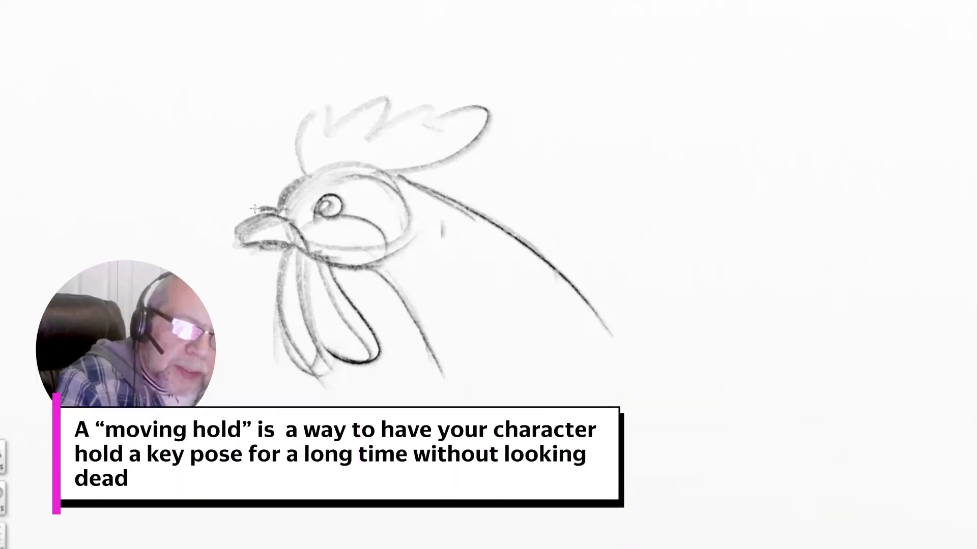
Lengthen and darken the rooster's beak, and define the brow, nostril and pupil.
left_click_drag(254, 208, 219, 237)
mouse_move(282, 188)
left_mouse_down()
mouse_move(248, 209)
mouse_move(292, 233)
left_mouse_up()
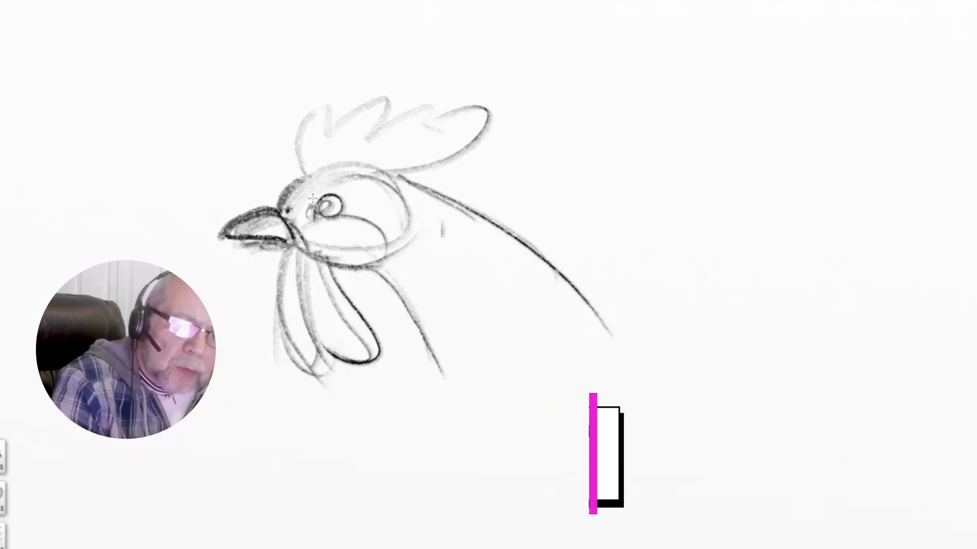
left_click_drag(328, 195, 317, 206)
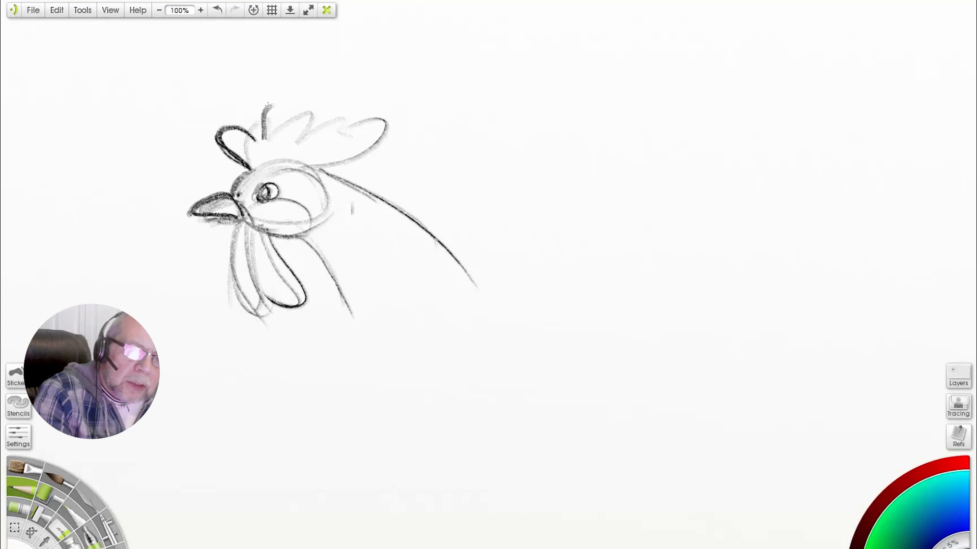
Redraw the comb with upright rounded lobes, then shade the face and enclose the whole head in a large oval.
mouse_move(315, 161)
left_mouse_down()
mouse_move(349, 109)
mouse_move(310, 130)
mouse_move(314, 118)
mouse_move(351, 151)
left_mouse_up()
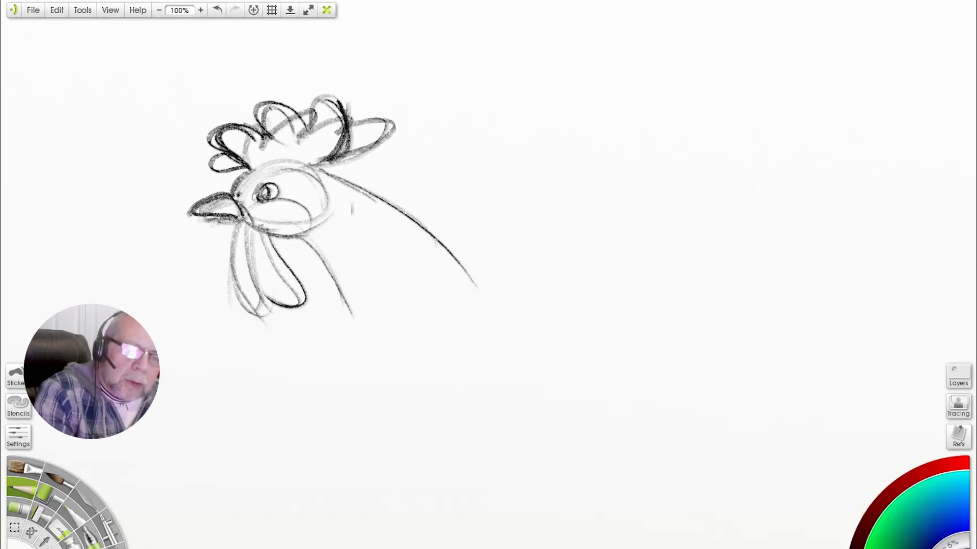
left_click_drag(252, 221, 318, 180)
left_click_drag(311, 351, 177, 317)
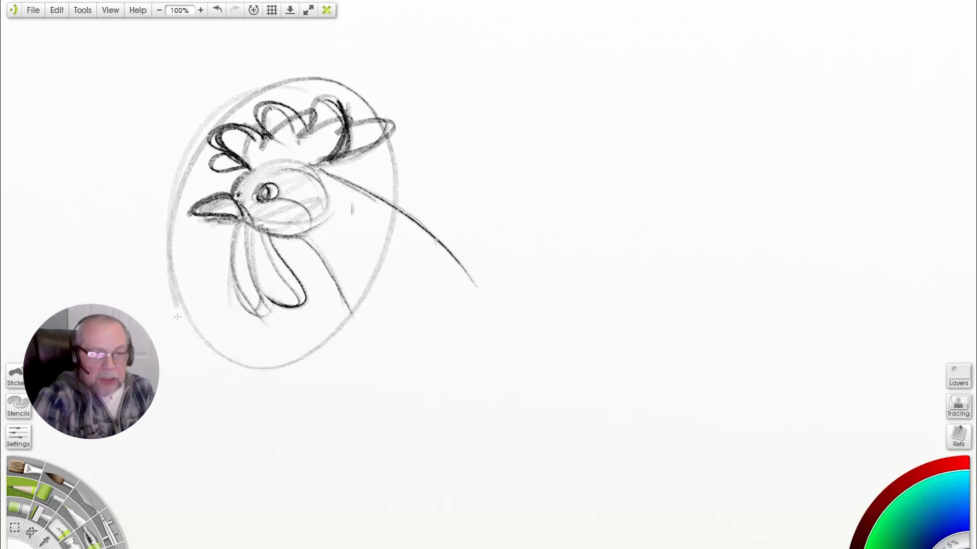
Sketch the head's pulled-back position as a second oval on an S-curved neck, linked to the first head by straight guide lines.
mouse_move(429, 251)
left_mouse_down()
mouse_move(496, 164)
mouse_move(503, 172)
mouse_move(412, 319)
left_mouse_up()
left_click_drag(536, 170, 514, 295)
left_click_drag(472, 170, 248, 213)
mouse_move(248, 213)
left_mouse_down()
mouse_move(489, 173)
mouse_move(544, 145)
left_mouse_up()
mouse_move(544, 145)
left_mouse_down()
mouse_move(317, 224)
mouse_move(220, 234)
left_mouse_up()
mouse_move(476, 165)
left_mouse_down()
mouse_move(423, 231)
mouse_move(420, 371)
left_mouse_up()
left_click_drag(495, 168, 539, 122)
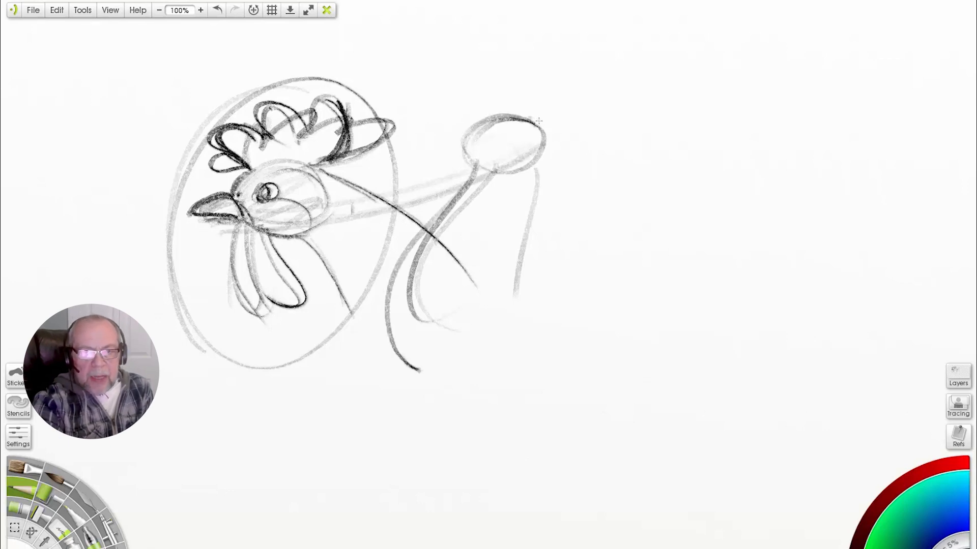
Strengthen the second head's oval and add its eye, beak and a lobed comb.
mouse_move(468, 126)
left_mouse_down()
mouse_move(520, 178)
mouse_move(529, 173)
left_mouse_up()
mouse_move(474, 152)
left_mouse_down()
mouse_move(432, 164)
mouse_move(544, 153)
left_mouse_up()
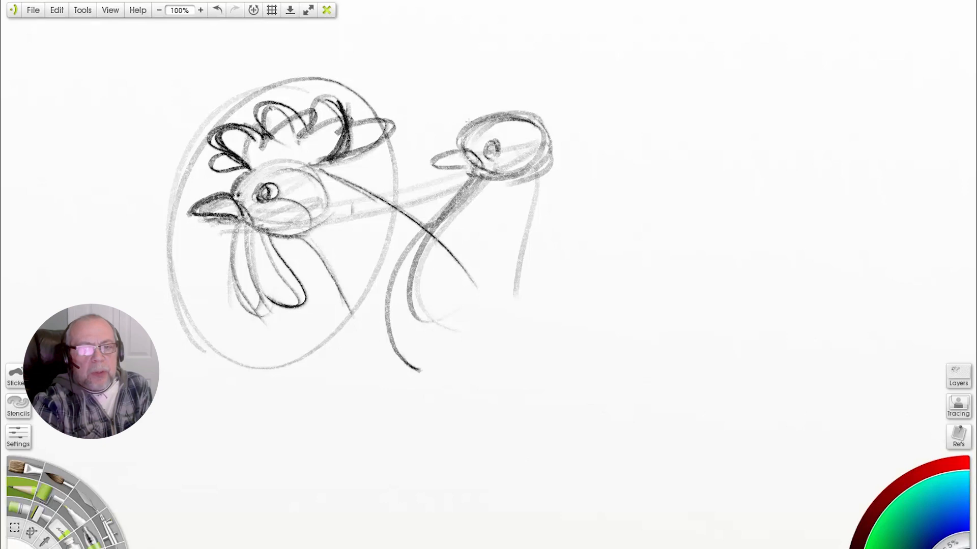
mouse_move(429, 117)
left_mouse_down()
mouse_move(542, 92)
mouse_move(552, 119)
left_mouse_up()
Draw the second pose's front and back neck curves, the long back line, the chest and the curved belly.
left_click_drag(552, 122, 567, 287)
left_click_drag(478, 168, 420, 371)
left_click_drag(557, 152, 567, 285)
left_click_drag(443, 229, 748, 285)
left_click_drag(331, 265, 407, 397)
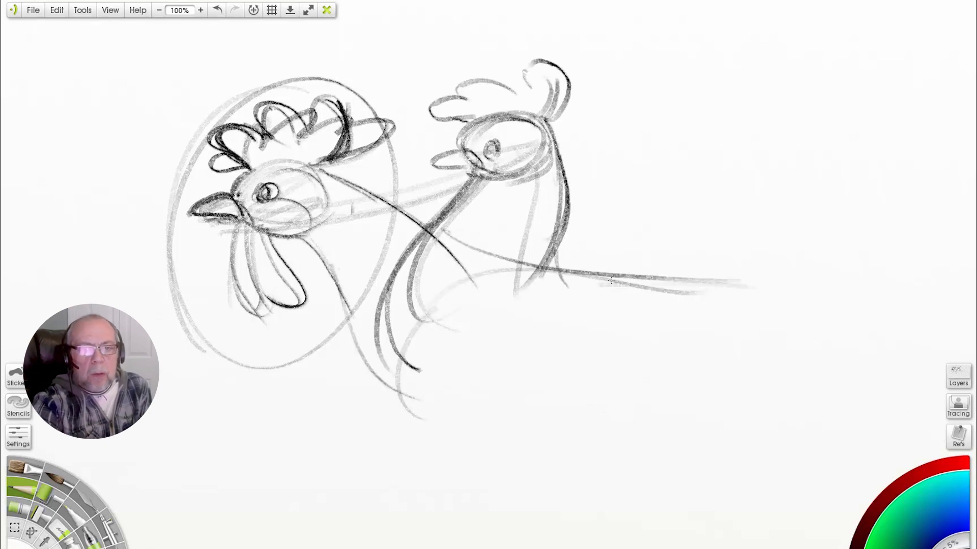
left_click_drag(351, 308, 666, 389)
Darken the second pose's bulging neck and chest, add two hanging wattles and enlarge the rear comb lobe.
left_click_drag(522, 122, 555, 264)
left_click_drag(532, 117, 552, 266)
mouse_move(468, 170)
left_mouse_down()
mouse_move(417, 236)
mouse_move(419, 422)
left_mouse_up()
left_click_drag(369, 319, 377, 388)
mouse_move(530, 127)
left_mouse_down()
mouse_move(460, 170)
mouse_move(435, 238)
left_mouse_up()
left_click_drag(504, 184, 461, 249)
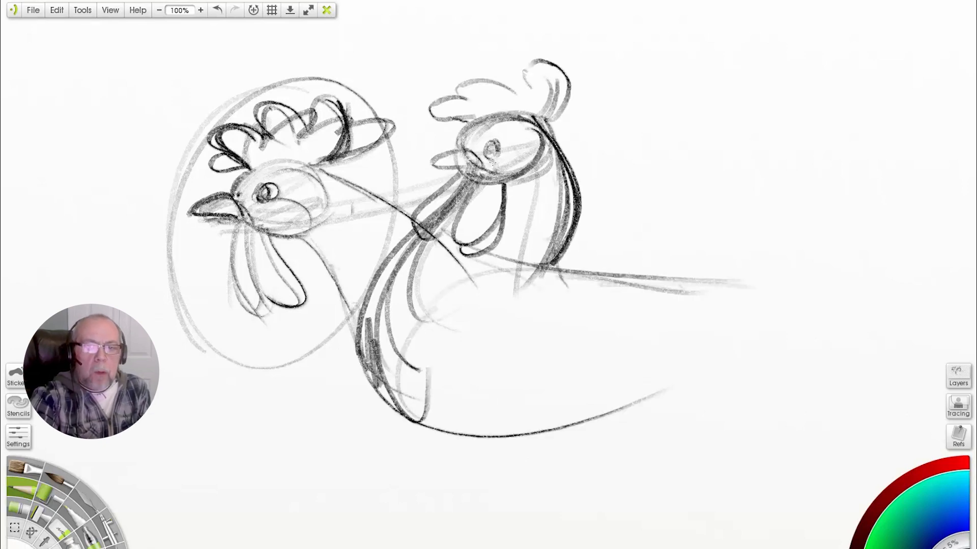
left_click_drag(536, 51, 565, 148)
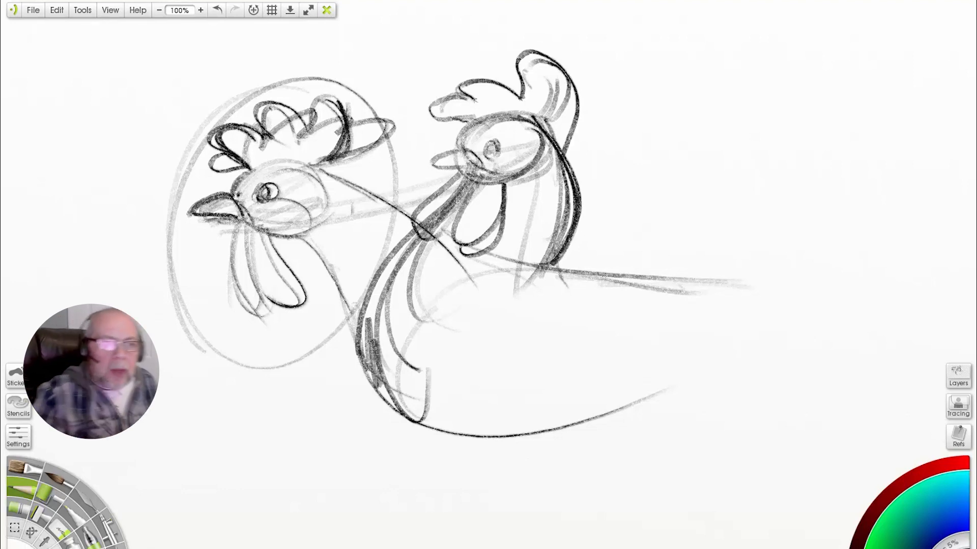
On a cleared canvas, draw a horizontal body oval crossed by four curved contour lines.
mouse_move(651, 240)
left_mouse_down()
mouse_move(391, 330)
mouse_move(621, 354)
mouse_move(506, 367)
mouse_move(694, 275)
left_mouse_up()
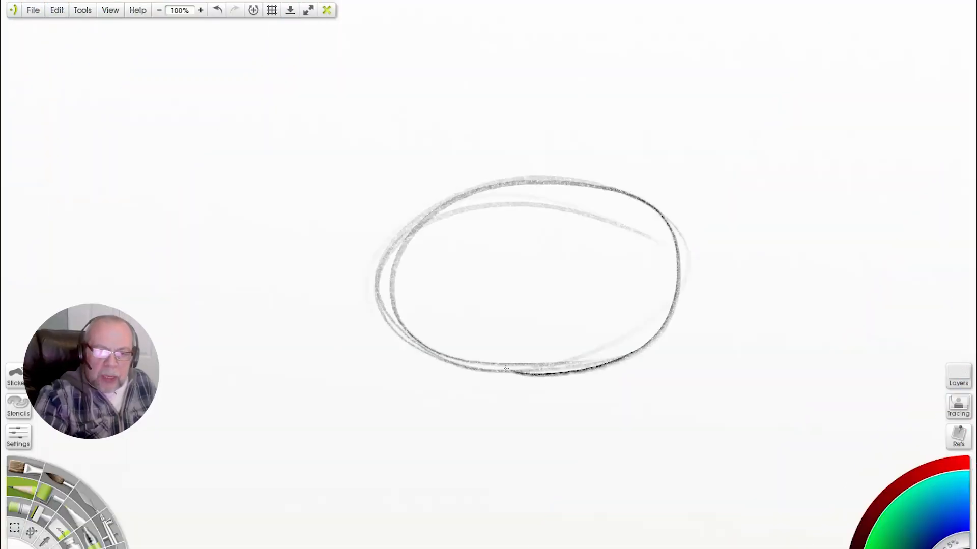
left_click_drag(408, 231, 428, 350)
left_click_drag(447, 199, 469, 360)
left_click_drag(502, 187, 540, 375)
left_click_drag(575, 189, 611, 379)
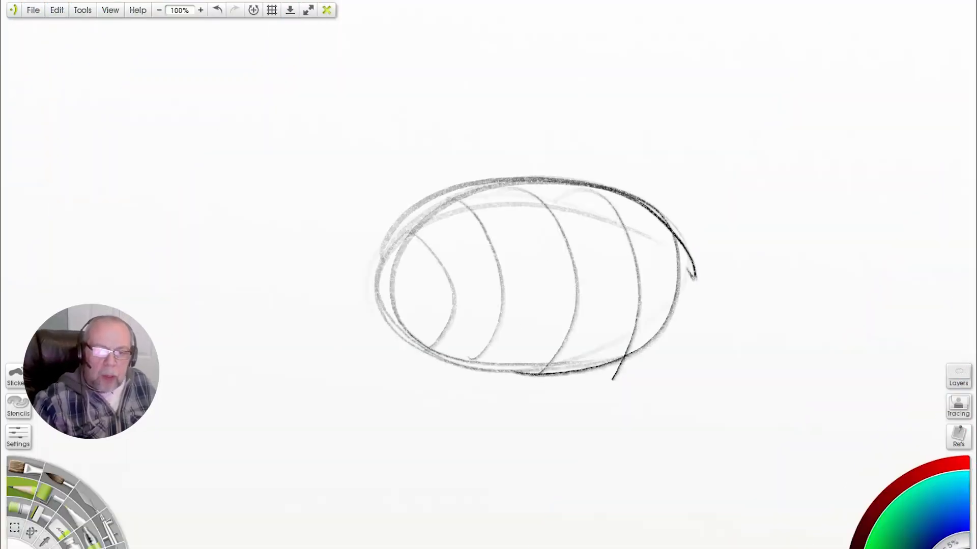
Rough in the forward leg's thigh, ankle bend and forward-reaching shank with light strokes across the body oval.
left_click_drag(472, 303, 459, 386)
mouse_move(524, 335)
left_mouse_down()
mouse_move(500, 379)
mouse_move(387, 438)
left_mouse_up()
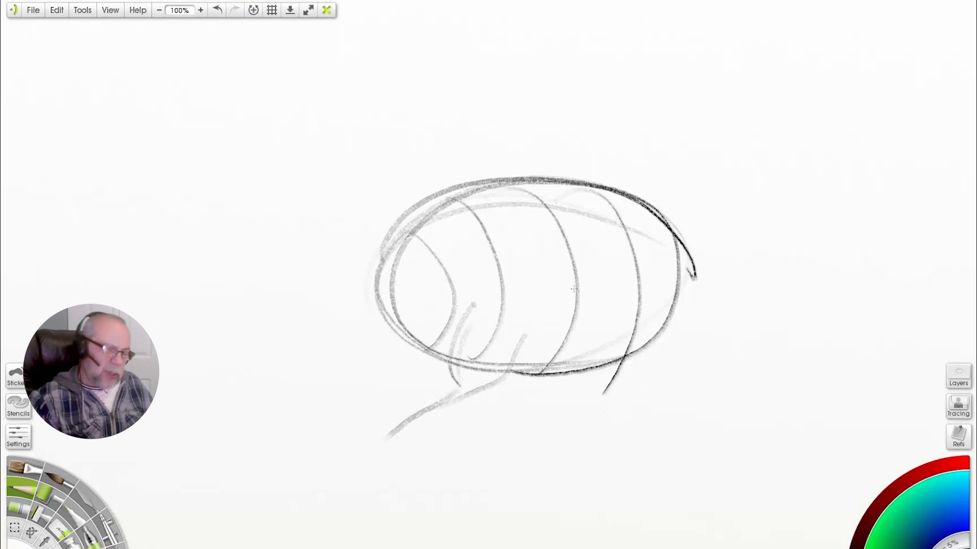
left_click_drag(537, 271, 458, 382)
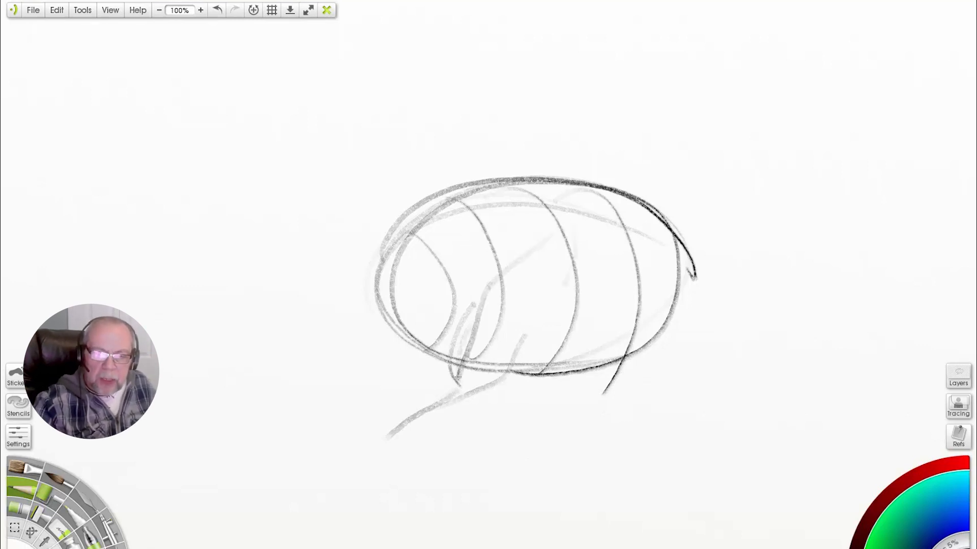
mouse_move(590, 273)
left_mouse_down()
mouse_move(544, 310)
mouse_move(496, 379)
left_mouse_up()
left_click_drag(482, 308, 454, 394)
left_click_drag(473, 382, 369, 438)
left_click_drag(630, 257, 491, 323)
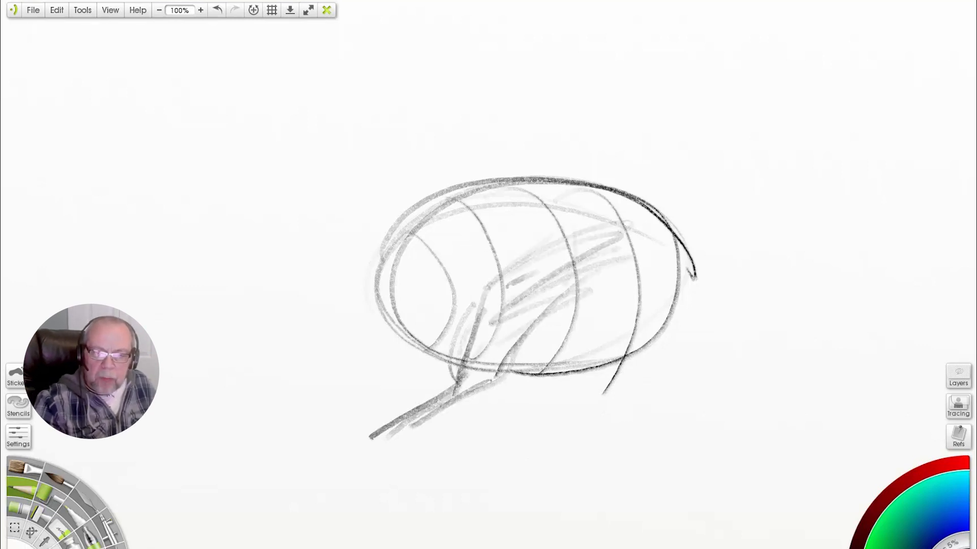
Thicken the forward leg's shank and give its foot spread front toes and a short back toe.
left_click_drag(490, 378, 399, 421)
left_click_drag(466, 376, 311, 451)
mouse_move(375, 426)
left_mouse_down()
mouse_move(325, 466)
mouse_move(354, 463)
left_mouse_up()
left_click_drag(382, 427, 404, 441)
left_click_drag(490, 378, 388, 425)
mouse_move(476, 336)
left_mouse_down()
mouse_move(456, 391)
mouse_move(557, 373)
left_mouse_up()
Draw the rear leg with a rounded thigh, a nearly vertical shank and a splayed foot with a back toe.
left_click_drag(571, 280, 650, 332)
left_click_drag(581, 271, 654, 289)
mouse_move(570, 337)
left_mouse_down()
mouse_move(672, 325)
mouse_move(674, 406)
left_mouse_up()
left_click_drag(674, 317, 680, 417)
left_click_drag(669, 398, 613, 423)
left_click_drag(676, 296, 680, 407)
left_click_drag(664, 416, 596, 431)
left_click_drag(667, 426, 641, 467)
left_click_drag(674, 404, 729, 418)
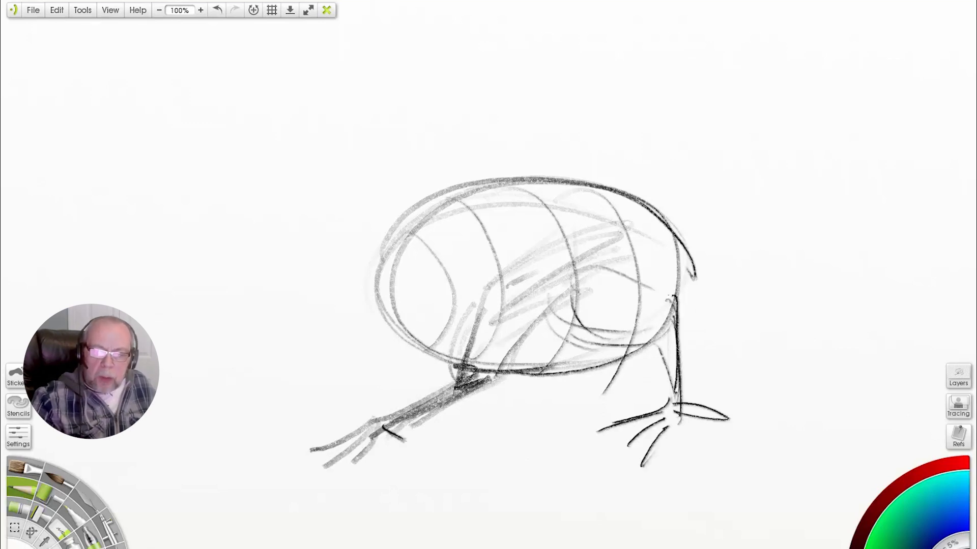
Darken the rear thigh's oval, the body's front and lower contour, and a curved contour line across the chest.
left_click_drag(676, 304, 650, 325)
left_click_drag(511, 367, 651, 346)
left_click_drag(508, 238, 508, 375)
left_click_drag(442, 204, 503, 377)
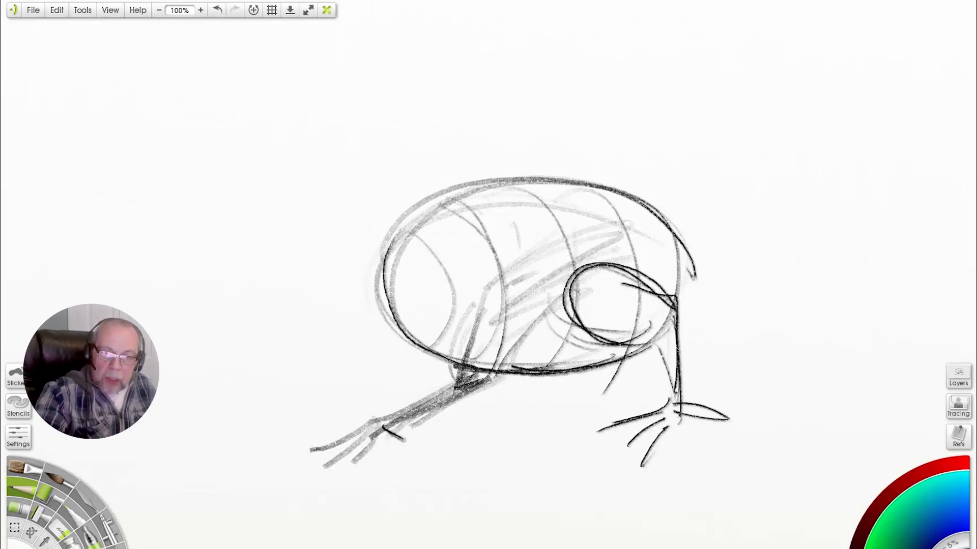
Sketch a folded wing high on the body with a rounded shoulder, curved lower edge and pointed rear tip.
mouse_move(504, 208)
left_mouse_down()
mouse_move(535, 250)
mouse_move(611, 195)
left_mouse_up()
left_click_drag(529, 232, 562, 289)
mouse_move(527, 234)
left_mouse_down()
mouse_move(623, 219)
mouse_move(628, 233)
left_mouse_up()
left_click_drag(544, 272, 623, 271)
left_click_drag(606, 237, 662, 230)
left_click_drag(526, 237, 706, 255)
mouse_move(622, 233)
left_mouse_down()
mouse_move(640, 235)
mouse_move(607, 301)
left_mouse_up()
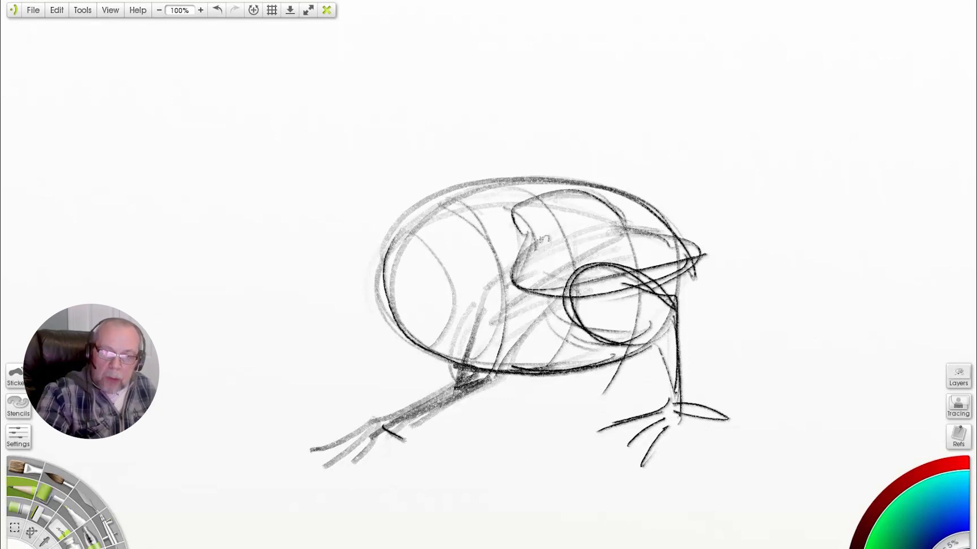
Add feather strokes and curved contour lines inside the folded wing.
left_click_drag(546, 238, 623, 222)
left_click_drag(561, 209, 610, 203)
left_click_drag(580, 218, 626, 214)
left_click_drag(583, 229, 629, 227)
left_click_drag(628, 225, 606, 282)
left_click_drag(540, 243, 514, 289)
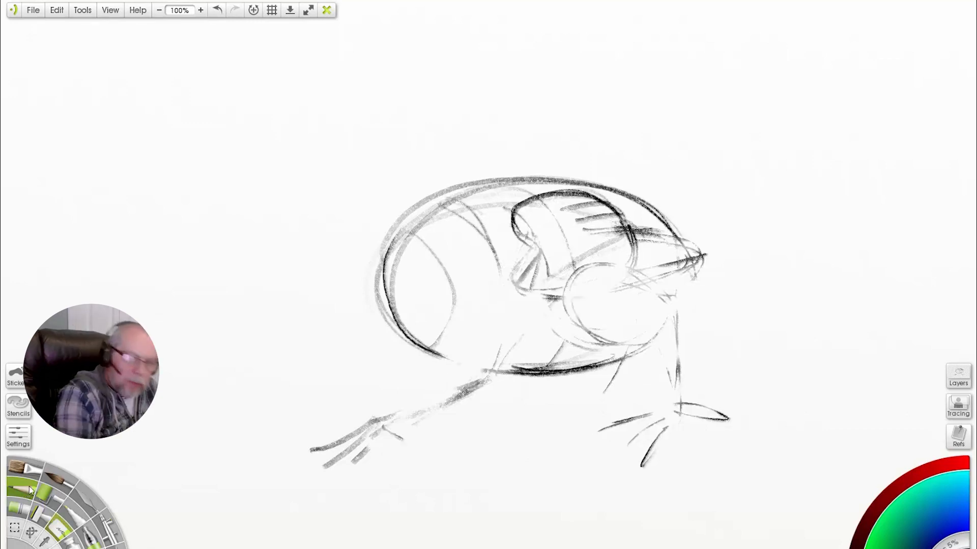
Redraw the forward leg in dark lines with an elongated thigh, bent ankle, straight shank and spread toes.
left_click_drag(576, 266, 487, 380)
left_click_drag(610, 303, 501, 401)
mouse_move(499, 352)
left_mouse_down()
mouse_move(481, 400)
mouse_move(328, 464)
left_mouse_up()
mouse_move(405, 436)
left_mouse_down()
mouse_move(353, 488)
mouse_move(420, 452)
left_mouse_up()
left_click_drag(527, 362, 396, 443)
left_click_drag(633, 282, 511, 370)
left_click_drag(611, 254, 510, 318)
left_click_drag(557, 283, 639, 269)
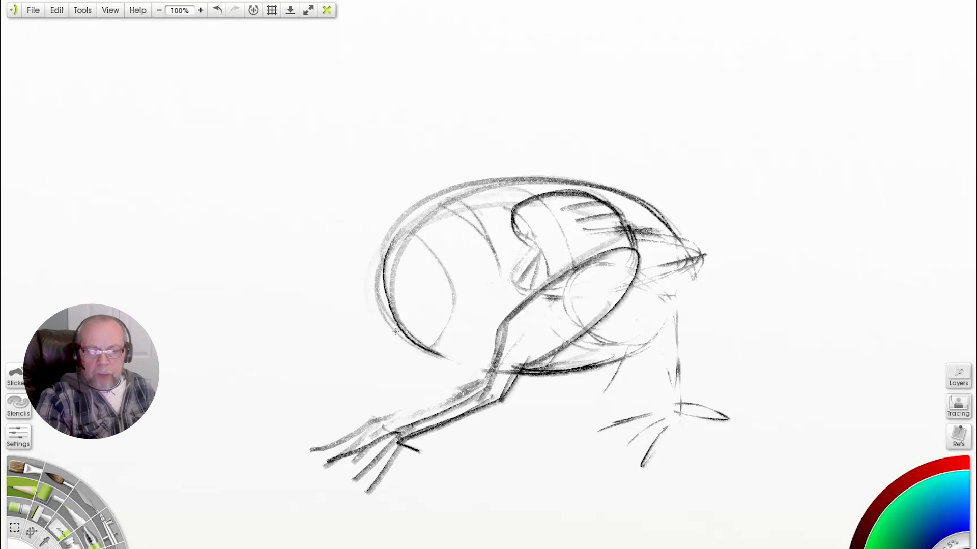
Restore the belly contour and redraw the rear leg with a short dark shank and splayed toes.
left_click_drag(395, 331, 564, 366)
left_click_drag(658, 341, 602, 369)
mouse_move(675, 291)
left_mouse_down()
mouse_move(635, 354)
mouse_move(654, 377)
left_mouse_up()
left_click_drag(661, 325, 671, 400)
mouse_move(652, 331)
left_mouse_down()
mouse_move(669, 400)
mouse_move(626, 411)
left_mouse_up()
mouse_move(667, 396)
left_mouse_down()
mouse_move(604, 413)
mouse_move(601, 431)
left_mouse_up()
left_click_drag(675, 403, 639, 430)
left_click_drag(672, 391, 710, 405)
left_click_drag(710, 405, 676, 401)
left_click_drag(665, 326, 675, 391)
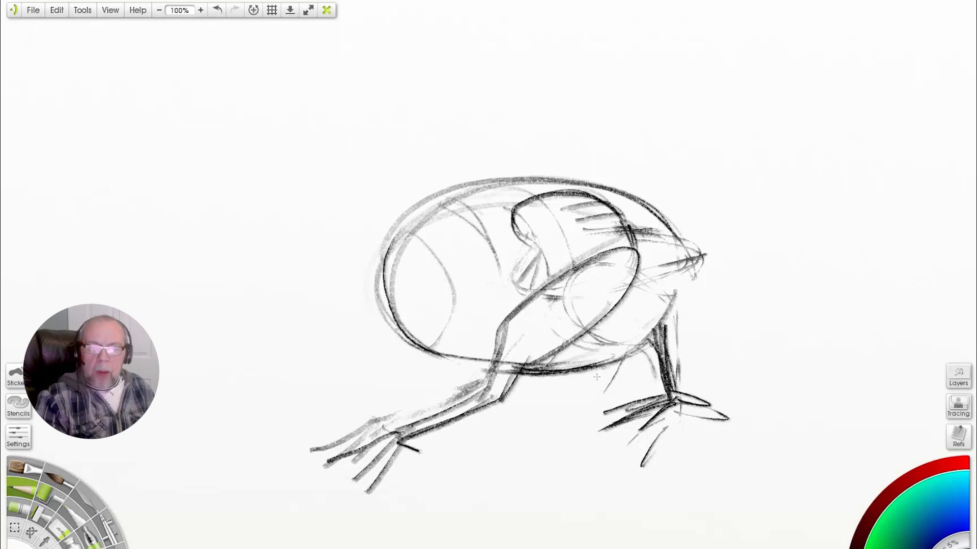
Draw a second wing position farther forward and lower, overlapping the first wing, and darken both front edges.
left_click_drag(480, 207, 450, 286)
left_click_drag(554, 200, 584, 250)
mouse_move(486, 209)
left_mouse_down()
mouse_move(450, 293)
mouse_move(593, 286)
left_mouse_up()
mouse_move(573, 204)
left_mouse_down()
mouse_move(585, 265)
mouse_move(489, 306)
left_mouse_up()
left_click_drag(461, 272, 618, 260)
left_click_drag(489, 209, 585, 297)
left_click_drag(519, 251, 450, 286)
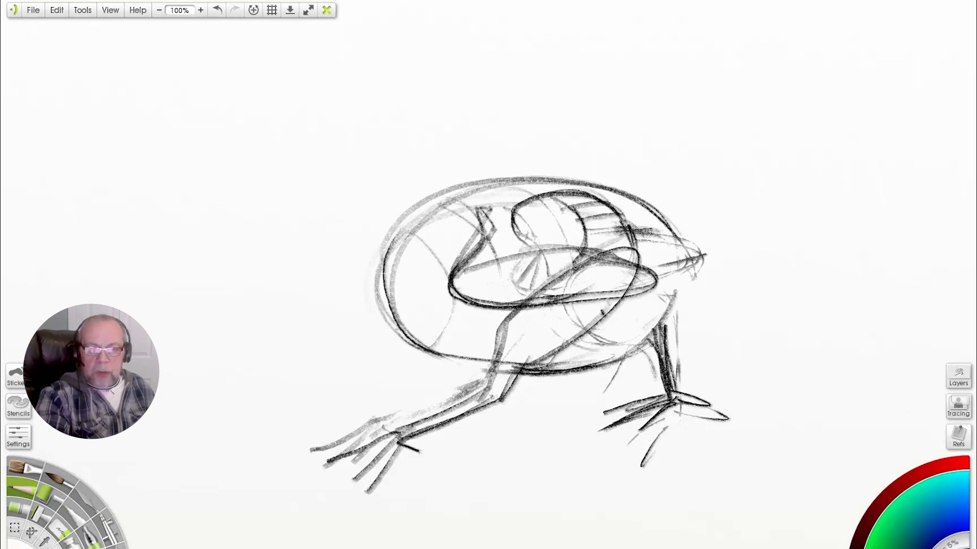
left_click_drag(504, 208, 586, 239)
left_click_drag(529, 218, 516, 282)
Draw another body oval beside the first, with curved contour lines across it and an extended rear edge.
left_click_drag(113, 249, 310, 148)
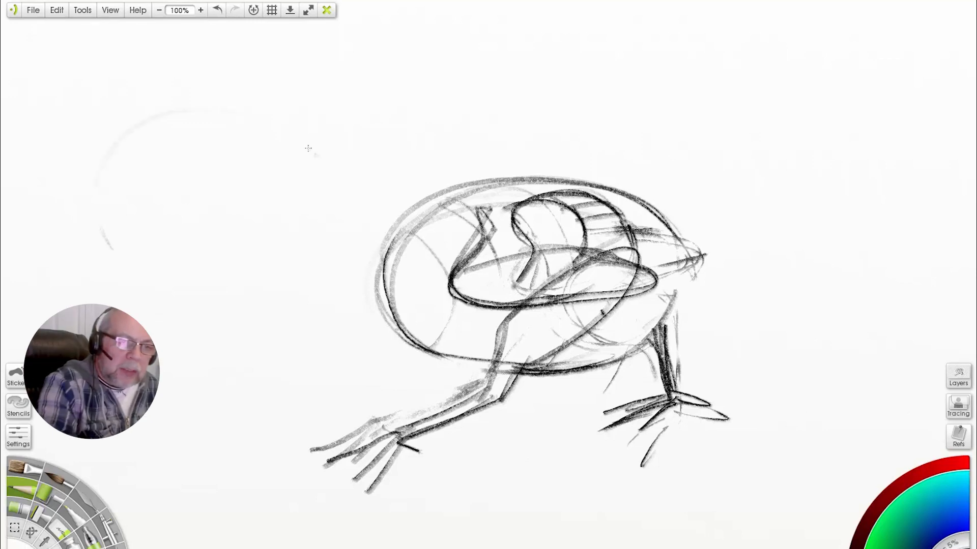
mouse_move(297, 263)
left_mouse_down()
mouse_move(89, 176)
mouse_move(299, 264)
left_mouse_up()
left_click_drag(299, 116, 236, 287)
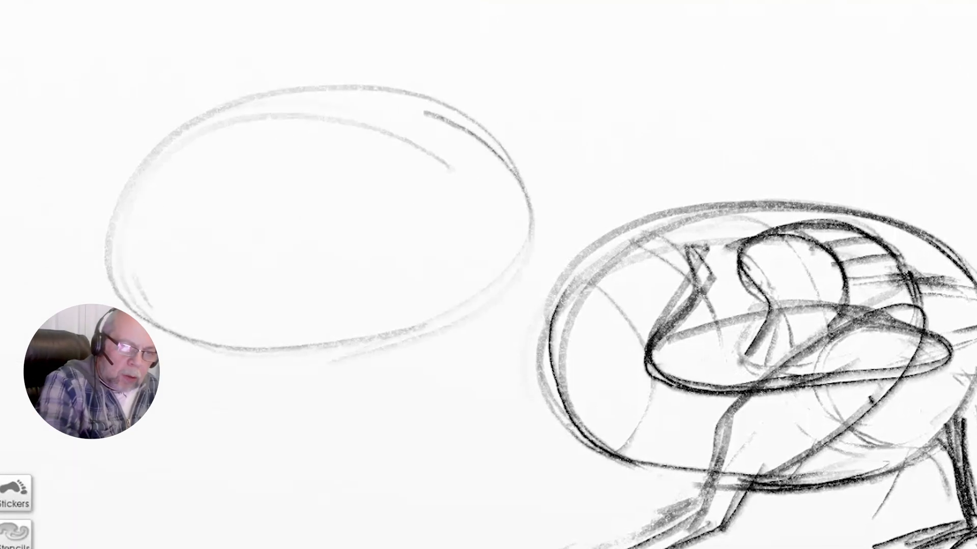
left_click_drag(425, 112, 143, 174)
left_click_drag(164, 168, 230, 340)
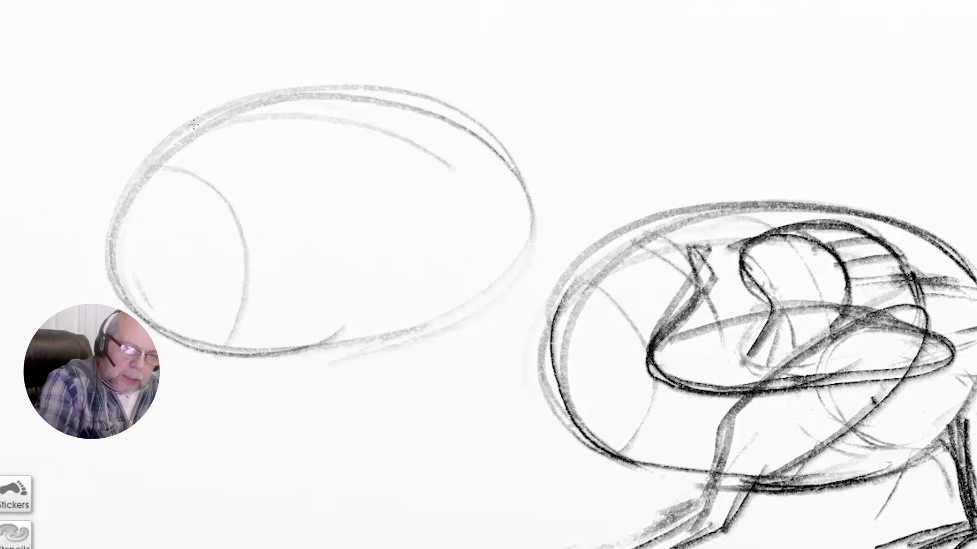
left_click_drag(227, 121, 253, 362)
left_click_drag(331, 100, 308, 357)
left_click_drag(410, 91, 362, 336)
left_click_drag(558, 217, 531, 235)
Outline the new body's folded wing with a notched front edge, a flat upper shoulder and inner contour lines.
left_click_drag(287, 157, 300, 230)
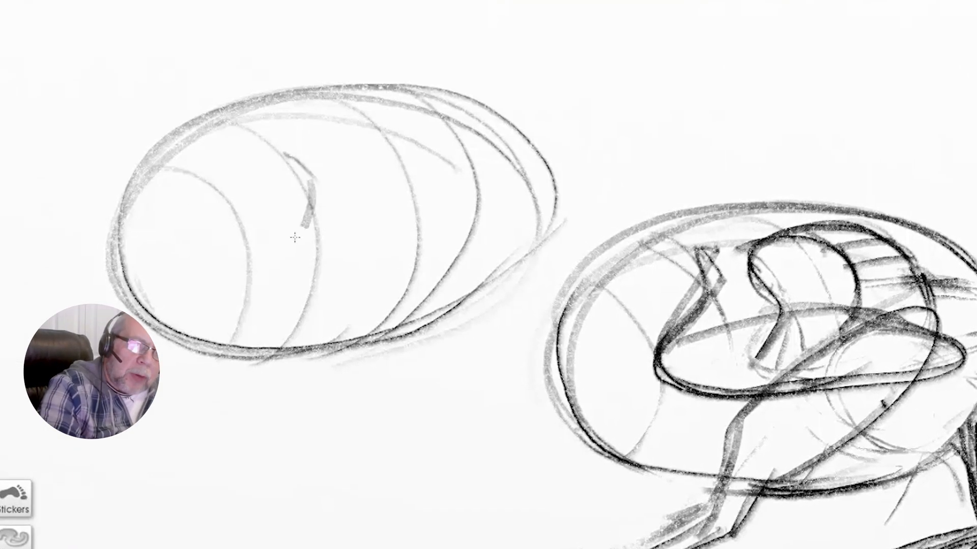
left_click_drag(305, 178, 295, 246)
left_click_drag(301, 144, 410, 120)
left_click_drag(388, 120, 423, 147)
mouse_move(301, 148)
left_mouse_down()
mouse_move(425, 121)
mouse_move(441, 175)
left_mouse_up()
left_click_drag(326, 157, 413, 140)
mouse_move(323, 177)
left_mouse_down()
mouse_move(445, 151)
mouse_move(354, 239)
left_mouse_up()
Extend the wing into a pointed rear tip and darken its shoulder and upper edge.
mouse_move(439, 172)
left_mouse_down()
mouse_move(328, 188)
mouse_move(326, 268)
mouse_move(550, 196)
left_mouse_up()
left_click_drag(453, 155, 553, 178)
left_click_drag(337, 176, 549, 199)
left_click_drag(292, 158, 322, 189)
left_click_drag(291, 153, 396, 123)
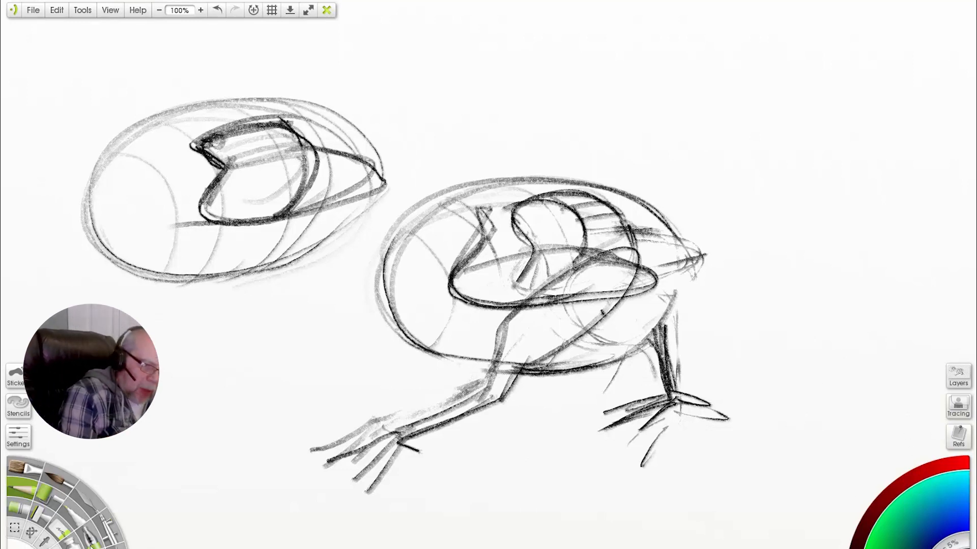
Erase the wing outlines, inner contours and upper leg lines from the larger body, and return to the pencil.
left_click(57, 527)
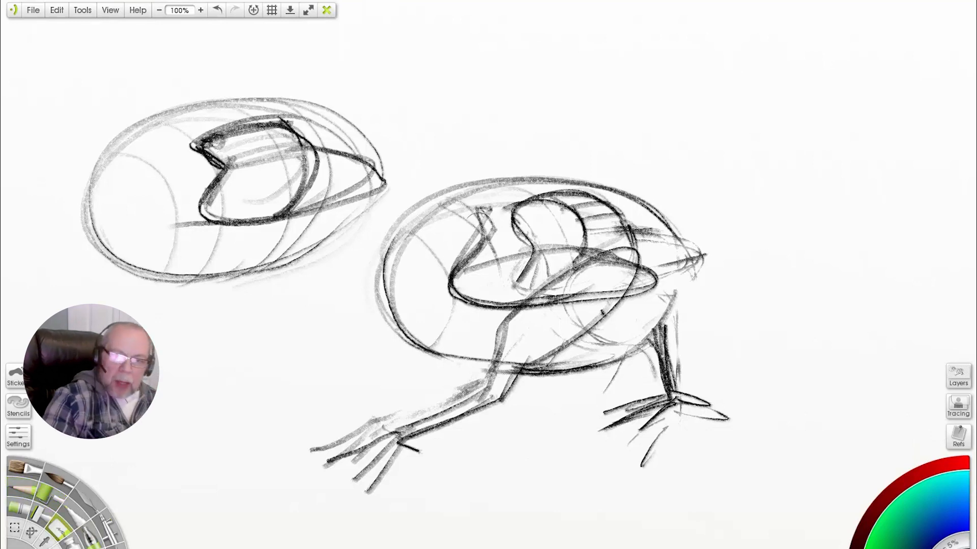
left_click_drag(484, 209, 461, 294)
mouse_move(580, 201)
left_mouse_down()
mouse_move(539, 262)
mouse_move(564, 315)
left_mouse_up()
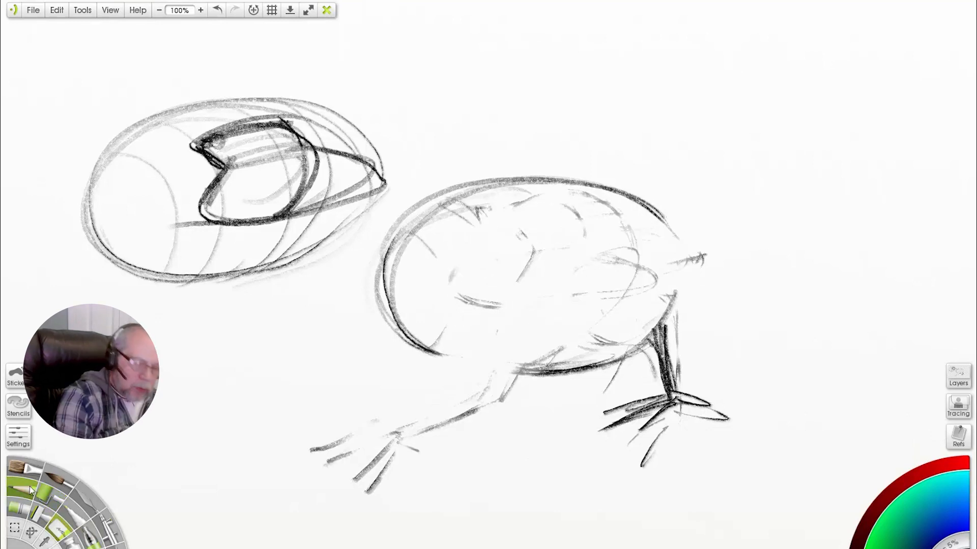
left_click(30, 486)
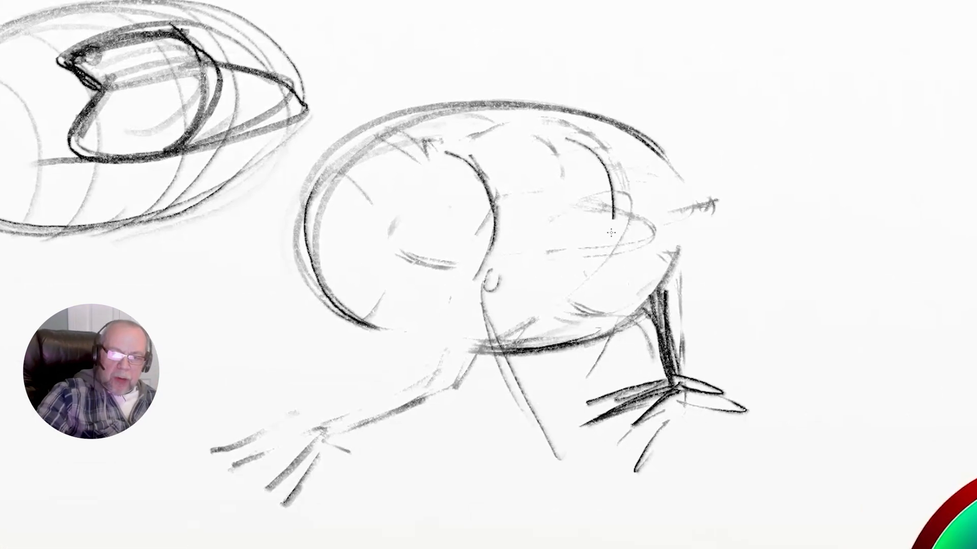
Extend a bent limb line down from the larger body's rear and cross it with short diagonal strokes.
left_click_drag(553, 193, 652, 296)
left_click_drag(667, 392, 656, 470)
left_click_drag(568, 292, 656, 329)
left_click_drag(582, 340, 652, 372)
mouse_move(586, 373)
left_mouse_down()
mouse_move(657, 411)
mouse_move(675, 468)
left_mouse_up()
Draw long hanging limb lines down through the body's front and middle, bending them at the joint.
mouse_move(471, 305)
left_mouse_down()
mouse_move(585, 518)
mouse_move(612, 255)
left_mouse_up()
mouse_move(575, 116)
left_mouse_down()
mouse_move(674, 403)
mouse_move(602, 532)
mouse_move(462, 289)
mouse_move(462, 174)
mouse_move(415, 257)
left_mouse_up()
mouse_move(421, 133)
left_mouse_down()
mouse_move(392, 272)
mouse_move(383, 436)
left_mouse_up()
left_click_drag(381, 284, 350, 508)
mouse_move(573, 128)
left_mouse_down()
mouse_move(570, 253)
mouse_move(463, 503)
mouse_move(374, 548)
left_mouse_up()
left_click_drag(385, 289, 358, 518)
left_click_drag(430, 139, 387, 270)
left_click_drag(389, 275, 387, 295)
mouse_move(530, 122)
left_mouse_down()
mouse_move(561, 184)
mouse_move(562, 239)
left_mouse_up()
left_click_drag(557, 172, 561, 259)
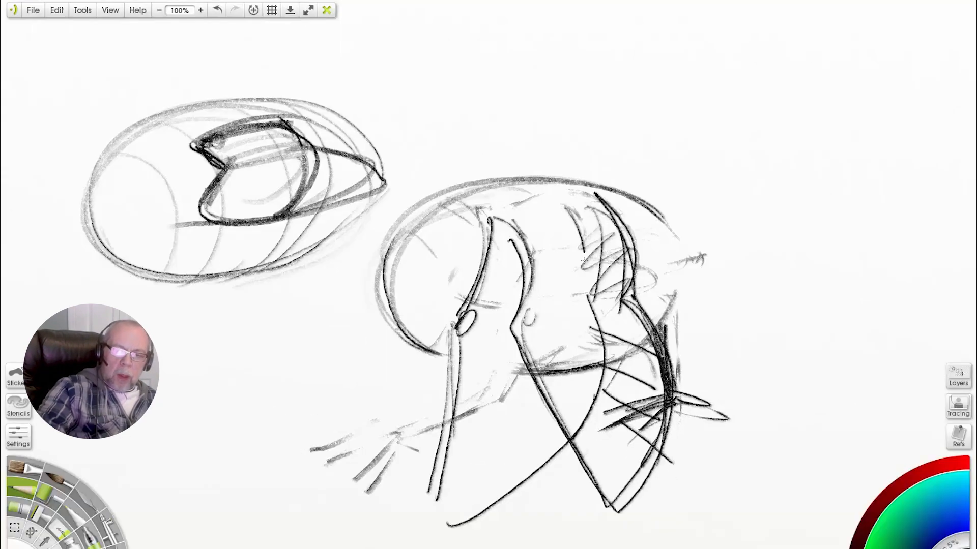
Sweep a curved outline from the middle limb down to a forward point and add short slanted strokes inside it.
left_click_drag(594, 298, 461, 522)
left_click_drag(478, 432, 490, 488)
left_click_drag(501, 414, 514, 455)
left_click_drag(531, 398, 544, 447)
left_click_drag(563, 375, 572, 431)
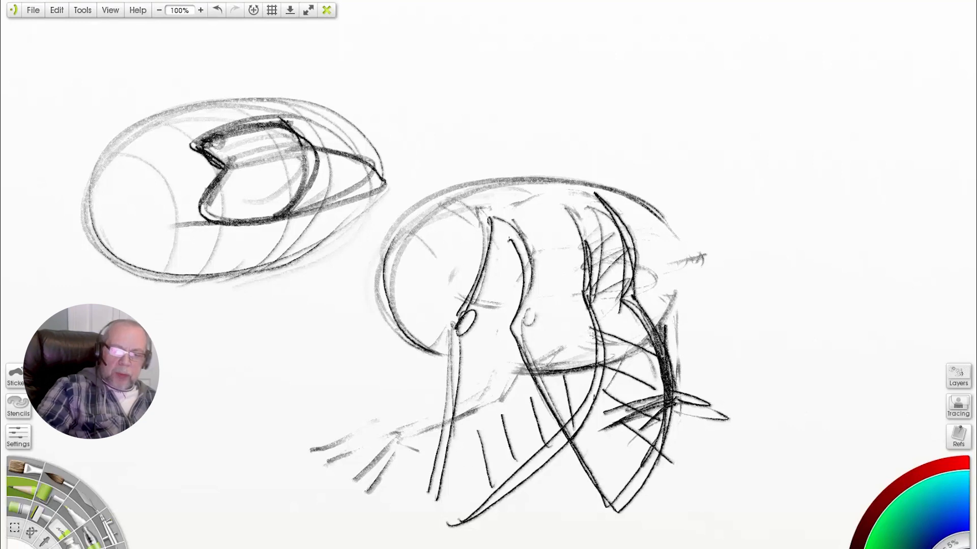
left_click_drag(596, 334, 531, 457)
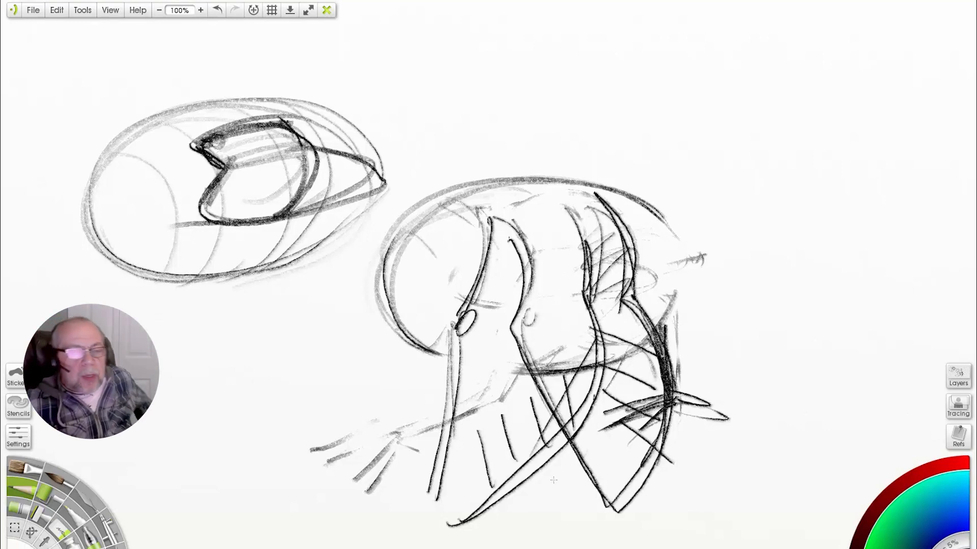
Switch to Blender and scrub through the rooster walk cycle to examine its poses.
left_click(326, 10)
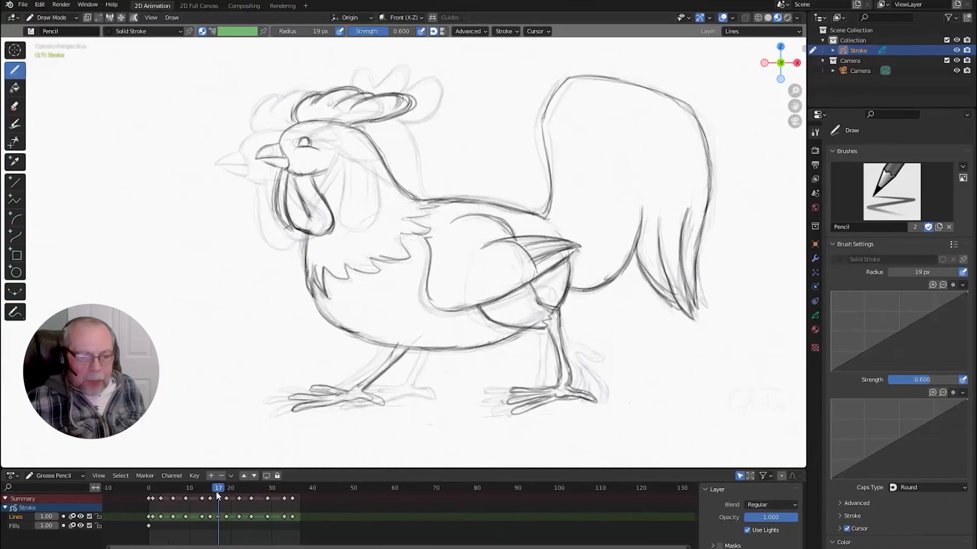
left_click_drag(329, 511, 254, 514)
mouse_move(167, 494)
left_mouse_down()
mouse_move(253, 482)
mouse_move(152, 504)
mouse_move(161, 484)
left_mouse_up()
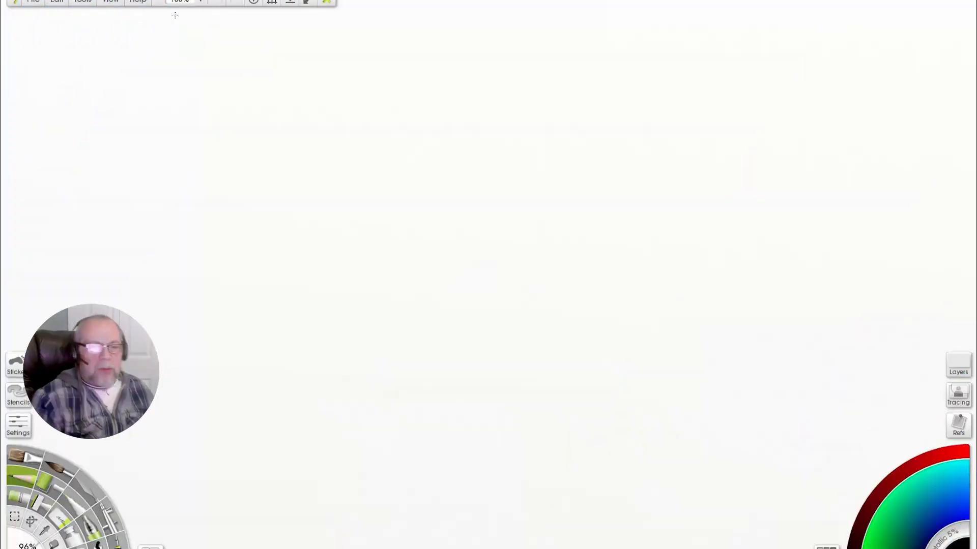
Switch back to ArtRage and sketch a rooster's body oval on a blank canvas with a small head circle and curved neck.
mouse_move(504, 181)
left_mouse_down()
mouse_move(665, 286)
mouse_move(398, 290)
mouse_move(447, 332)
left_mouse_up()
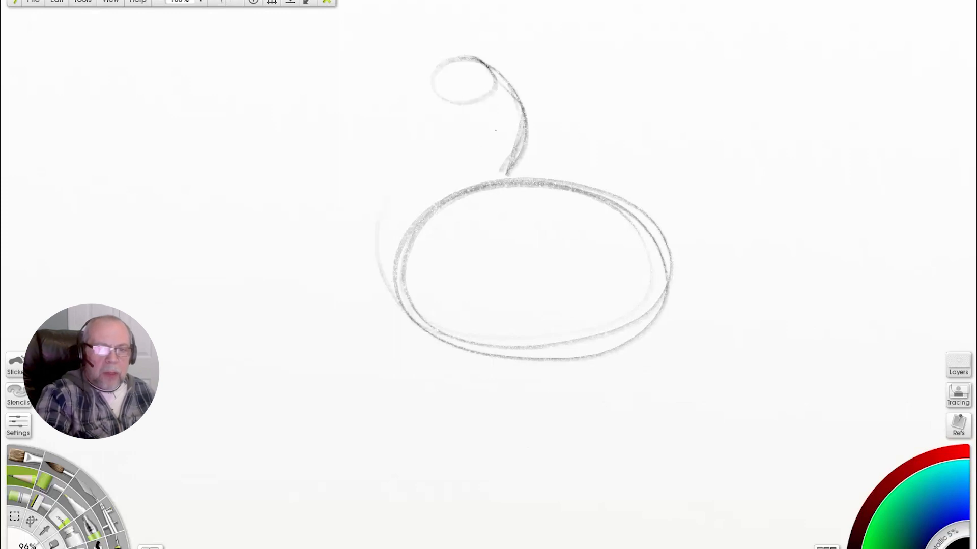
left_click_drag(432, 131, 392, 308)
left_click_drag(435, 102, 407, 317)
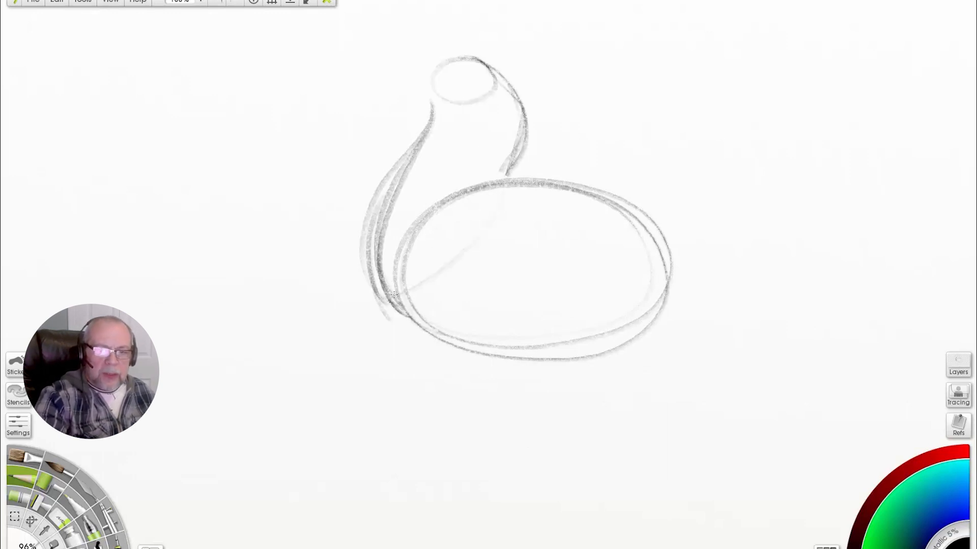
Add a jagged neck-feather edge across the front of the body and darken the back of the neck.
left_click_drag(405, 279, 529, 193)
left_click_drag(498, 61, 505, 181)
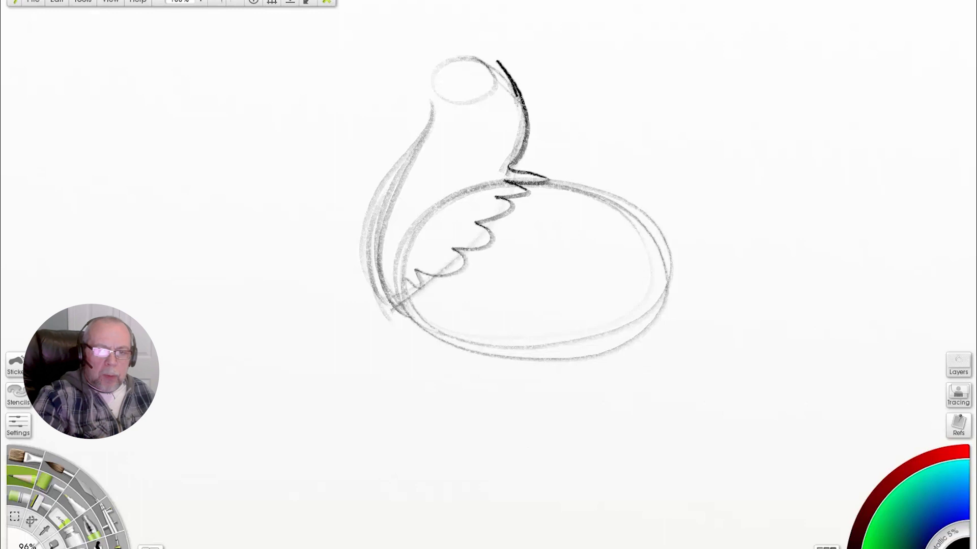
left_click_drag(518, 97, 552, 177)
left_click_drag(493, 195, 403, 265)
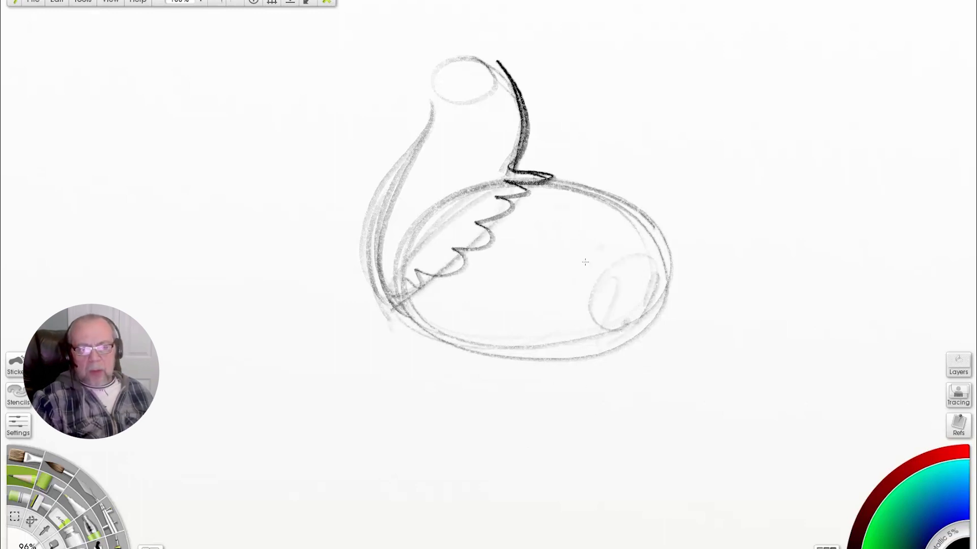
Draw the near rear leg with an oval thigh, an angled shank and a foot with spread toes.
left_click_drag(580, 267, 606, 333)
left_click_drag(628, 254, 600, 335)
mouse_move(622, 263)
left_mouse_down()
mouse_move(580, 346)
mouse_move(639, 356)
left_mouse_up()
left_click_drag(610, 369, 575, 432)
left_click_drag(554, 330, 609, 367)
left_click_drag(632, 257, 599, 336)
left_click_drag(580, 422, 513, 433)
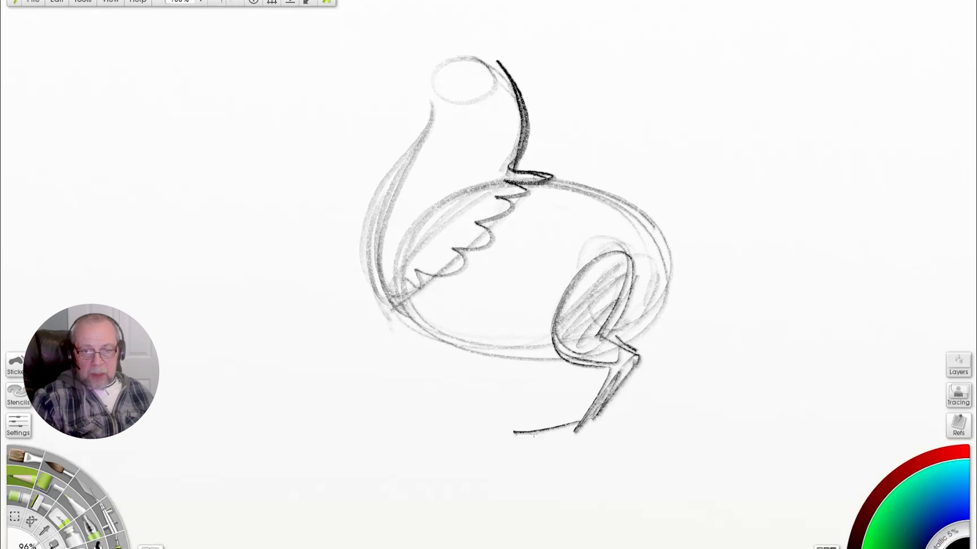
left_click_drag(582, 426, 517, 461)
left_click_drag(593, 421, 589, 425)
Darken the near thigh and shank, outline the rump and belly, and add a leg trailing behind the body.
left_click_drag(541, 331, 636, 353)
left_click_drag(633, 356, 597, 405)
left_click_drag(542, 331, 594, 337)
left_click_drag(678, 258, 606, 336)
mouse_move(649, 220)
left_mouse_down()
mouse_move(708, 248)
mouse_move(526, 355)
left_mouse_up()
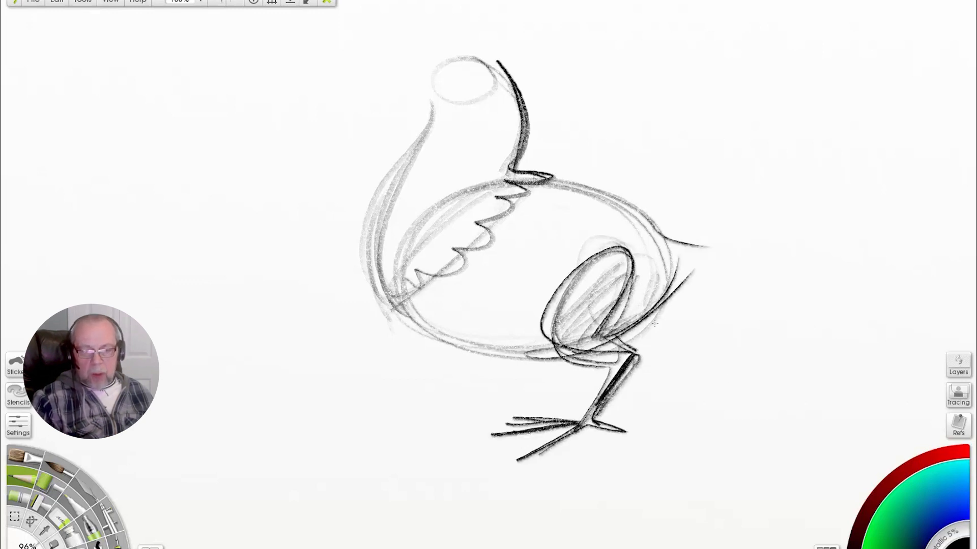
left_click_drag(718, 396, 626, 330)
Draw a leg reaching forward from the body with a long oval thigh, a knee joint and an extended shank and foot.
left_click_drag(456, 287, 427, 354)
left_click_drag(552, 267, 443, 361)
left_click_drag(501, 343, 454, 367)
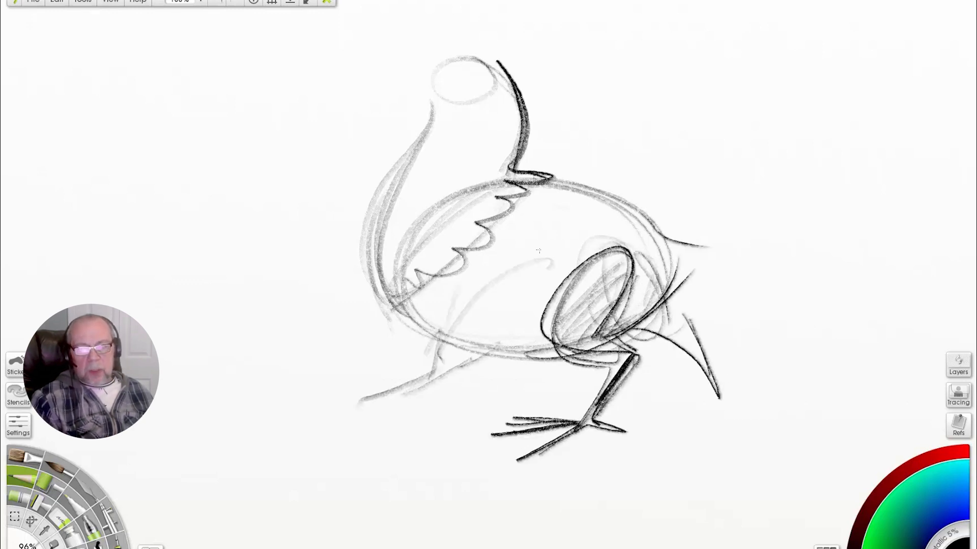
left_click_drag(539, 250, 449, 363)
left_click_drag(520, 297, 465, 371)
left_click_drag(467, 370, 360, 402)
left_click_drag(371, 406, 328, 432)
left_click_drag(369, 404, 300, 451)
left_click_drag(547, 244, 453, 356)
left_click_drag(465, 372, 366, 402)
left_click_drag(585, 244, 473, 336)
left_click_drag(457, 290, 445, 374)
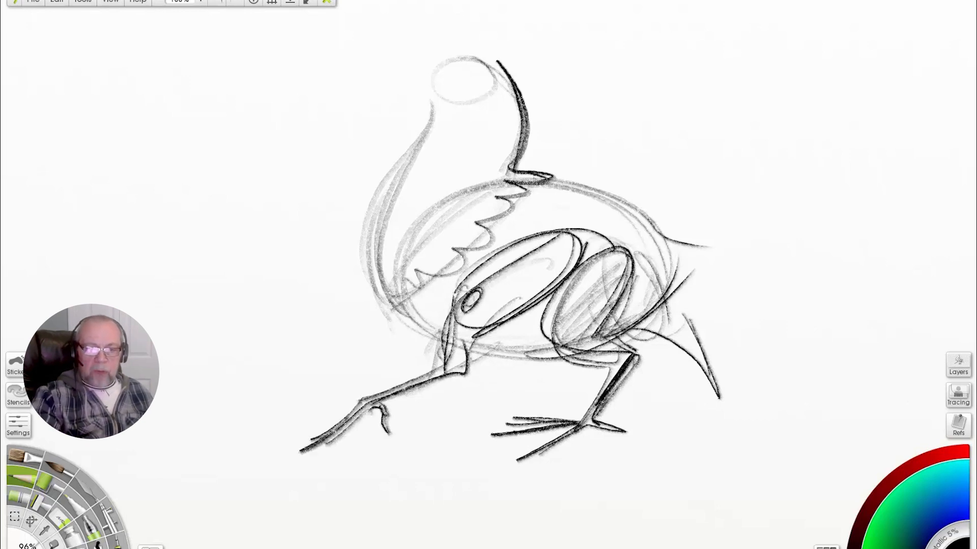
Mark the near knee, add a pointed tail base and trailing-foot toes, and strengthen the back outline.
left_click_drag(553, 309, 602, 337)
left_click_drag(651, 234, 726, 232)
left_click_drag(661, 413, 768, 409)
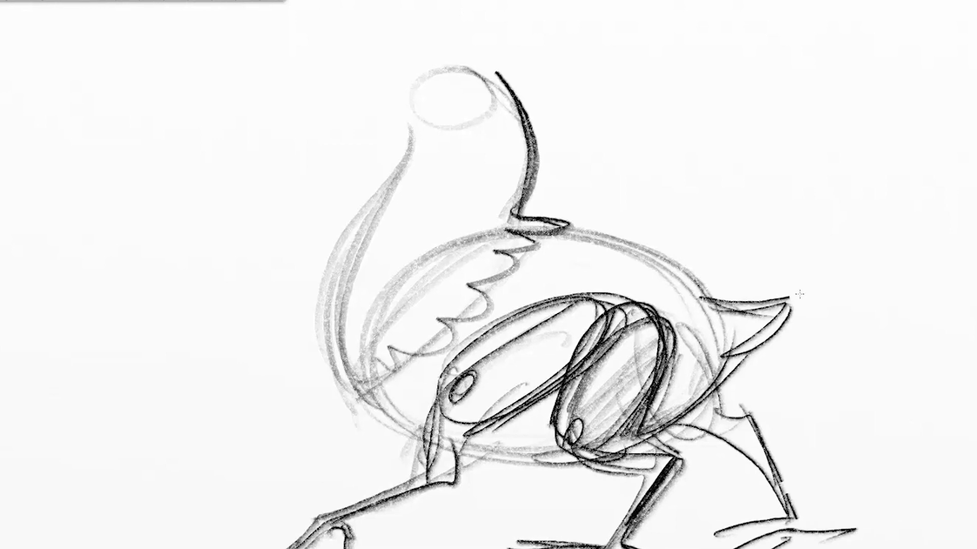
left_click_drag(534, 182, 696, 254)
Add the eye, beak, hanging wattles and a lobed comb to the rooster's head, and darken the rear neck line.
mouse_move(428, 79)
left_mouse_down()
mouse_move(496, 72)
mouse_move(440, 95)
left_mouse_up()
left_click_drag(430, 99, 429, 150)
mouse_move(444, 104)
left_mouse_down()
mouse_move(471, 105)
mouse_move(472, 145)
left_mouse_up()
left_click_drag(435, 88, 448, 97)
left_click_drag(487, 55, 534, 152)
mouse_move(408, 72)
left_mouse_down()
mouse_move(371, 66)
mouse_move(416, 44)
left_mouse_up()
left_click_drag(375, 31, 436, 33)
left_click_drag(424, 16, 478, 25)
left_click_drag(481, 19, 514, 66)
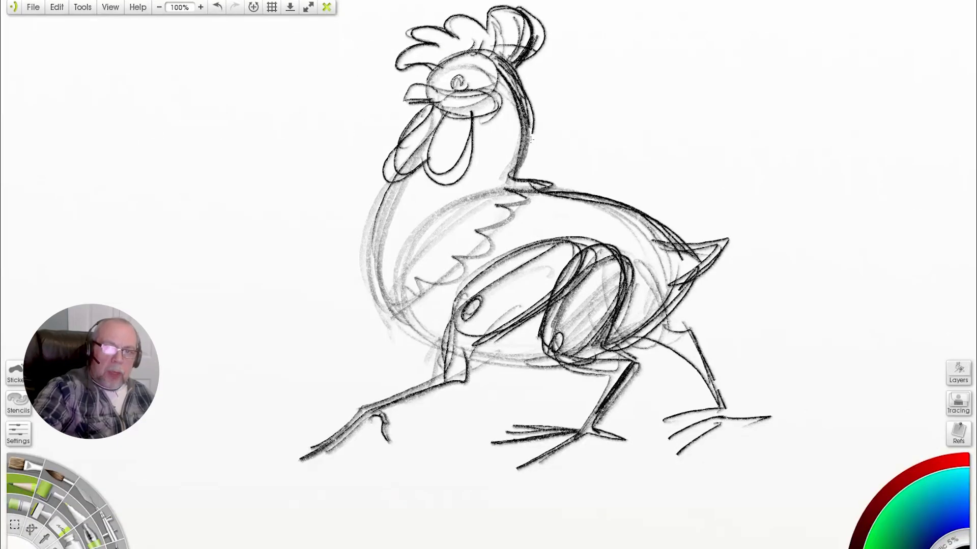
Draw pointed feathers along the chest edge and curved contour lines around the neck.
left_click_drag(368, 244, 360, 278)
left_click_drag(361, 277, 367, 295)
left_click_drag(372, 260, 387, 308)
left_click_drag(385, 281, 410, 304)
left_click_drag(521, 133, 407, 189)
left_click_drag(390, 212, 501, 205)
left_click_drag(380, 242, 493, 247)
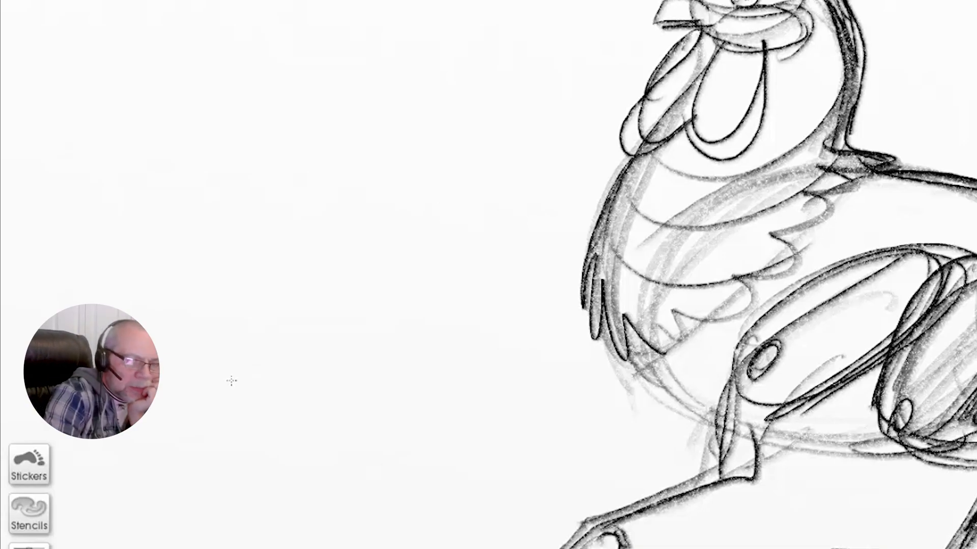
Sketch a tall rounded form beside the rooster with a diagonal branch line and curved contours across its lower part.
left_click_drag(208, 344, 202, 221)
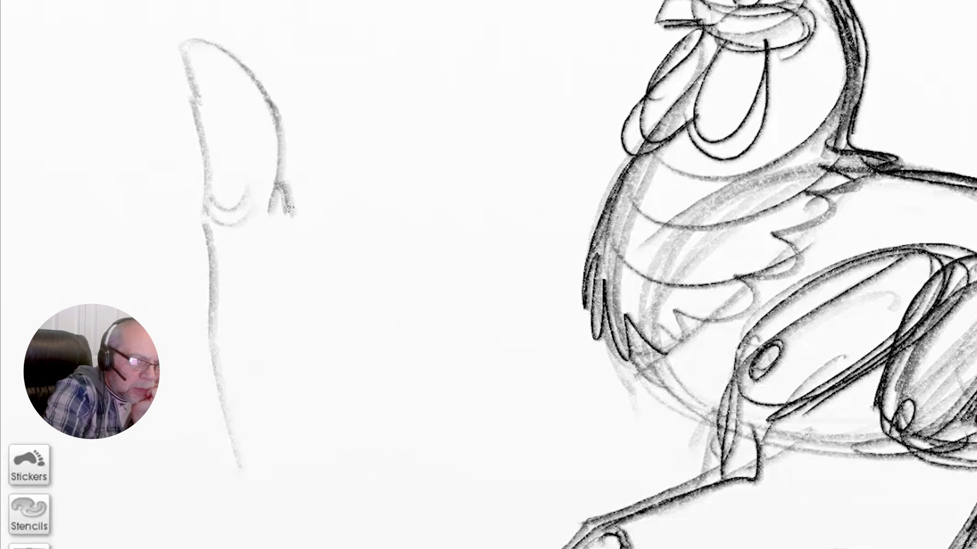
left_click_drag(351, 292, 383, 449)
left_click_drag(308, 232, 504, 45)
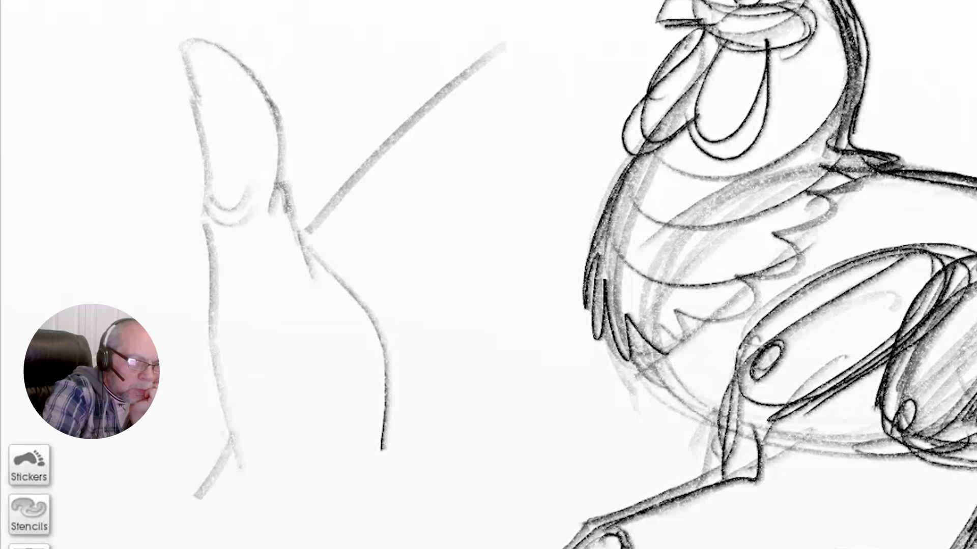
left_click_drag(232, 312, 340, 266)
left_click_drag(224, 358, 333, 315)
left_click_drag(244, 424, 345, 374)
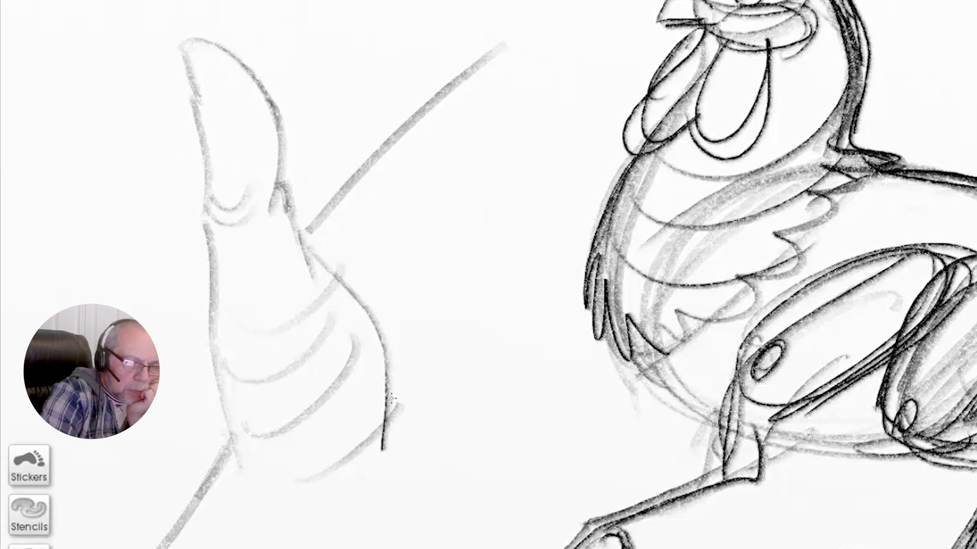
Add a second position of the form, bent toward the rooster with a rounded tip.
left_click_drag(242, 462, 288, 292)
mouse_move(305, 257)
left_mouse_down()
mouse_move(370, 196)
mouse_move(384, 449)
left_mouse_up()
left_click_drag(432, 229, 377, 303)
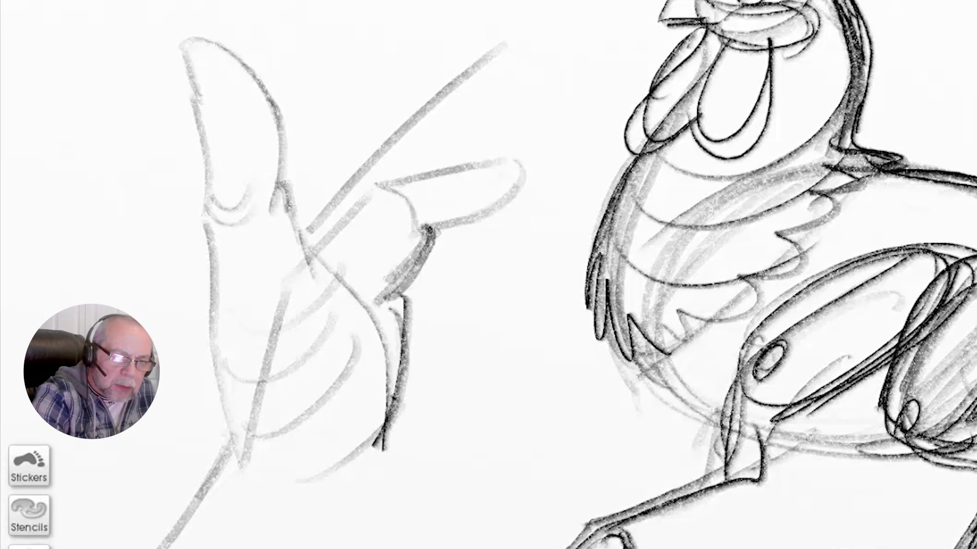
left_click_drag(516, 160, 430, 231)
left_click_drag(446, 167, 308, 257)
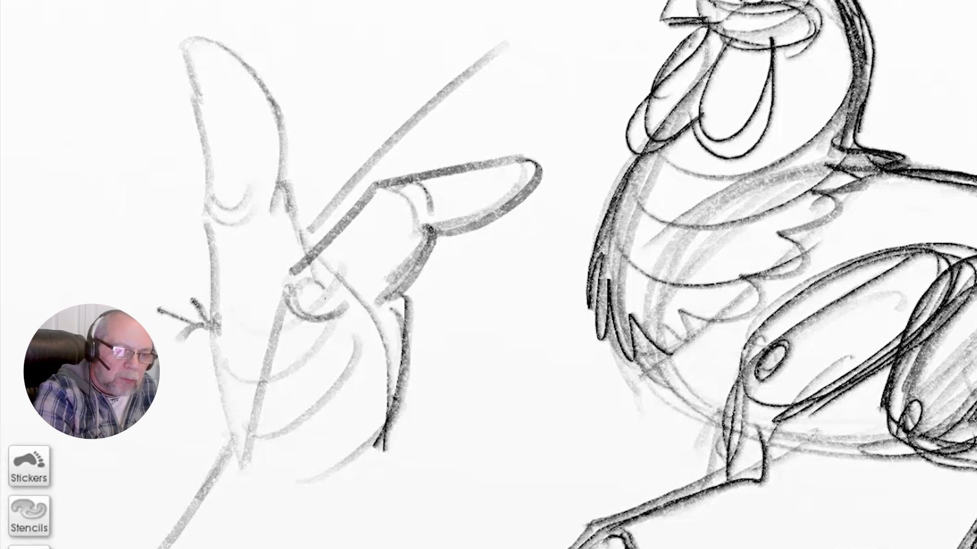
Shade the round joint at the base of the bent form and darken its surrounding edges.
left_click_drag(326, 299, 339, 302)
left_click_drag(281, 290, 239, 424)
left_click_drag(267, 356, 243, 462)
left_click_drag(307, 244, 279, 295)
left_click_drag(413, 179, 433, 228)
mouse_move(427, 174)
left_mouse_down()
mouse_move(541, 178)
mouse_move(384, 306)
left_mouse_up()
left_click_drag(407, 296, 389, 417)
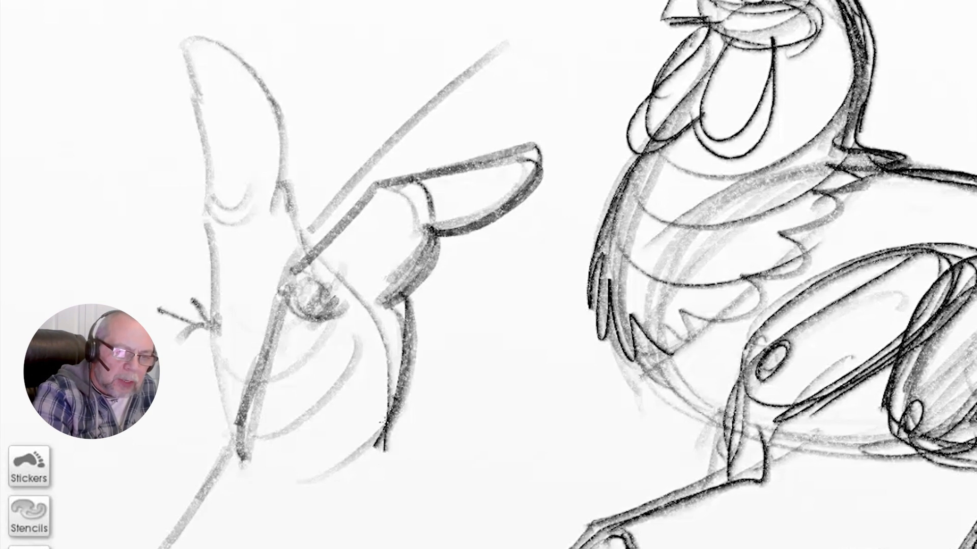
Extend the bent form's lower edge, add a long curve below the rooster's chest, and draw a line across the upright form.
left_click_drag(407, 351, 355, 489)
left_click_drag(367, 450, 458, 410)
mouse_move(593, 362)
left_mouse_down()
mouse_move(549, 447)
mouse_move(422, 548)
left_mouse_up()
left_click_drag(310, 242, 207, 237)
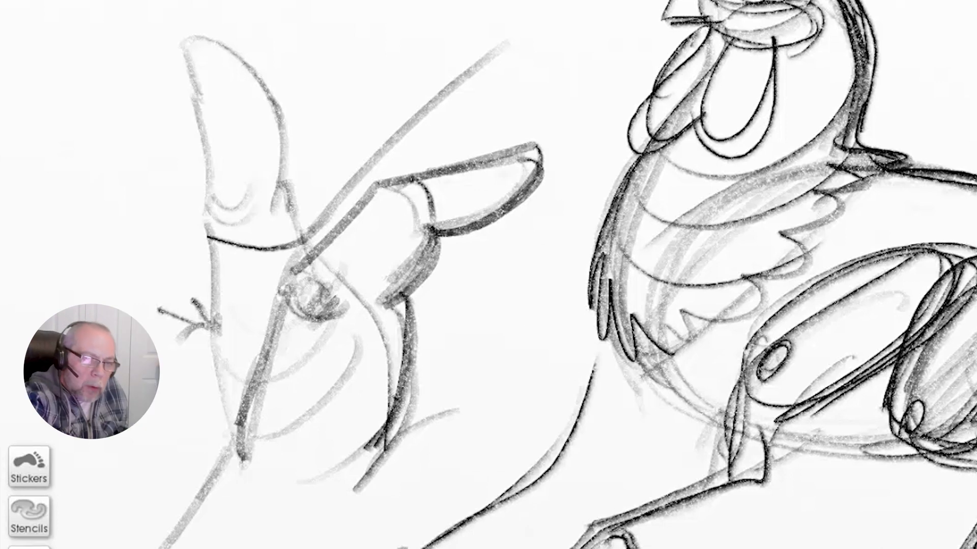
Draw another position of the form stretched away from the rooster, joined by one flowing upper edge and filled with curved contours.
left_click_drag(229, 446, 192, 325)
left_click_drag(145, 234, 19, 248)
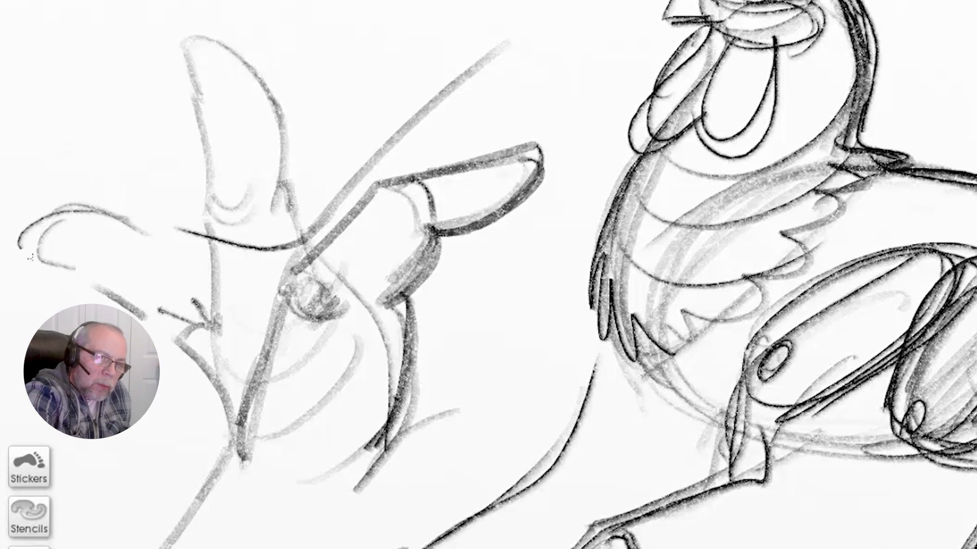
left_click_drag(124, 219, 334, 245)
mouse_move(155, 225)
left_mouse_down()
mouse_move(219, 244)
mouse_move(436, 165)
mouse_move(286, 243)
left_mouse_up()
mouse_move(286, 242)
left_mouse_down()
mouse_move(524, 23)
mouse_move(218, 246)
left_mouse_up()
left_click_drag(26, 226, 115, 292)
left_click_drag(64, 223, 66, 252)
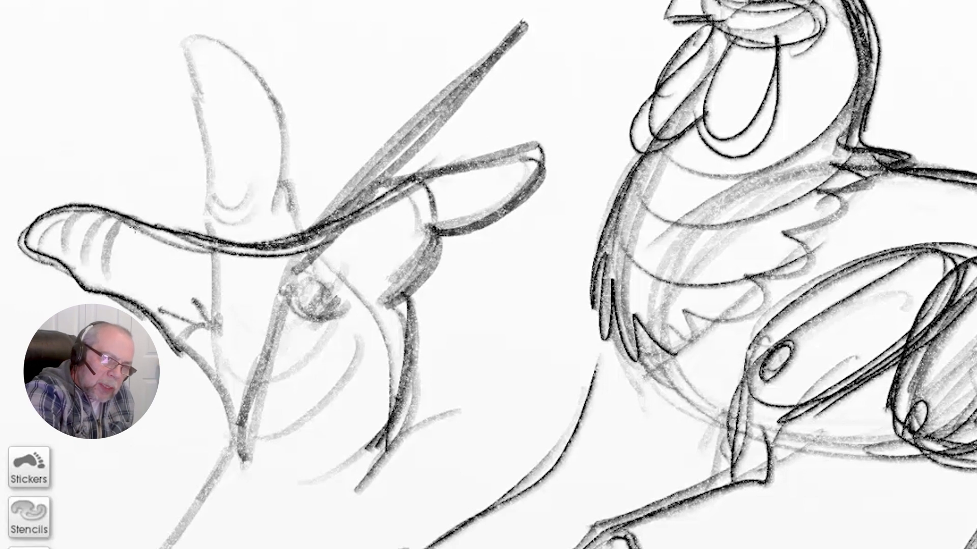
left_click_drag(153, 246, 209, 356)
left_click_drag(239, 244, 273, 415)
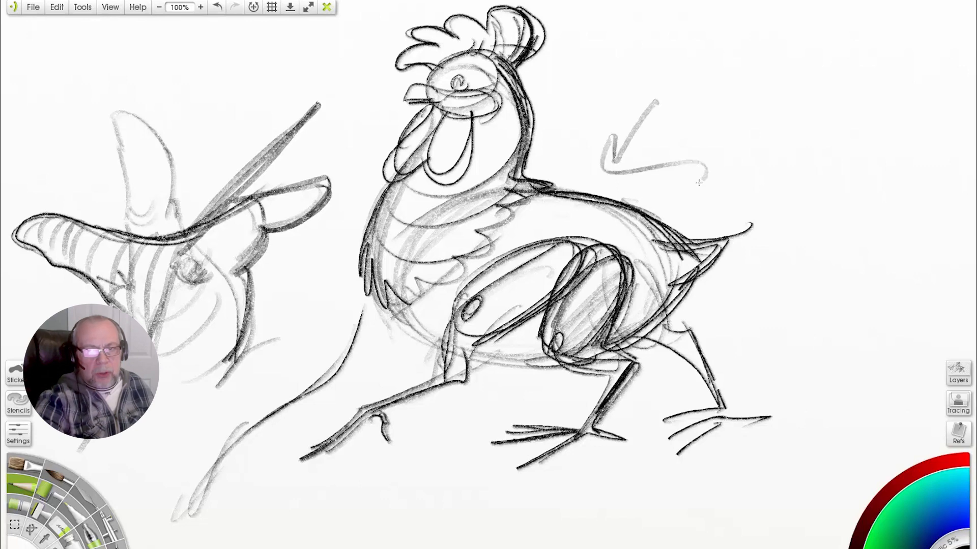
Add curved contour lines over the rooster's rear body and thighs to show their volume.
left_click_drag(605, 204, 595, 310)
left_click_drag(630, 213, 624, 328)
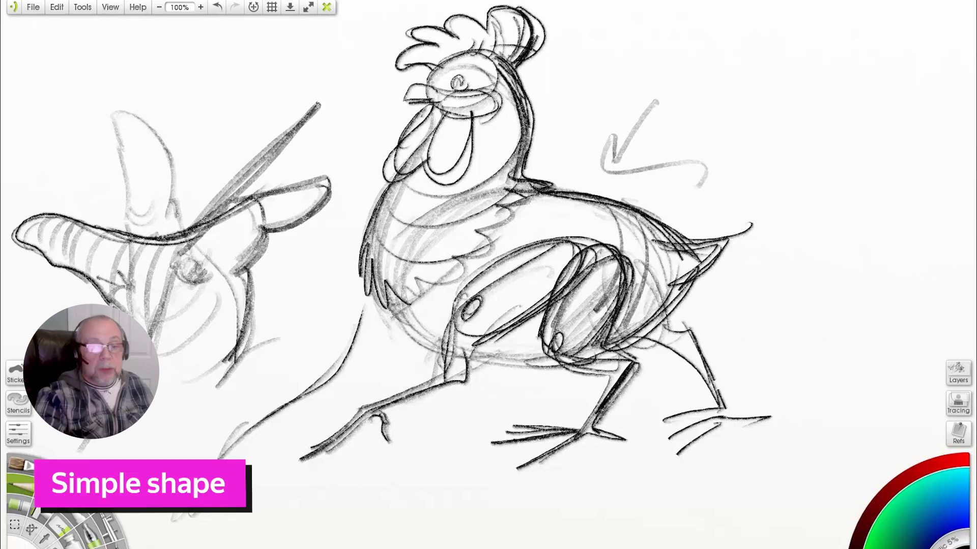
left_click_drag(581, 346, 585, 195)
mouse_move(631, 366)
left_mouse_down()
mouse_move(473, 186)
mouse_move(554, 381)
left_mouse_up()
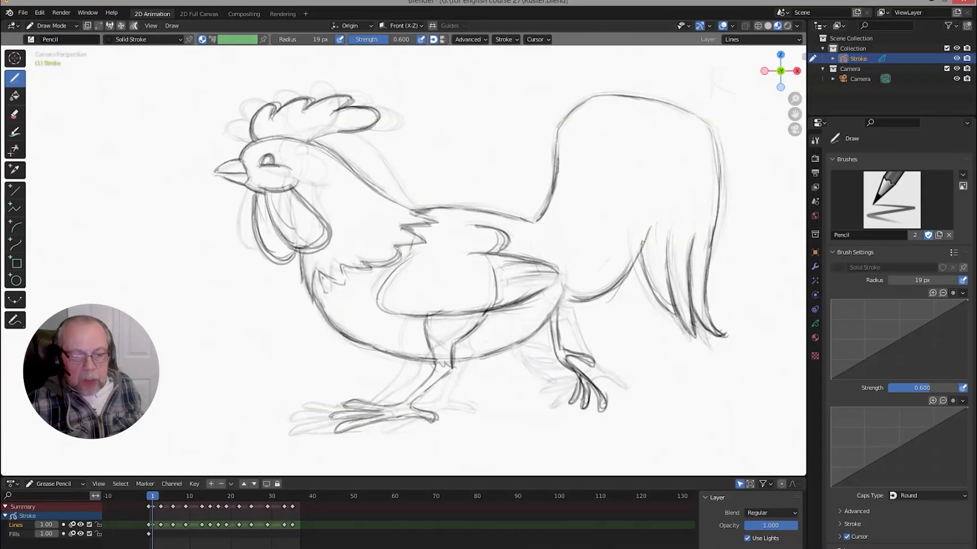
Switch to Blender and play the rooster walk-cycle animation.
key("space")
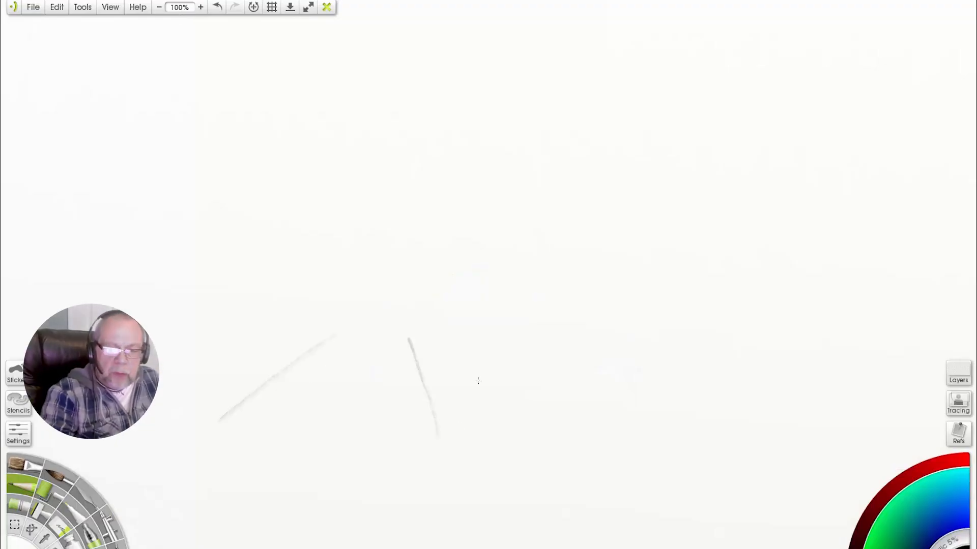
Switch back to ArtRage and sketch a long ground line with receding floor lines on a blank canvas.
left_click_drag(612, 333, 789, 379)
mouse_move(313, 335)
left_mouse_down()
mouse_move(709, 321)
mouse_move(246, 324)
mouse_move(856, 314)
left_mouse_up()
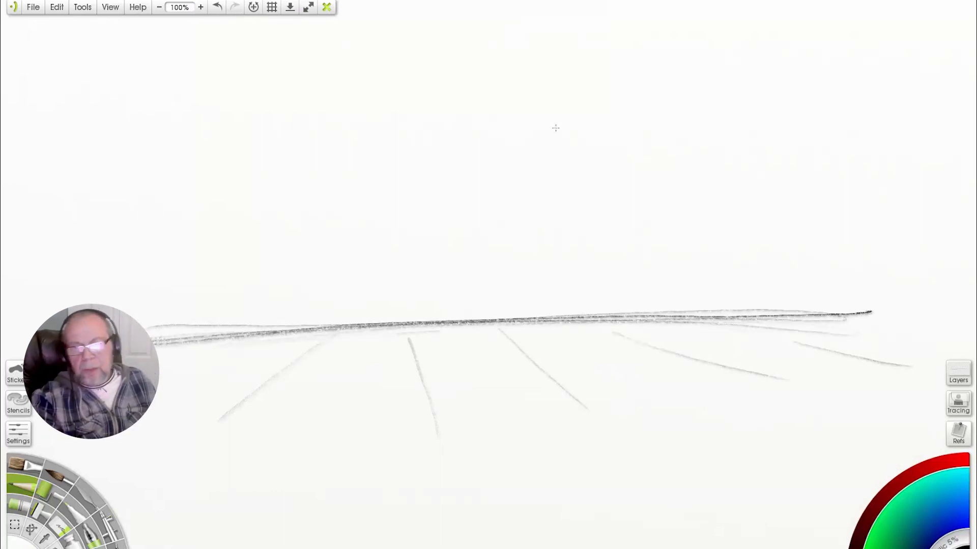
Sketch an oval rooster body above the ground line with one leg reaching forward and a bent rear leg planted behind.
mouse_move(625, 203)
left_mouse_down()
mouse_move(671, 185)
mouse_move(511, 224)
left_mouse_up()
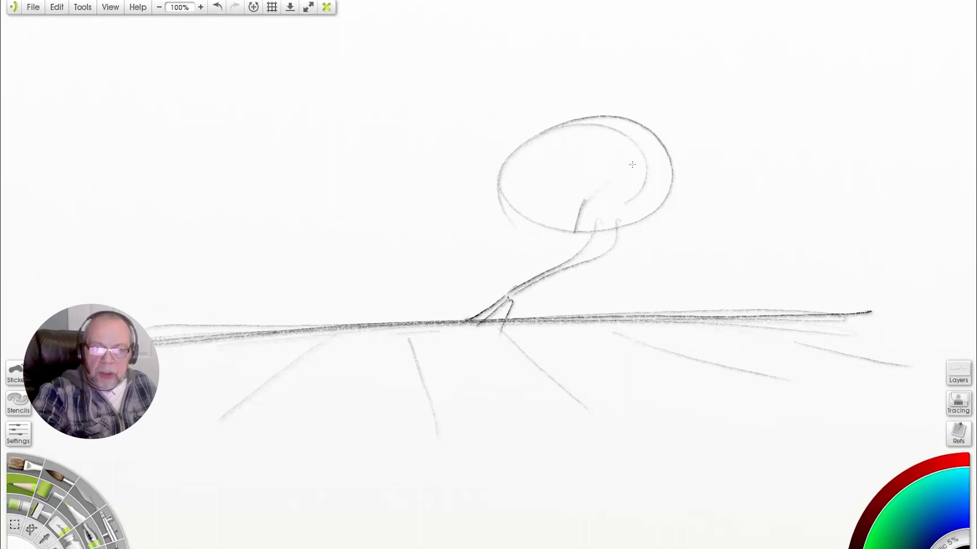
left_click_drag(638, 163, 590, 236)
left_click_drag(575, 226, 564, 264)
left_click_drag(587, 229, 563, 272)
left_click_drag(636, 231, 658, 242)
left_click_drag(659, 204, 681, 229)
left_click_drag(696, 243, 681, 259)
left_click_drag(622, 313, 680, 314)
left_click_drag(660, 225, 660, 326)
Add the pointed tail and body outline, a curved neck and a small rounded head.
left_click_drag(663, 137, 671, 214)
mouse_move(666, 131)
left_mouse_down()
mouse_move(549, 112)
mouse_move(673, 215)
left_mouse_up()
left_click_drag(538, 74, 595, 225)
Draw a horizontal guide line below the rooster and a tall vertical guide line in front of it.
left_click_drag(726, 432, 360, 433)
left_click_drag(311, 122, 329, 430)
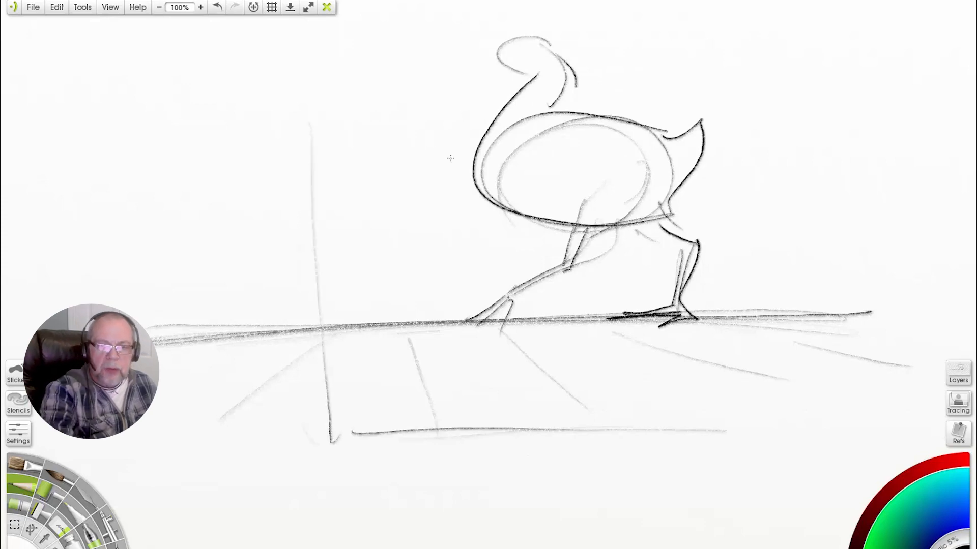
Sketch a larger oval rooster body overlapping the first one, with a curved neck, rounded head and pointed tail.
mouse_move(450, 158)
left_mouse_down()
mouse_move(585, 140)
mouse_move(656, 198)
mouse_move(422, 167)
left_mouse_up()
mouse_move(381, 187)
left_mouse_down()
mouse_move(456, 133)
mouse_move(671, 215)
left_mouse_up()
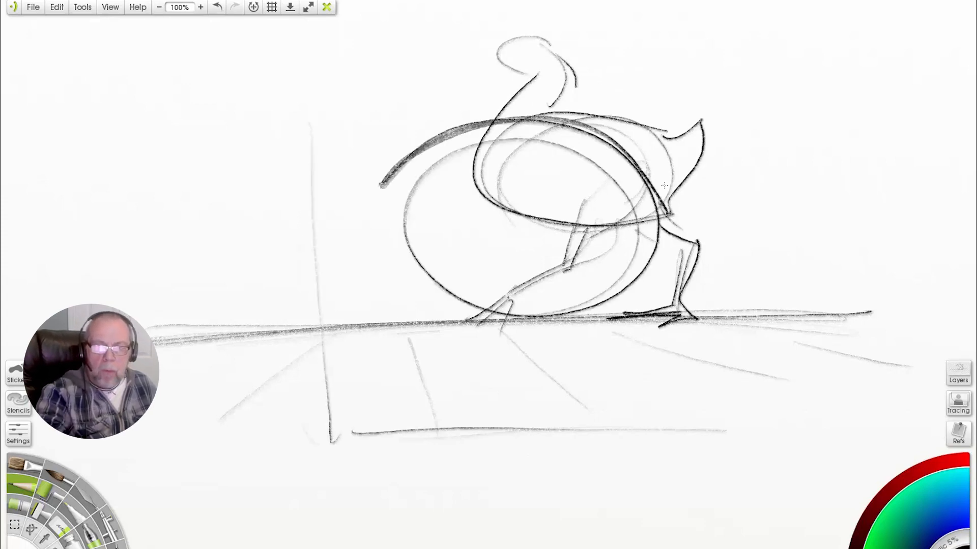
left_click_drag(468, 51, 437, 77)
left_click_drag(437, 77, 523, 323)
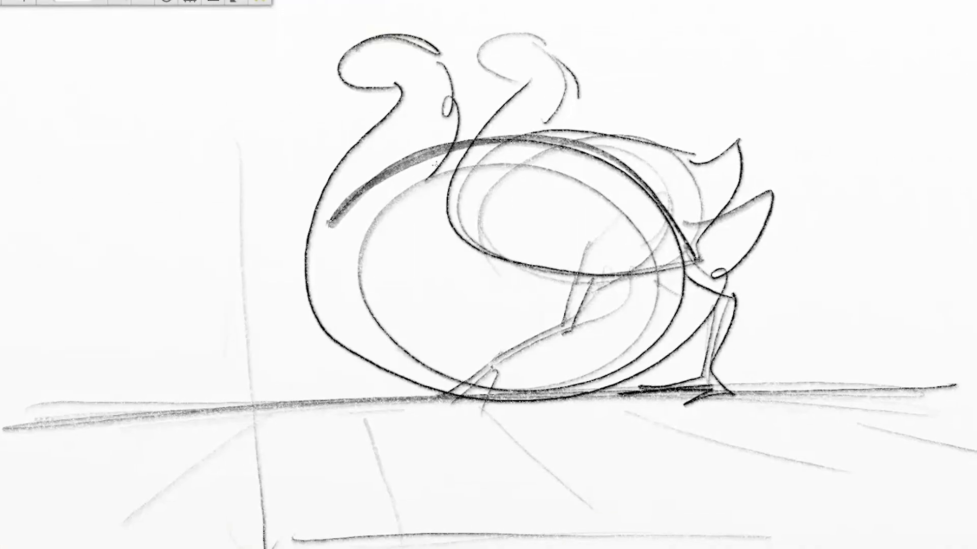
left_click_drag(472, 49, 469, 165)
left_click_drag(762, 147, 689, 254)
Draw the larger rooster's rounded thigh and two legs with their feet planted on the lower guide line, reinforcing the body and head outlines.
left_click_drag(535, 259, 596, 343)
left_click_drag(644, 346, 536, 395)
left_click_drag(599, 233, 625, 289)
left_click_drag(531, 395, 451, 430)
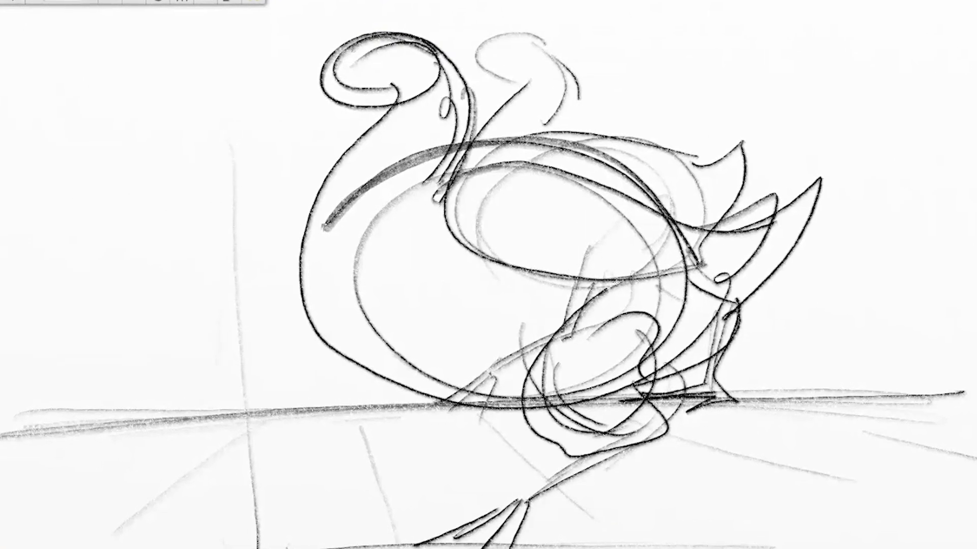
left_click_drag(707, 411, 659, 535)
left_click_drag(570, 419, 645, 415)
left_click_drag(554, 428, 661, 423)
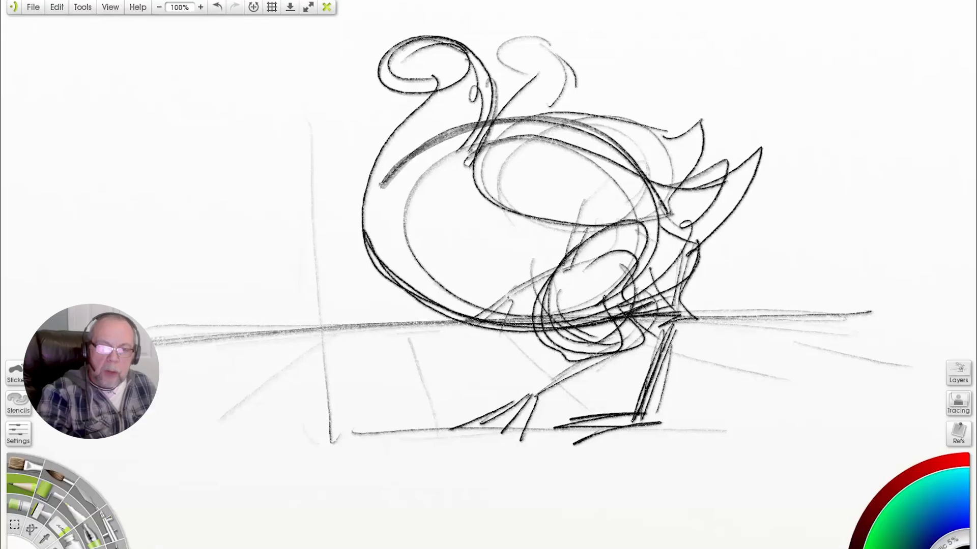
mouse_move(563, 330)
left_mouse_down()
mouse_move(587, 122)
mouse_move(604, 299)
left_mouse_up()
left_click_drag(432, 36, 397, 93)
Draw two long, nearly horizontal ground lines on a blank canvas.
left_click_drag(516, 399, 340, 432)
mouse_move(339, 431)
left_mouse_down()
mouse_move(532, 428)
mouse_move(391, 448)
left_mouse_up()
left_click_drag(682, 402, 292, 447)
left_click_drag(519, 401, 254, 435)
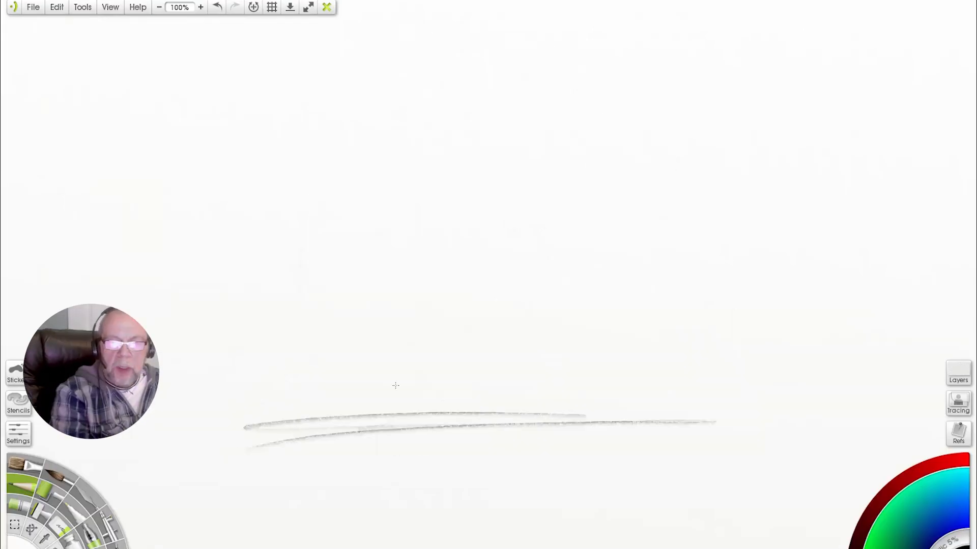
Sketch an oval rooster body above the ground lines, with curved neck and chest contours and a high arched tail.
left_click_drag(615, 235, 522, 342)
left_click_drag(712, 171, 677, 238)
left_click_drag(412, 80, 472, 195)
left_click_drag(404, 122, 365, 184)
left_click_drag(415, 150, 392, 343)
left_click_drag(480, 189, 615, 210)
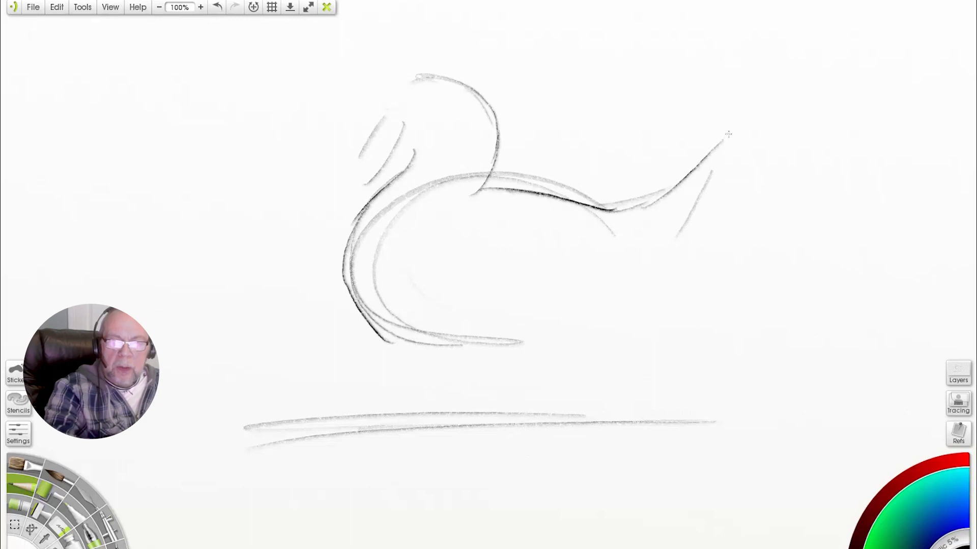
left_click_drag(747, 120, 858, 234)
left_click_drag(767, 278, 860, 369)
Draw the thigh and front leg reaching forward and the upright rear leg, both with splayed toes on the ground.
left_click_drag(460, 352, 593, 329)
mouse_move(450, 373)
left_mouse_down()
mouse_move(359, 409)
mouse_move(293, 453)
left_mouse_up()
left_click_drag(471, 277, 464, 377)
left_click_drag(557, 316, 622, 348)
left_click_drag(632, 317, 638, 412)
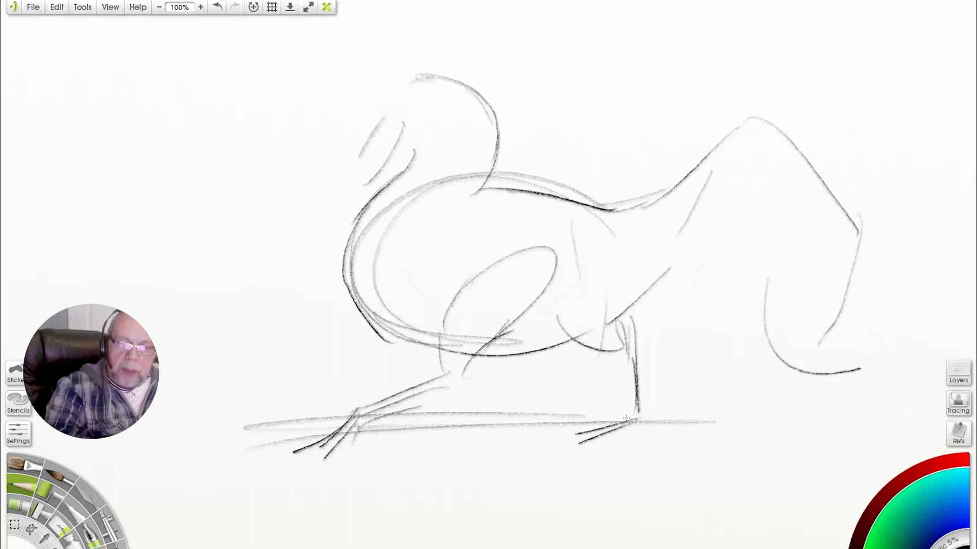
left_click_drag(616, 356, 651, 438)
Add an oval head with a center line, a small beak and comb lobes on top.
left_click_drag(454, 84, 466, 201)
left_click_drag(386, 76, 442, 76)
left_click_drag(378, 82, 422, 51)
left_click_drag(433, 28, 447, 71)
left_click_drag(458, 74, 468, 43)
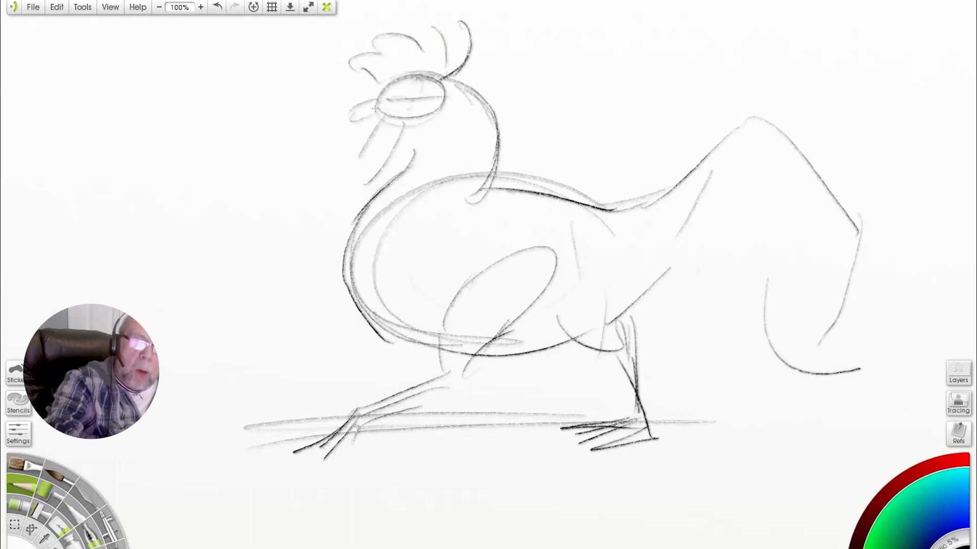
Darken the back and rear neck lines, and detail the head with an eye, beak and hanging wattles.
mouse_move(478, 183)
left_mouse_down()
mouse_move(558, 203)
mouse_move(693, 167)
left_mouse_up()
left_click_drag(486, 186, 654, 201)
left_click_drag(473, 88, 497, 182)
mouse_move(405, 125)
left_mouse_down()
mouse_move(415, 136)
mouse_move(385, 189)
left_mouse_up()
mouse_move(385, 117)
left_mouse_down()
mouse_move(356, 173)
mouse_move(377, 188)
left_mouse_up()
left_click_drag(385, 101, 370, 105)
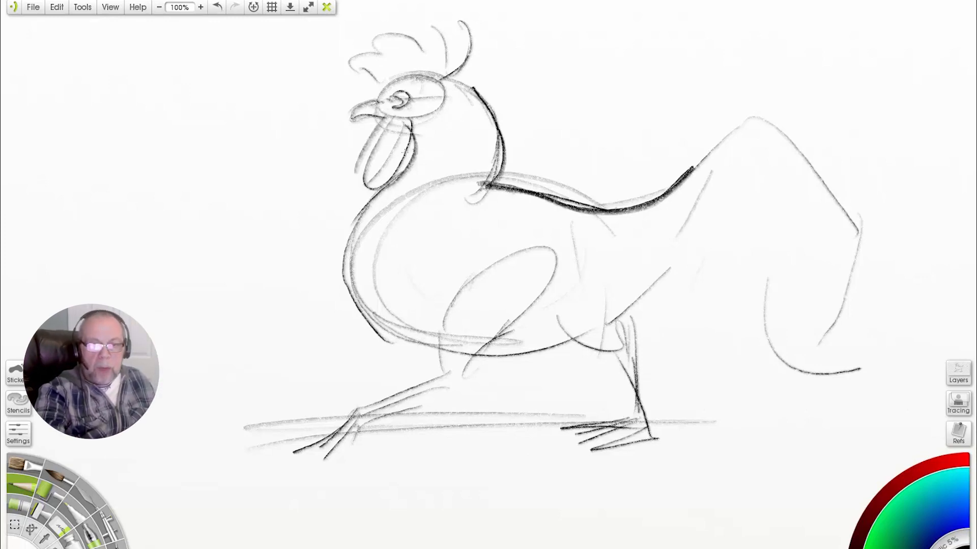
Reinforce the chest and neck contours and draw a jagged feather collar diagonally across the front of the body.
left_click_drag(352, 286, 439, 349)
left_click_drag(384, 189, 352, 298)
left_click_drag(483, 196, 357, 293)
left_click_drag(492, 204, 351, 292)
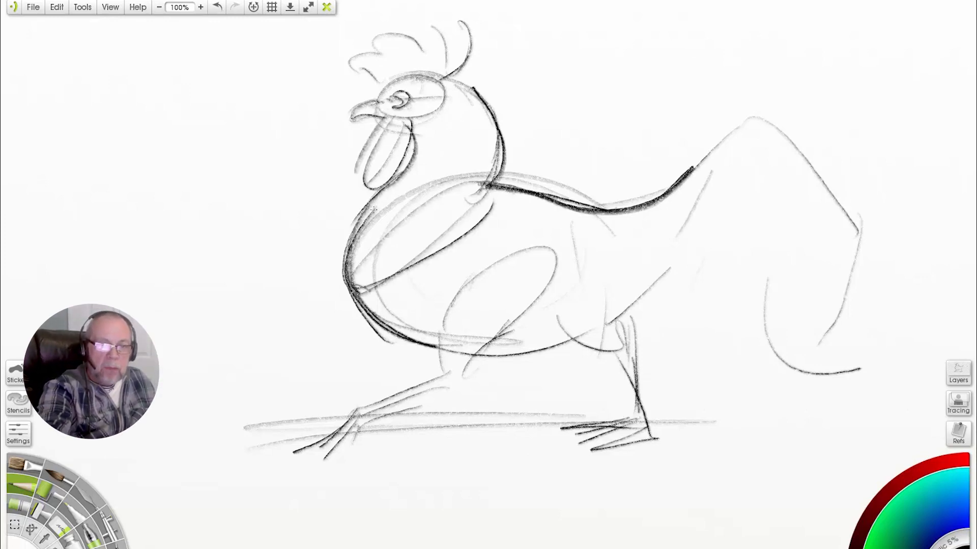
mouse_move(382, 188)
left_mouse_down()
mouse_move(378, 255)
mouse_move(516, 204)
left_mouse_up()
left_click_drag(448, 66, 503, 196)
left_click_drag(488, 101, 379, 89)
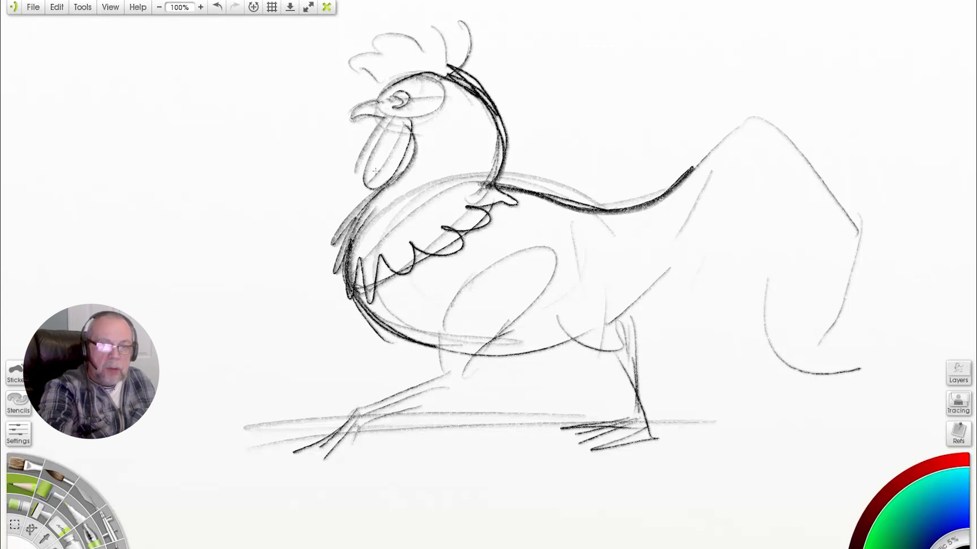
Darken the sweeping back and tail line along with the underside of the belly.
mouse_move(490, 188)
left_mouse_down()
mouse_move(692, 168)
mouse_move(523, 196)
left_mouse_up()
mouse_move(479, 183)
left_mouse_down()
mouse_move(624, 209)
mouse_move(773, 124)
mouse_move(512, 196)
mouse_move(452, 171)
left_mouse_up()
left_click_drag(534, 198, 538, 340)
left_click_drag(402, 328, 576, 337)
Redraw the front thigh and forward leg as solid shapes, and strengthen the rump and rear leg down to the foot.
left_click_drag(464, 296, 596, 249)
mouse_move(596, 248)
left_mouse_down()
mouse_move(553, 234)
mouse_move(433, 381)
mouse_move(362, 416)
left_mouse_up()
mouse_move(363, 416)
left_mouse_down()
mouse_move(473, 363)
mouse_move(585, 240)
left_mouse_up()
mouse_move(585, 240)
left_mouse_down()
mouse_move(602, 255)
mouse_move(637, 353)
left_mouse_up()
left_click_drag(635, 350, 617, 263)
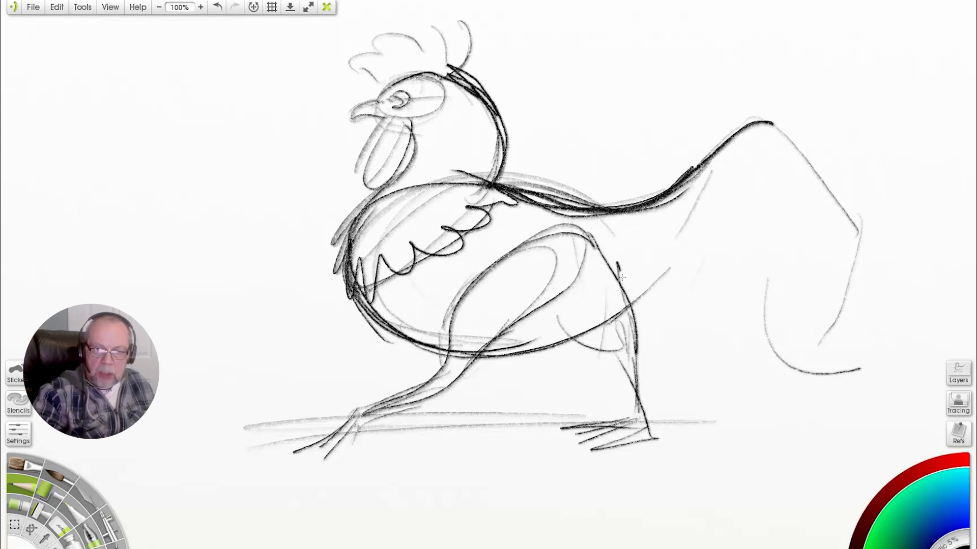
left_click_drag(594, 207, 629, 316)
mouse_move(626, 320)
left_mouse_down()
mouse_move(653, 434)
mouse_move(652, 394)
left_mouse_up()
left_click_drag(576, 198, 630, 318)
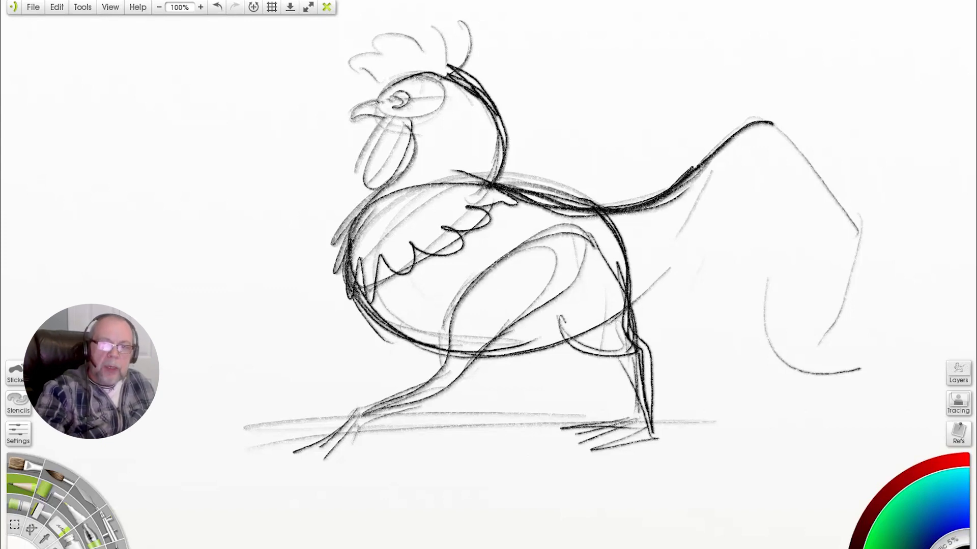
mouse_move(647, 278)
left_mouse_down()
mouse_move(838, 402)
mouse_move(747, 162)
mouse_move(598, 206)
mouse_move(436, 183)
left_mouse_up()
mouse_move(492, 208)
left_mouse_down()
mouse_move(447, 250)
mouse_move(514, 274)
left_mouse_up()
mouse_move(533, 207)
left_mouse_down()
mouse_move(544, 227)
mouse_move(443, 272)
left_mouse_up()
left_click_drag(441, 260, 607, 298)
Sketch a large oval body on a blank canvas with a small oval head and curved front and back neck lines.
mouse_move(553, 246)
left_mouse_down()
mouse_move(622, 304)
mouse_move(613, 287)
mouse_move(444, 285)
left_mouse_up()
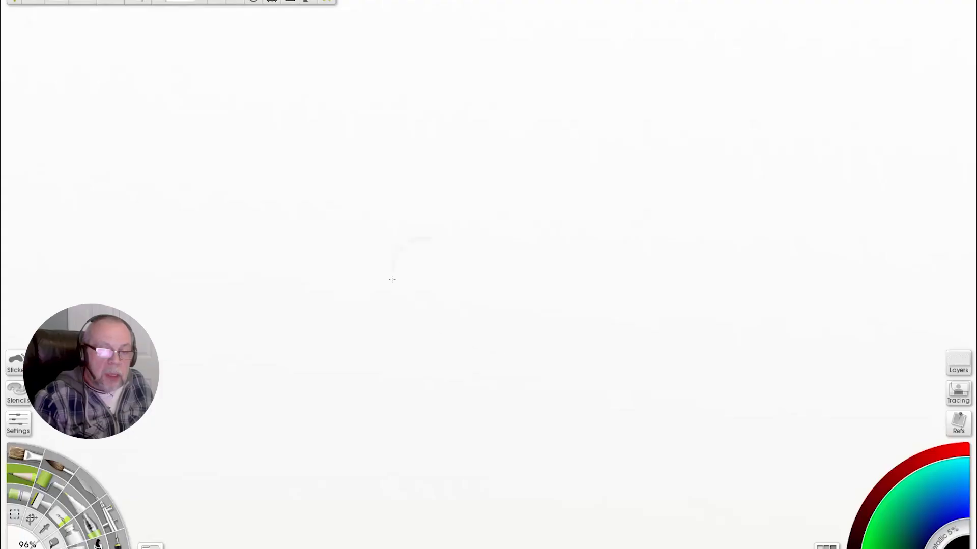
mouse_move(392, 276)
left_mouse_down()
mouse_move(687, 251)
mouse_move(632, 174)
mouse_move(467, 372)
left_mouse_up()
mouse_move(598, 361)
left_mouse_down()
mouse_move(418, 316)
mouse_move(478, 99)
left_mouse_up()
left_click_drag(435, 325, 458, 109)
left_click_drag(504, 62, 539, 138)
left_click_drag(518, 73, 539, 171)
mouse_move(507, 52)
left_mouse_down()
mouse_move(538, 175)
mouse_move(522, 71)
mouse_move(473, 348)
mouse_move(450, 112)
left_mouse_up()
mouse_move(503, 74)
left_mouse_down()
mouse_move(376, 232)
mouse_move(623, 359)
left_mouse_up()
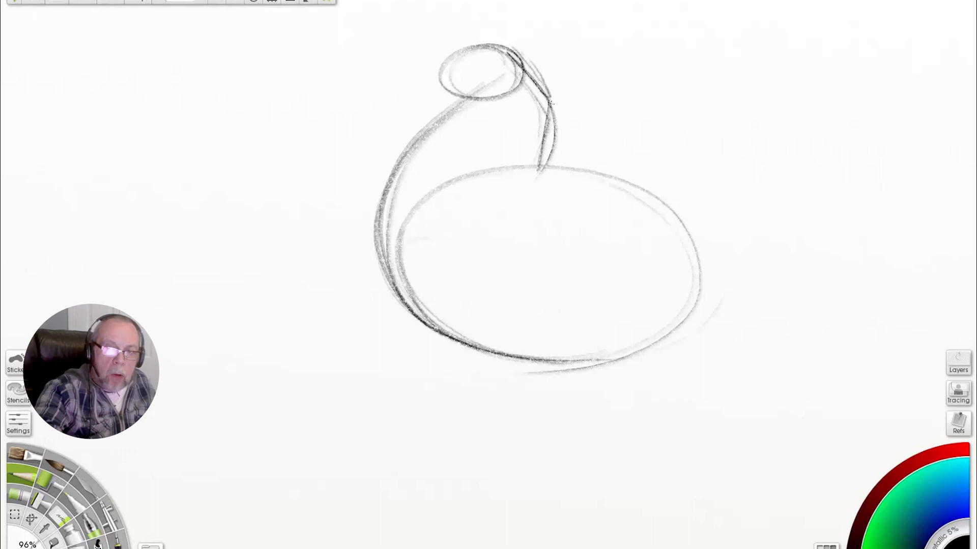
left_click_drag(551, 103, 510, 31)
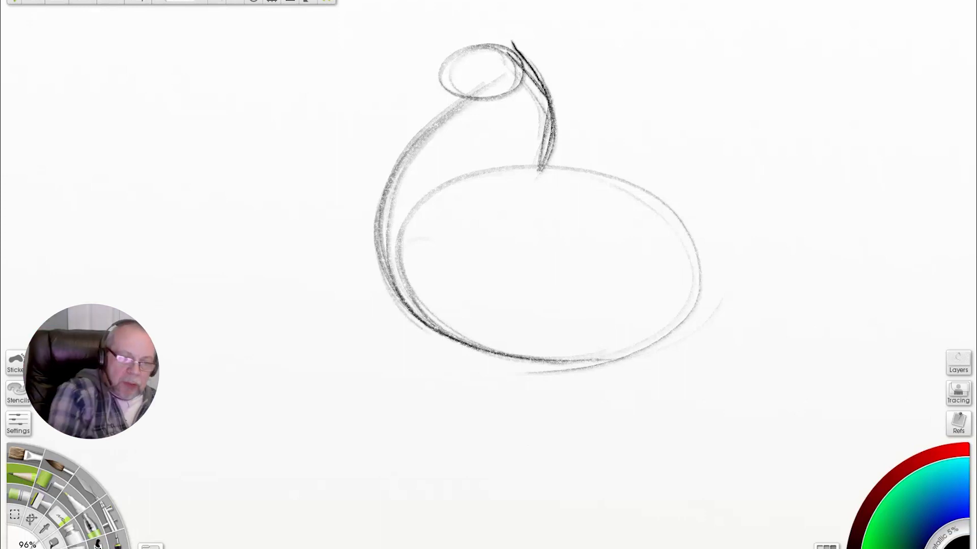
Draw large sweeping arcs, figure-eight loops and a repeated oval across the whole canvas.
left_click_drag(211, 441, 289, 92)
mouse_move(369, 476)
left_mouse_down()
mouse_move(585, 122)
mouse_move(651, 48)
mouse_move(185, 442)
mouse_move(598, 311)
mouse_move(609, 228)
mouse_move(253, 378)
mouse_move(703, 413)
left_mouse_up()
left_click_drag(505, 488, 522, 495)
mouse_move(390, 415)
left_mouse_down()
mouse_move(584, 441)
mouse_move(826, 403)
left_mouse_up()
mouse_move(509, 402)
left_mouse_down()
mouse_move(585, 374)
mouse_move(712, 417)
mouse_move(697, 458)
mouse_move(560, 519)
left_mouse_up()
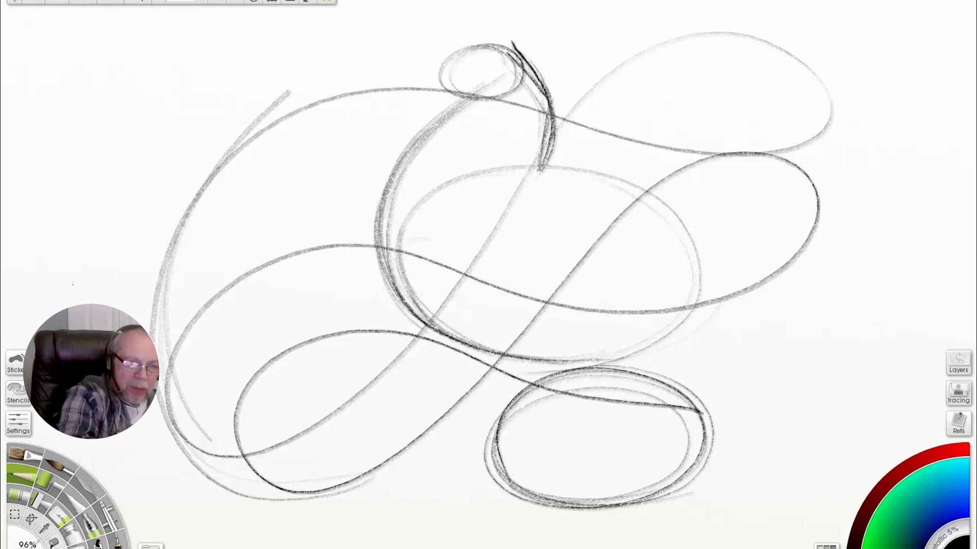
left_click_drag(135, 172, 356, 65)
mouse_move(105, 239)
left_mouse_down()
mouse_move(271, 97)
mouse_move(413, 55)
left_mouse_up()
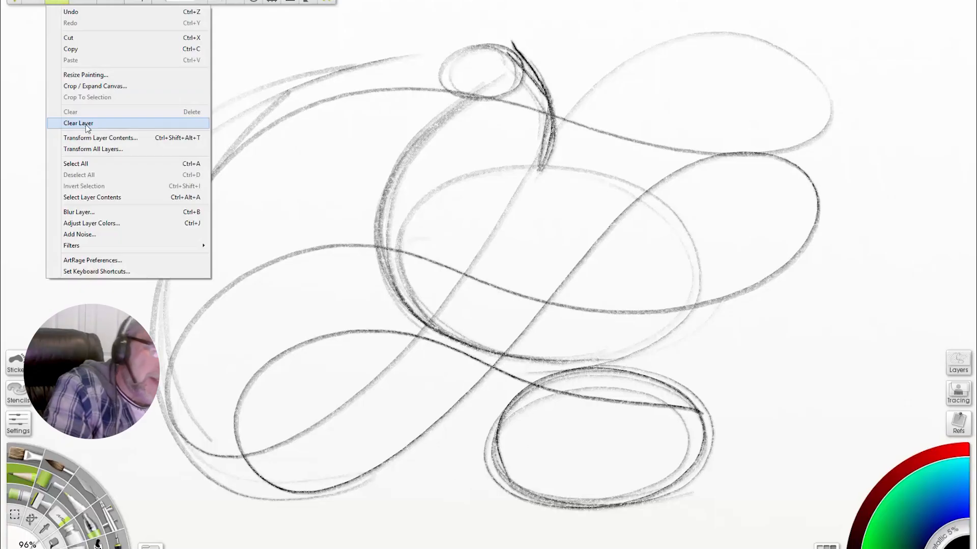
Clear the layer and sketch an oval rooster body with a rounded thigh and a bent rear leg.
left_click(87, 124)
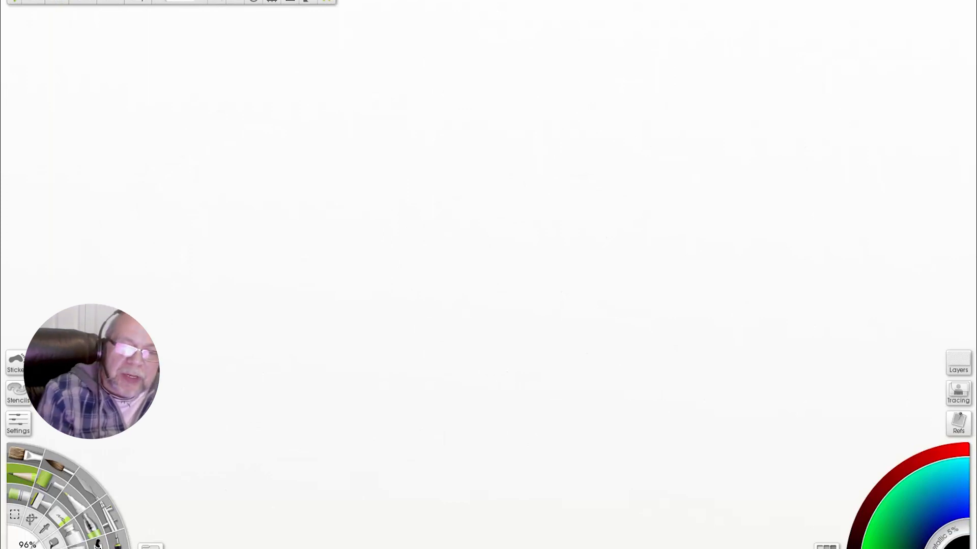
mouse_move(523, 192)
left_mouse_down()
mouse_move(447, 344)
mouse_move(370, 237)
mouse_move(612, 234)
mouse_move(492, 347)
mouse_move(378, 221)
mouse_move(526, 363)
left_mouse_up()
mouse_move(568, 200)
left_mouse_down()
mouse_move(536, 261)
mouse_move(522, 393)
left_mouse_up()
left_click_drag(497, 351, 549, 368)
mouse_move(609, 272)
left_mouse_down()
mouse_move(642, 351)
mouse_move(640, 422)
left_mouse_up()
Add toes to the forward foot and build up the rump, rear thigh and rear leg contours.
left_click_drag(623, 239, 638, 286)
left_click_drag(469, 423, 388, 439)
mouse_move(461, 432)
left_mouse_down()
mouse_move(395, 451)
mouse_move(498, 441)
left_mouse_up()
left_click_drag(573, 220, 639, 427)
left_click_drag(594, 305, 635, 355)
left_click_drag(620, 293, 615, 335)
left_click_drag(610, 235, 610, 273)
mouse_move(575, 204)
left_mouse_down()
mouse_move(539, 339)
mouse_move(567, 190)
mouse_move(531, 346)
left_mouse_up()
Draw the pointed tail base behind the body and thicken the forward-reaching leg.
mouse_move(533, 262)
left_mouse_down()
mouse_move(503, 350)
mouse_move(657, 242)
left_mouse_up()
left_click_drag(657, 242, 503, 356)
mouse_move(575, 352)
left_mouse_down()
mouse_move(448, 332)
mouse_move(451, 421)
mouse_move(585, 353)
left_mouse_up()
left_click_drag(657, 242, 604, 335)
left_click_drag(604, 338, 430, 438)
left_click_drag(590, 355, 400, 458)
left_click_drag(649, 294, 623, 328)
Darken the body's upper outline and draw the curved chest and neck lines.
left_click_drag(466, 172, 627, 311)
mouse_move(424, 320)
left_mouse_down()
mouse_move(426, 106)
mouse_move(462, 167)
left_mouse_up()
mouse_move(468, 97)
left_mouse_down()
mouse_move(465, 170)
mouse_move(636, 252)
mouse_move(685, 218)
left_mouse_up()
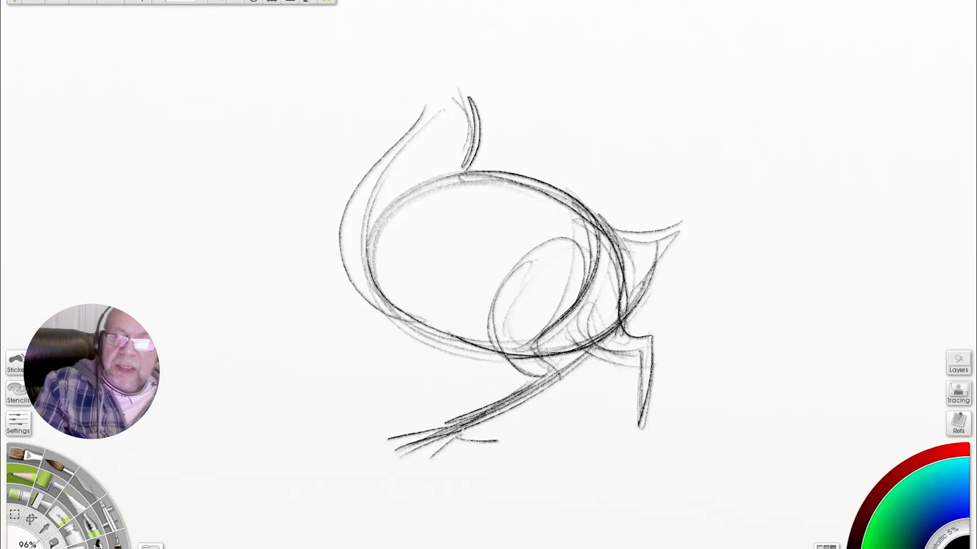
Sketch a high arched tail with long curved feathers drooping toward the ground.
mouse_move(616, 243)
left_mouse_down()
mouse_move(732, 146)
mouse_move(867, 295)
left_mouse_up()
left_click_drag(776, 139, 805, 334)
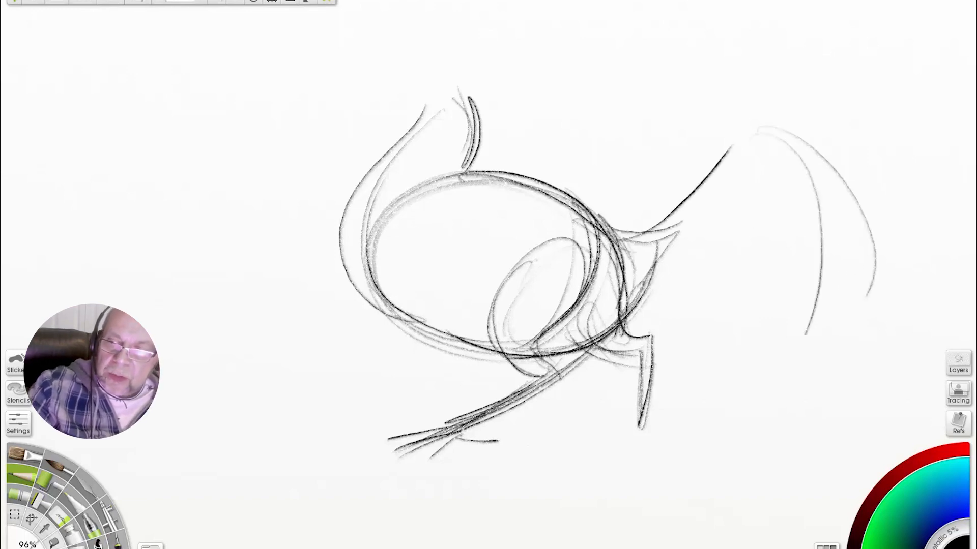
left_click_drag(820, 168, 854, 427)
left_click_drag(860, 251, 905, 379)
left_click_drag(791, 219, 809, 389)
left_click_drag(762, 214, 757, 379)
left_click_drag(727, 223, 705, 344)
left_click_drag(681, 239, 659, 316)
mouse_move(667, 219)
left_mouse_down()
mouse_move(762, 114)
mouse_move(865, 305)
left_mouse_up()
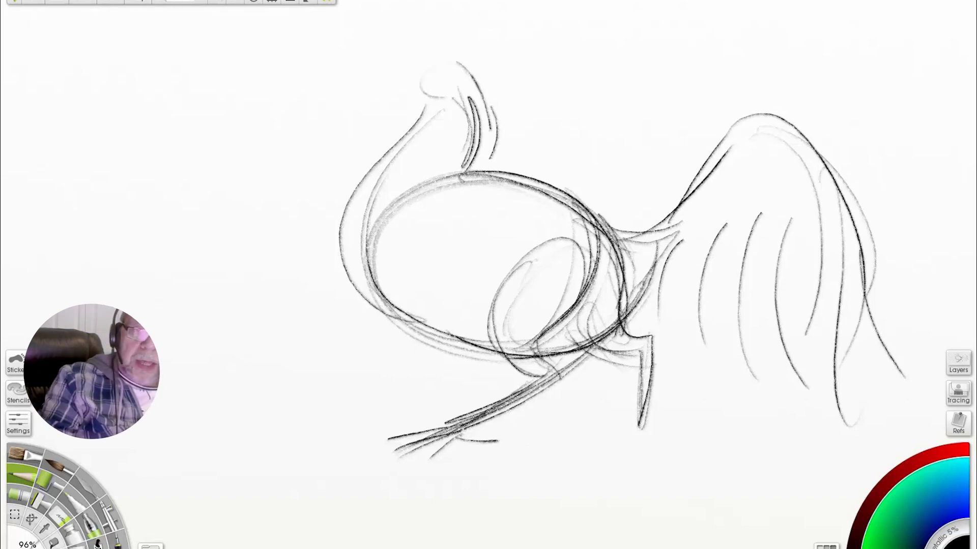
Draw the rooster's rounded head with a beak, eye and hanging wattles, and reinforce the back of the neck.
left_click_drag(490, 159, 460, 176)
left_click_drag(445, 59, 477, 82)
left_click_drag(399, 82, 376, 89)
left_click_drag(442, 62, 402, 76)
mouse_move(403, 72)
left_mouse_down()
mouse_move(460, 62)
mouse_move(421, 77)
left_mouse_up()
mouse_move(448, 90)
left_mouse_down()
mouse_move(413, 83)
mouse_move(426, 108)
left_mouse_up()
left_click_drag(405, 63, 471, 71)
left_click_drag(461, 71, 483, 130)
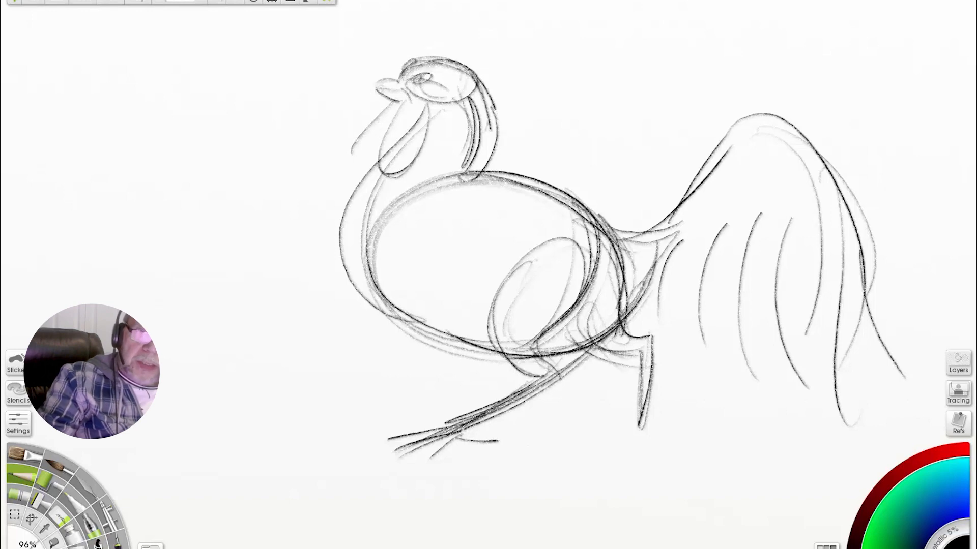
Strengthen the chest contour, draw a jagged feather collar across the body and add comb strokes above the head.
mouse_move(447, 77)
left_mouse_down()
mouse_move(369, 188)
mouse_move(373, 304)
left_mouse_up()
left_click_drag(409, 314, 385, 273)
left_click_drag(427, 234, 532, 194)
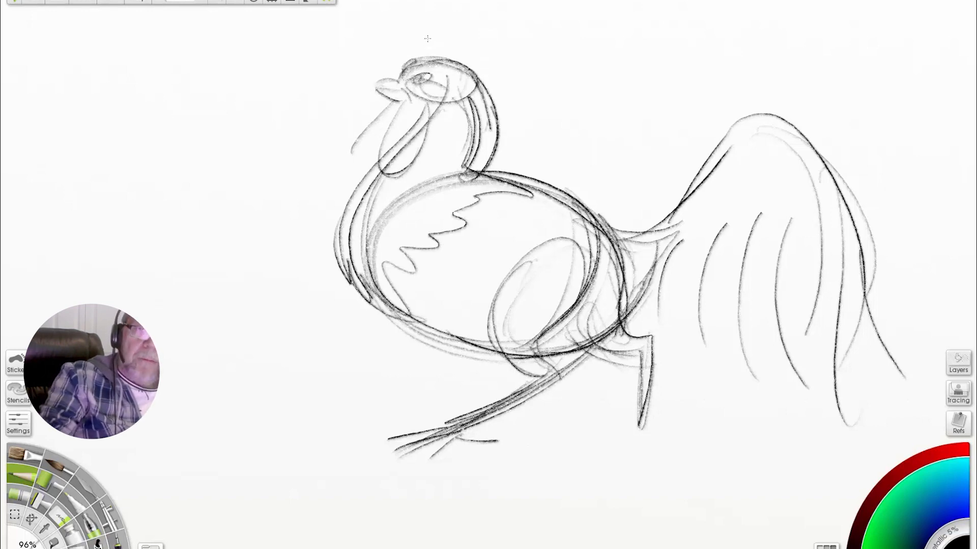
left_click_drag(402, 61, 371, 55)
left_click_drag(409, 23, 447, 40)
left_click_drag(481, 20, 481, 66)
Reinforce the rising tail curve, the front thigh and the toes of the forward foot.
left_click_drag(618, 240, 752, 114)
left_click_drag(530, 264, 493, 347)
mouse_move(459, 433)
left_mouse_down()
mouse_move(532, 448)
mouse_move(387, 452)
left_mouse_up()
left_click_drag(452, 427, 358, 446)
left_click_drag(490, 312, 521, 367)
left_click_drag(498, 221, 464, 266)
left_click_drag(440, 245, 514, 298)
left_click_drag(537, 206, 600, 287)
Sketch an oval rooster body on a blank canvas with curved front and back neck lines rising from it.
mouse_move(442, 278)
left_mouse_down()
mouse_move(593, 315)
mouse_move(422, 293)
left_mouse_up()
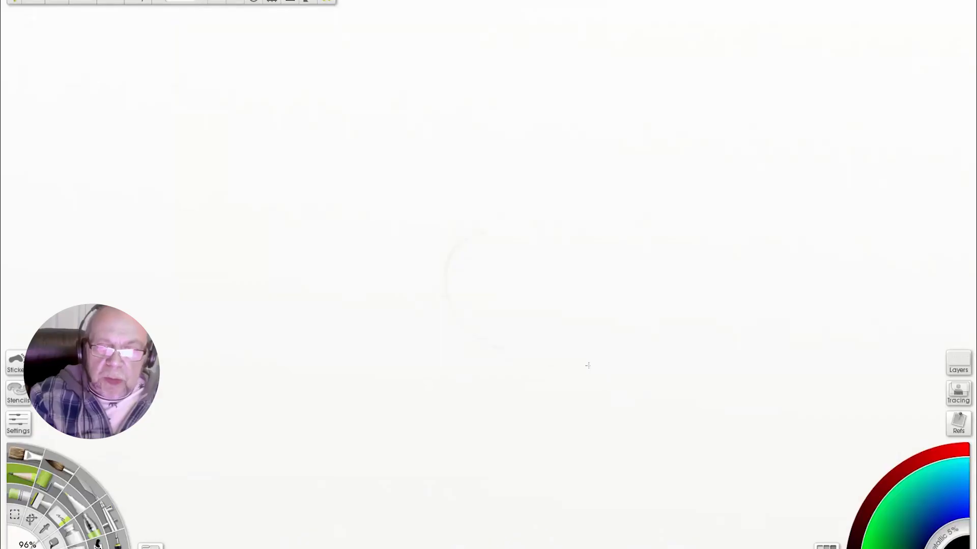
mouse_move(585, 364)
left_mouse_down()
mouse_move(681, 239)
mouse_move(457, 214)
mouse_move(479, 359)
left_mouse_up()
left_click_drag(422, 170, 384, 293)
left_click_drag(476, 97, 513, 193)
left_click_drag(443, 125, 387, 290)
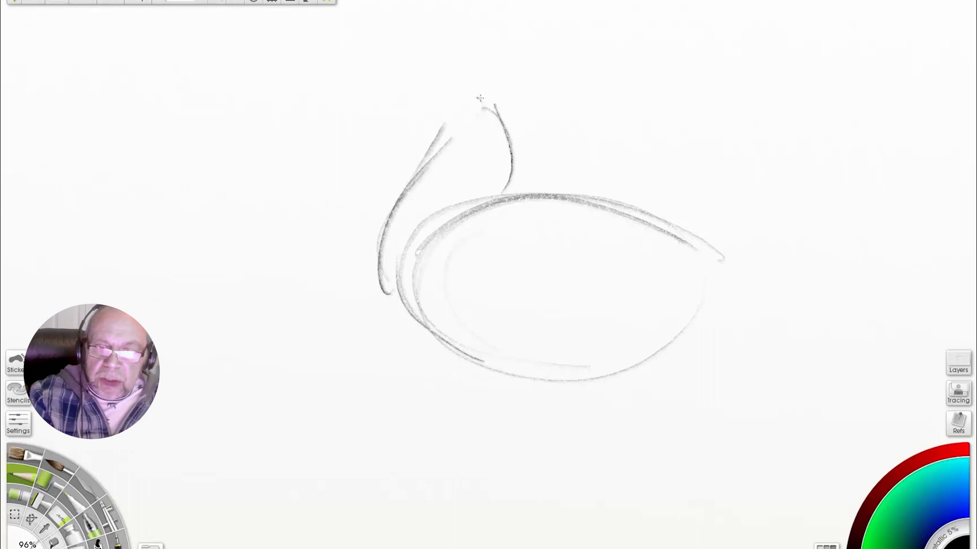
Hatch across the neck, draw its curved base over the body and add overlapping ovals for the head.
left_click_drag(410, 191, 511, 158)
left_click_drag(400, 253, 514, 193)
mouse_move(444, 122)
left_mouse_down()
mouse_move(373, 270)
mouse_move(397, 305)
mouse_move(521, 129)
mouse_move(475, 89)
left_mouse_up()
mouse_move(519, 201)
left_mouse_down()
mouse_move(457, 81)
mouse_move(431, 99)
left_mouse_up()
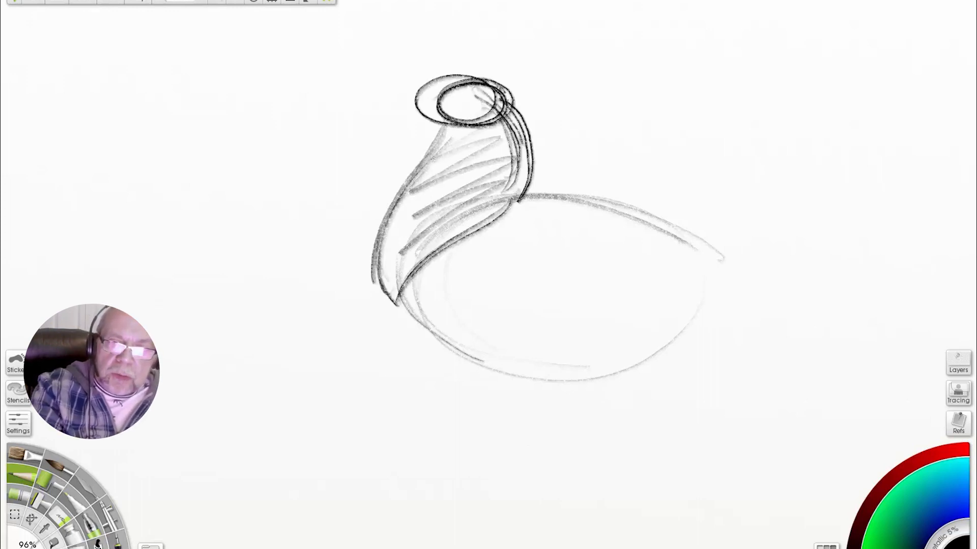
Darken the neck outline and hatching, and draw a long curve from the neck's rear base out past the chest.
left_click_drag(512, 101, 502, 202)
mouse_move(501, 139)
left_mouse_down()
mouse_move(409, 183)
mouse_move(404, 239)
left_mouse_up()
mouse_move(444, 115)
left_mouse_down()
mouse_move(373, 249)
mouse_move(433, 128)
left_mouse_up()
left_click_drag(519, 198, 333, 137)
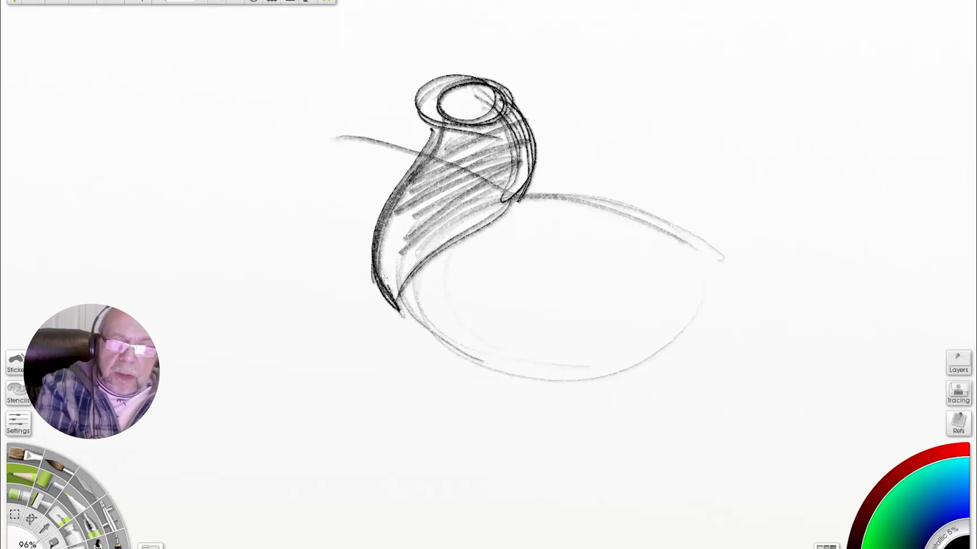
Sketch a forward-stretched rooster head with beak, eye, comb and hanging wattles, and mark its movement with arrows above and below.
left_click_drag(385, 278, 288, 182)
mouse_move(312, 150)
left_mouse_down()
mouse_move(261, 154)
mouse_move(264, 147)
left_mouse_up()
mouse_move(269, 154)
left_mouse_down()
mouse_move(399, 153)
mouse_move(539, 211)
left_mouse_up()
mouse_move(539, 211)
left_mouse_down()
mouse_move(388, 148)
mouse_move(309, 173)
mouse_move(264, 153)
left_mouse_up()
left_click_drag(260, 162, 261, 181)
left_click_drag(299, 267, 332, 229)
left_click_drag(296, 247, 334, 246)
left_click_drag(382, 75, 379, 128)
left_click_drag(372, 107, 403, 109)
mouse_move(393, 253)
left_mouse_down()
mouse_move(224, 177)
mouse_move(288, 172)
mouse_move(274, 162)
left_mouse_up()
mouse_move(268, 130)
left_mouse_down()
mouse_move(360, 109)
mouse_move(386, 118)
left_mouse_up()
Draw the stretched neck's underside into the belly line and reinforce the back line and the rear of the upright neck.
left_click_drag(325, 193, 407, 305)
mouse_move(458, 173)
left_mouse_down()
mouse_move(542, 211)
mouse_move(609, 216)
left_mouse_up()
left_click_drag(402, 300, 660, 370)
left_click_drag(501, 99, 536, 196)
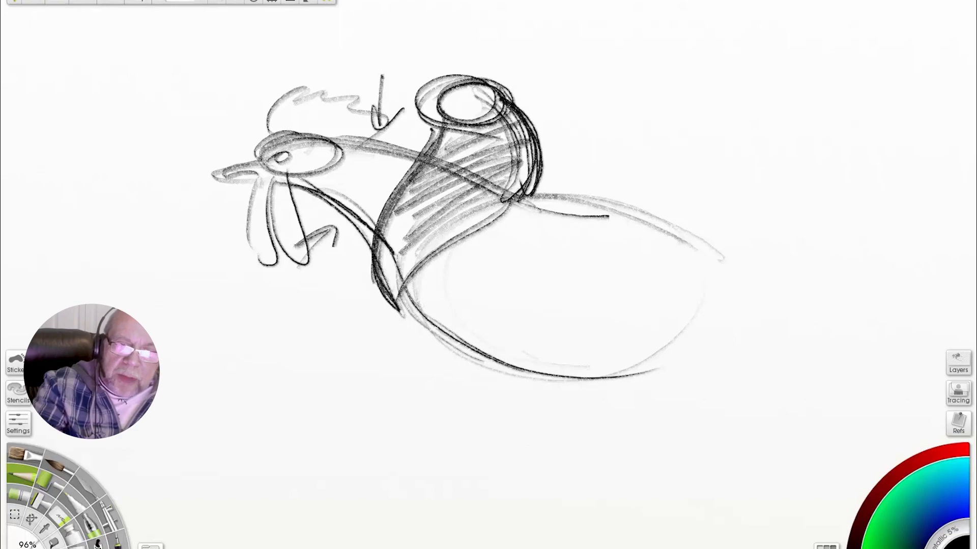
Outline the upright neck and head with comb, beak, eye and wattles, and add an arrow pointing at the head from behind.
left_click_drag(425, 158, 375, 285)
mouse_move(392, 309)
left_mouse_down()
mouse_move(365, 222)
mouse_move(436, 118)
left_mouse_up()
left_click_drag(440, 95, 490, 83)
mouse_move(428, 106)
left_mouse_down()
mouse_move(411, 114)
mouse_move(458, 105)
left_mouse_up()
left_click_drag(442, 129, 459, 117)
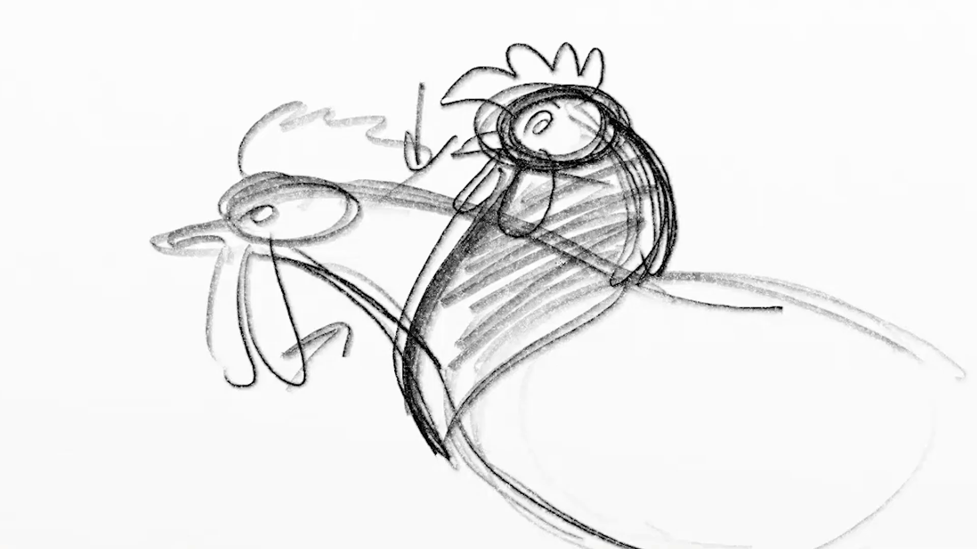
left_click_drag(742, 48, 675, 119)
left_click_drag(683, 75, 768, 138)
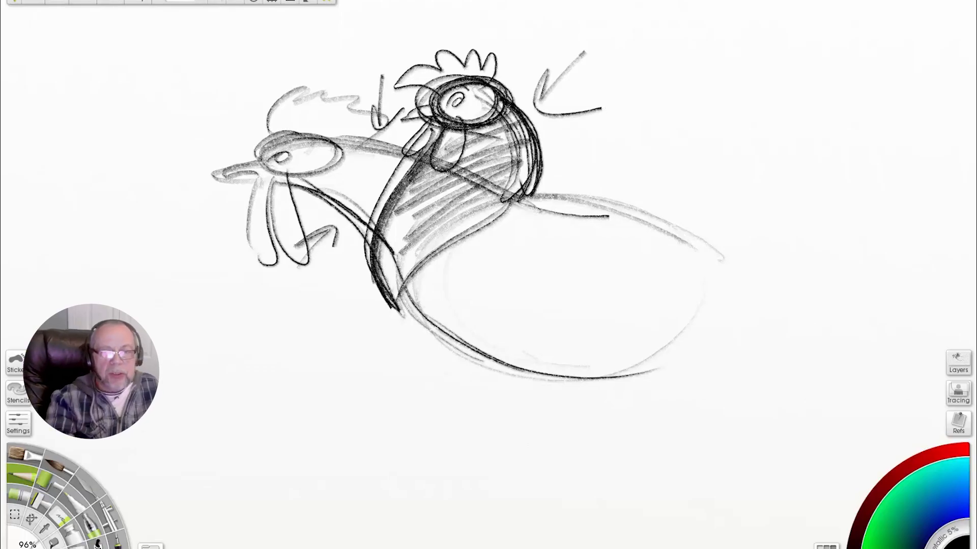
Sketch a small comparison below the rooster showing one upright head and neck and one stretched forward.
left_click_drag(308, 388, 320, 492)
left_click_drag(347, 365, 402, 442)
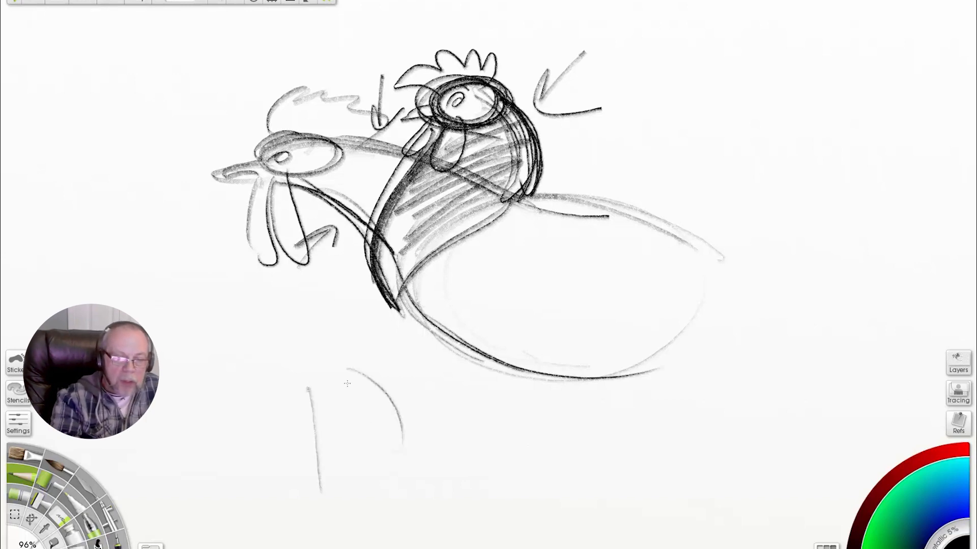
left_click_drag(320, 348, 347, 366)
left_click_drag(253, 471, 194, 450)
left_click_drag(188, 435, 288, 452)
left_click_drag(197, 410, 237, 400)
mouse_move(239, 405)
left_mouse_down()
mouse_move(273, 416)
mouse_move(324, 463)
left_mouse_up()
left_click_drag(204, 440, 267, 515)
left_click_drag(239, 405, 356, 478)
Darken the upright neck's edges, draw a large backward-pointing arrow behind the head and add a light raised back curve.
mouse_move(377, 208)
left_mouse_down()
mouse_move(405, 322)
mouse_move(368, 251)
mouse_move(438, 126)
left_mouse_up()
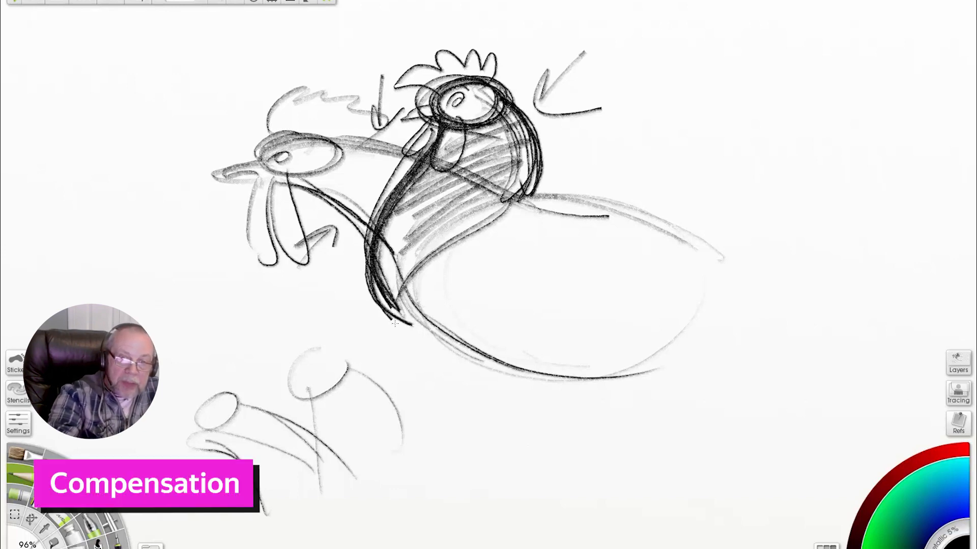
mouse_move(547, 119)
left_mouse_down()
mouse_move(656, 122)
mouse_move(697, 135)
left_mouse_up()
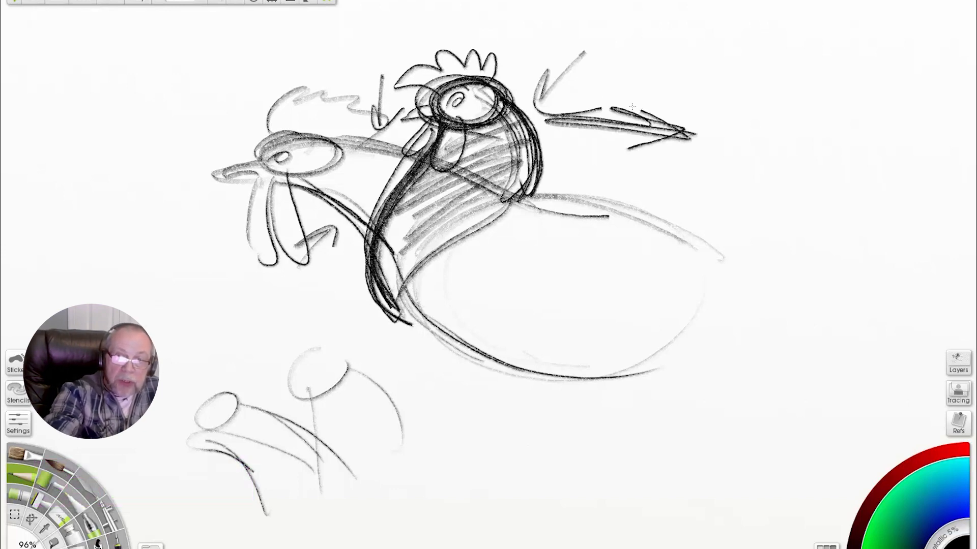
left_click_drag(603, 100, 712, 137)
left_click_drag(712, 137, 617, 164)
left_click_drag(486, 89, 538, 196)
mouse_move(534, 122)
left_mouse_down()
mouse_move(540, 191)
mouse_move(735, 175)
left_mouse_up()
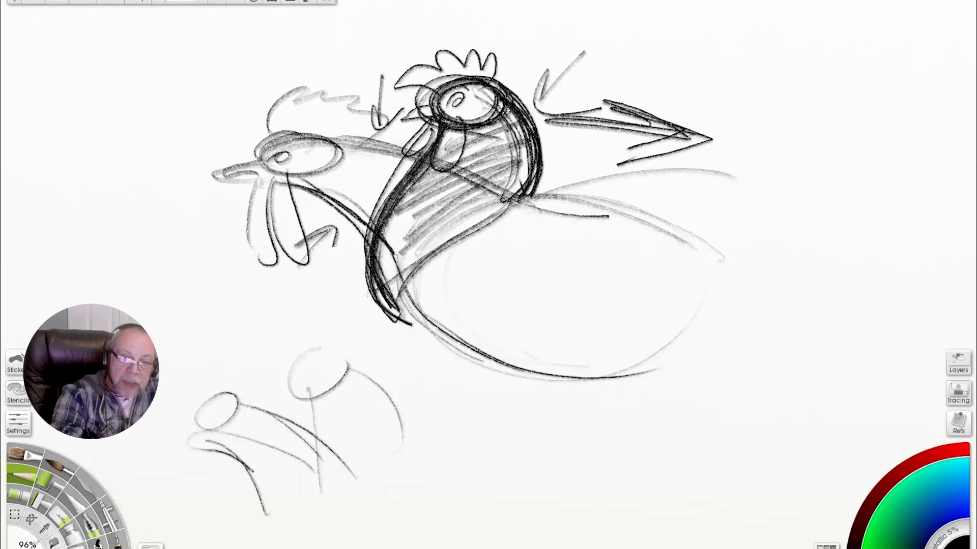
Reinforce the chest and stretched neck curves and add forward-pointing arrows from the chest and the beak.
left_click_drag(364, 259, 407, 333)
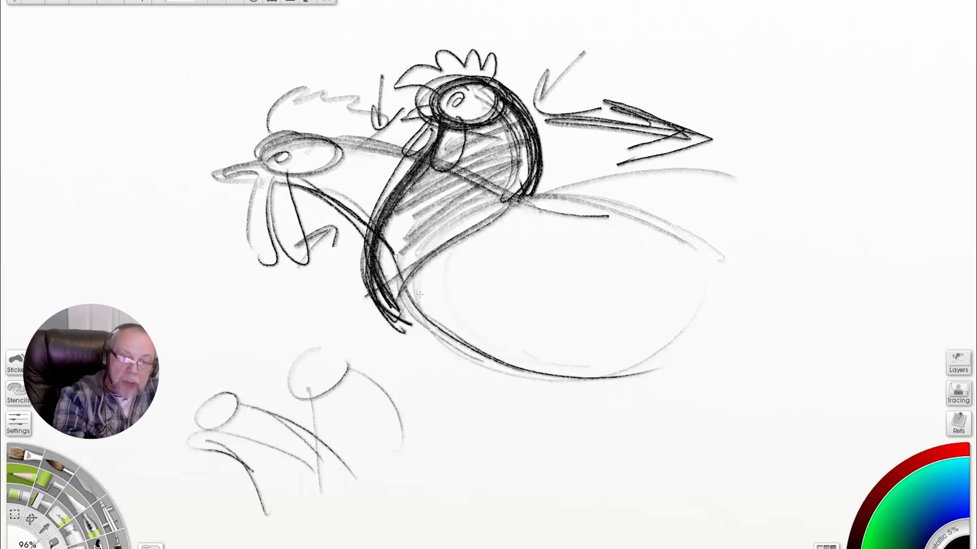
mouse_move(557, 278)
left_mouse_down()
mouse_move(295, 306)
mouse_move(371, 312)
left_mouse_up()
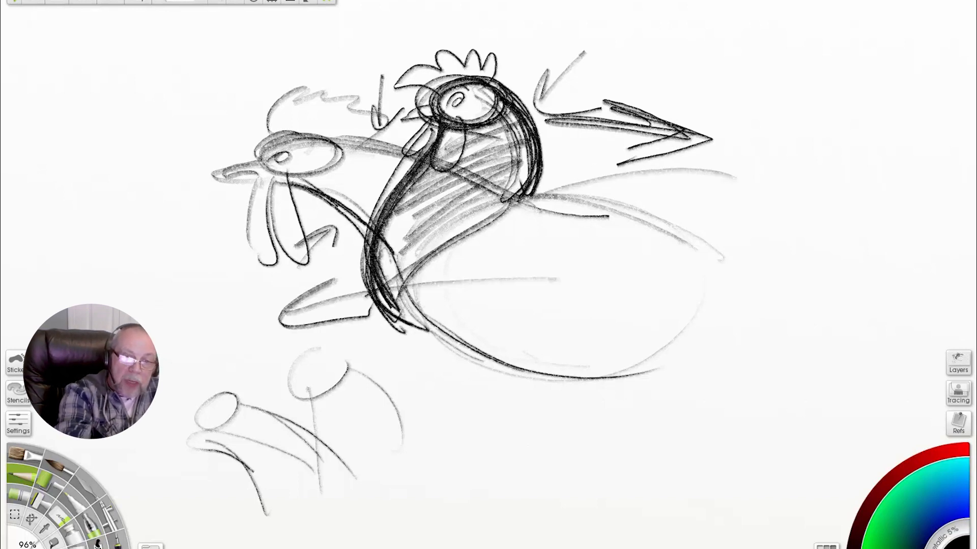
left_click_drag(374, 239, 415, 314)
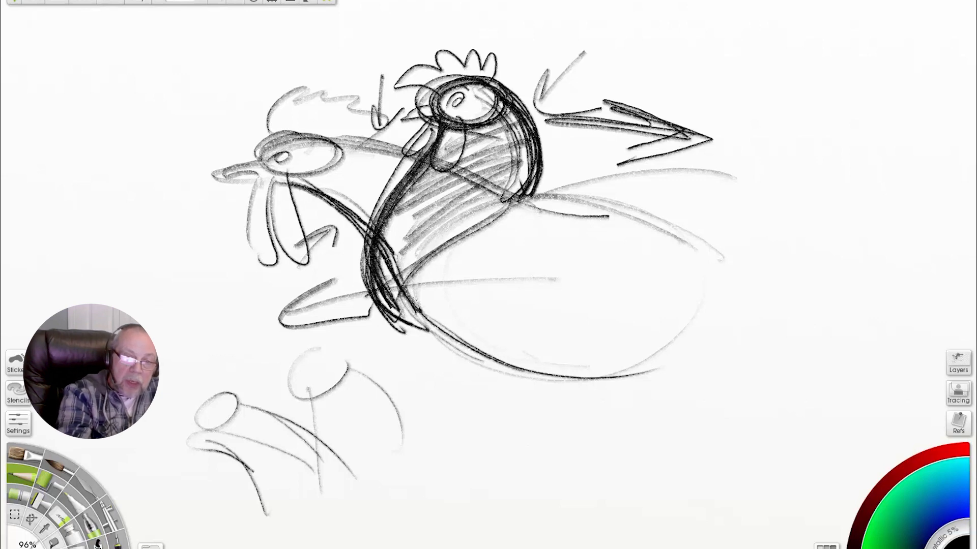
mouse_move(369, 231)
left_mouse_down()
mouse_move(229, 175)
mouse_move(158, 191)
mouse_move(167, 207)
left_mouse_up()
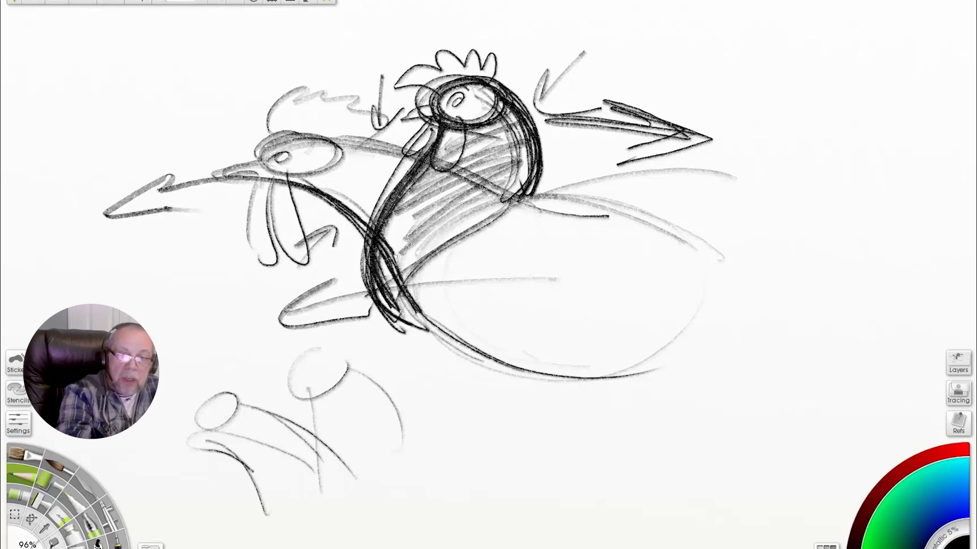
mouse_move(482, 186)
left_mouse_down()
mouse_move(499, 179)
mouse_move(523, 193)
mouse_move(314, 148)
mouse_move(559, 212)
left_mouse_up()
Draw a long S-shaped tail curve behind the body with a dark ball at its tip, a backward arrow and a loop near its base.
left_click_drag(459, 508, 553, 473)
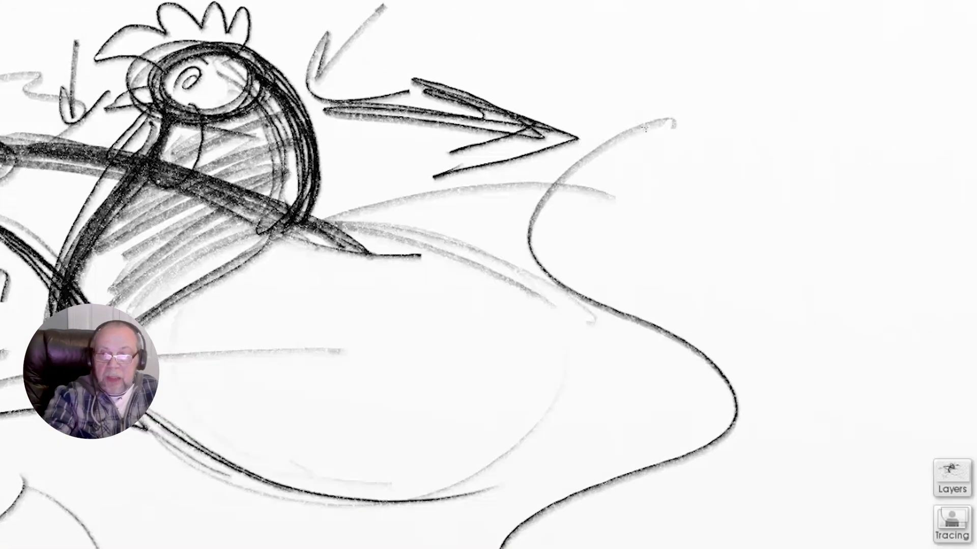
mouse_move(645, 128)
left_mouse_down()
mouse_move(661, 148)
mouse_move(707, 112)
mouse_move(656, 137)
left_mouse_up()
left_click_drag(738, 138, 692, 188)
left_click_drag(869, 157, 766, 219)
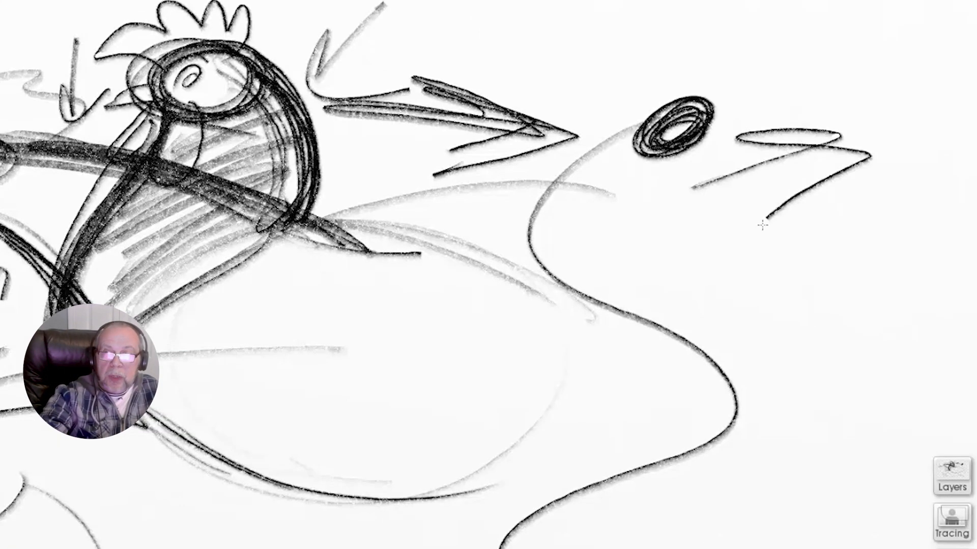
mouse_move(668, 246)
left_mouse_down()
mouse_move(501, 249)
mouse_move(510, 278)
left_mouse_up()
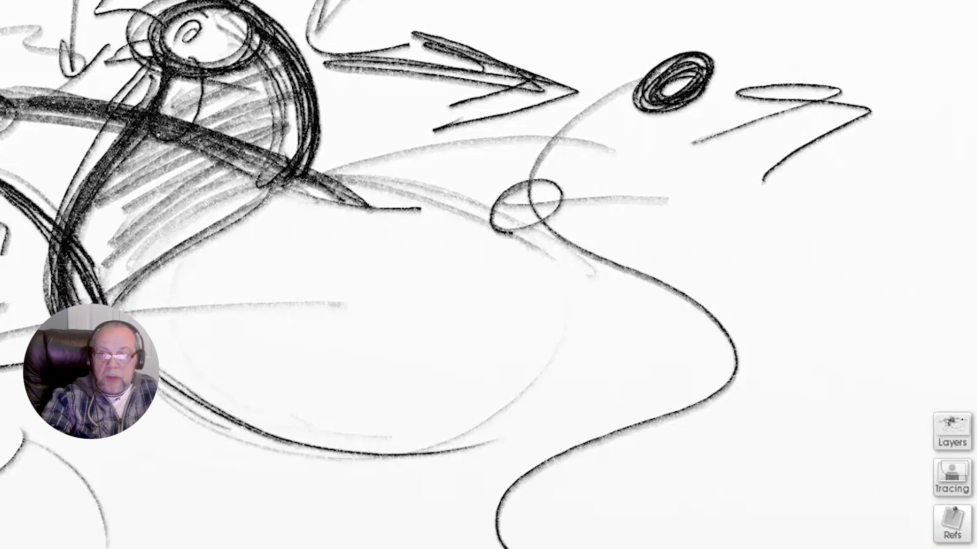
left_click_drag(510, 232, 498, 253)
left_click_drag(763, 358, 758, 341)
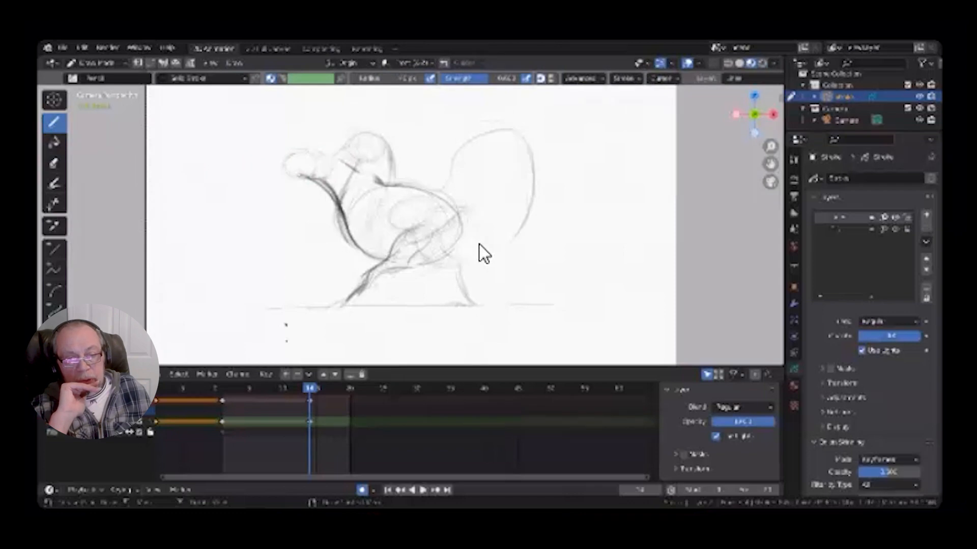
In Blender, delete the rooster drawing's keyframe on frame 2 and add a pencil stroke across the head on frame 1.
key("Down")
left_click(232, 427)
left_click(229, 424)
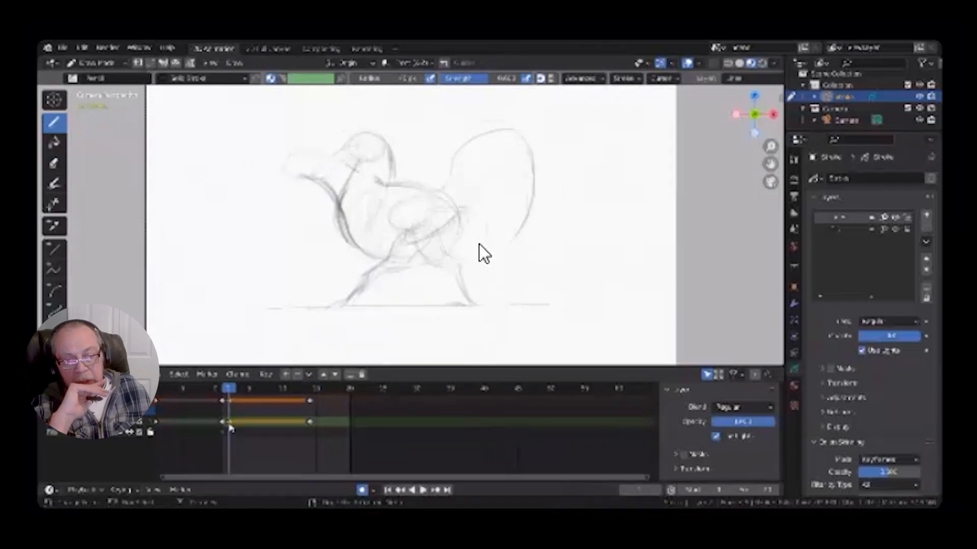
key("Delete")
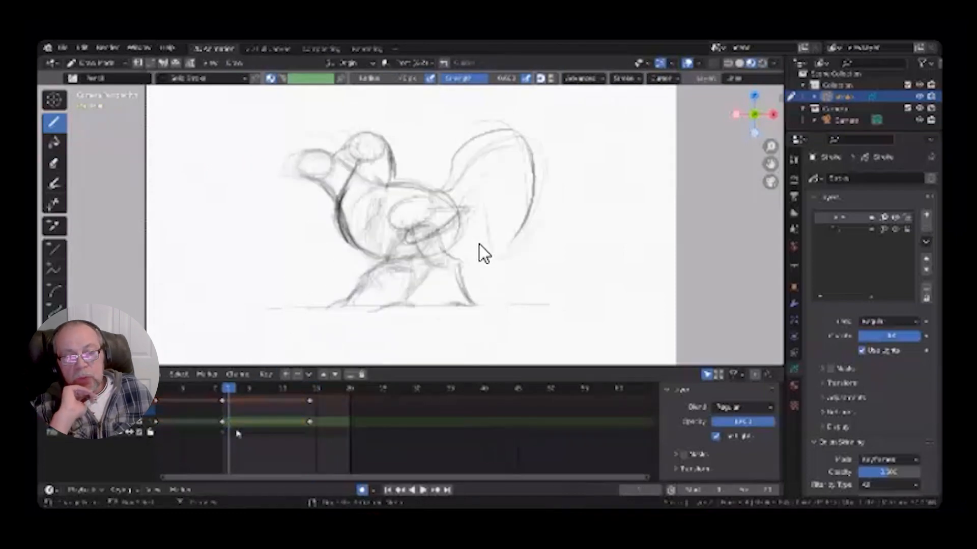
left_click(222, 390)
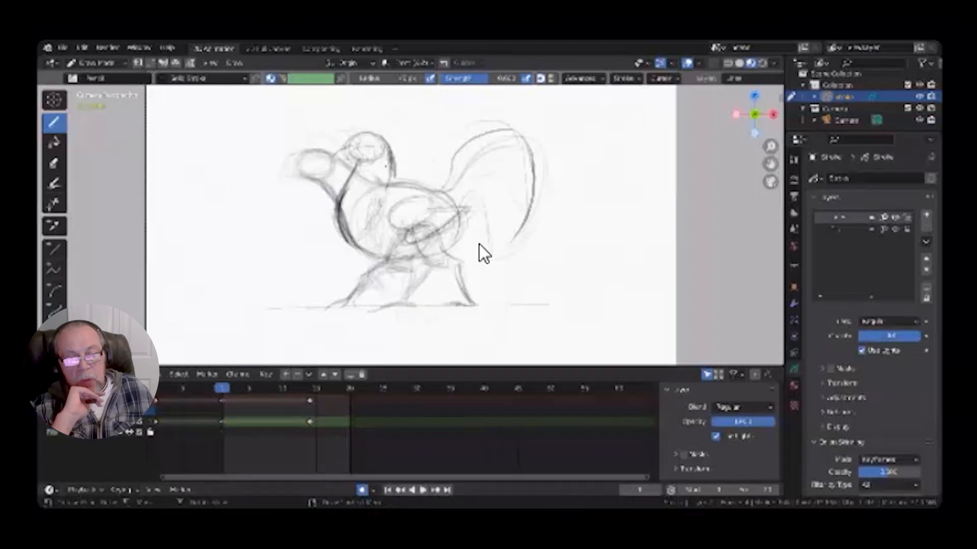
mouse_move(346, 154)
left_mouse_down()
mouse_move(359, 145)
mouse_move(348, 153)
mouse_move(391, 164)
mouse_move(384, 150)
mouse_move(358, 144)
mouse_move(389, 167)
left_mouse_up()
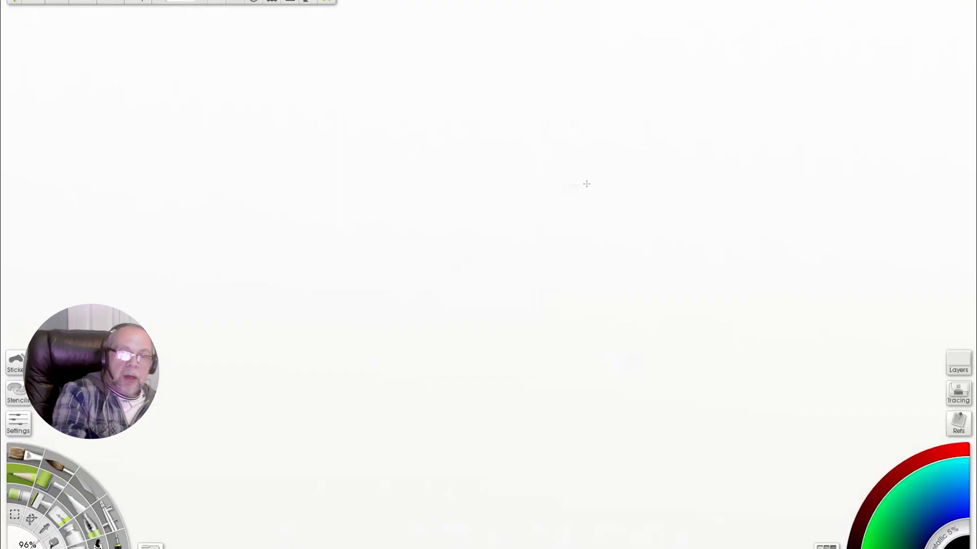
In ArtRage, sketch a horizontal guide line on a blank canvas with an oval head at its end and curved neck lines beneath.
mouse_move(584, 184)
left_mouse_down()
mouse_move(270, 189)
mouse_move(588, 184)
left_mouse_up()
left_click_drag(559, 150, 610, 174)
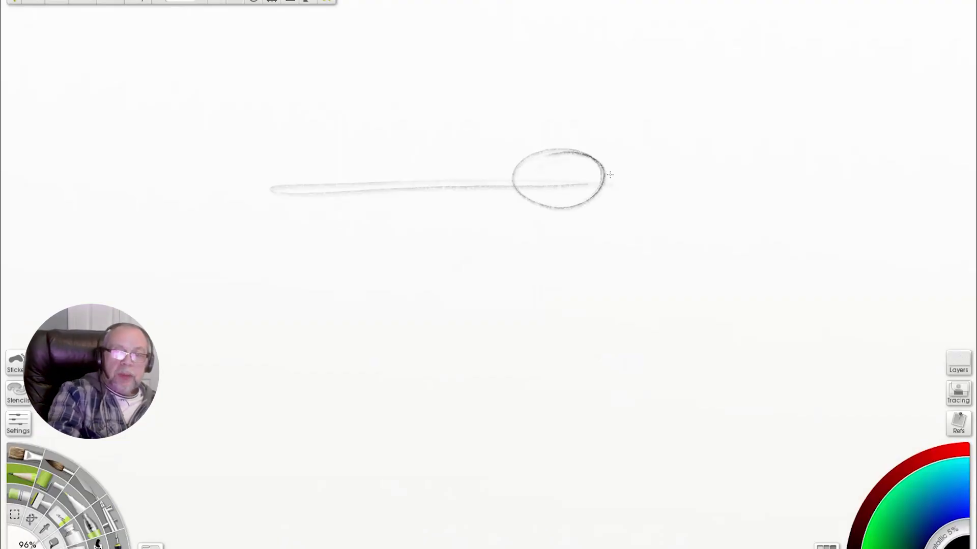
left_click_drag(526, 229, 473, 277)
left_click_drag(605, 170, 610, 280)
mouse_move(540, 219)
left_mouse_down()
mouse_move(479, 339)
mouse_move(522, 213)
mouse_move(602, 162)
left_mouse_up()
left_click_drag(601, 170, 641, 231)
left_click_drag(633, 219, 630, 299)
left_click_drag(630, 299, 564, 156)
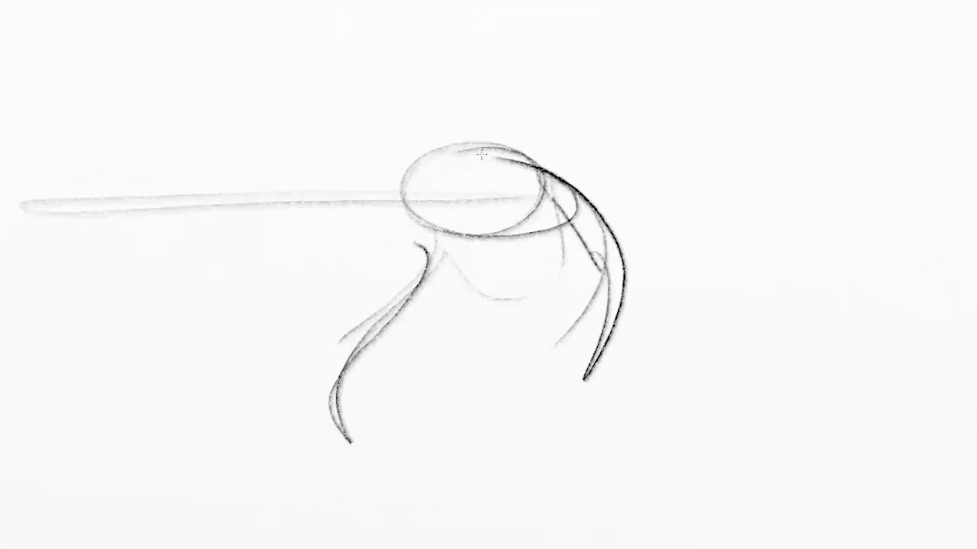
Darken the first head and neck and sketch a second, forward-stretched head and neck reaching to the same neck base.
left_click_drag(482, 154, 395, 195)
left_click_drag(579, 381, 169, 223)
left_click_drag(170, 258, 407, 494)
left_click_drag(164, 198, 122, 268)
left_click_drag(107, 254, 352, 465)
mouse_move(261, 230)
left_mouse_down()
mouse_move(594, 420)
mouse_move(173, 230)
mouse_move(380, 496)
left_mouse_up()
left_click_drag(640, 320, 616, 289)
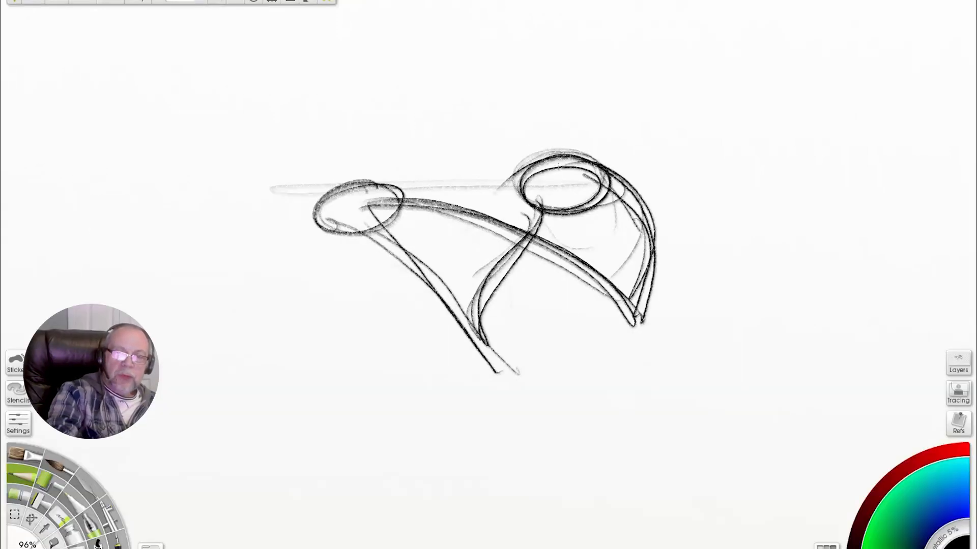
Add a third, raised head oval above the first one with front and rear neck lines running down to the shared base.
mouse_move(600, 138)
left_mouse_down()
mouse_move(534, 105)
mouse_move(522, 135)
left_mouse_up()
left_click_drag(632, 162, 641, 319)
left_click_drag(618, 128, 628, 325)
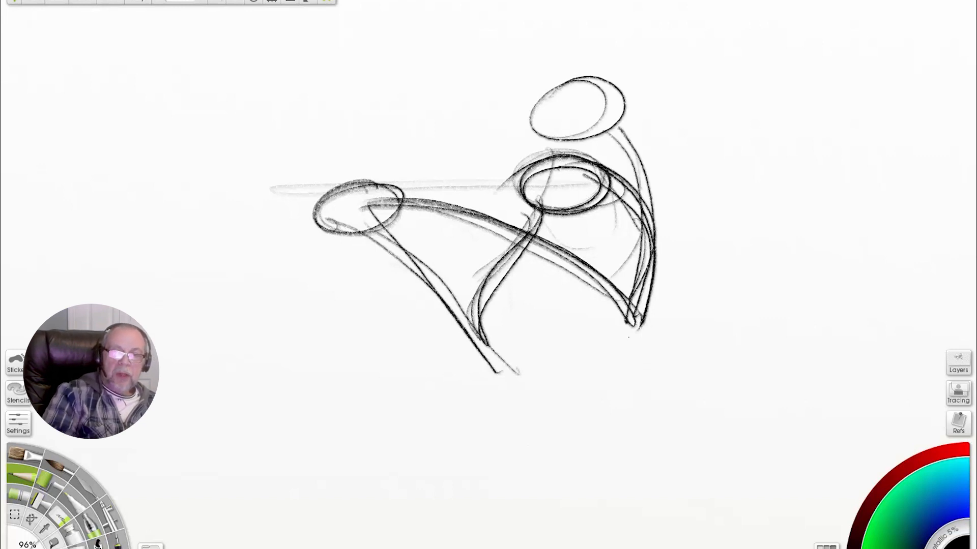
mouse_move(628, 147)
left_mouse_down()
mouse_move(540, 188)
mouse_move(542, 264)
mouse_move(496, 351)
left_mouse_up()
left_click_drag(553, 160, 491, 337)
left_click_drag(625, 143, 642, 260)
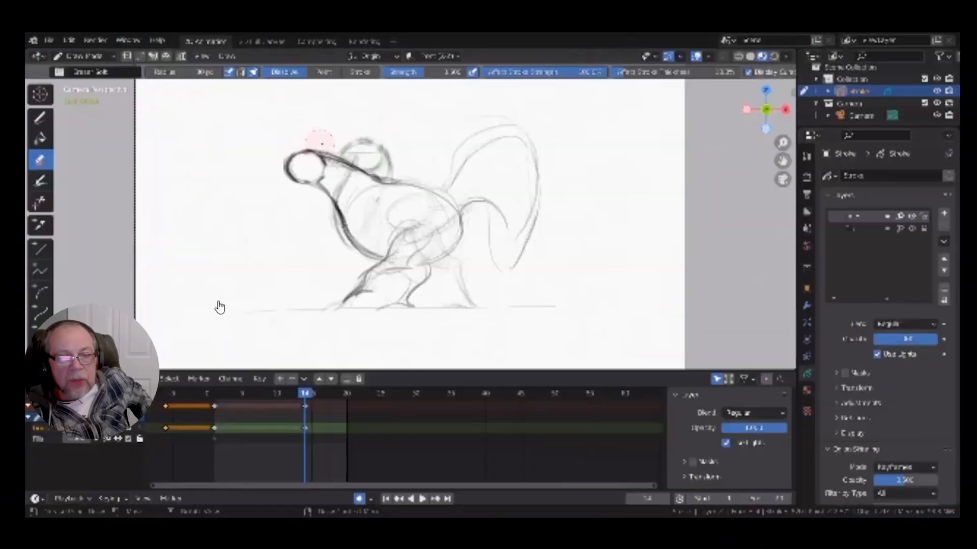
key("d")
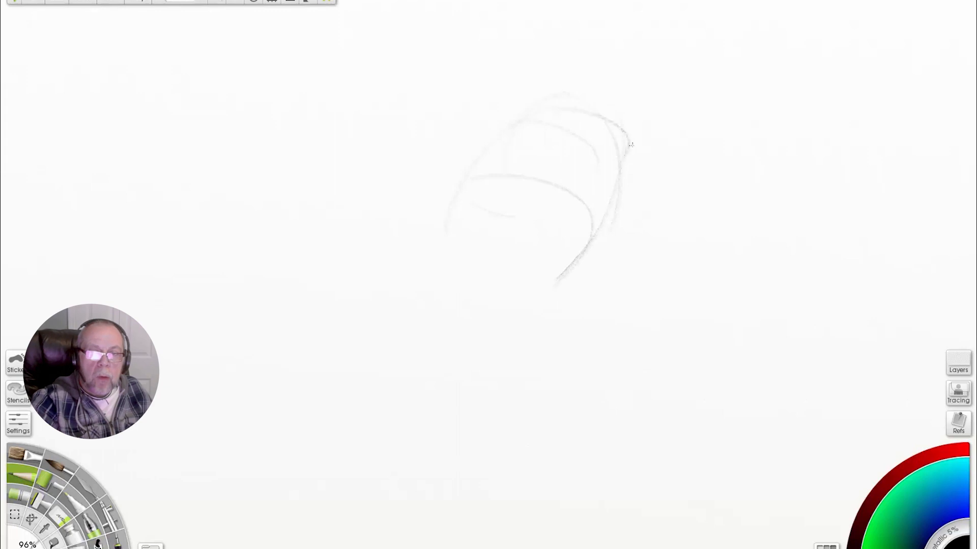
In ArtRage, sketch a slanted oval thigh with a tapered lower leg, a thin shank and a round ankle joint.
left_click_drag(631, 145, 489, 317)
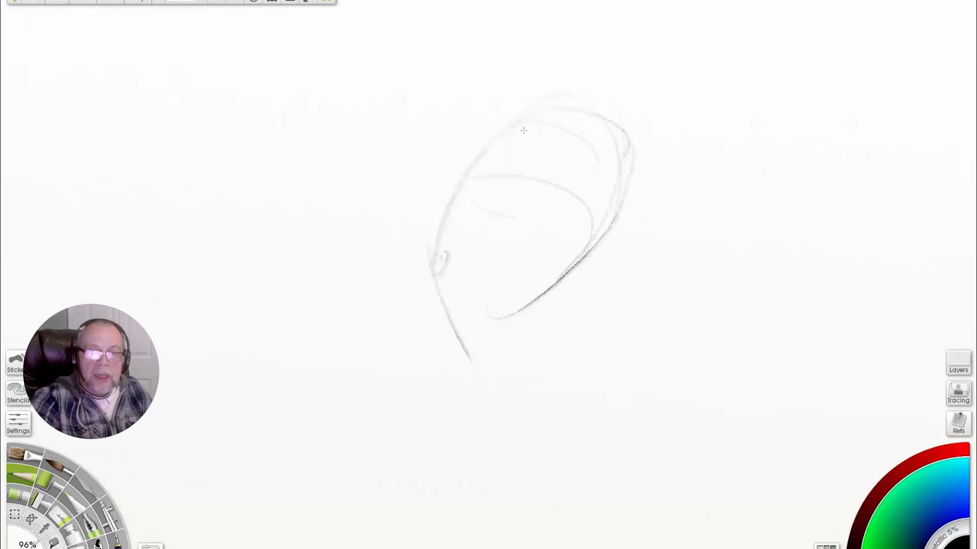
left_click_drag(627, 133, 459, 315)
left_click_drag(441, 280, 556, 299)
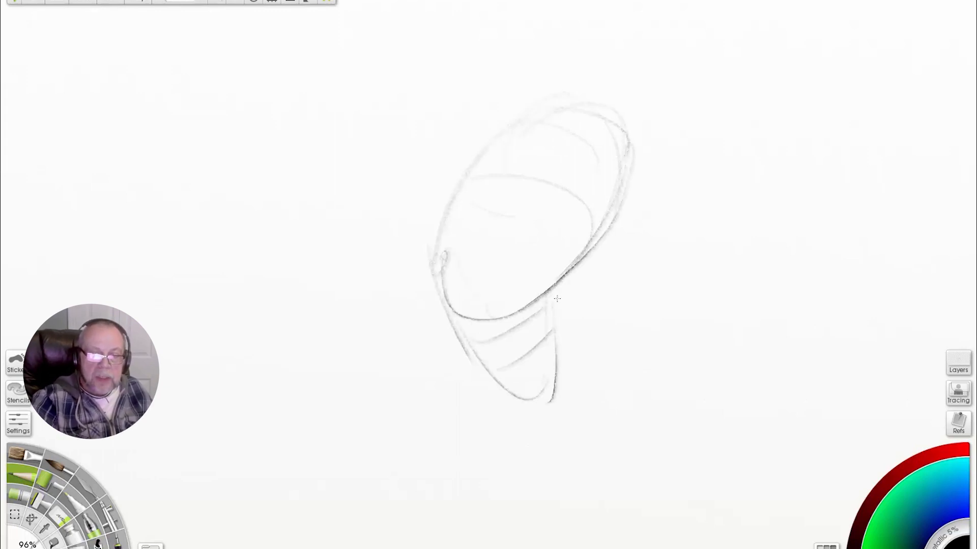
left_click_drag(513, 224, 554, 378)
mouse_move(652, 274)
left_mouse_down()
mouse_move(585, 305)
mouse_move(630, 324)
left_mouse_up()
left_click_drag(538, 404, 559, 455)
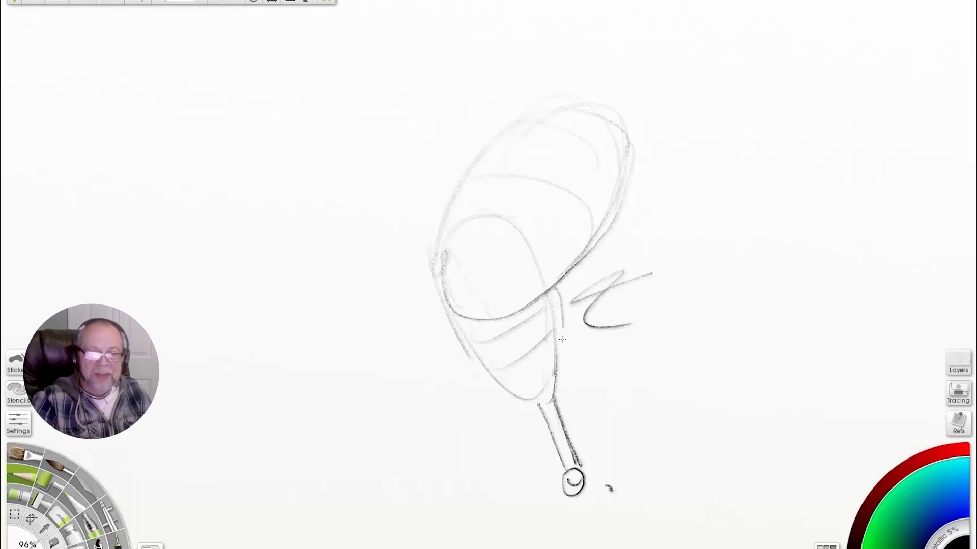
left_click_drag(562, 339, 472, 213)
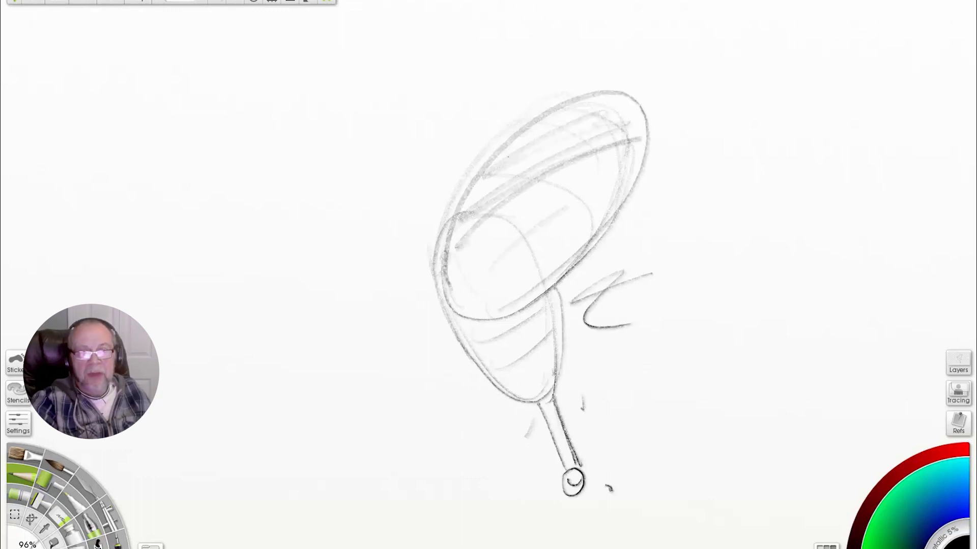
Draw the body around the thigh with an arched back, a pointed tail stub, a rump line and a chest curve.
left_click_drag(474, 110, 432, 247)
mouse_move(649, 92)
left_mouse_down()
mouse_move(531, 32)
mouse_move(465, 21)
left_mouse_up()
left_click_drag(462, 108, 448, 204)
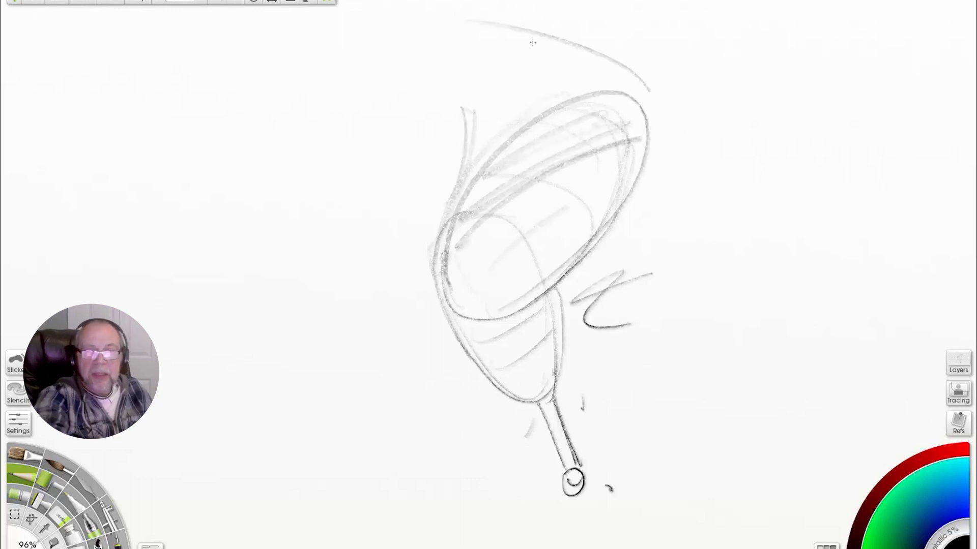
left_click_drag(528, 31, 683, 116)
mouse_move(673, 86)
left_mouse_down()
mouse_move(741, 133)
mouse_move(585, 295)
left_mouse_up()
mouse_move(667, 221)
left_mouse_down()
mouse_move(570, 299)
mouse_move(725, 143)
left_mouse_up()
mouse_move(715, 144)
left_mouse_down()
mouse_move(653, 83)
mouse_move(377, 24)
left_mouse_up()
left_click_drag(274, 185, 307, 239)
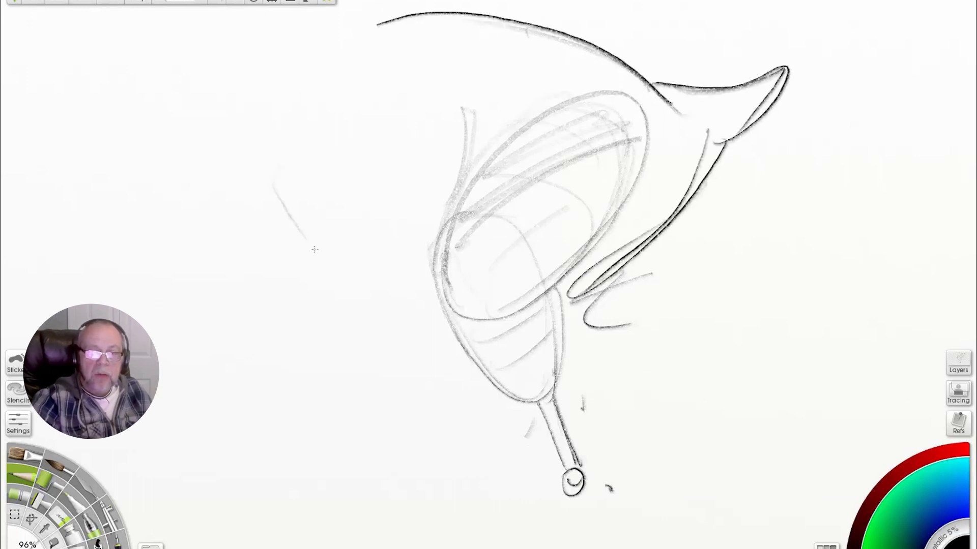
left_click_drag(218, 196, 377, 279)
Darken the thigh's front and rear contours and tie its rear edge into the rump line.
mouse_move(449, 118)
left_mouse_down()
mouse_move(460, 136)
mouse_move(431, 267)
left_mouse_up()
mouse_move(459, 177)
left_mouse_down()
mouse_move(439, 219)
mouse_move(438, 309)
left_mouse_up()
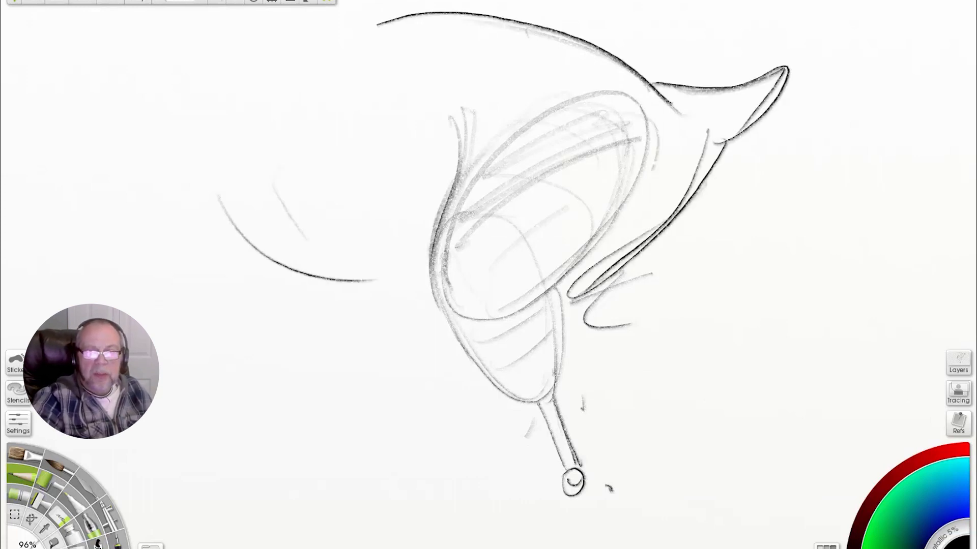
left_click_drag(653, 170, 582, 286)
mouse_move(653, 133)
left_mouse_down()
mouse_move(607, 241)
mouse_move(577, 281)
left_mouse_up()
left_click_drag(577, 281, 470, 187)
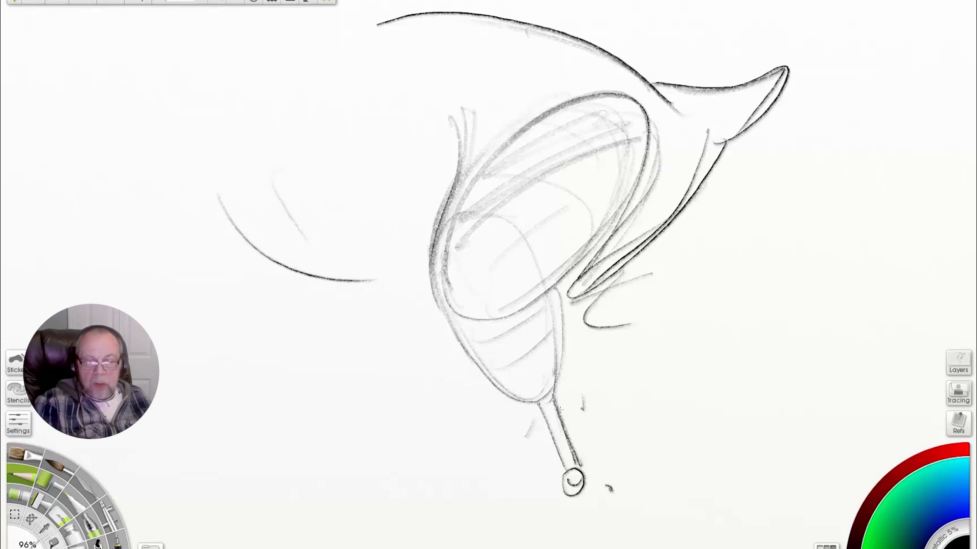
Draw the foot segment slanting forward below the ankle joint and reinforce the lower leg and shank lines.
left_click_drag(575, 471, 519, 537)
left_click_drag(559, 478, 499, 544)
left_click_drag(580, 465, 516, 548)
left_click_drag(542, 362, 562, 422)
left_click_drag(544, 374, 585, 452)
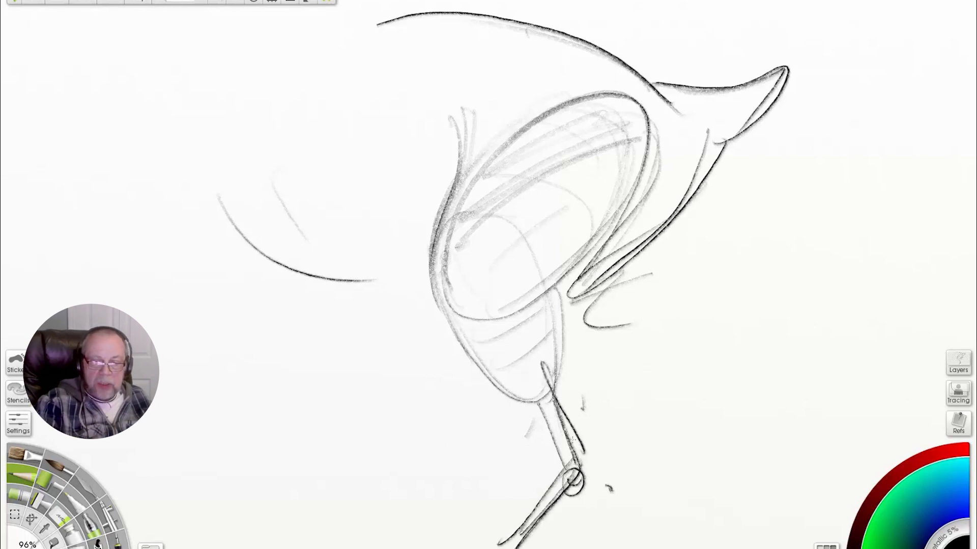
mouse_move(534, 402)
left_mouse_down()
mouse_move(564, 453)
mouse_move(589, 458)
left_mouse_up()
left_click_drag(558, 474, 484, 548)
left_click_drag(518, 548, 580, 473)
mouse_move(594, 440)
left_mouse_down()
mouse_move(554, 370)
mouse_move(553, 290)
mouse_move(462, 341)
mouse_move(535, 398)
left_mouse_up()
Sketch a small rooster body beside the large leg study, with an arched back, a pointed tail and a curved rump.
left_click_drag(70, 208, 347, 141)
left_click_drag(348, 143, 179, 302)
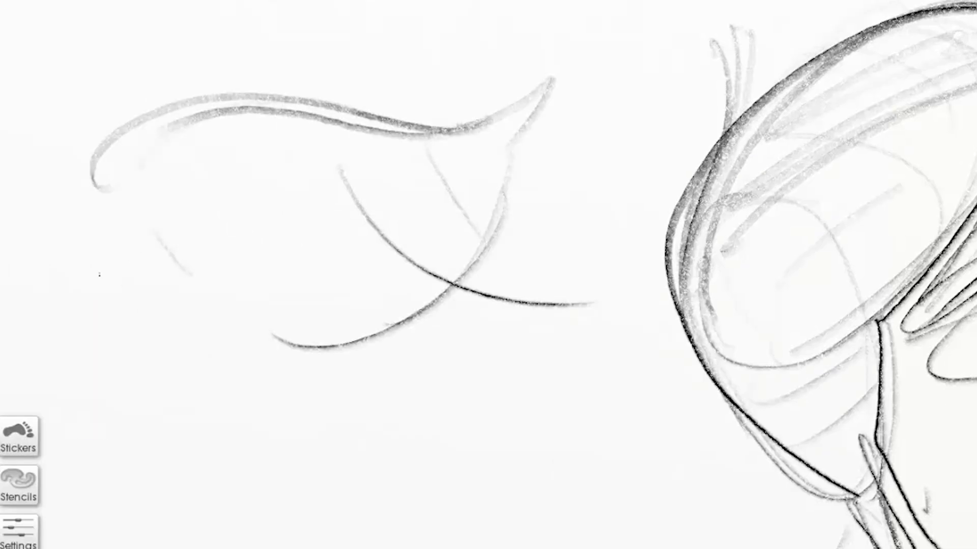
left_click_drag(76, 256, 320, 213)
Add a slanted oval thigh, a short shank, a foot with splayed toes and a chest-to-belly curve to the small rooster body.
left_click_drag(228, 205, 160, 298)
left_click_drag(165, 333, 38, 404)
left_click_drag(109, 376, 134, 394)
left_click_drag(229, 204, 159, 299)
left_click_drag(368, 173, 321, 303)
left_click_drag(85, 216, 249, 349)
left_click_drag(316, 292, 290, 377)
left_click_drag(277, 374, 152, 453)
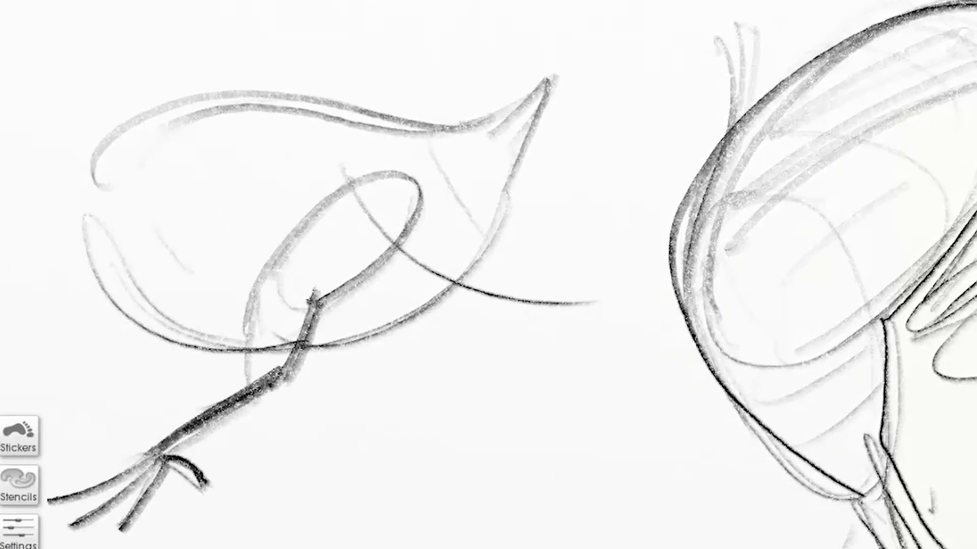
Draw a second lower-leg line on the small rooster and heavy parallel diagonals through its thigh and foot.
left_click_drag(401, 194, 281, 293)
left_click_drag(282, 294, 269, 367)
mouse_move(202, 351)
left_mouse_down()
mouse_move(479, 148)
mouse_move(524, 125)
left_mouse_up()
left_click_drag(340, 336, 76, 511)
mouse_move(76, 511)
left_mouse_down()
mouse_move(356, 331)
mouse_move(41, 529)
left_mouse_up()
left_click_drag(206, 341, 537, 106)
left_click_drag(537, 106, 159, 364)
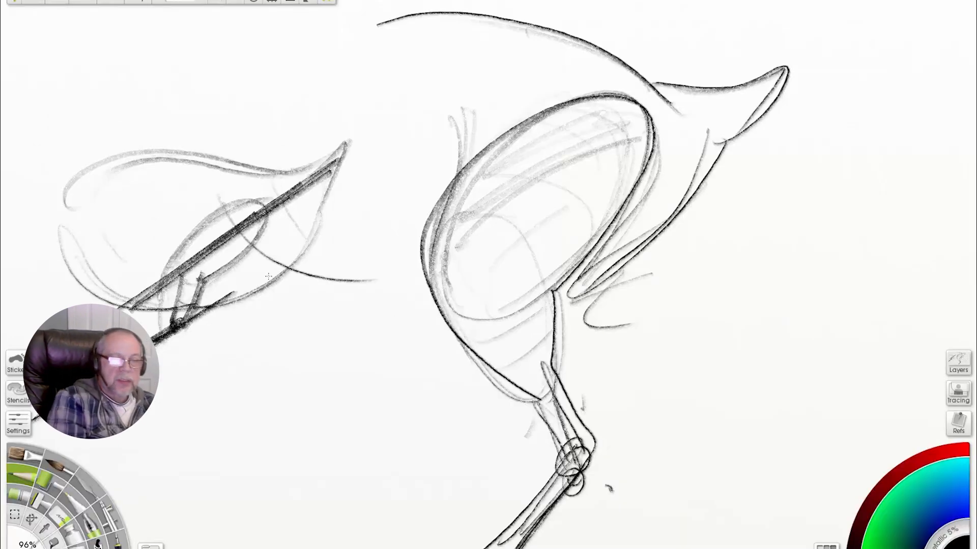
Mark matching parallel diagonals through the thigh and the foot segment of the large leg study.
mouse_move(488, 264)
left_mouse_down()
mouse_move(653, 126)
mouse_move(405, 392)
left_mouse_up()
left_click_drag(600, 431, 501, 546)
left_click_drag(501, 546, 654, 397)
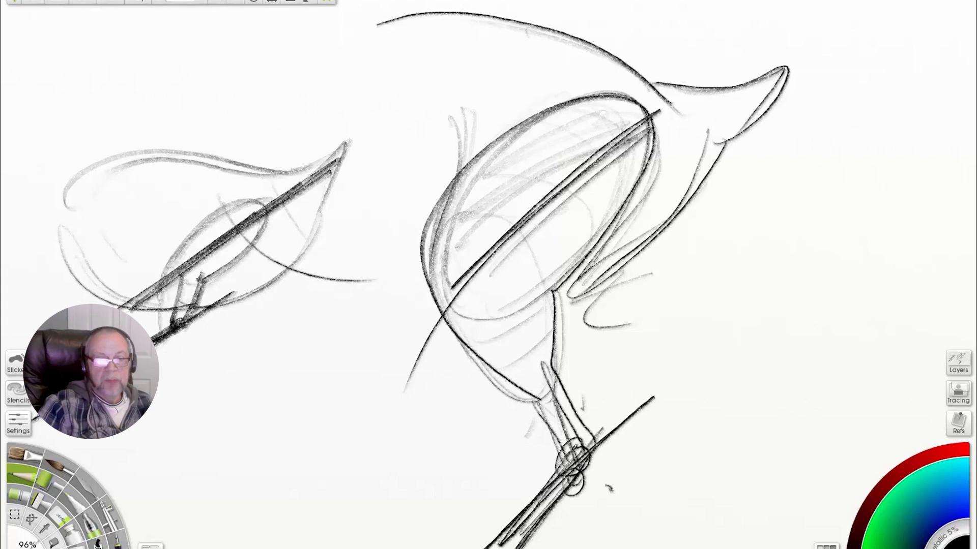
Overlay a steeper oval thigh with its axis line on the small rooster and draw a foot segment parallel to it.
mouse_move(211, 244)
left_mouse_down()
mouse_move(229, 292)
mouse_move(249, 201)
mouse_move(263, 271)
mouse_move(208, 302)
mouse_move(266, 219)
left_mouse_up()
left_click_drag(286, 307, 223, 410)
left_click_drag(343, 118, 185, 342)
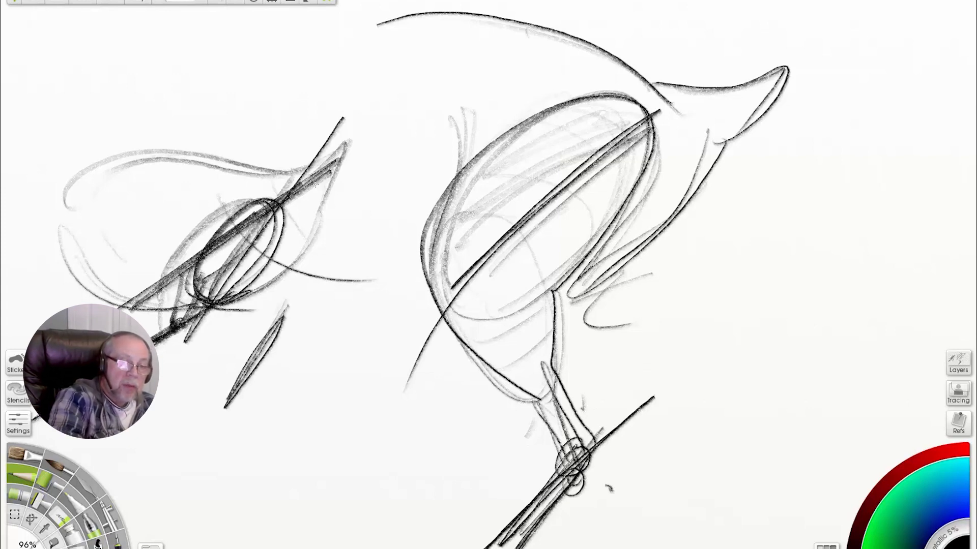
left_click_drag(314, 282, 203, 447)
mouse_move(293, 308)
left_mouse_down()
mouse_move(219, 328)
mouse_move(171, 409)
left_mouse_up()
left_click_drag(171, 387, 228, 430)
left_click_drag(296, 311, 236, 405)
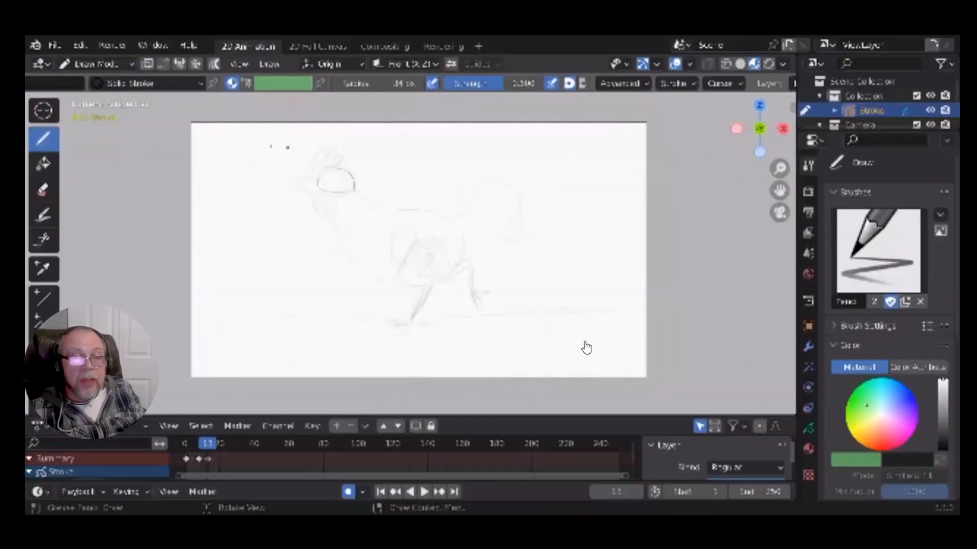
In Blender, erase the oval at the rooster's head and return to the Draw tool with the Pencil brush.
left_click(43, 190)
mouse_move(344, 177)
left_mouse_down()
mouse_move(319, 192)
mouse_move(343, 184)
mouse_move(345, 162)
left_mouse_up()
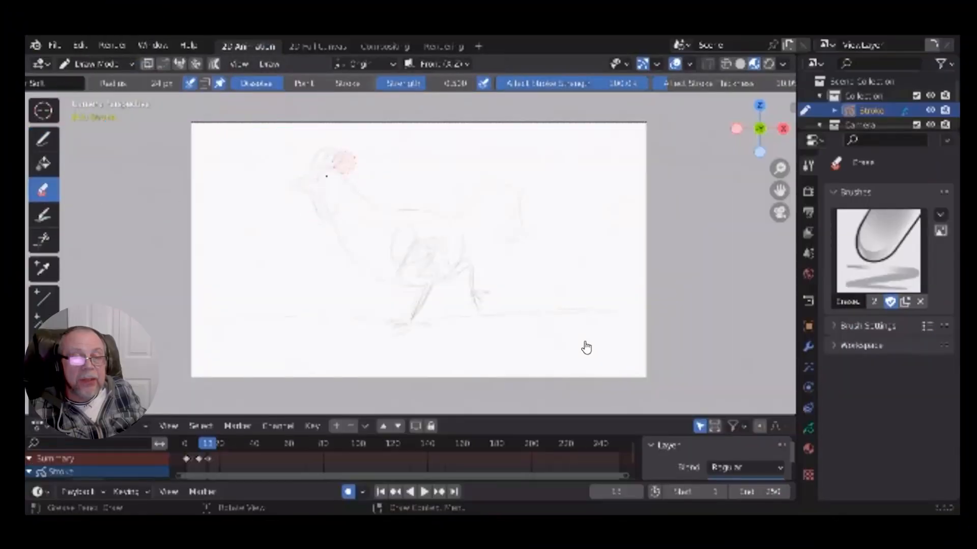
left_click(48, 138)
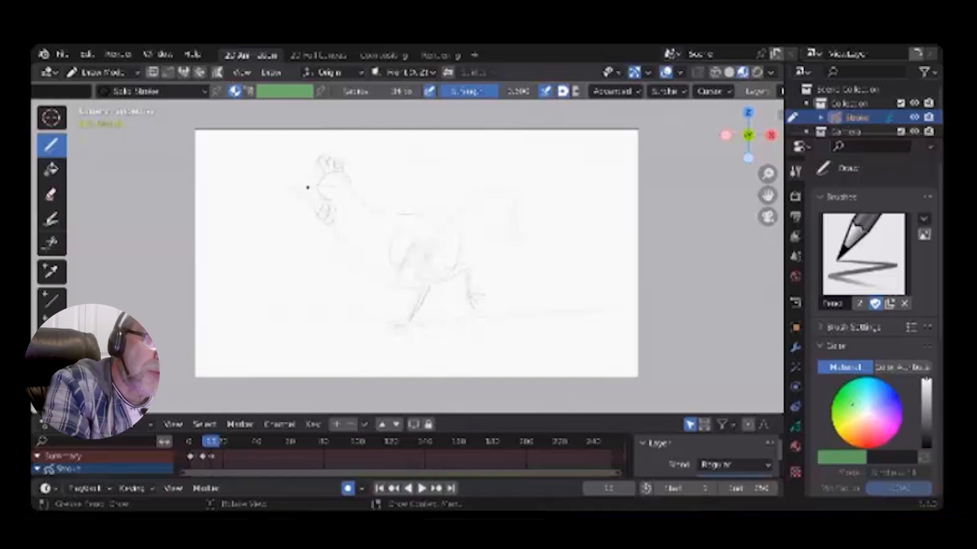
In ArtRage, sketch a rooster with an oval head, comb, beak, curved neck and large rounded body.
mouse_move(391, 219)
left_mouse_down()
mouse_move(506, 209)
mouse_move(387, 213)
mouse_move(458, 248)
left_mouse_up()
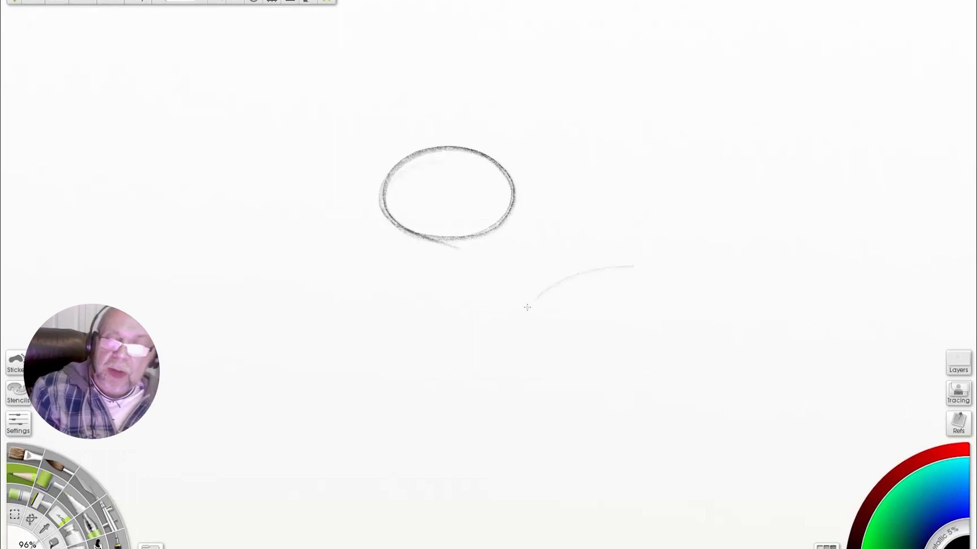
mouse_move(527, 308)
left_mouse_down()
mouse_move(528, 375)
mouse_move(809, 329)
mouse_move(625, 432)
mouse_move(545, 316)
mouse_move(783, 285)
mouse_move(742, 396)
mouse_move(534, 366)
mouse_move(632, 424)
mouse_move(508, 386)
mouse_move(432, 105)
mouse_move(402, 128)
mouse_move(473, 221)
mouse_move(626, 244)
left_mouse_up()
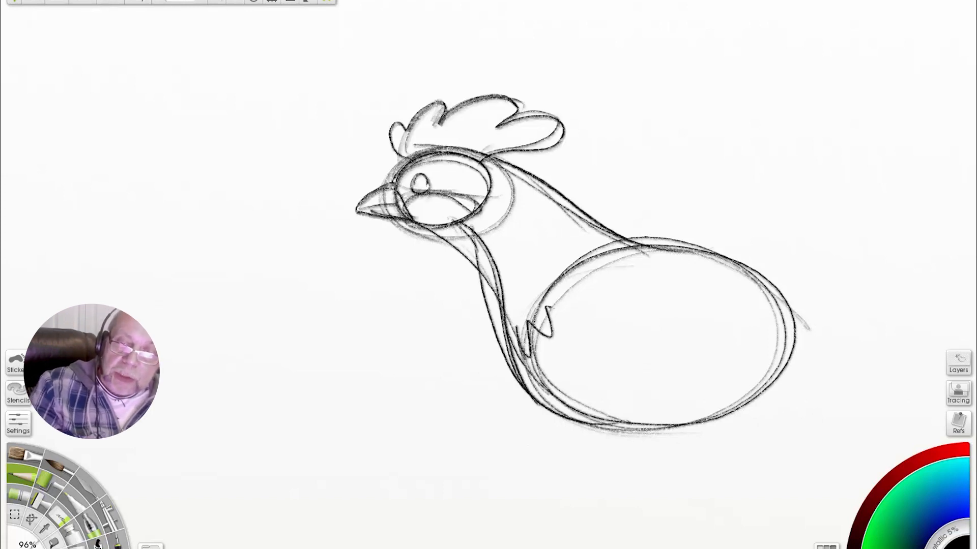
mouse_move(552, 307)
left_mouse_down()
mouse_move(608, 277)
mouse_move(874, 257)
left_mouse_up()
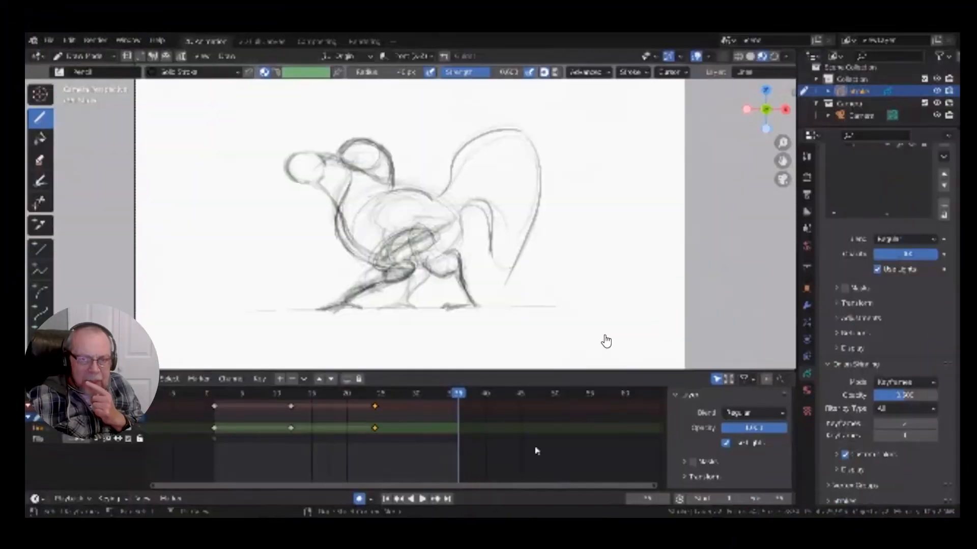
In Blender, play the rough rooster walk and examine the pose at frame 12 against its neighbouring keyframes.
key("space")
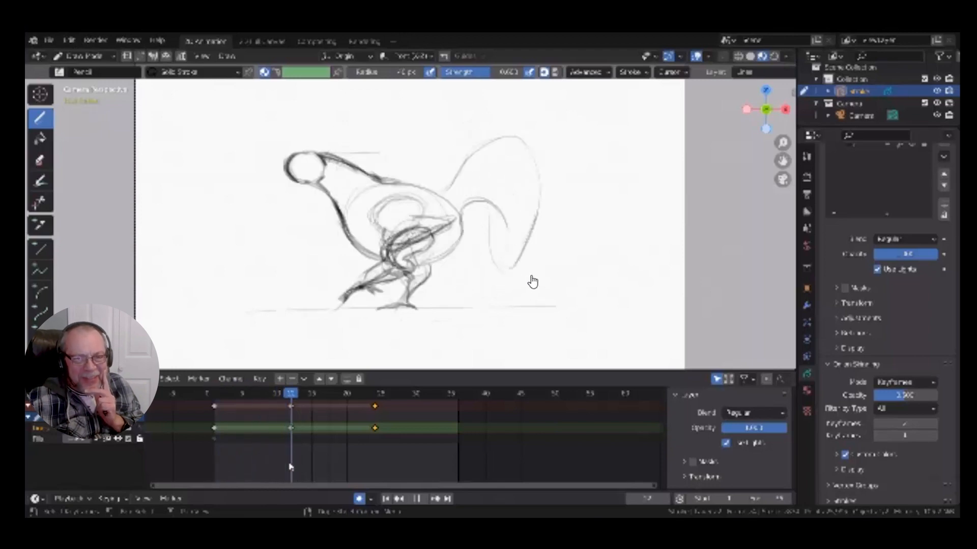
mouse_move(289, 466)
left_mouse_down()
mouse_move(213, 479)
mouse_move(281, 499)
left_mouse_up()
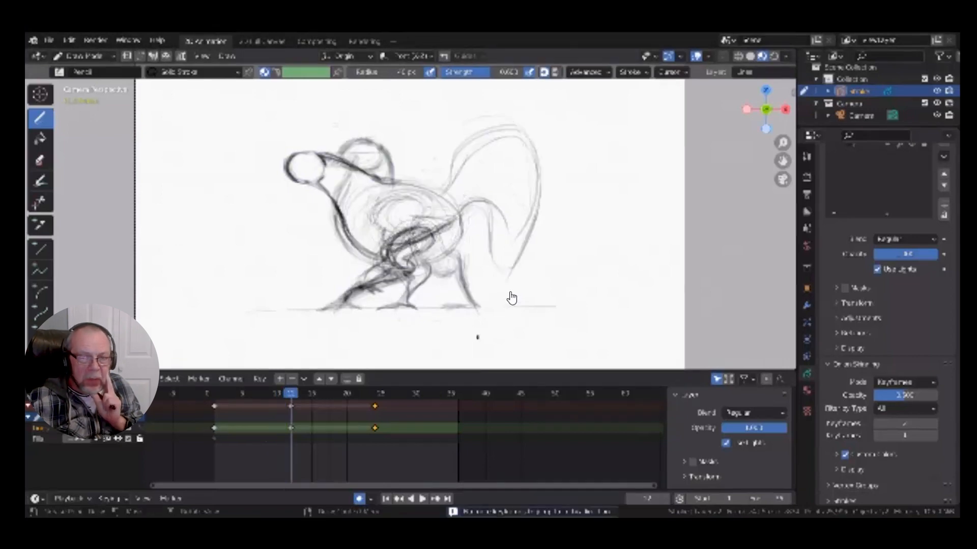
key("Up")
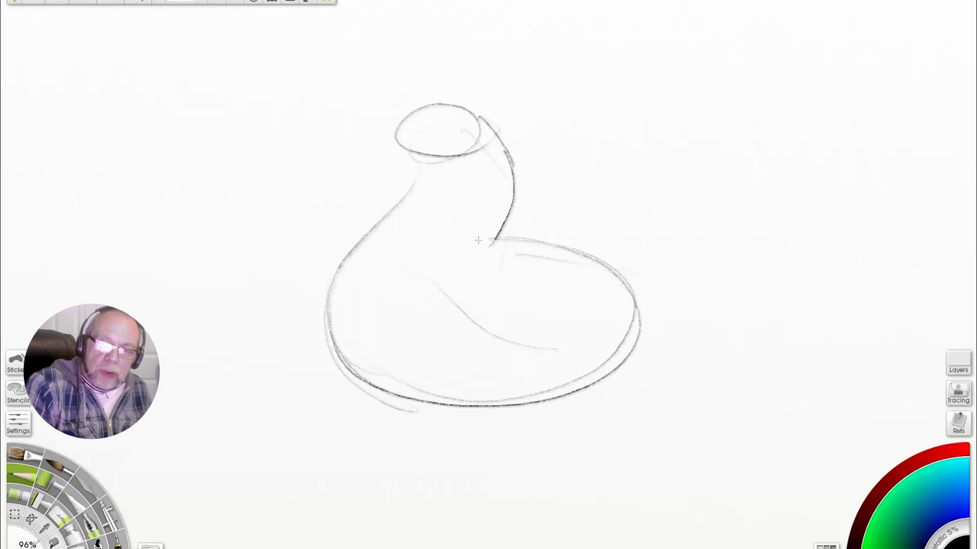
In ArtRage, add an inner neck-to-chest curve and layered upswept tail curves to the upright rooster sketch.
left_click_drag(478, 154, 545, 351)
left_click_drag(594, 258, 647, 77)
left_click_drag(603, 281, 771, 85)
left_click_drag(716, 55, 608, 364)
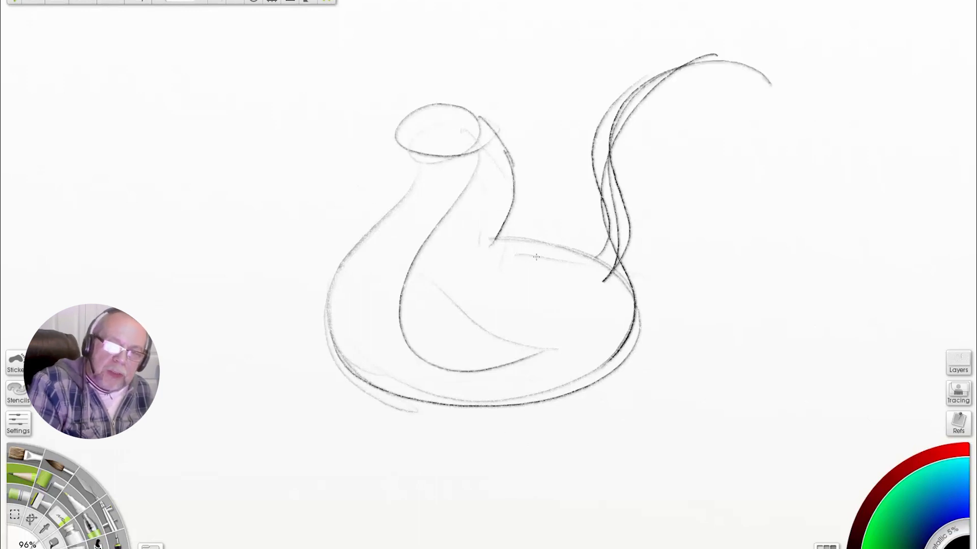
Overlay a lowered, forward-stretched head and neck flowing into the back, and reinforce the chest and belly contour.
mouse_move(536, 257)
left_mouse_down()
mouse_move(273, 166)
mouse_move(294, 178)
left_mouse_up()
left_click_drag(247, 197, 297, 279)
left_click_drag(277, 165, 571, 275)
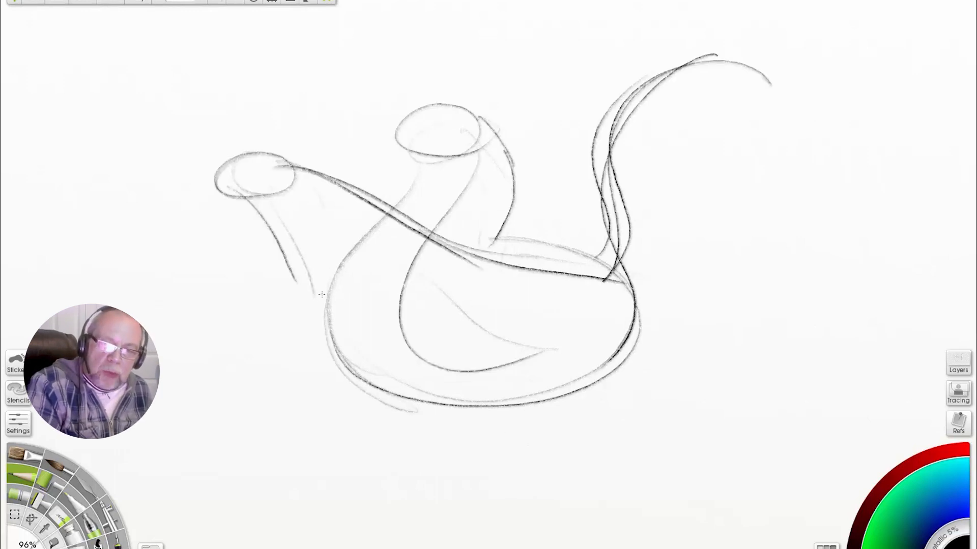
left_click_drag(332, 336, 523, 395)
left_click_drag(287, 265, 639, 339)
mouse_move(497, 267)
left_mouse_down()
mouse_move(611, 274)
mouse_move(524, 395)
mouse_move(325, 336)
mouse_move(224, 184)
left_mouse_up()
Add strokes across the upper back and body where the stretched neck joins the torso.
mouse_move(481, 249)
left_mouse_down()
mouse_move(579, 249)
mouse_move(605, 270)
left_mouse_up()
left_click_drag(484, 254, 590, 253)
mouse_move(523, 242)
left_mouse_down()
mouse_move(447, 276)
mouse_move(442, 396)
mouse_move(594, 275)
mouse_move(333, 363)
mouse_move(586, 393)
left_mouse_up()
mouse_move(481, 404)
left_mouse_down()
mouse_move(441, 402)
mouse_move(572, 274)
left_mouse_up()
mouse_move(444, 248)
left_mouse_down()
mouse_move(523, 262)
mouse_move(501, 252)
mouse_move(418, 397)
mouse_move(461, 399)
left_mouse_up()
mouse_move(533, 232)
left_mouse_down()
mouse_move(524, 258)
mouse_move(582, 226)
left_mouse_up()
left_click_drag(516, 268, 736, 272)
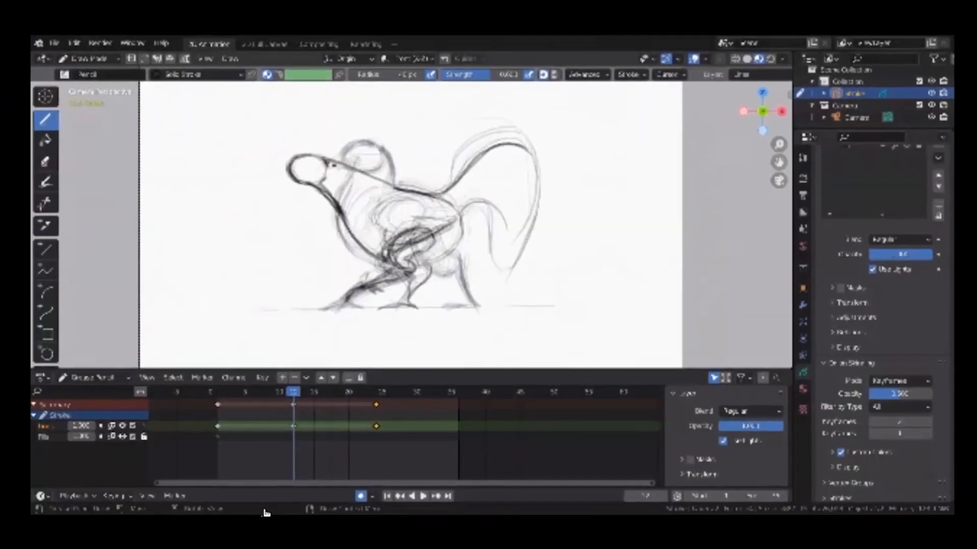
In Blender, erase part of the rooster's upper neck line at frame 12 and return to the Draw tool.
left_click(45, 162)
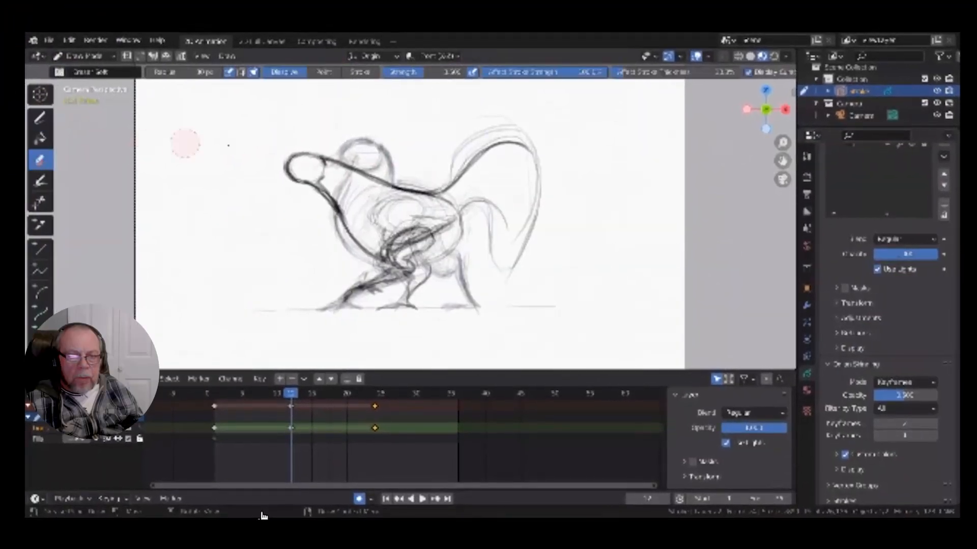
left_click_drag(382, 181, 351, 167)
left_click(41, 119)
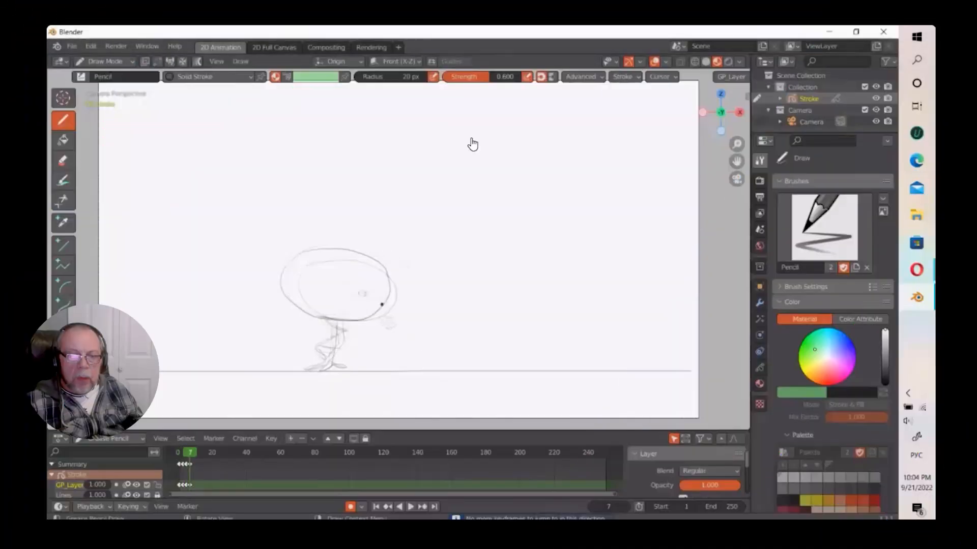
Step back and forth through the keyframes of the oval-body walk sketch to examine the body and leg poses.
key("Down")
key("Down")
key("Down")
key("Up")
key("Up")
key("Up")
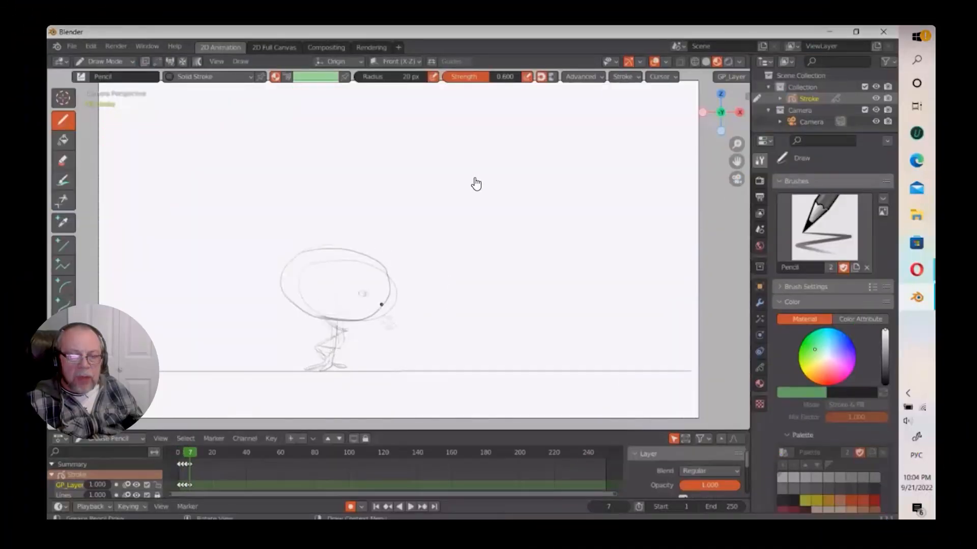
key("Up")
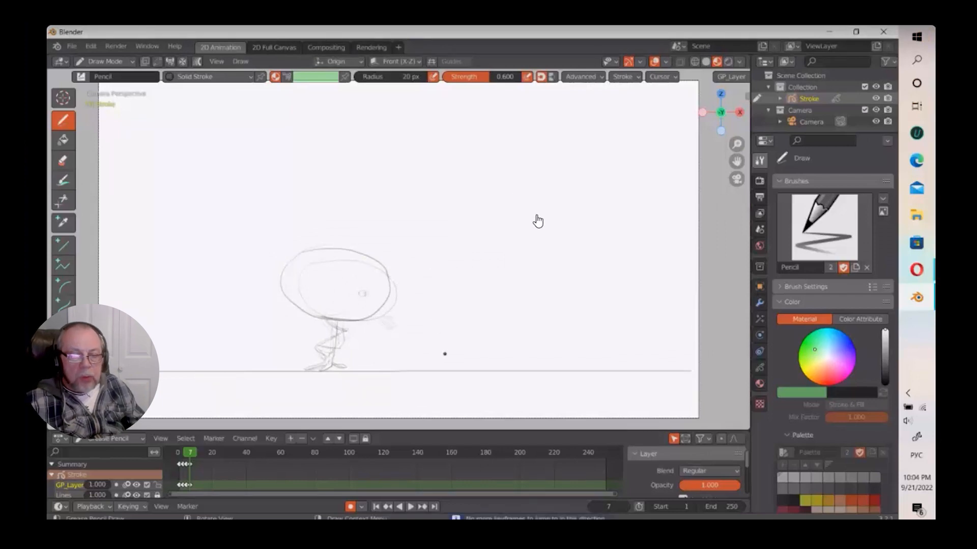
key("Down")
key("Down")
key("Down")
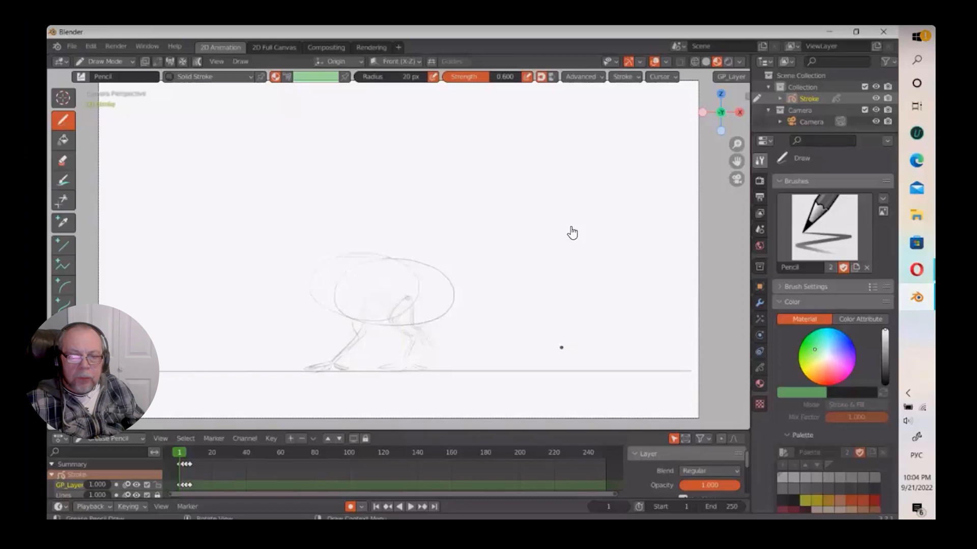
key("Up")
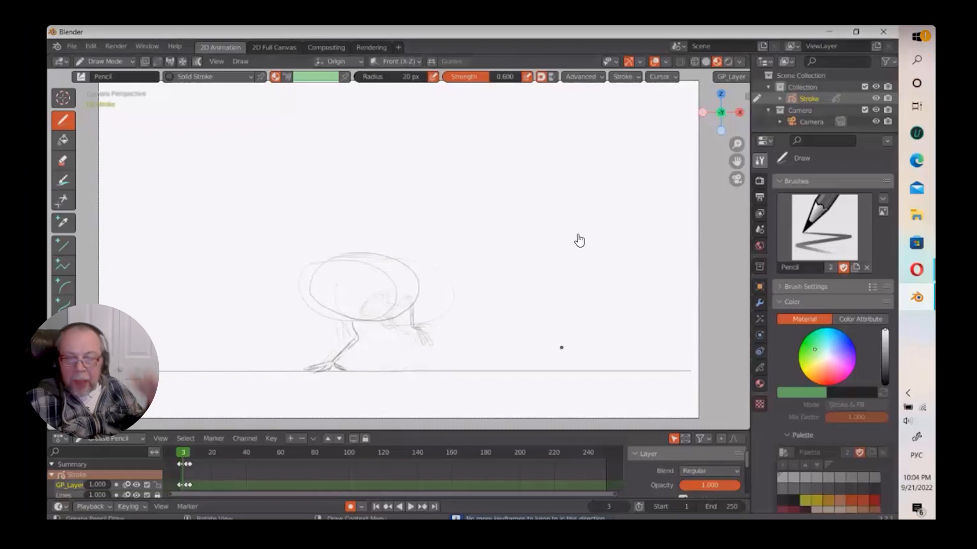
key("Up")
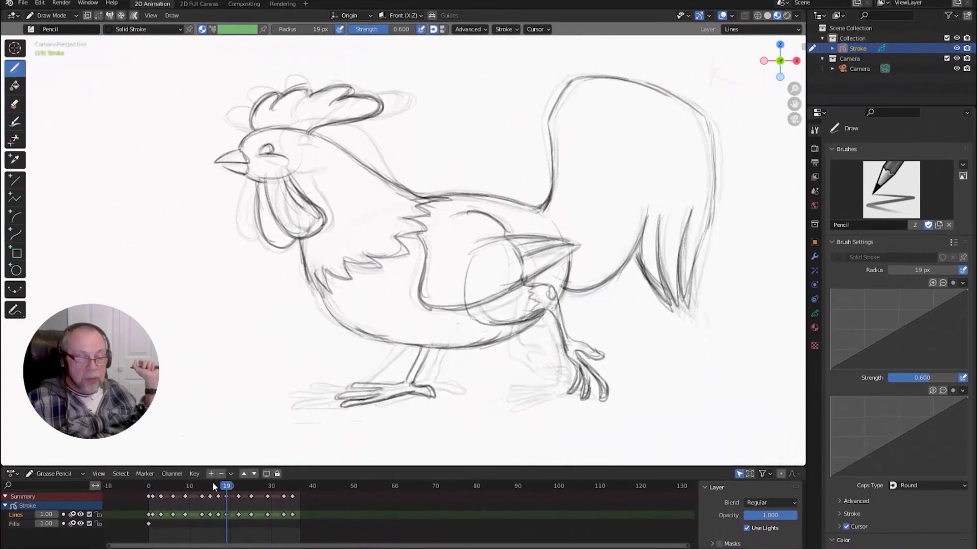
Play the detailed rooster walk animation and compare it with the keyframe poses of the oval-body sketch.
mouse_move(226, 487)
left_mouse_down()
mouse_move(150, 490)
mouse_move(229, 484)
left_mouse_up()
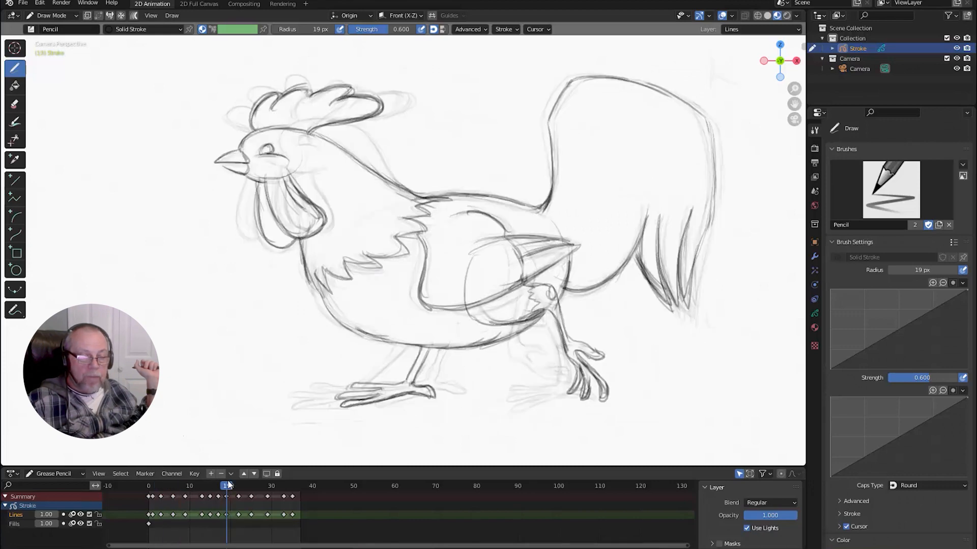
key("space")
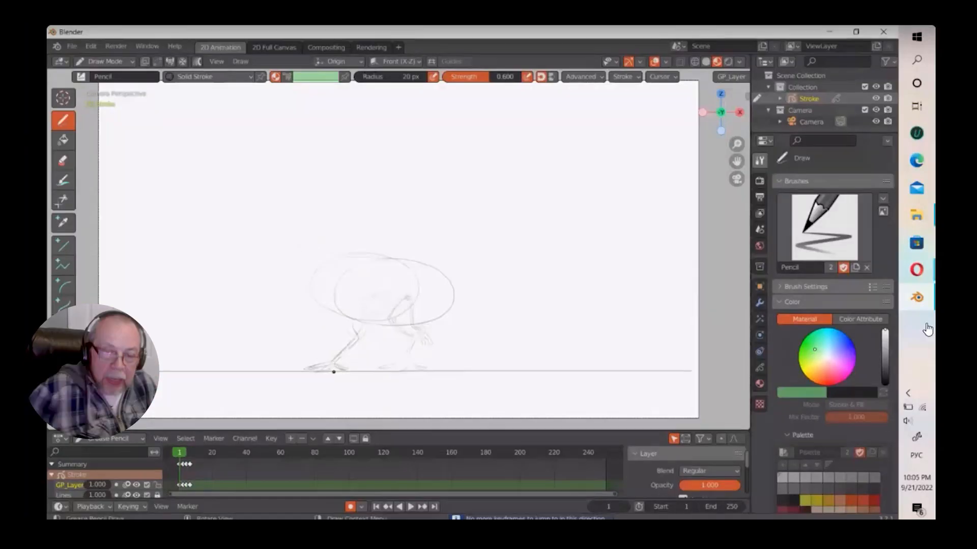
key("Up")
key("Up")
key("Down")
key("Down")
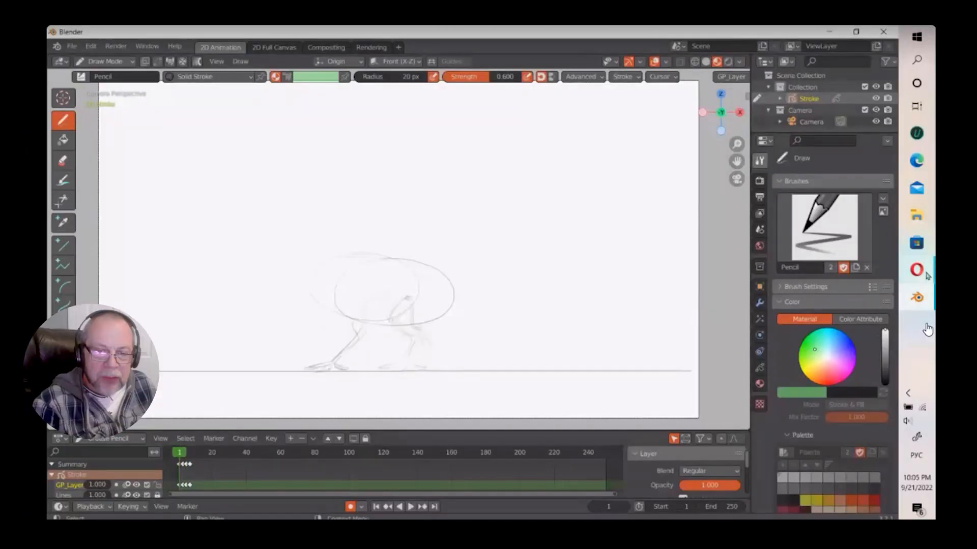
mouse_move(926, 275)
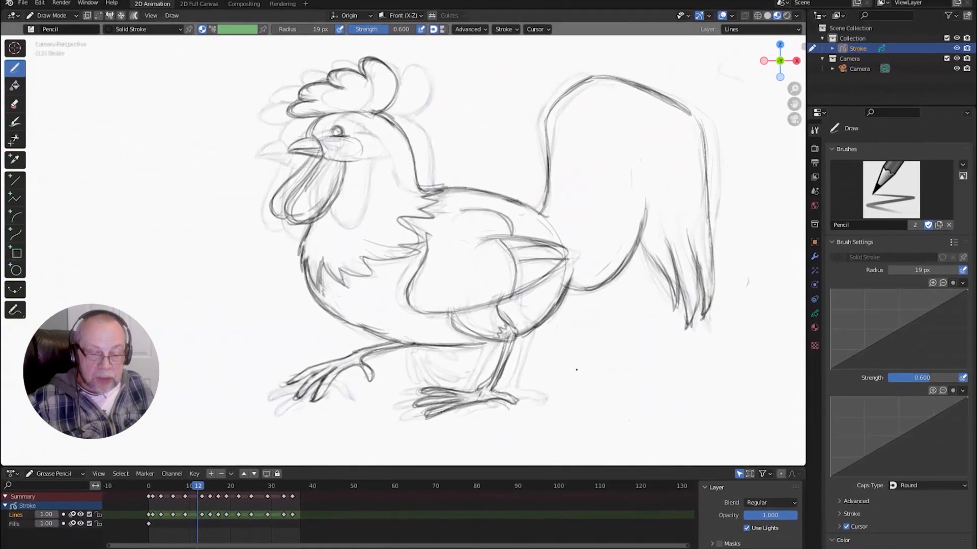
key("space")
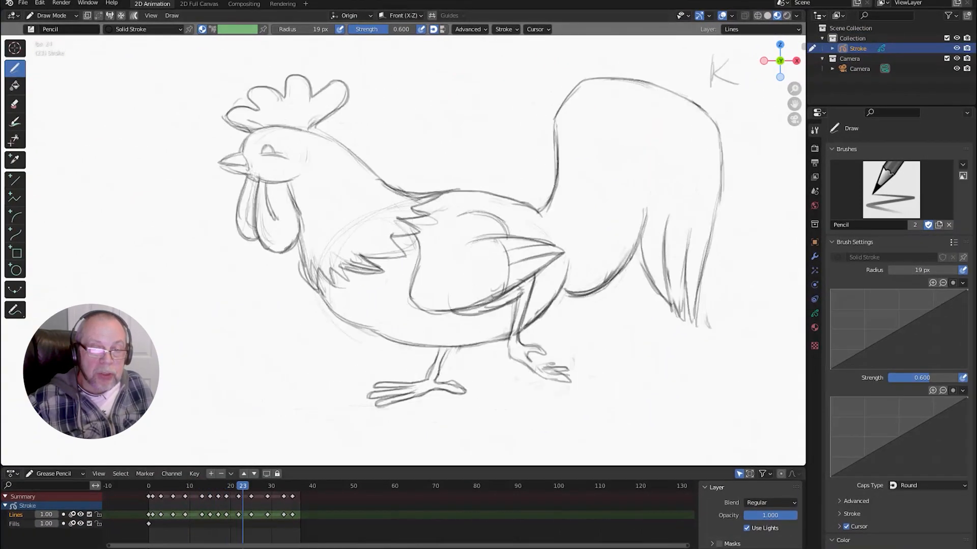
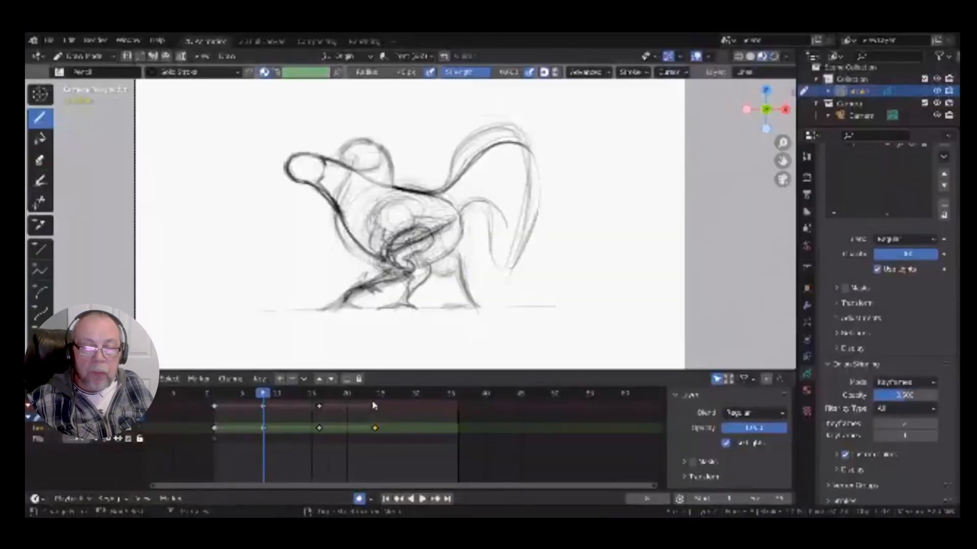
Select the keyframe at about frame 24 in the rough rooster animation's timeline.
left_click(374, 405)
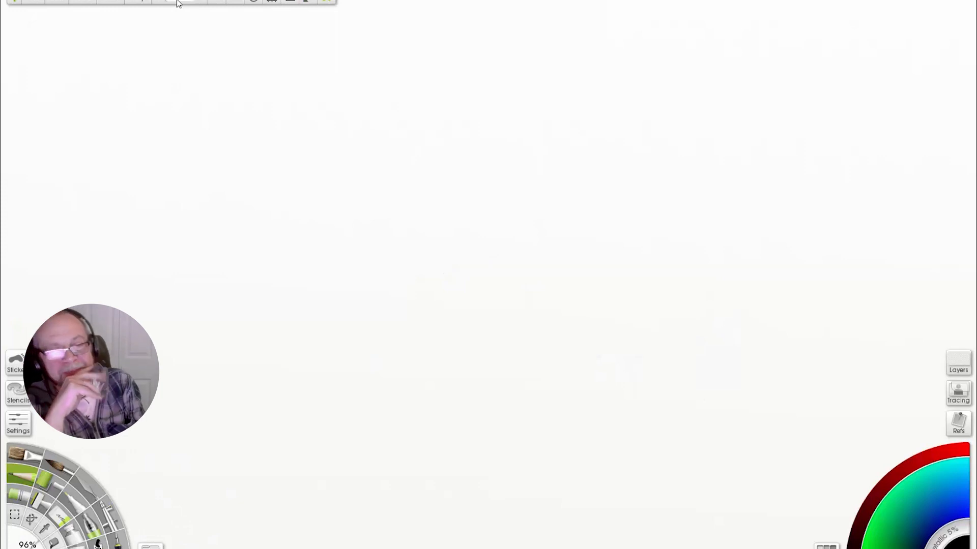
In ArtRage, start a running character with an oval head, a torso line and a bent forward arm ending in a round fist.
left_click_drag(435, 196, 489, 328)
left_click_drag(416, 137, 414, 153)
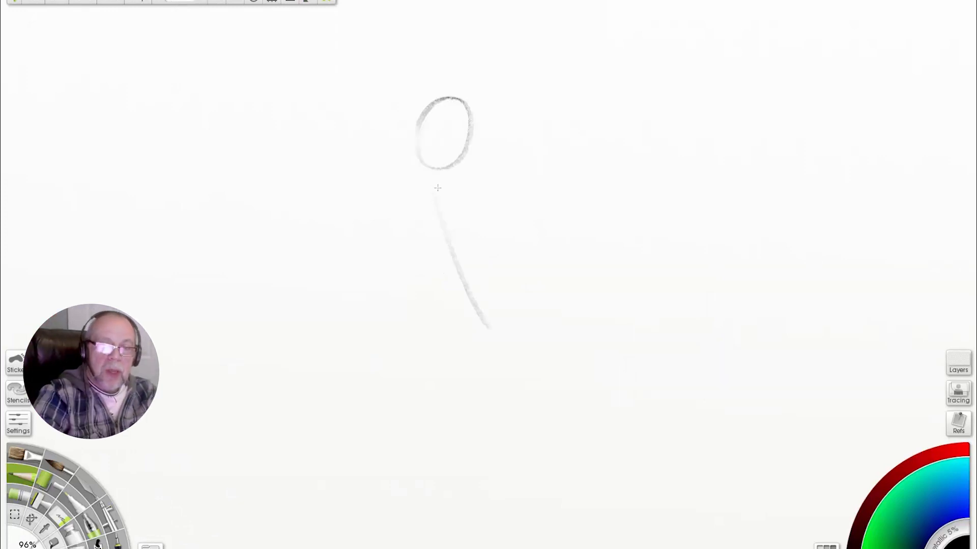
left_click_drag(437, 188, 342, 249)
left_click_drag(426, 235, 304, 211)
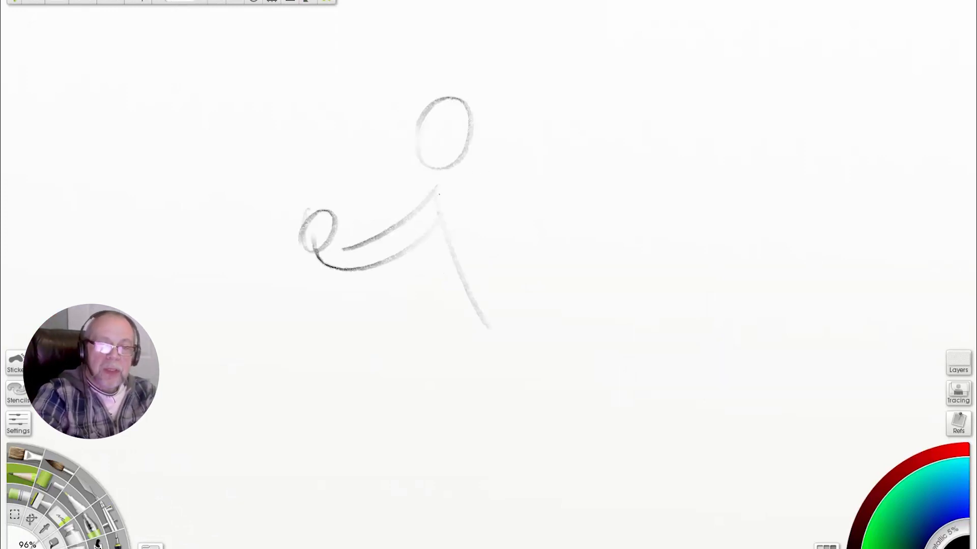
left_click_drag(440, 176, 339, 220)
Draw the runner's arm swung backward with a round hand and add the slanting back line.
mouse_move(437, 95)
left_mouse_down()
mouse_move(450, 167)
mouse_move(593, 140)
left_mouse_up()
left_click_drag(504, 181, 645, 205)
left_click_drag(520, 169, 591, 311)
Draw the runner's extended front leg with a raised foot, the bent trailing leg and foot, and the lower back contour.
left_click_drag(527, 314, 366, 402)
left_click_drag(602, 329, 417, 372)
mouse_move(360, 440)
left_mouse_down()
mouse_move(339, 340)
mouse_move(367, 400)
left_mouse_up()
left_click_drag(526, 346, 636, 412)
left_click_drag(605, 356, 748, 346)
left_click_drag(752, 340, 790, 427)
left_click_drag(575, 181, 600, 333)
Add the runner's face and head contour with a pointed nose, eye, ear and mouth, plus the front torso line.
mouse_move(425, 96)
left_mouse_down()
mouse_move(392, 165)
mouse_move(440, 198)
left_mouse_up()
mouse_move(447, 86)
left_mouse_down()
mouse_move(464, 165)
mouse_move(436, 197)
left_mouse_up()
left_click_drag(474, 128, 475, 155)
left_click_drag(387, 203, 433, 360)
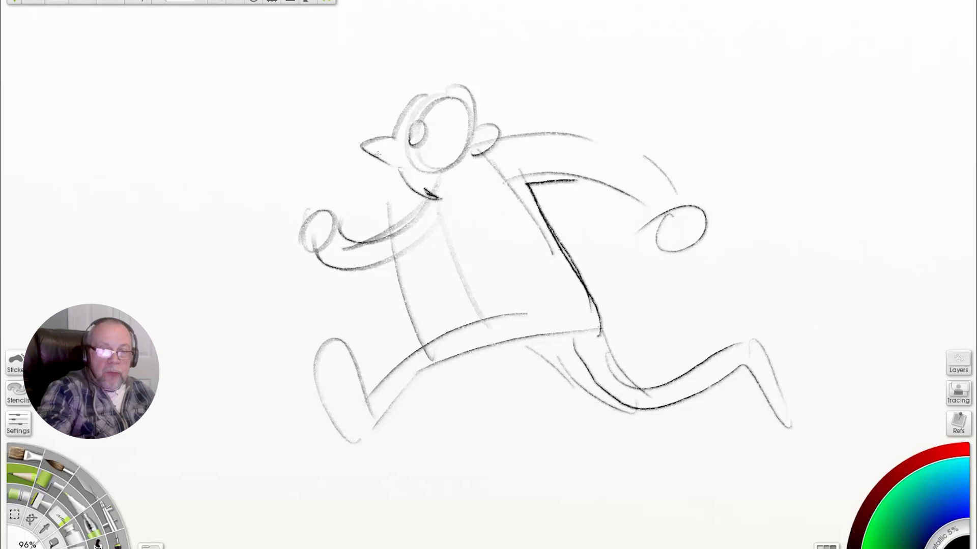
Sketch the passing pose over the runner with a forward oval head, curved torso contours and a bent supporting leg with flat foot.
mouse_move(427, 92)
left_mouse_down()
mouse_move(352, 148)
mouse_move(379, 196)
left_mouse_up()
left_click_drag(379, 201, 429, 358)
mouse_move(460, 181)
left_mouse_down()
mouse_move(514, 351)
mouse_move(413, 432)
left_mouse_up()
mouse_move(460, 402)
left_mouse_down()
mouse_move(364, 514)
mouse_move(508, 359)
left_mouse_up()
left_click_drag(529, 184, 555, 216)
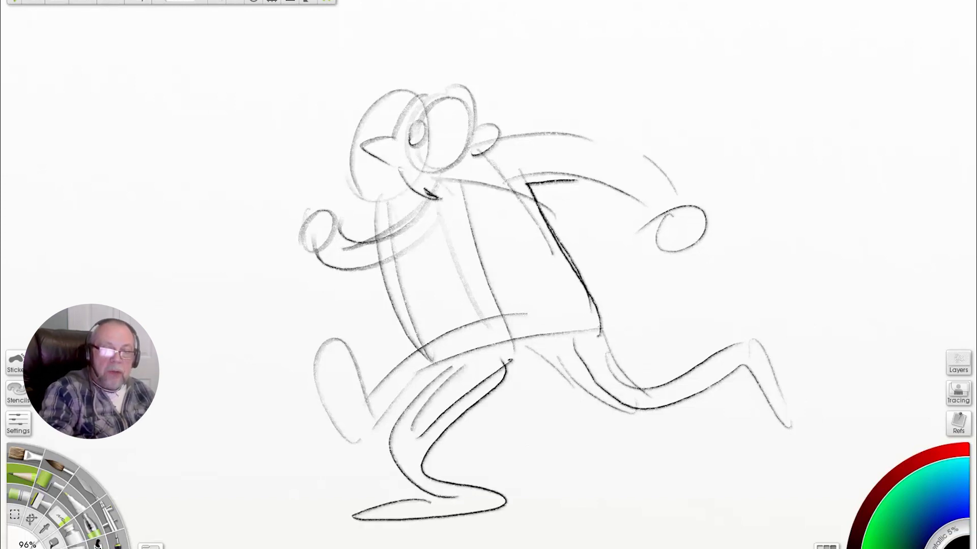
Add the overlapping pose's lowered rear arm with a rounded hand, and run a slanting line of action from above the head past the hips.
left_click_drag(431, 213, 590, 315)
left_click_drag(545, 278, 585, 262)
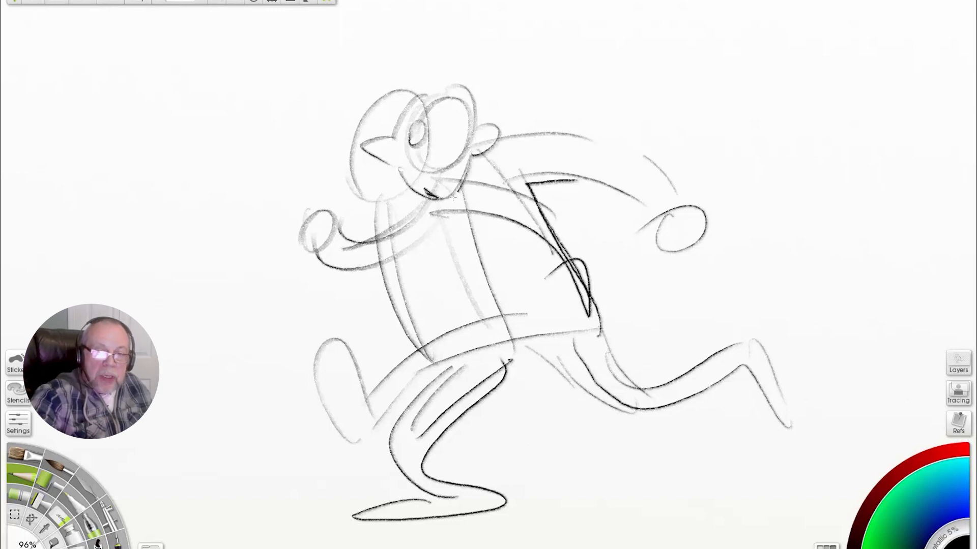
mouse_move(415, 59)
left_mouse_down()
mouse_move(562, 430)
mouse_move(562, 389)
mouse_move(606, 471)
left_mouse_up()
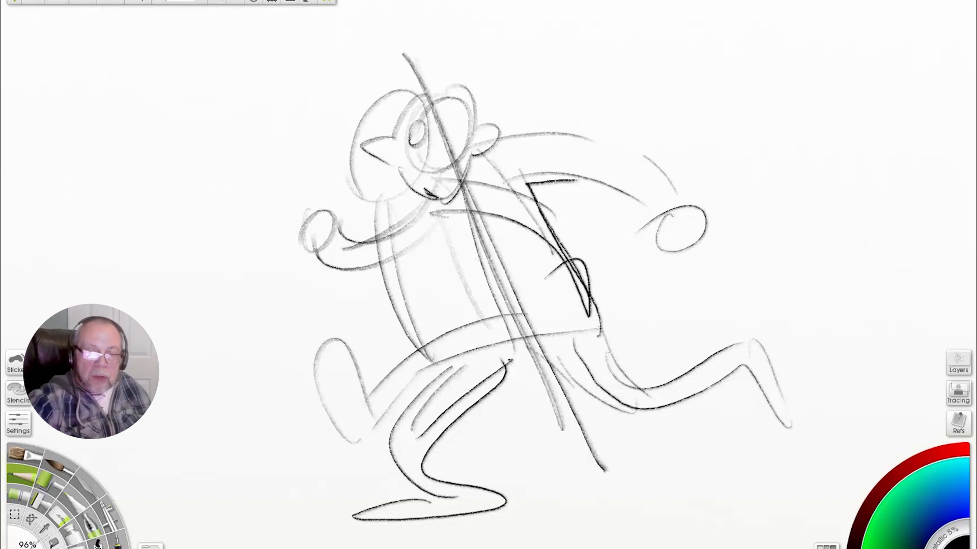
Draw a lower version of the torso along the slanting line, with curved hips and a deeply bent leg.
left_click_drag(441, 201, 499, 341)
left_click_drag(526, 187, 608, 343)
left_click_drag(453, 232, 528, 394)
left_click_drag(604, 334, 503, 385)
left_click_drag(502, 385, 494, 393)
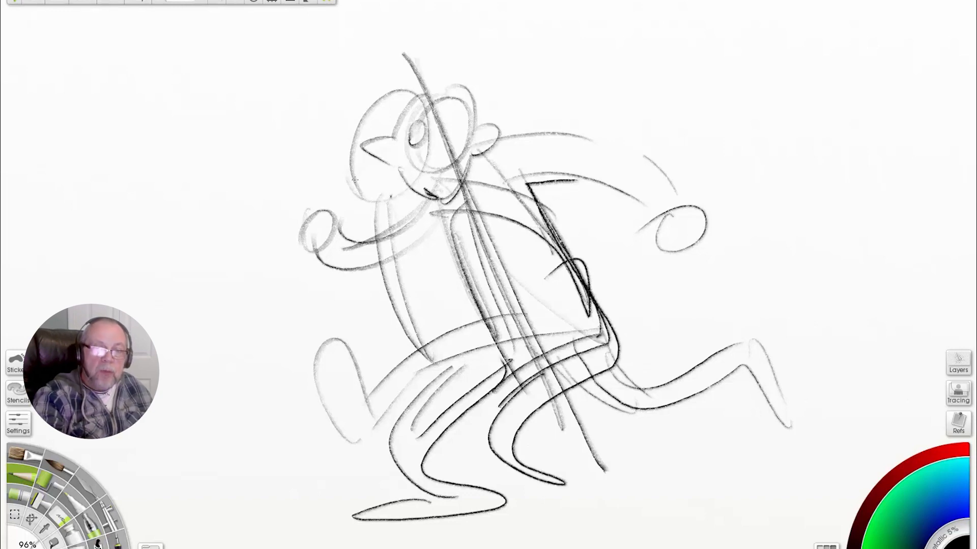
Draw a wide flat ellipse above the heads, and add a lowered oval head with nose, eye and mouth plus a bent arm behind.
left_click_drag(503, 82, 334, 85)
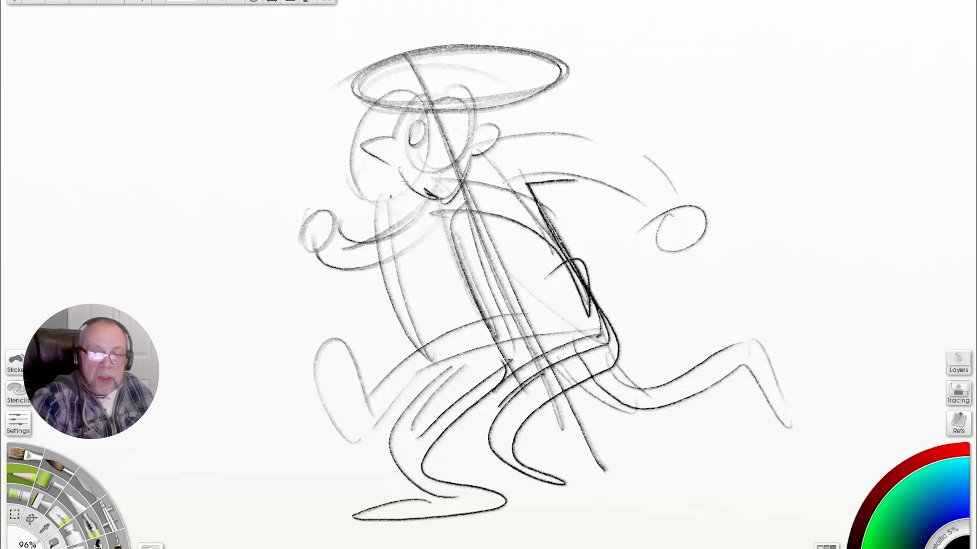
mouse_move(471, 132)
left_mouse_down()
mouse_move(413, 209)
mouse_move(481, 167)
mouse_move(446, 125)
left_mouse_up()
mouse_move(427, 164)
left_mouse_down()
mouse_move(425, 193)
mouse_move(475, 196)
mouse_move(532, 349)
left_mouse_up()
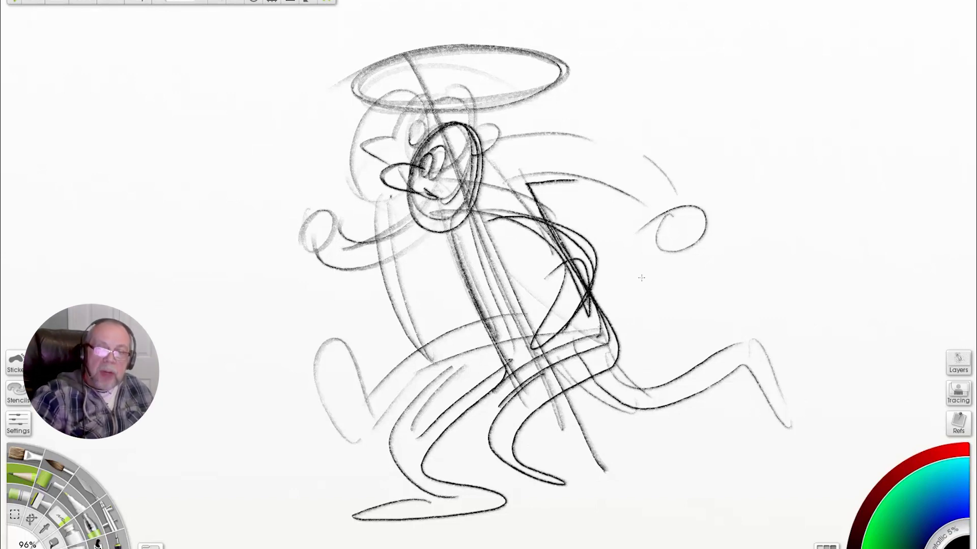
Sketch a separate simplified body beside the runner with a slanted torso, a boxed hip section and two straight legs.
left_click_drag(724, 76, 832, 335)
mouse_move(711, 102)
left_mouse_down()
mouse_move(734, 196)
mouse_move(796, 178)
mouse_move(745, 220)
left_mouse_up()
mouse_move(703, 85)
left_mouse_down()
mouse_move(739, 224)
mouse_move(789, 318)
left_mouse_up()
left_click_drag(730, 192, 847, 320)
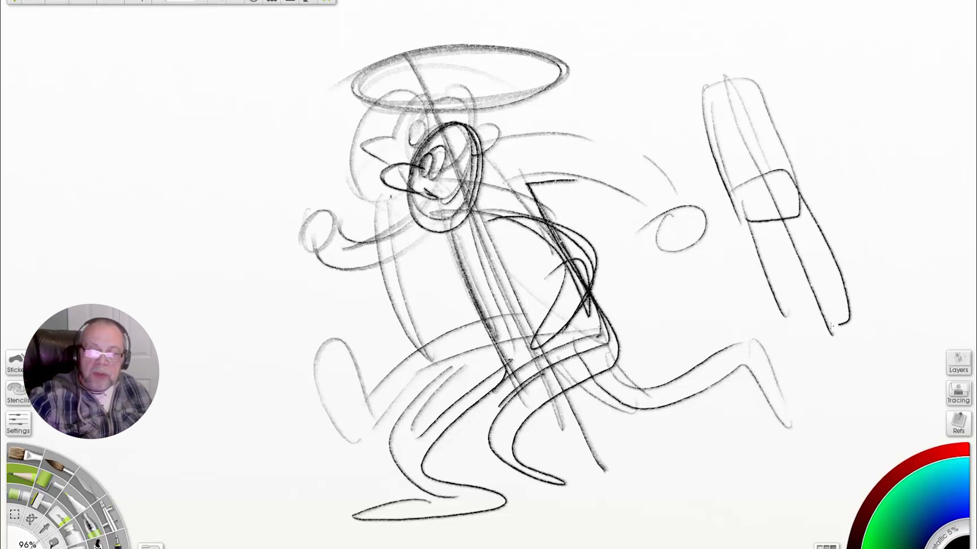
left_click_drag(771, 324, 849, 319)
Draw a large wide oval in front of the runner, overlapping the forward fist.
mouse_move(298, 211)
left_mouse_down()
mouse_move(138, 272)
mouse_move(146, 217)
mouse_move(234, 197)
mouse_move(347, 259)
left_mouse_up()
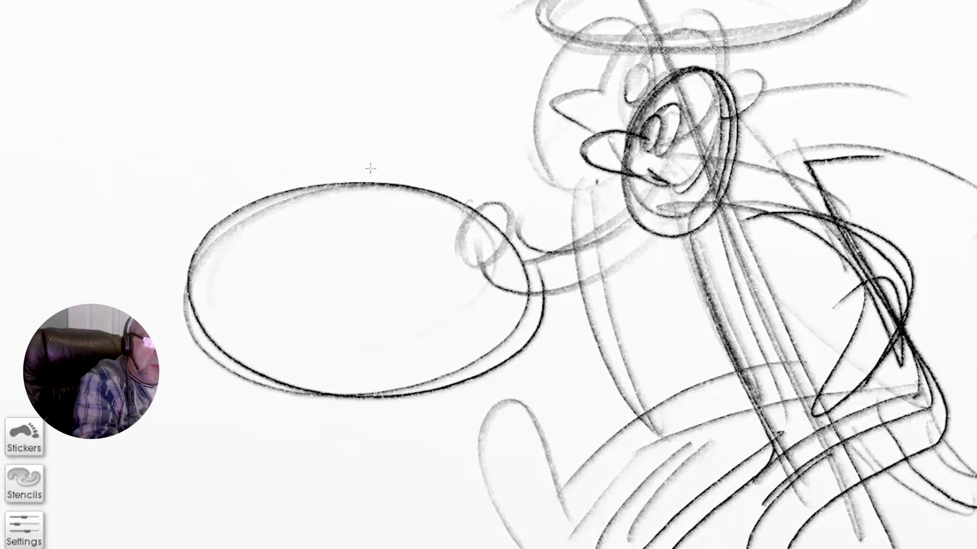
Sketch a raised second body ellipse overlapping the existing one and draw a vertical axis through both centres.
left_click_drag(203, 231, 548, 239)
left_click_drag(531, 281, 189, 277)
left_click_drag(206, 313, 530, 277)
left_click_drag(374, 93, 372, 472)
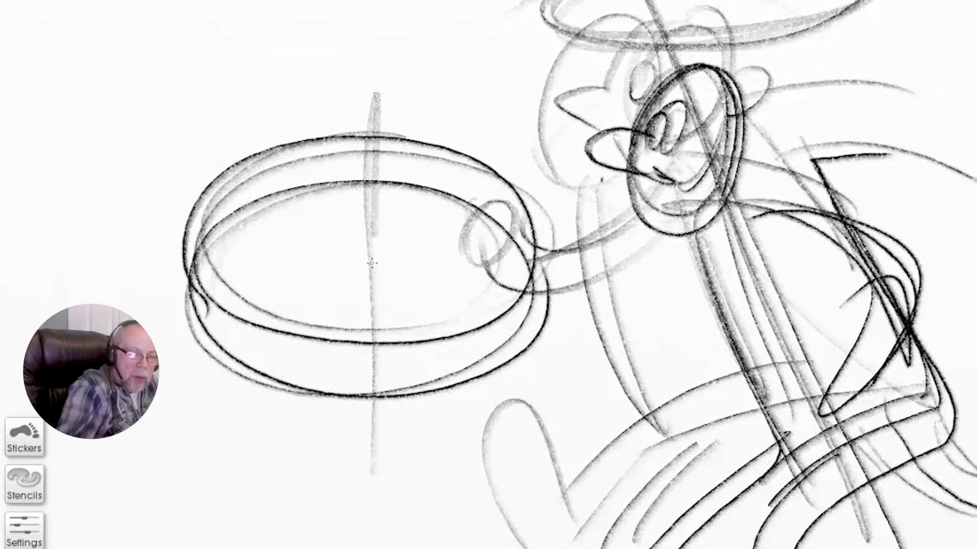
Extend the vertical axis downward and sketch overlapping body ellipses shifted forward and backward from it.
left_click_drag(373, 305, 382, 548)
mouse_move(109, 197)
left_mouse_down()
mouse_move(375, 148)
mouse_move(341, 379)
left_mouse_up()
mouse_move(409, 451)
left_mouse_down()
mouse_move(183, 196)
mouse_move(259, 232)
left_mouse_up()
mouse_move(527, 257)
left_mouse_down()
mouse_move(542, 305)
mouse_move(441, 109)
left_mouse_up()
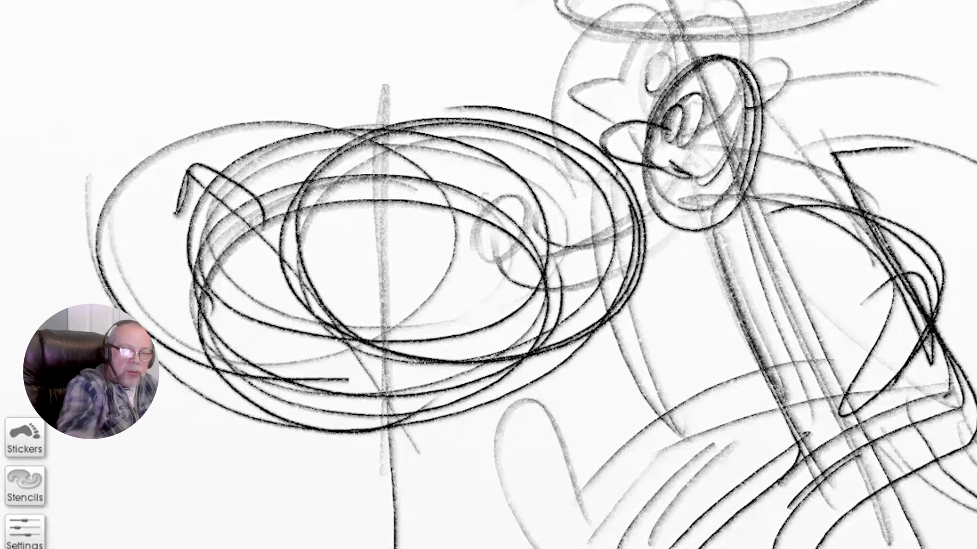
mouse_move(612, 285)
left_mouse_down()
mouse_move(120, 285)
mouse_move(244, 77)
mouse_move(514, 384)
left_mouse_up()
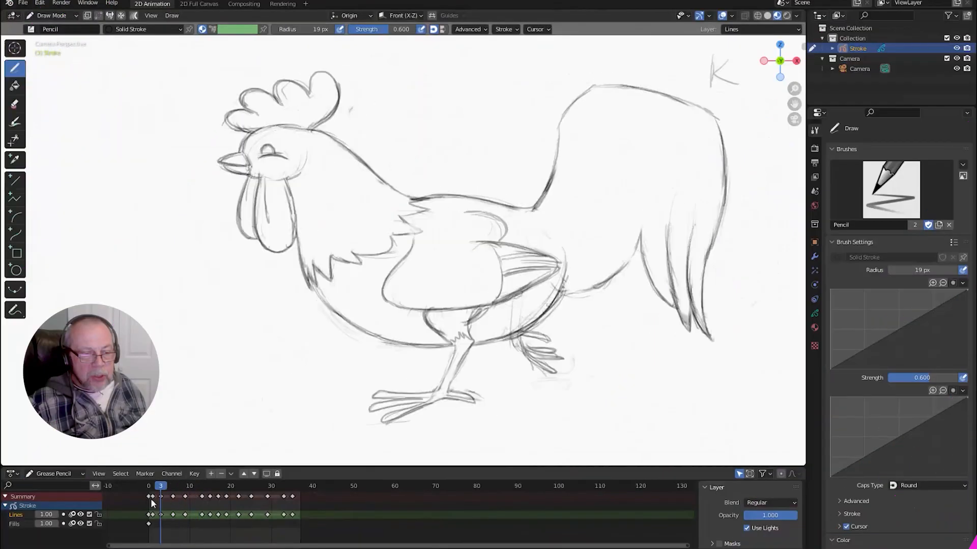
Switch to Blender and scrub through the finished rooster walk animation.
left_click_drag(146, 499, 240, 492)
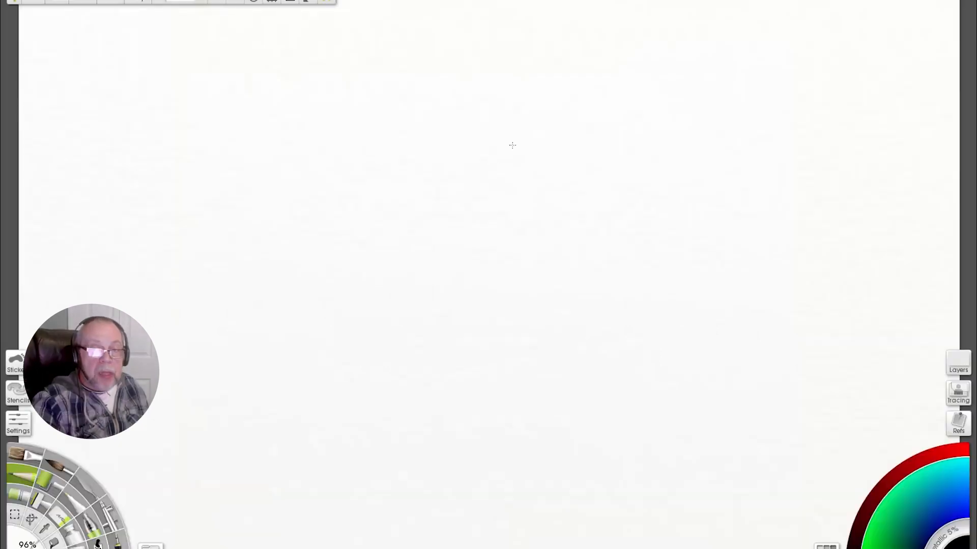
Sketch the lifted rear leg on the blank ArtRage canvas with an oval thigh, slanted shank and curled toes.
mouse_move(598, 138)
left_mouse_down()
mouse_move(458, 244)
mouse_move(579, 227)
mouse_move(560, 115)
mouse_move(448, 218)
left_mouse_up()
mouse_move(603, 237)
left_mouse_down()
mouse_move(578, 273)
mouse_move(468, 351)
left_mouse_up()
mouse_move(580, 267)
left_mouse_down()
mouse_move(491, 344)
mouse_move(501, 394)
left_mouse_up()
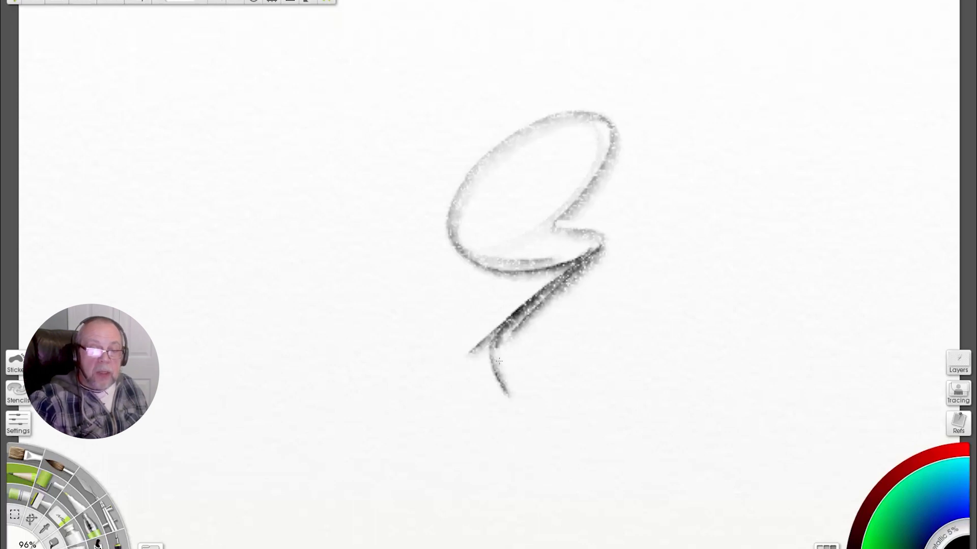
mouse_move(496, 338)
left_mouse_down()
mouse_move(524, 412)
mouse_move(559, 353)
left_mouse_up()
left_click_drag(524, 401, 580, 417)
left_click_drag(506, 349, 559, 356)
mouse_move(501, 356)
left_mouse_down()
mouse_move(608, 243)
mouse_move(509, 351)
mouse_move(576, 424)
left_mouse_up()
left_click_drag(524, 381, 596, 396)
left_click_drag(515, 351, 549, 398)
Sketch a second leg position reaching forward, with its thigh, joint and long shank overlapping the first leg.
mouse_move(479, 249)
left_mouse_down()
mouse_move(509, 225)
mouse_move(468, 286)
left_mouse_up()
left_click_drag(421, 270, 478, 257)
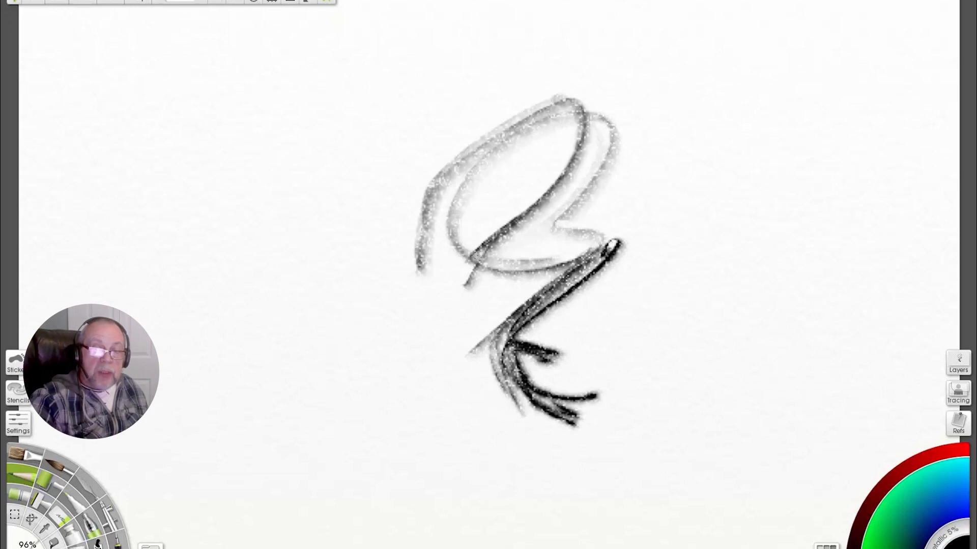
left_click_drag(430, 203, 408, 311)
left_click_drag(478, 256, 330, 372)
left_click_drag(421, 239, 410, 320)
left_click_drag(478, 255, 313, 387)
left_click_drag(417, 316, 284, 389)
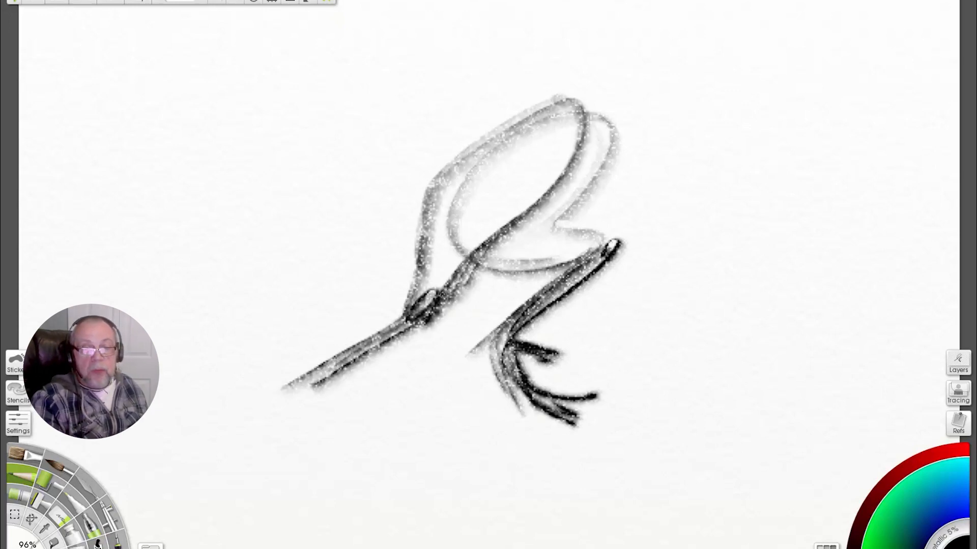
Darken the forward leg's thigh and shank, lengthen the shank, and reinforce the lifted leg's thigh and ankle contour.
mouse_move(442, 294)
left_mouse_down()
mouse_move(592, 125)
mouse_move(416, 318)
left_mouse_up()
mouse_move(576, 127)
left_mouse_down()
mouse_move(514, 165)
mouse_move(377, 352)
left_mouse_up()
left_click_drag(435, 212, 328, 370)
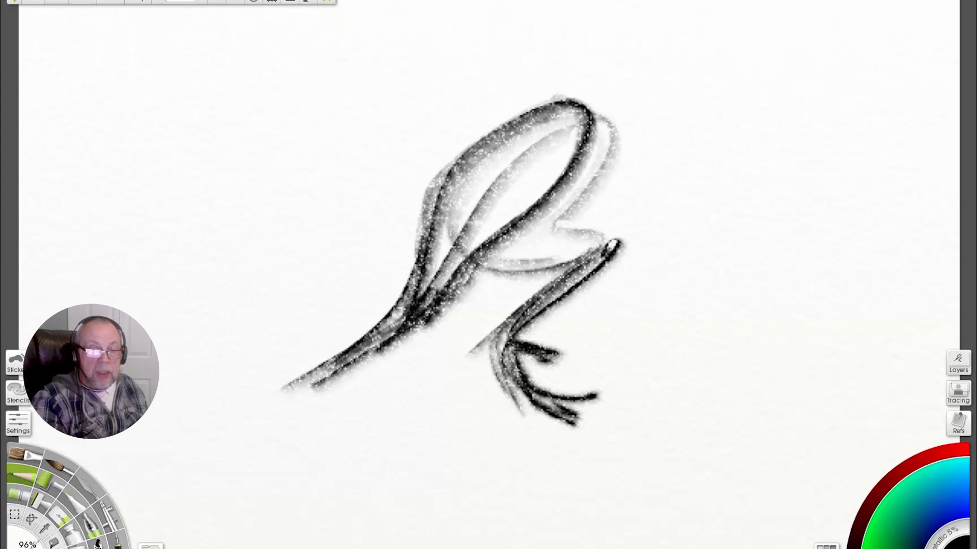
left_click_drag(410, 305, 232, 414)
mouse_move(604, 247)
left_mouse_down()
mouse_move(488, 266)
mouse_move(514, 148)
mouse_move(550, 226)
mouse_move(619, 250)
left_mouse_up()
left_click_drag(620, 250, 478, 272)
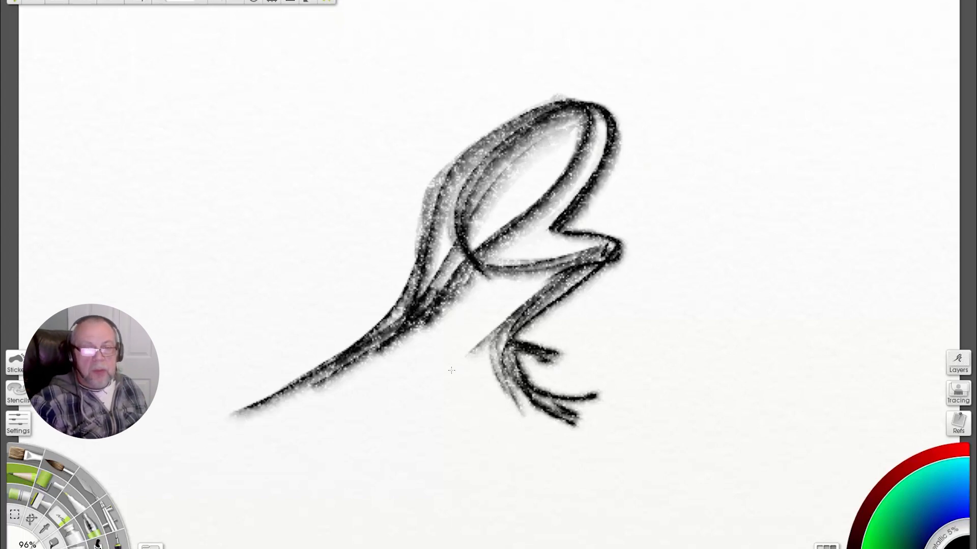
Add toes to the forward foot and sketch a middle planted leg position with its thigh, shank and toes.
mouse_move(295, 388)
left_mouse_down()
mouse_move(172, 413)
mouse_move(203, 437)
mouse_move(195, 389)
mouse_move(315, 417)
mouse_move(420, 325)
mouse_move(478, 218)
left_mouse_up()
mouse_move(547, 93)
left_mouse_down()
mouse_move(460, 287)
mouse_move(477, 306)
left_mouse_up()
mouse_move(575, 153)
left_mouse_down()
mouse_move(508, 279)
mouse_move(519, 308)
left_mouse_up()
mouse_move(478, 305)
left_mouse_down()
mouse_move(496, 328)
mouse_move(438, 422)
mouse_move(512, 312)
mouse_move(419, 426)
left_mouse_up()
left_click_drag(418, 419, 339, 419)
mouse_move(418, 425)
left_mouse_down()
mouse_move(334, 441)
mouse_move(347, 396)
mouse_move(489, 438)
left_mouse_up()
left_click_drag(480, 432, 471, 418)
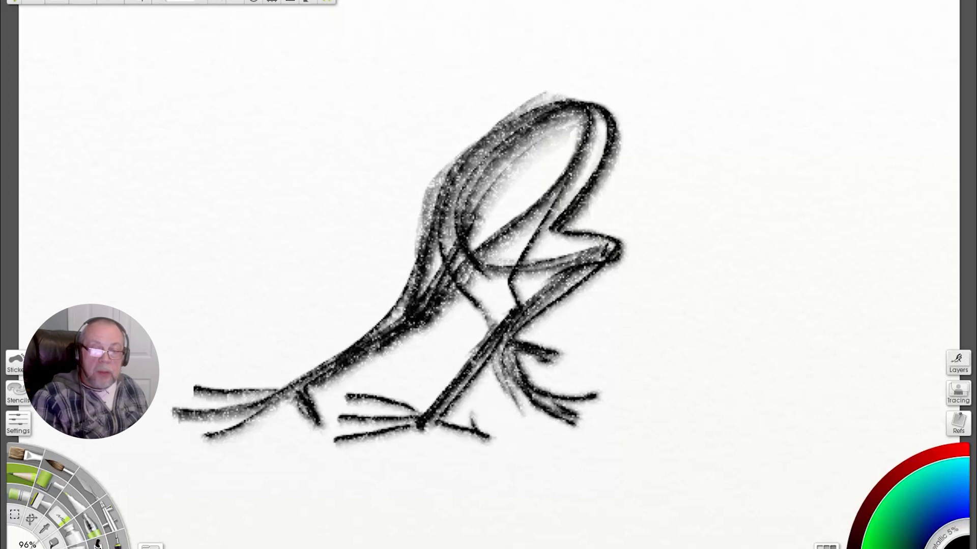
mouse_move(465, 380)
left_mouse_down()
mouse_move(519, 321)
mouse_move(516, 272)
mouse_move(519, 308)
left_mouse_up()
left_click_drag(617, 94, 415, 311)
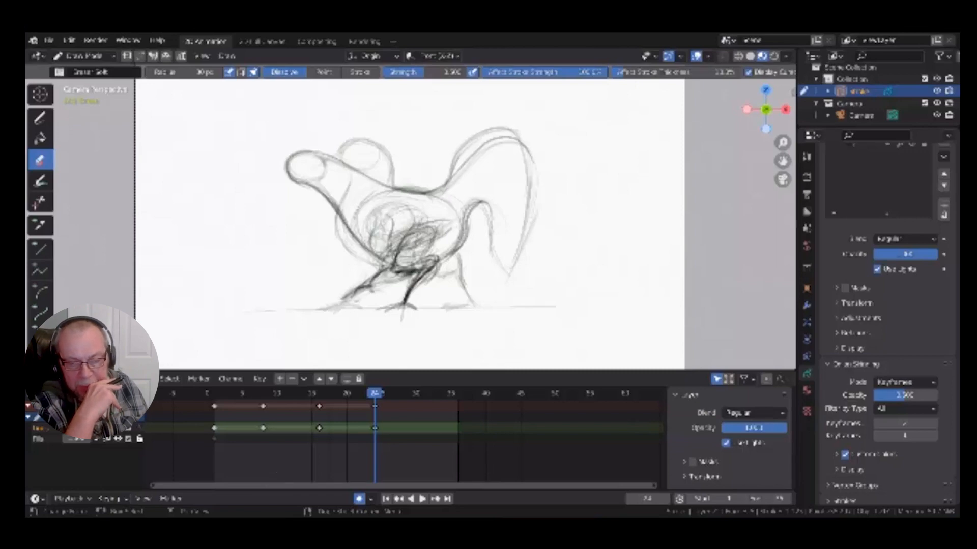
Switch to the Blender rooster sketch and rework the standing leg on frame 24 with the eraser and pencil.
mouse_move(421, 284)
left_mouse_down()
mouse_move(399, 275)
mouse_move(416, 273)
mouse_move(435, 237)
left_mouse_up()
left_click(40, 118)
left_click_drag(419, 274, 405, 303)
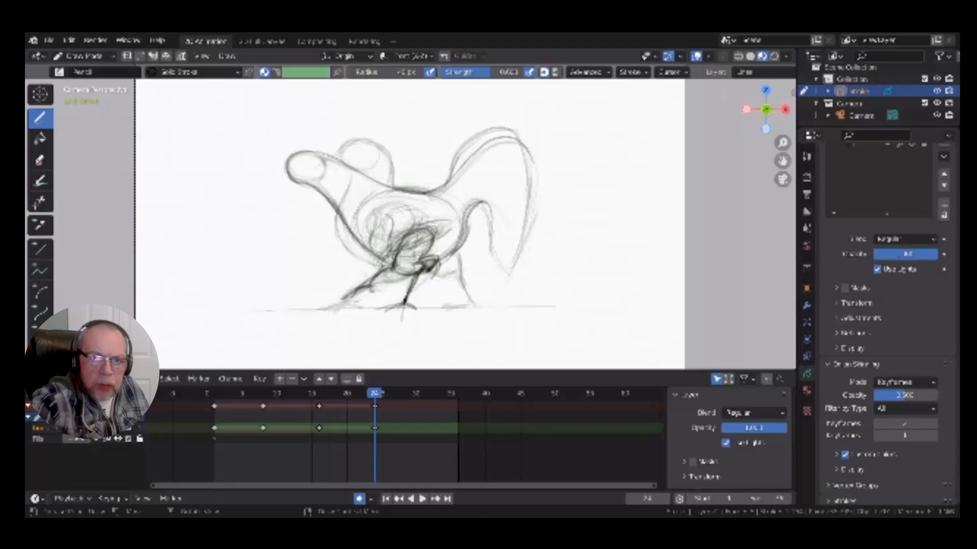
key("e")
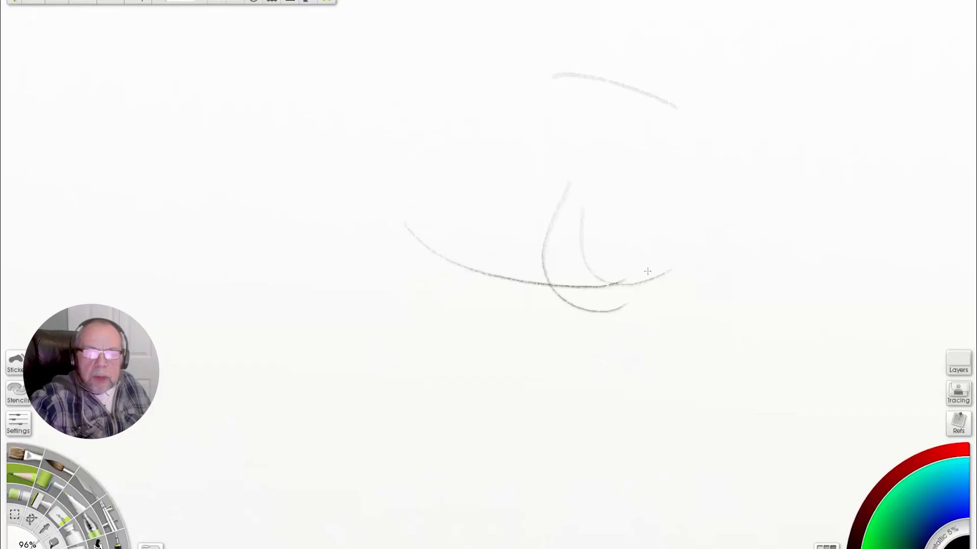
Sketch the front leg reaching forward from the body in ArtRage, with the lower thigh edges and a long shank.
mouse_move(676, 183)
left_mouse_down()
mouse_move(674, 389)
mouse_move(689, 297)
mouse_move(679, 176)
mouse_move(635, 138)
mouse_move(697, 110)
mouse_move(392, 311)
left_mouse_up()
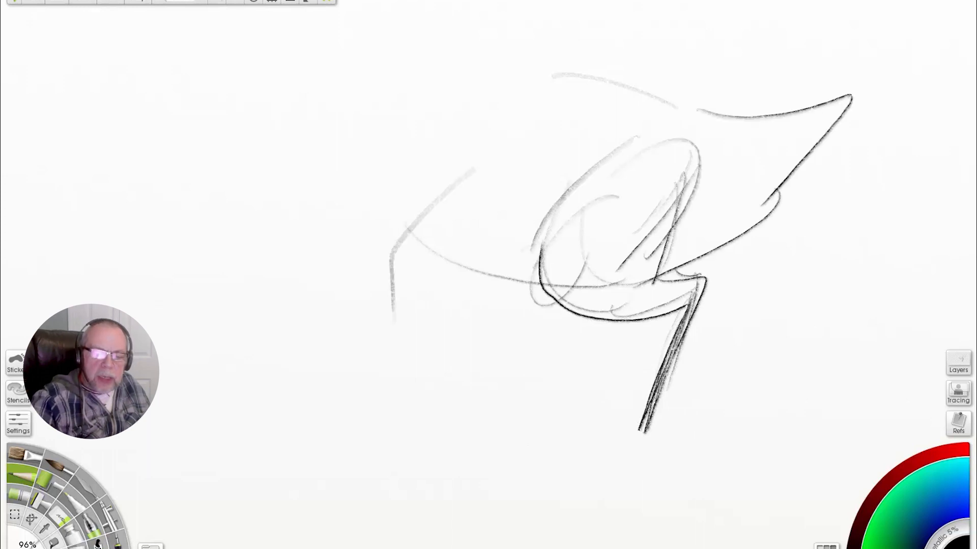
left_click_drag(537, 265, 318, 353)
left_click_drag(407, 228, 268, 405)
mouse_move(528, 240)
left_mouse_down()
mouse_move(492, 294)
mouse_move(281, 403)
left_mouse_up()
mouse_move(281, 404)
left_mouse_down()
mouse_move(418, 316)
mouse_move(427, 203)
left_mouse_up()
left_click_drag(402, 231, 472, 151)
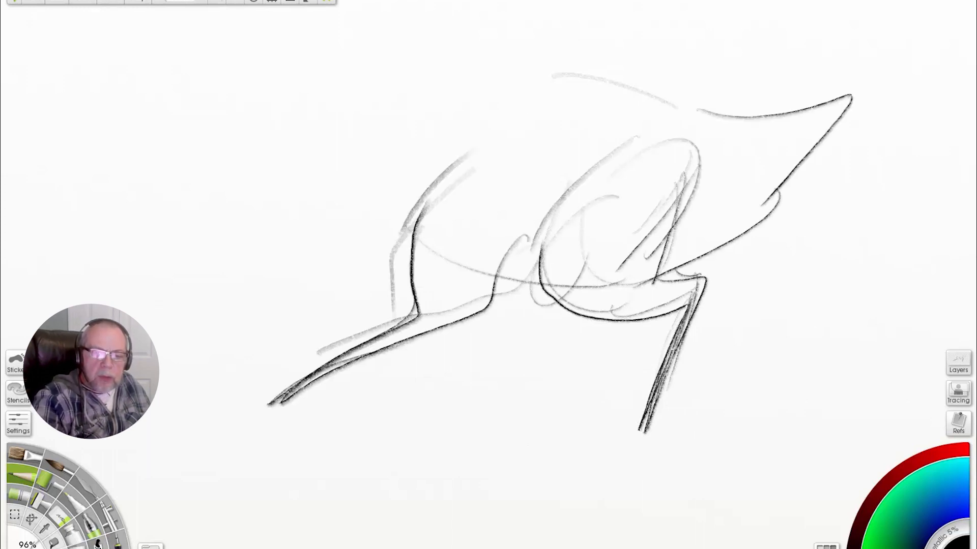
Draw the front thigh as a long slanted oval and add curved contours for the rear thigh behind it.
left_click_drag(494, 278, 651, 98)
left_click_drag(459, 166, 524, 237)
left_click_drag(578, 84, 392, 324)
mouse_move(392, 323)
left_mouse_down()
mouse_move(555, 297)
mouse_move(595, 79)
left_mouse_up()
left_click_drag(628, 99, 574, 268)
left_click_drag(615, 119, 660, 119)
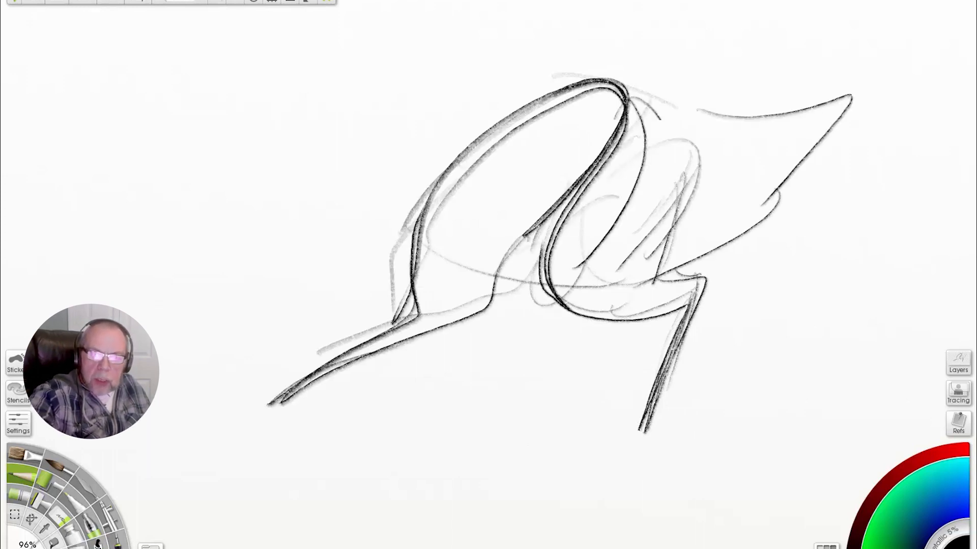
left_click_drag(613, 268, 676, 153)
left_click_drag(631, 285, 715, 173)
left_click_drag(644, 282, 704, 300)
Draw the forward foot at the end of the front shank with long front toes and a short back toe.
left_click_drag(437, 325, 178, 440)
left_click_drag(277, 404, 305, 434)
mouse_move(178, 437)
left_mouse_down()
mouse_move(285, 402)
mouse_move(176, 421)
left_mouse_up()
left_click_drag(176, 421, 334, 362)
left_click_drag(259, 396, 394, 326)
Shade the lower part of the front thigh with hatching and mark its edge where it meets the belly.
mouse_move(496, 260)
left_mouse_down()
mouse_move(446, 339)
mouse_move(280, 401)
left_mouse_up()
left_click_drag(445, 193, 402, 324)
mouse_move(433, 230)
left_mouse_down()
mouse_move(512, 238)
mouse_move(436, 316)
left_mouse_up()
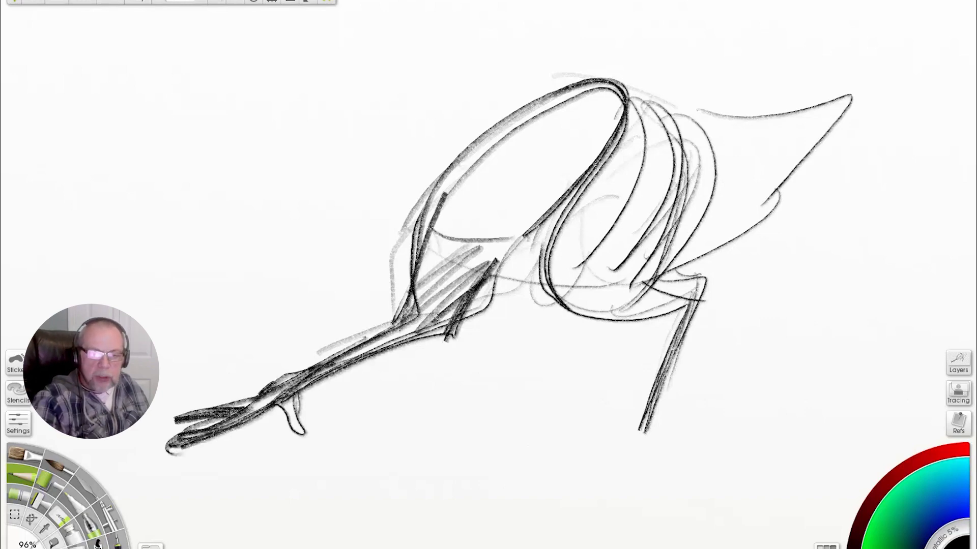
mouse_move(490, 252)
left_mouse_down()
mouse_move(621, 102)
mouse_move(438, 216)
left_mouse_up()
Outline and hatch the lower part of the rear thigh and darken its back contour.
mouse_move(543, 275)
left_mouse_down()
mouse_move(661, 241)
mouse_move(704, 279)
left_mouse_up()
left_click_drag(598, 269, 654, 247)
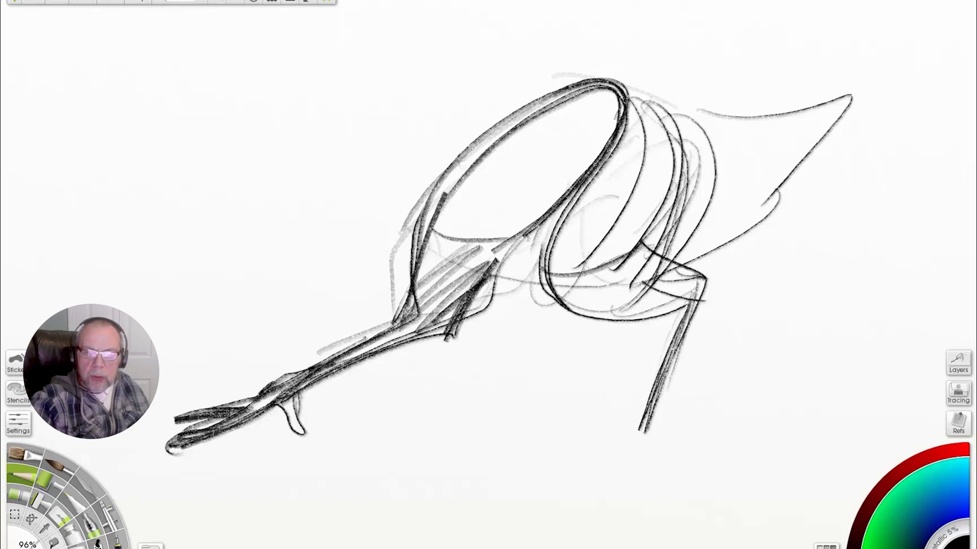
left_click_drag(564, 300, 657, 254)
left_click_drag(585, 321, 722, 278)
left_click_drag(575, 274, 681, 249)
mouse_move(663, 67)
left_mouse_down()
mouse_move(618, 260)
mouse_move(741, 295)
left_mouse_up()
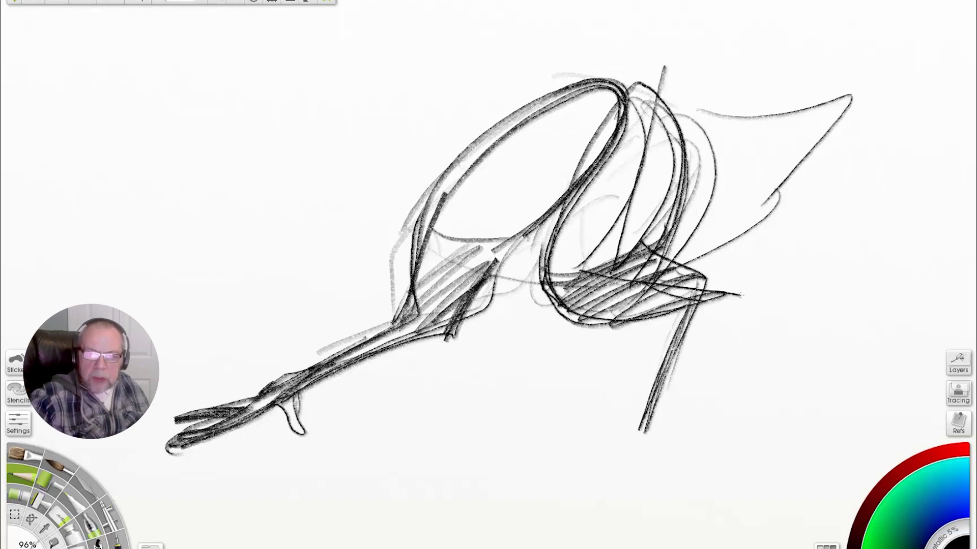
Reinforce the front thigh's contour, draw the belly curve across both thighs, and add an arc linking the two legs underneath.
mouse_move(604, 106)
left_mouse_down()
mouse_move(462, 211)
mouse_move(420, 330)
left_mouse_up()
left_click_drag(454, 178, 386, 329)
mouse_move(389, 321)
left_mouse_down()
mouse_move(453, 167)
mouse_move(581, 178)
mouse_move(465, 299)
left_mouse_up()
mouse_move(384, 248)
left_mouse_down()
mouse_move(547, 291)
mouse_move(732, 234)
left_mouse_up()
left_click_drag(732, 234, 372, 257)
mouse_move(611, 319)
left_mouse_down()
mouse_move(631, 450)
mouse_move(326, 393)
left_mouse_up()
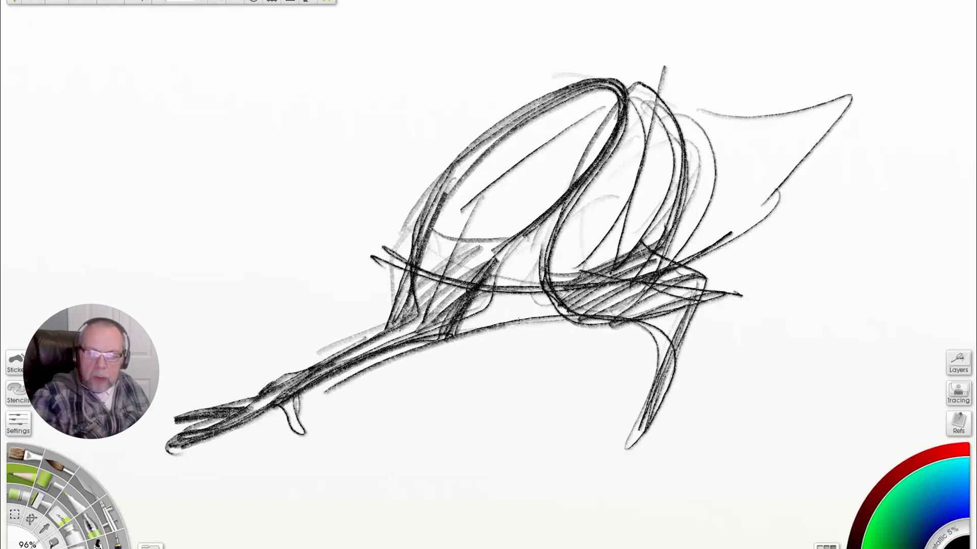
Sketch guide lines for the rear leg's positions and rough in its planted foot and toes.
left_click_drag(503, 326, 617, 468)
mouse_move(612, 321)
left_mouse_down()
mouse_move(225, 436)
mouse_move(630, 440)
mouse_move(610, 462)
left_mouse_up()
mouse_move(704, 284)
left_mouse_down()
mouse_move(627, 452)
mouse_move(503, 462)
left_mouse_up()
left_click_drag(629, 446, 542, 472)
left_click_drag(523, 440, 661, 441)
left_click_drag(637, 446, 682, 461)
Trace sweeping action lines between the forward foot and the rear leg, and reinforce the tail edge.
left_click_drag(658, 359, 223, 435)
left_click_drag(224, 435, 671, 364)
left_click_drag(674, 280, 842, 109)
left_click_drag(839, 116, 675, 281)
left_click_drag(645, 436, 631, 447)
mouse_move(175, 448)
left_mouse_down()
mouse_move(291, 379)
mouse_move(642, 328)
left_mouse_up()
left_click_drag(608, 320, 301, 399)
left_click_drag(499, 290, 462, 304)
Add strokes along the front thigh and sweeping curves over the chest and back of the body.
mouse_move(469, 296)
left_mouse_down()
mouse_move(561, 288)
mouse_move(423, 318)
left_mouse_up()
left_click_drag(417, 231, 383, 333)
left_click_drag(322, 173, 410, 280)
mouse_move(736, 145)
left_mouse_down()
mouse_move(571, 52)
mouse_move(360, 66)
left_mouse_up()
left_click_drag(543, 275, 414, 278)
left_click_drag(307, 59, 404, 273)
left_click_drag(610, 57, 340, 3)
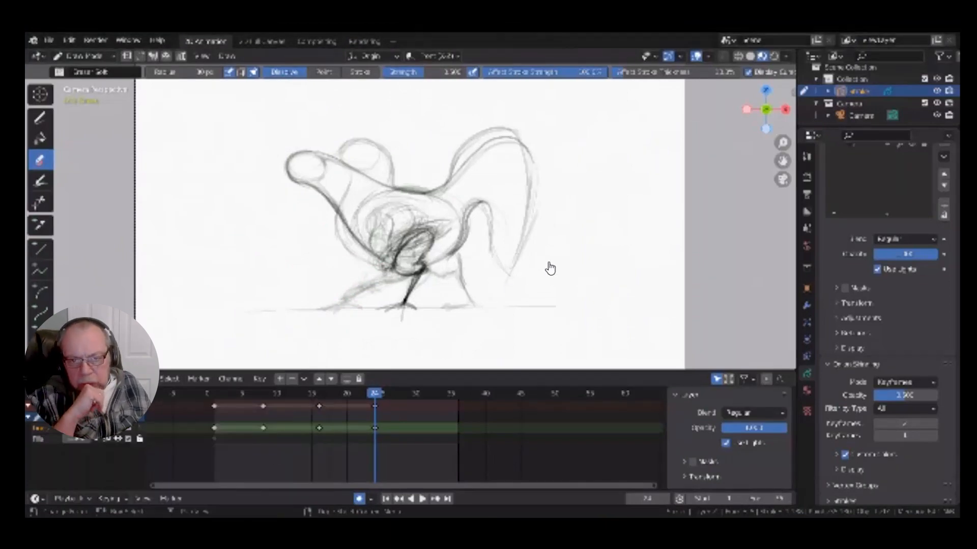
Switch to the Blender rooster sketch and activate the Draw tool.
left_click(40, 118)
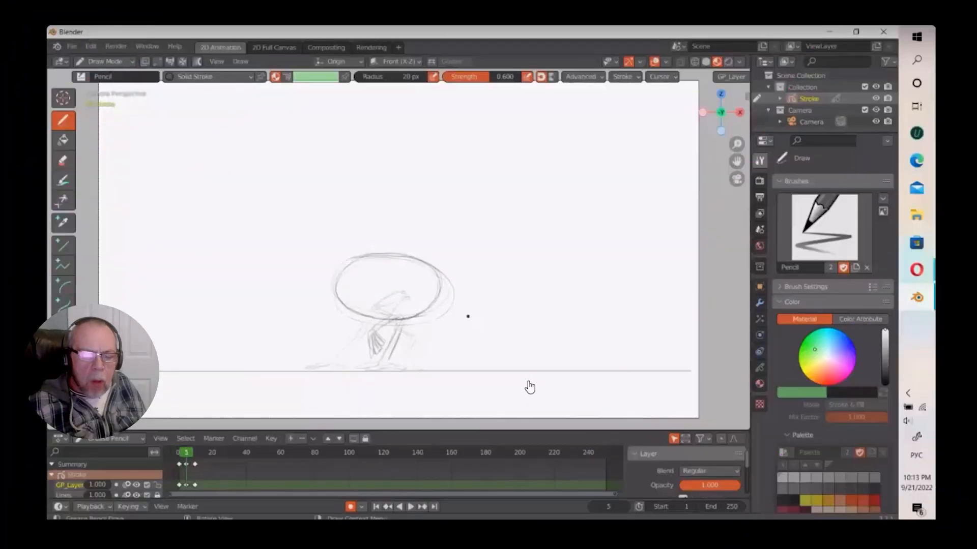
Step through the keyframes at frames 1, 5 and 10 to compare the body ellipse drawings.
key("Up")
key("Up")
key("Down")
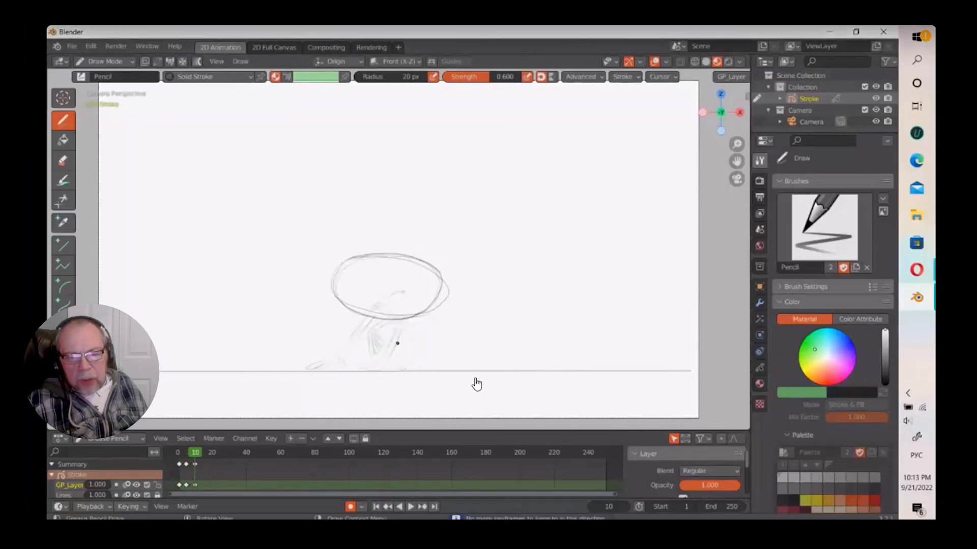
key("Up")
key("Down")
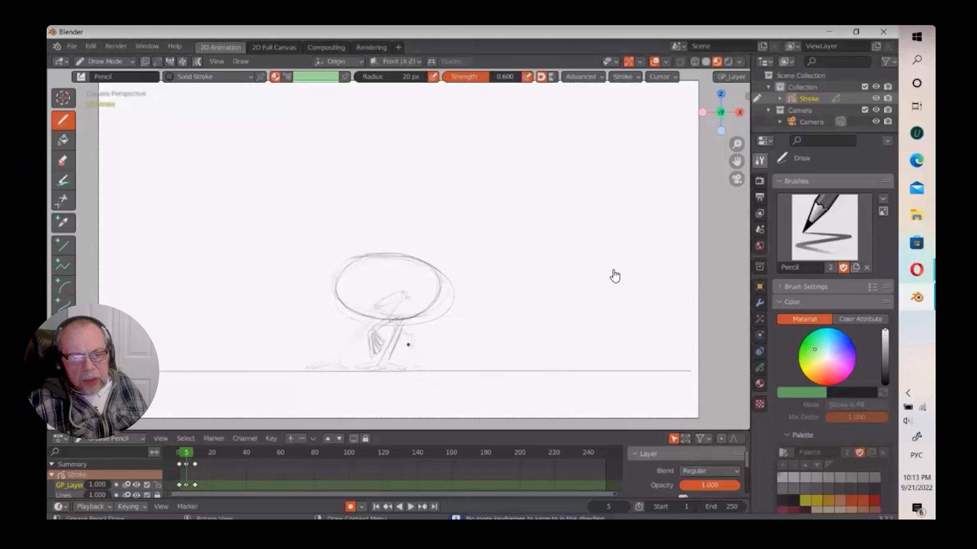
key("Up")
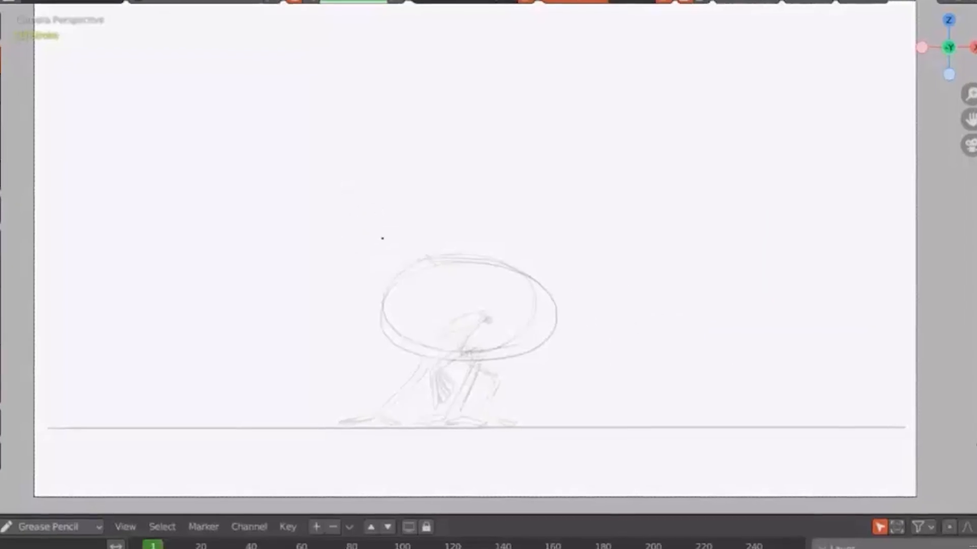
mouse_move(338, 219)
left_mouse_down()
mouse_move(326, 249)
mouse_move(368, 263)
left_mouse_up()
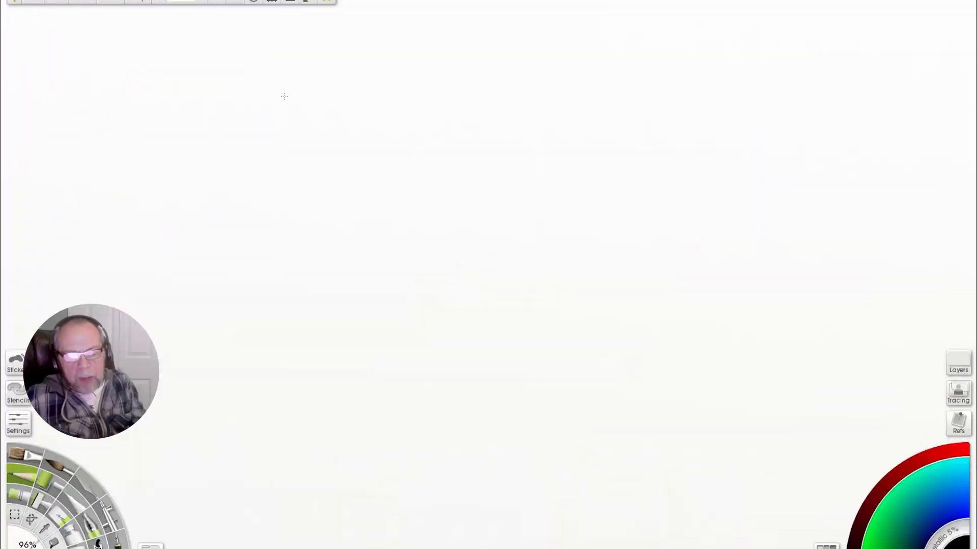
Sketch the rooster's body ellipse on the blank ArtRage canvas and draw a belly line sweeping up into a raised neck.
mouse_move(409, 306)
left_mouse_down()
mouse_move(667, 365)
mouse_move(599, 388)
mouse_move(672, 274)
mouse_move(554, 390)
left_mouse_up()
left_click_drag(636, 223, 510, 195)
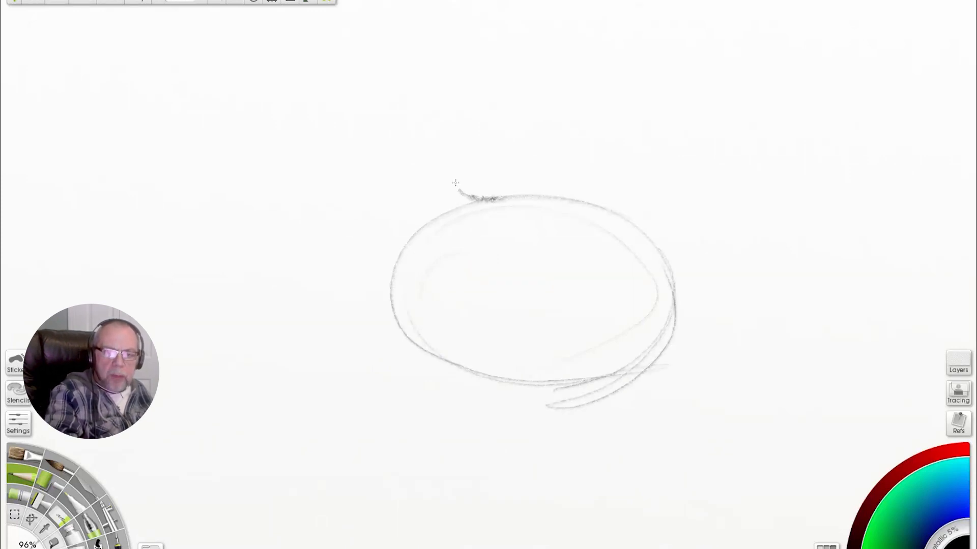
mouse_move(660, 345)
left_mouse_down()
mouse_move(473, 375)
mouse_move(366, 298)
mouse_move(415, 109)
left_mouse_up()
mouse_move(413, 114)
left_mouse_down()
mouse_move(350, 270)
mouse_move(534, 377)
mouse_move(660, 340)
mouse_move(393, 340)
mouse_move(388, 167)
mouse_move(403, 112)
left_mouse_up()
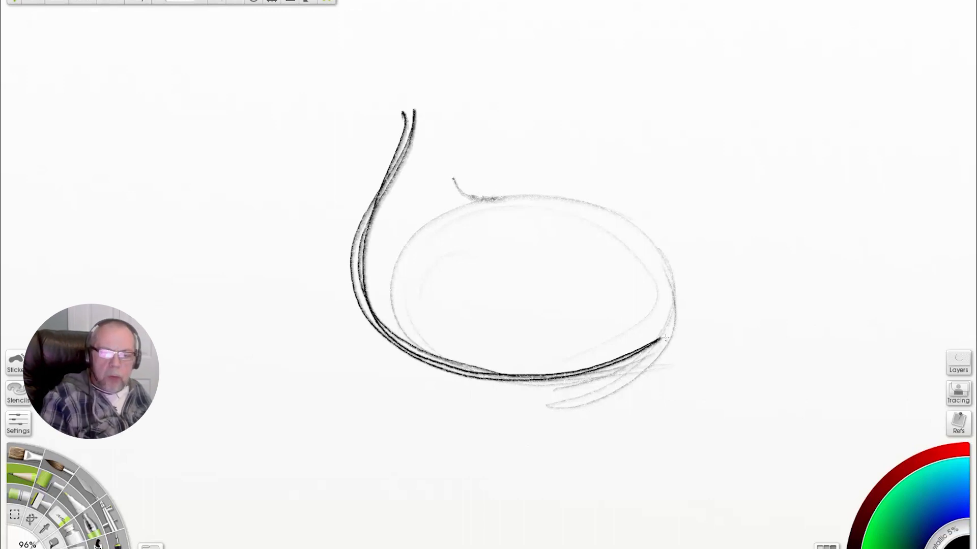
Draw a head oval on the raised neck and a second, forward-stretched neck and head flowing from the same belly line.
mouse_move(664, 338)
left_mouse_down()
mouse_move(517, 378)
mouse_move(253, 202)
left_mouse_up()
mouse_move(438, 132)
left_mouse_down()
mouse_move(427, 73)
mouse_move(394, 111)
mouse_move(395, 132)
left_mouse_up()
left_click_drag(379, 176, 238, 156)
left_click_drag(273, 184, 199, 176)
mouse_move(262, 204)
left_mouse_down()
mouse_move(592, 374)
mouse_move(684, 356)
left_mouse_up()
mouse_move(651, 364)
left_mouse_down()
mouse_move(476, 379)
mouse_move(224, 203)
mouse_move(277, 154)
left_mouse_up()
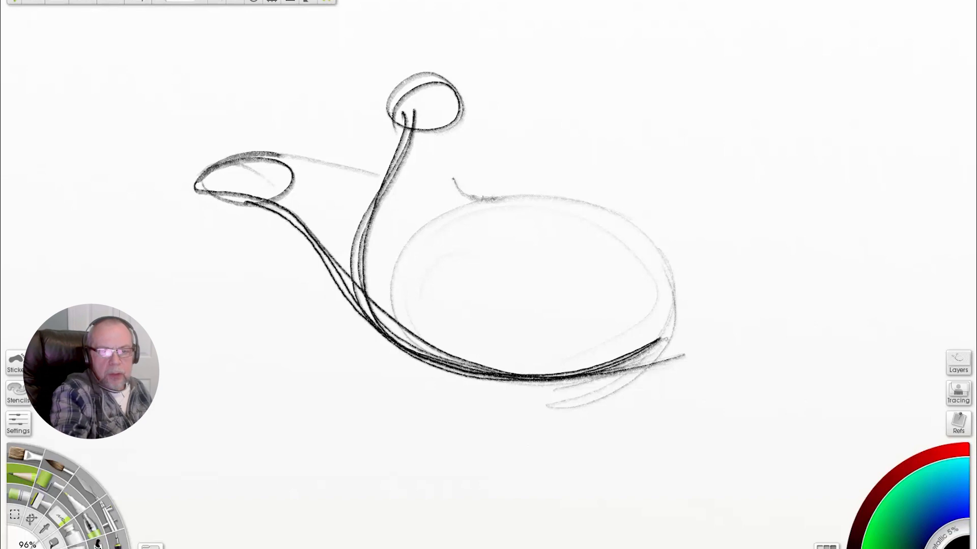
left_click_drag(395, 111, 398, 332)
left_click_drag(196, 194, 666, 358)
Add the beak, wattles and eye to the forward-stretched head.
left_click_drag(157, 206, 254, 210)
left_click_drag(210, 210, 199, 284)
left_click_drag(229, 212, 201, 295)
left_click_drag(229, 214, 245, 218)
left_click_drag(192, 184, 156, 210)
left_click_drag(219, 187, 268, 196)
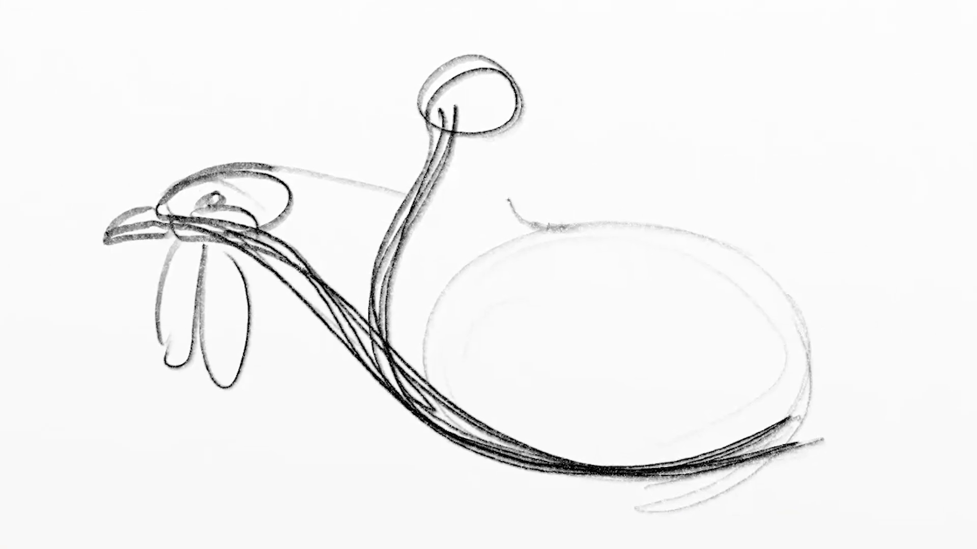
Add the back of the neck, a comb and a beak to the raised head.
mouse_move(529, 117)
left_mouse_down()
mouse_move(514, 203)
mouse_move(544, 224)
left_mouse_up()
left_click_drag(422, 82, 569, 61)
left_click_drag(428, 132, 391, 143)
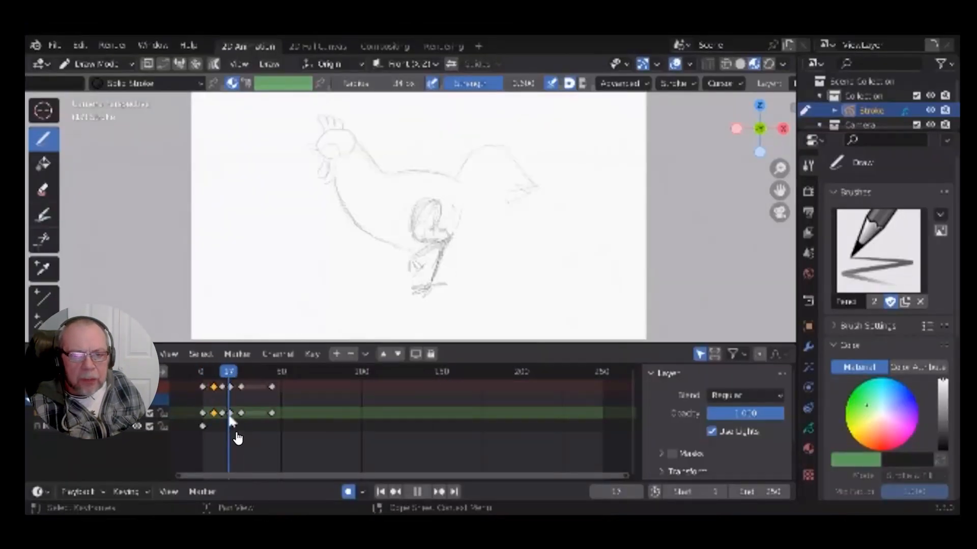
Stop the Blender playback and scrub through the rooster walk's keyframes.
key("space")
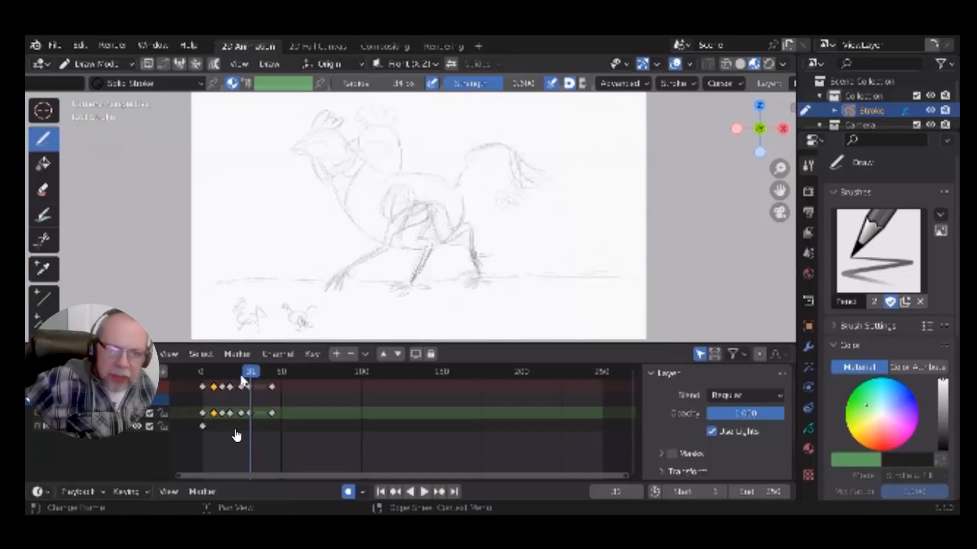
mouse_move(249, 376)
left_mouse_down()
mouse_move(224, 389)
mouse_move(238, 395)
left_mouse_up()
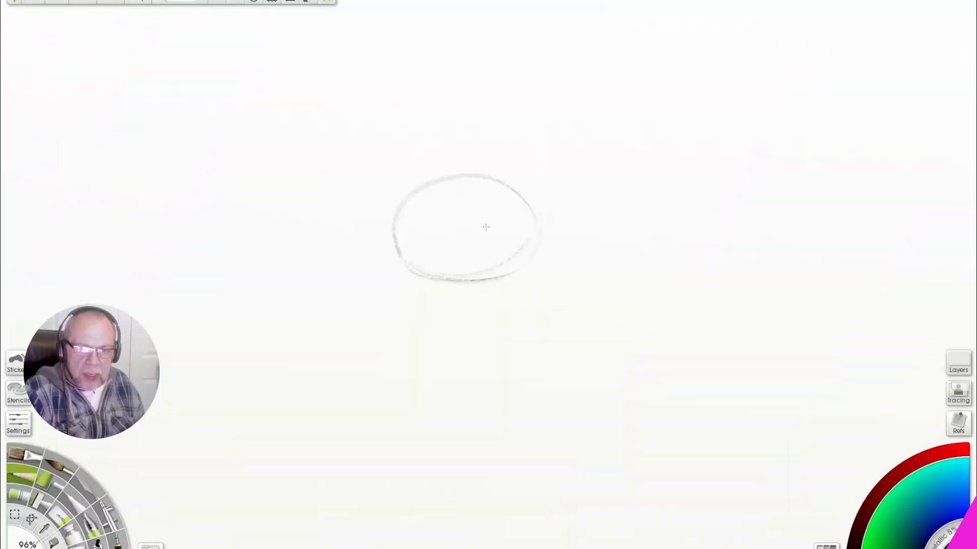
Construct the rooster's head inside the oval in ArtRage with guide curves, a cheek arc and a pointed, two-part beak.
left_click_drag(404, 232, 537, 222)
left_click_drag(514, 265, 506, 250)
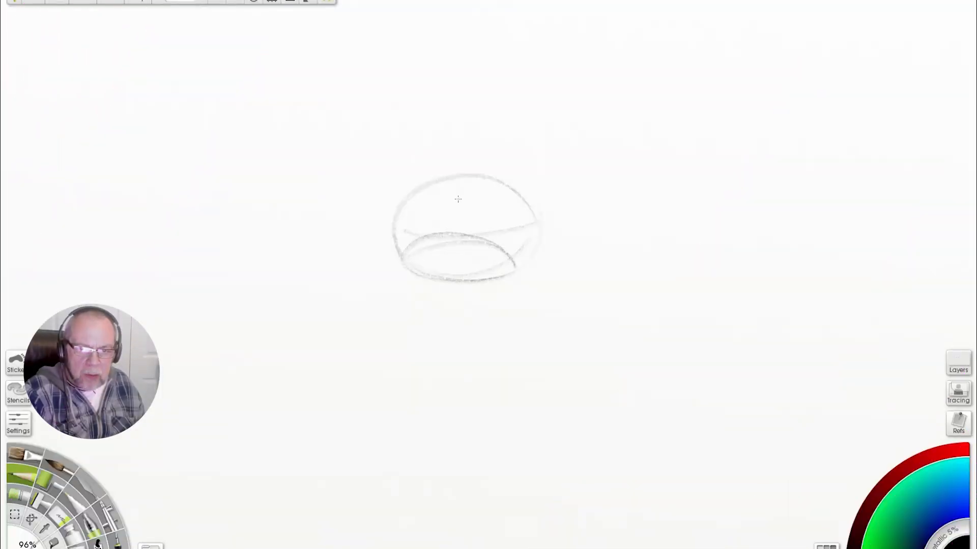
left_click_drag(408, 222, 538, 199)
mouse_move(398, 225)
left_mouse_down()
mouse_move(407, 227)
mouse_move(346, 256)
left_mouse_up()
left_click_drag(406, 227, 415, 249)
left_click_drag(347, 258, 411, 254)
mouse_move(353, 266)
left_mouse_down()
mouse_move(411, 275)
mouse_move(514, 265)
left_mouse_up()
Draw the eye above the cheek and reinforce the forehead and crown contour.
left_click_drag(391, 223, 460, 177)
left_click_drag(441, 213, 443, 209)
left_click_drag(387, 224, 496, 178)
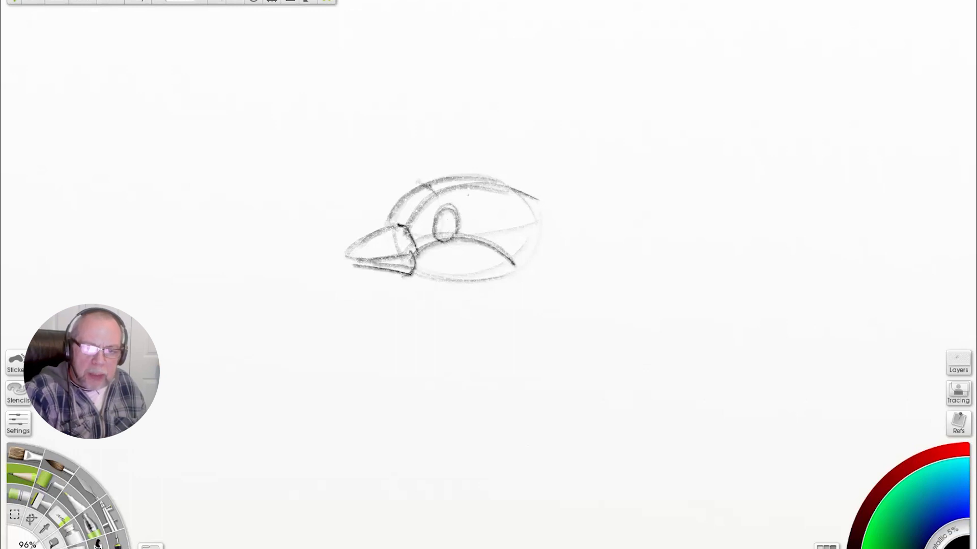
Shade the back of the head behind the eye and darken the cheek's lower edge, the crown contour and the forehead.
left_click_drag(436, 224, 445, 211)
mouse_move(450, 249)
left_mouse_down()
mouse_move(535, 199)
mouse_move(539, 260)
left_mouse_up()
left_click_drag(425, 272, 519, 265)
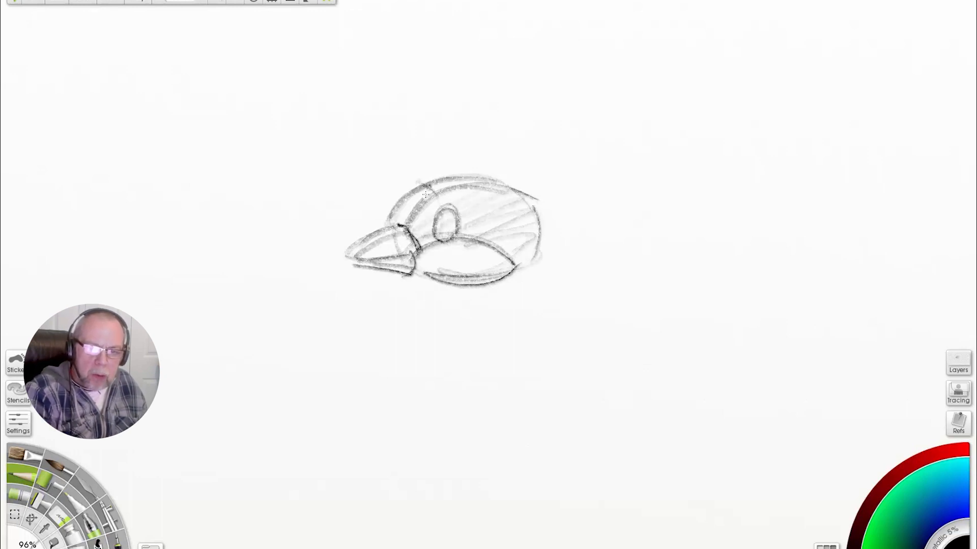
left_click_drag(422, 187, 532, 198)
left_click_drag(388, 225, 430, 185)
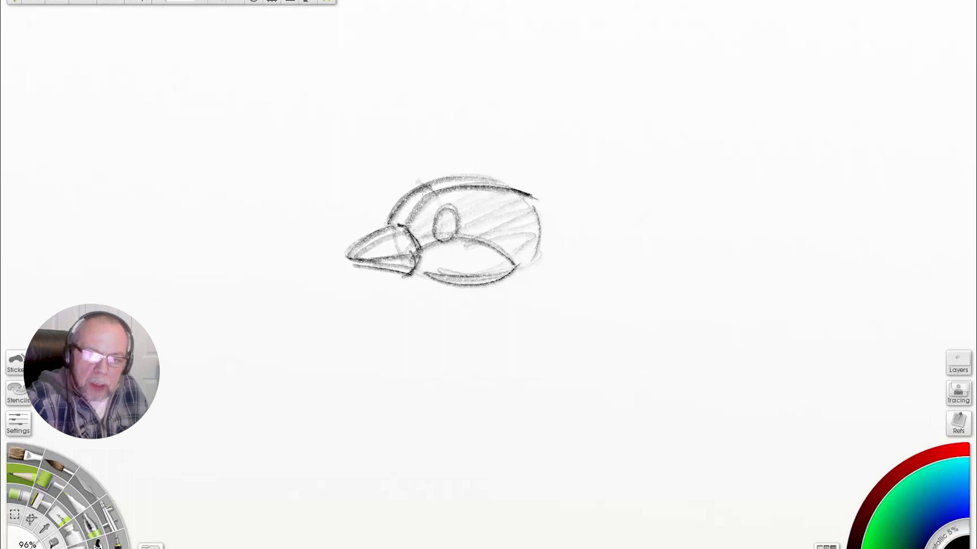
Rough in the comb's curved envelope above the head and sketch a tapered fan shape and a bent band beside the head.
left_click_drag(368, 176, 568, 109)
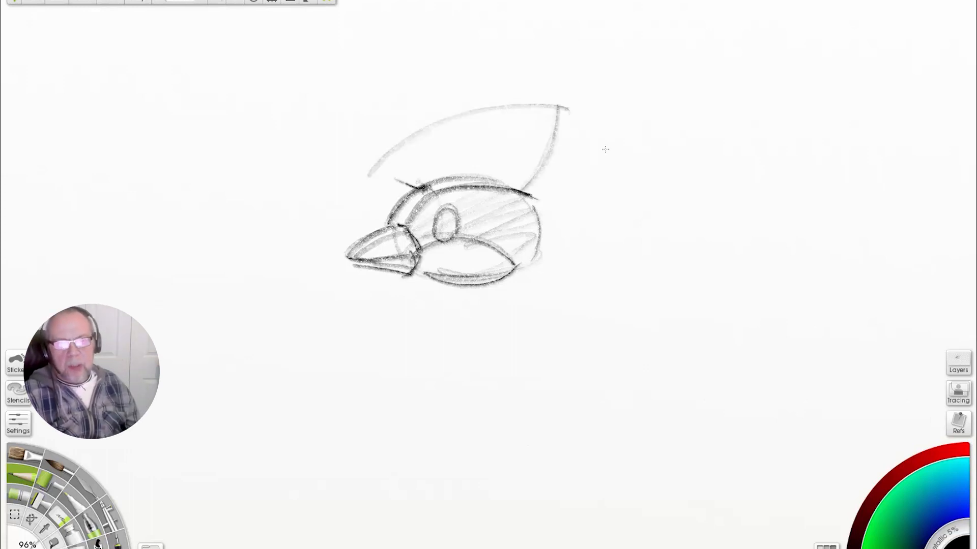
mouse_move(619, 215)
left_mouse_down()
mouse_move(654, 287)
mouse_move(822, 221)
left_mouse_up()
left_click_drag(660, 300, 774, 298)
left_click_drag(832, 219, 821, 238)
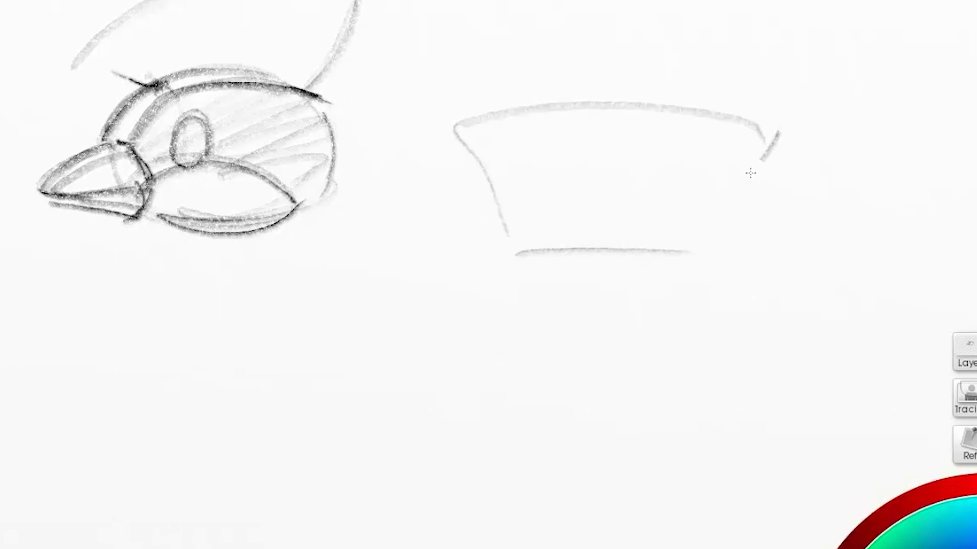
left_click_drag(776, 130, 701, 265)
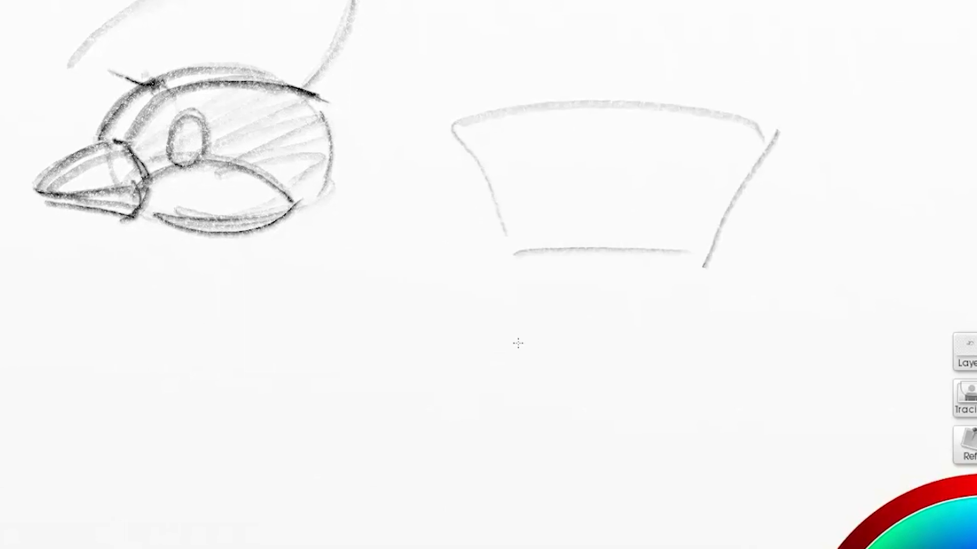
left_click_drag(469, 370, 712, 381)
left_click_drag(483, 388, 696, 454)
left_click_drag(720, 371, 696, 454)
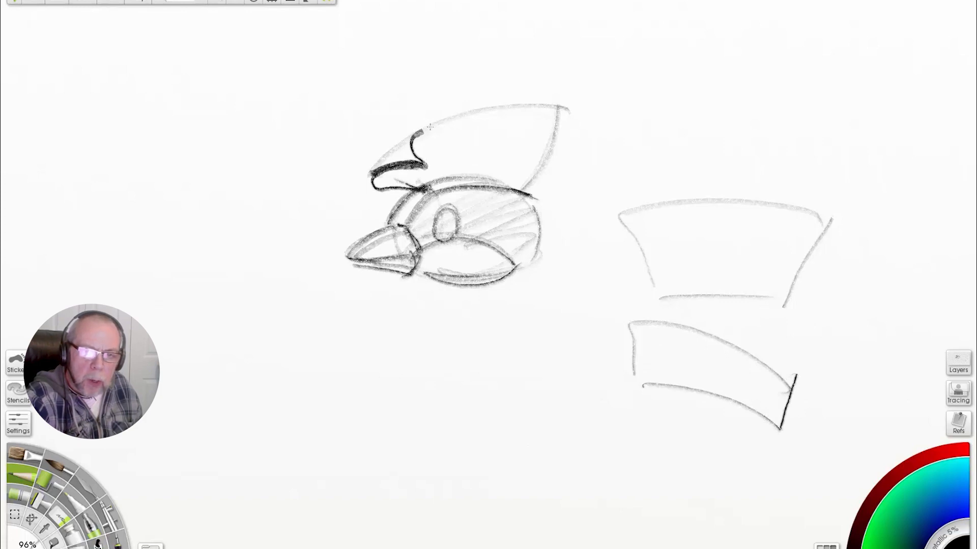
Draw the comb's rounded lobes inside the envelope and add curved inner lines running down to the crown.
left_click_drag(430, 127, 465, 136)
left_click_drag(444, 131, 499, 115)
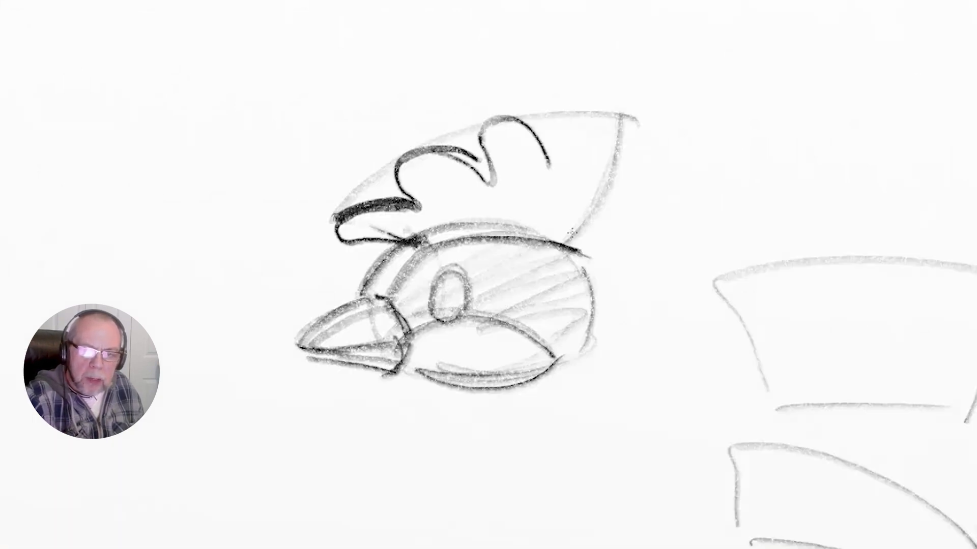
mouse_move(569, 243)
left_mouse_down()
mouse_move(633, 121)
mouse_move(619, 114)
left_mouse_up()
mouse_move(553, 167)
left_mouse_down()
mouse_move(579, 119)
mouse_move(602, 224)
mouse_move(583, 245)
left_mouse_up()
mouse_move(583, 245)
left_mouse_down()
mouse_move(630, 126)
mouse_move(553, 171)
left_mouse_up()
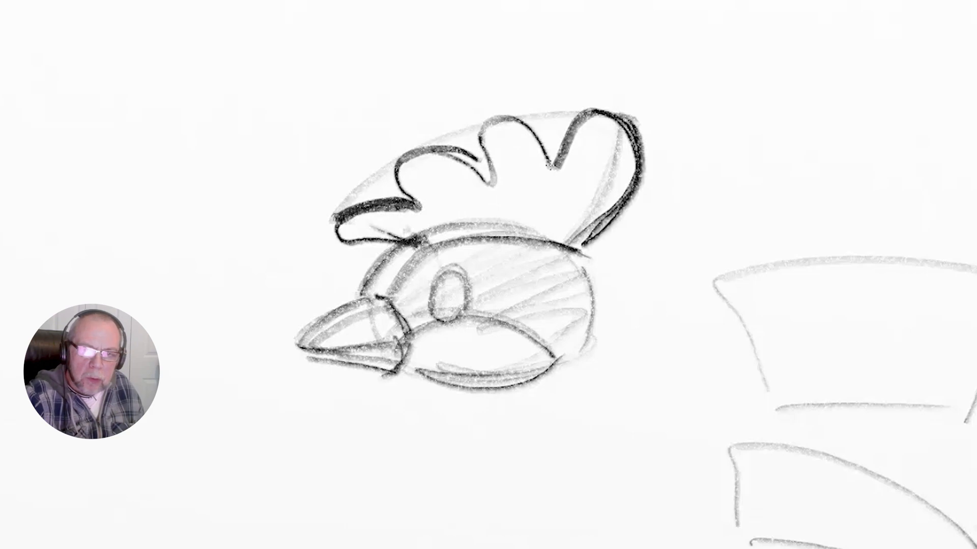
mouse_move(515, 133)
left_mouse_down()
mouse_move(537, 235)
mouse_move(508, 234)
left_mouse_up()
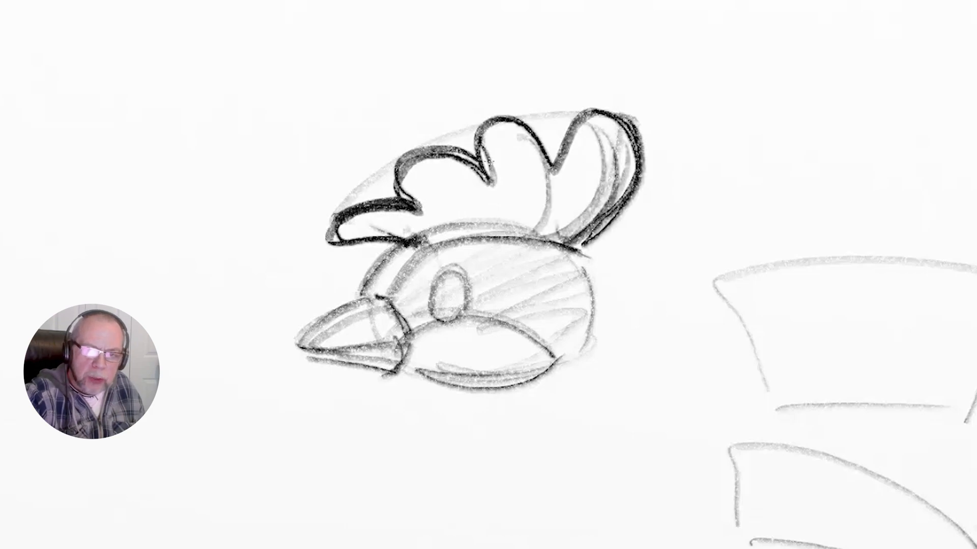
mouse_move(466, 144)
left_mouse_down()
mouse_move(477, 147)
mouse_move(494, 236)
left_mouse_up()
left_click_drag(430, 173, 471, 236)
Sketch the back and front of the neck, wrap curved contour bands around it and sweep the front line into the chest.
left_click_drag(529, 175, 508, 412)
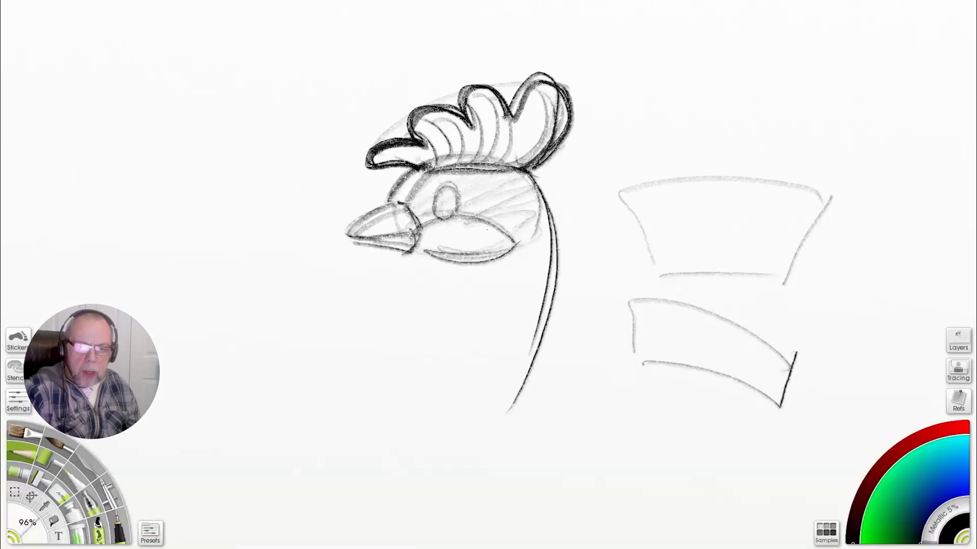
left_click_drag(451, 227, 377, 392)
left_click_drag(461, 219, 341, 438)
left_click_drag(444, 250, 320, 421)
left_click_drag(393, 312, 523, 327)
left_click_drag(433, 296, 537, 305)
left_click_drag(401, 357, 540, 333)
mouse_move(544, 330)
left_mouse_down()
mouse_move(569, 380)
mouse_move(586, 376)
left_mouse_up()
left_click_drag(385, 327, 328, 458)
left_click_drag(338, 422, 442, 530)
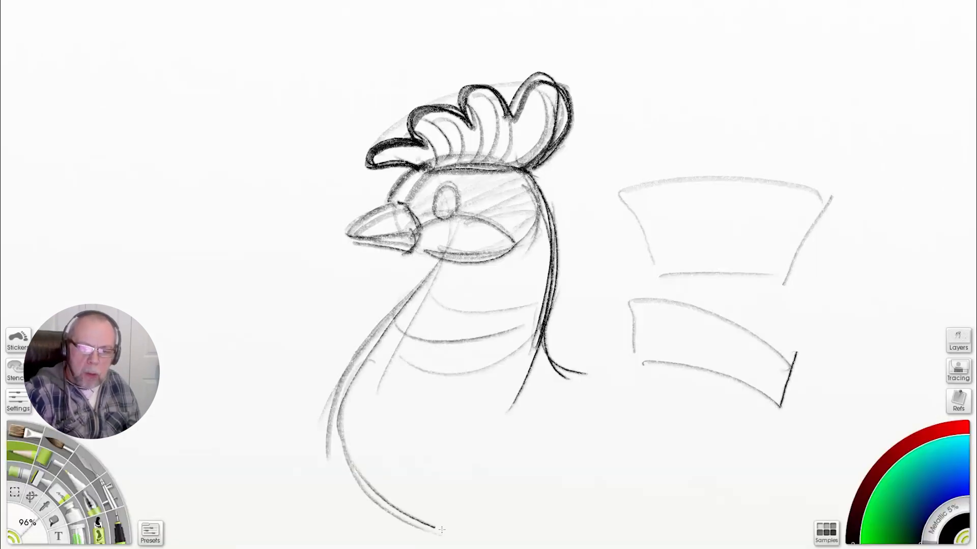
Reinforce the throat, chest and jaw contours and draw the back line sloping from the neck base toward the tail.
left_click_drag(440, 229, 441, 533)
left_click_drag(433, 244, 405, 530)
left_click_drag(542, 232, 421, 249)
mouse_move(531, 351)
left_mouse_down()
mouse_move(357, 488)
mouse_move(735, 393)
left_mouse_up()
left_click_drag(495, 370, 758, 432)
left_click_drag(520, 359, 755, 421)
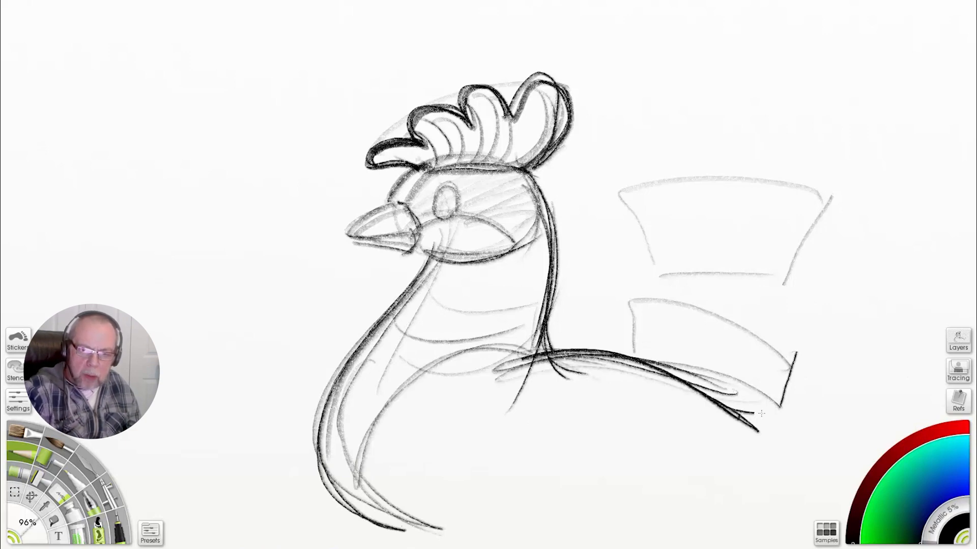
Draw the belly curves and lower chest line, and darken the eye and the brow.
left_click_drag(765, 520, 636, 502)
mouse_move(549, 359)
left_mouse_down()
mouse_move(387, 407)
mouse_move(518, 534)
left_mouse_up()
mouse_move(517, 534)
left_mouse_down()
mouse_move(357, 525)
mouse_move(438, 262)
mouse_move(524, 264)
mouse_move(423, 163)
left_mouse_up()
mouse_move(437, 212)
left_mouse_down()
mouse_move(445, 188)
mouse_move(447, 222)
left_mouse_up()
left_click_drag(438, 172, 411, 209)
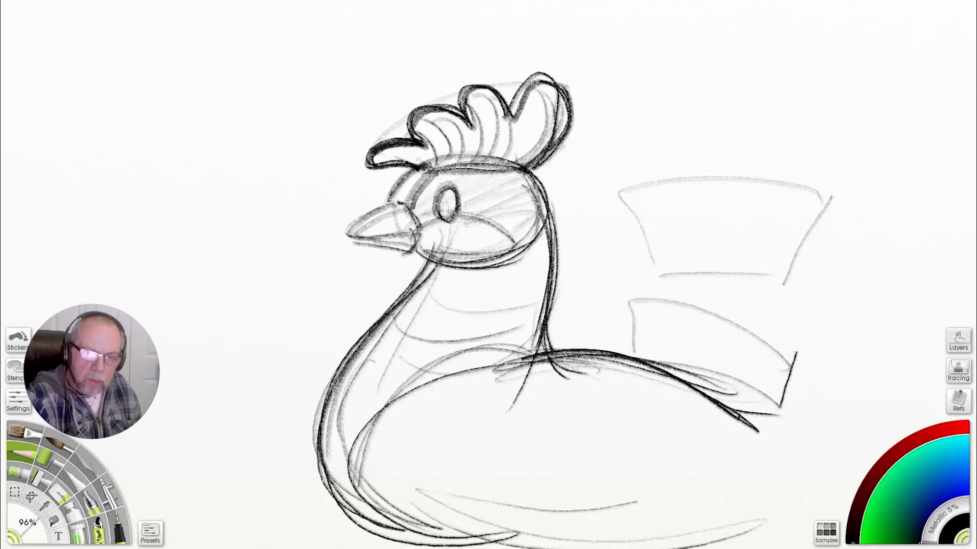
Draw long curved guide lines along the comb's tips and across the crown of the head.
left_click_drag(300, 180, 644, 65)
left_click_drag(224, 249, 485, 87)
left_click_drag(302, 195, 620, 168)
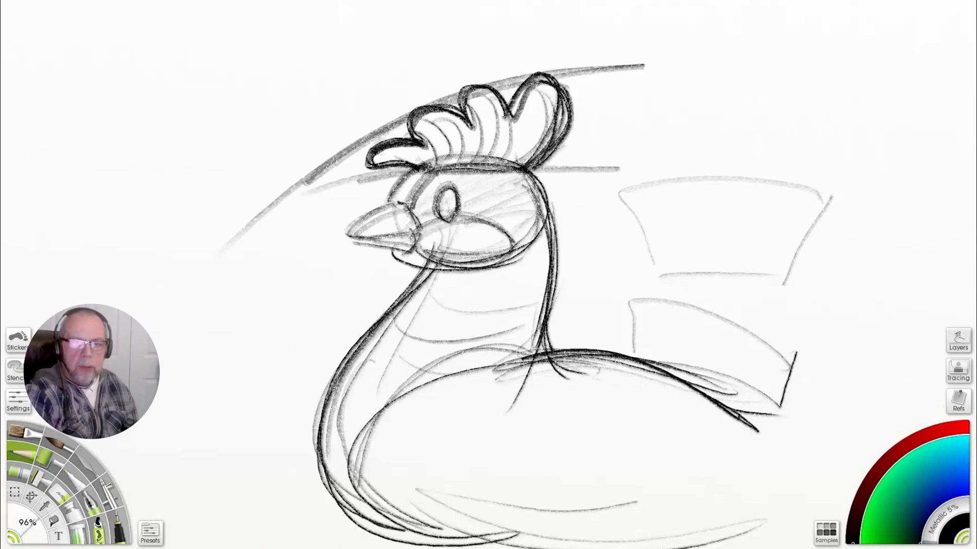
mouse_move(247, 185)
left_mouse_down()
mouse_move(406, 249)
mouse_move(785, 275)
left_mouse_up()
mouse_move(590, 356)
left_mouse_down()
mouse_move(356, 409)
mouse_move(384, 432)
mouse_move(514, 428)
mouse_move(590, 402)
left_mouse_up()
left_click_drag(539, 285, 662, 389)
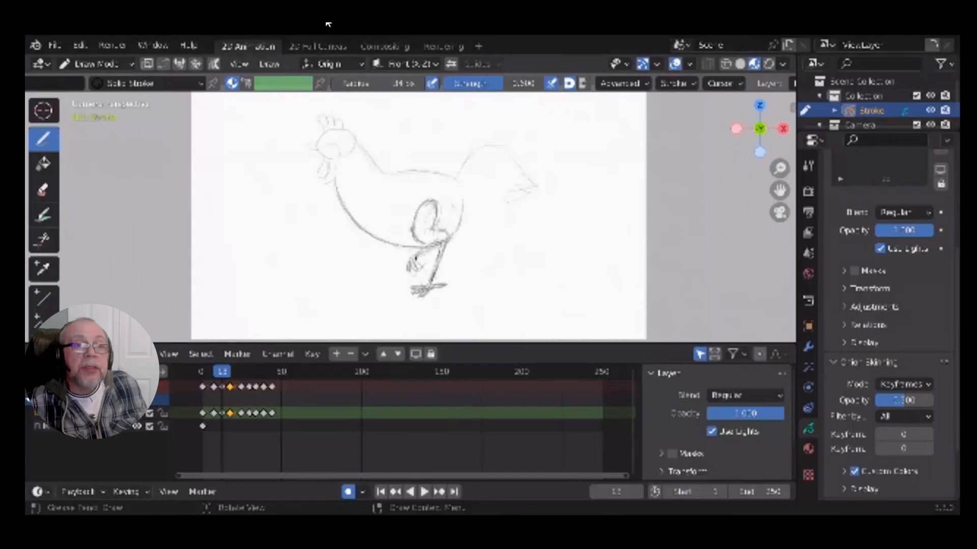
Scrub the rough rooster walk in Blender and sketch a new head oval with centre line, beak and comb on a blank ArtRage canvas.
left_click_drag(222, 373, 238, 389)
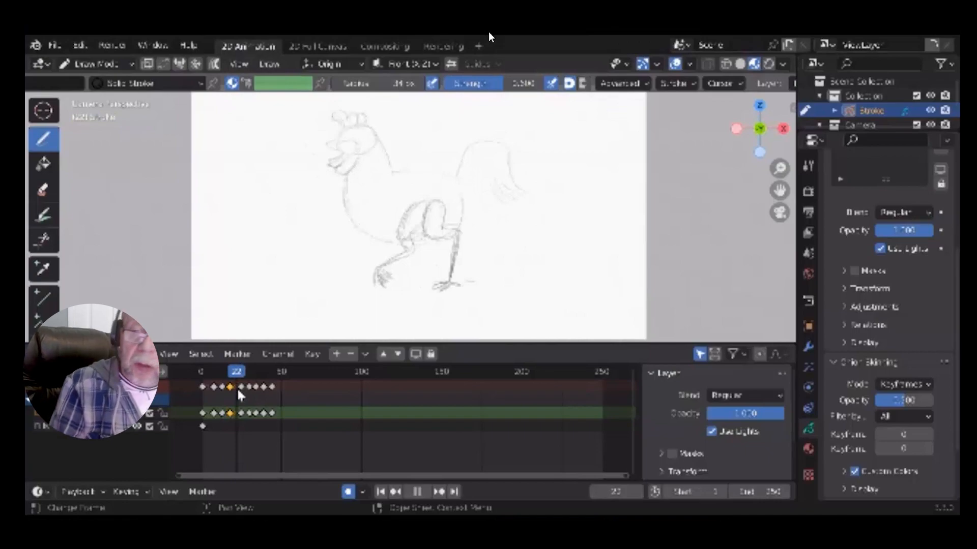
mouse_move(375, 206)
left_mouse_down()
mouse_move(392, 165)
mouse_move(541, 192)
mouse_move(524, 244)
mouse_move(371, 205)
mouse_move(484, 157)
left_mouse_up()
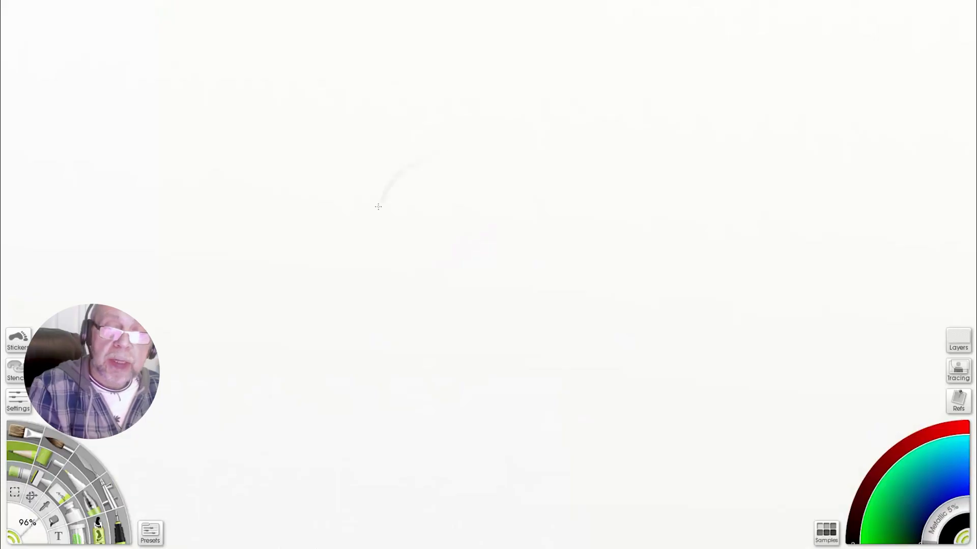
left_click_drag(430, 227, 354, 248)
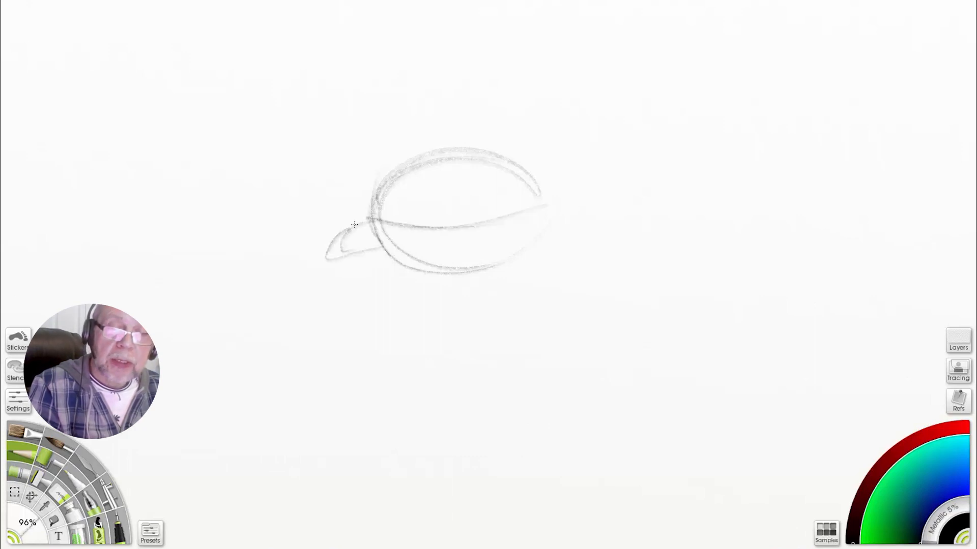
left_click_drag(362, 117, 418, 166)
mouse_move(392, 112)
left_mouse_down()
mouse_move(487, 95)
mouse_move(498, 165)
left_mouse_up()
mouse_move(414, 168)
left_mouse_down()
mouse_move(356, 173)
mouse_move(442, 144)
mouse_move(530, 145)
mouse_move(392, 170)
mouse_move(477, 117)
left_mouse_up()
left_click_drag(669, 269, 704, 373)
left_click_drag(597, 277, 577, 233)
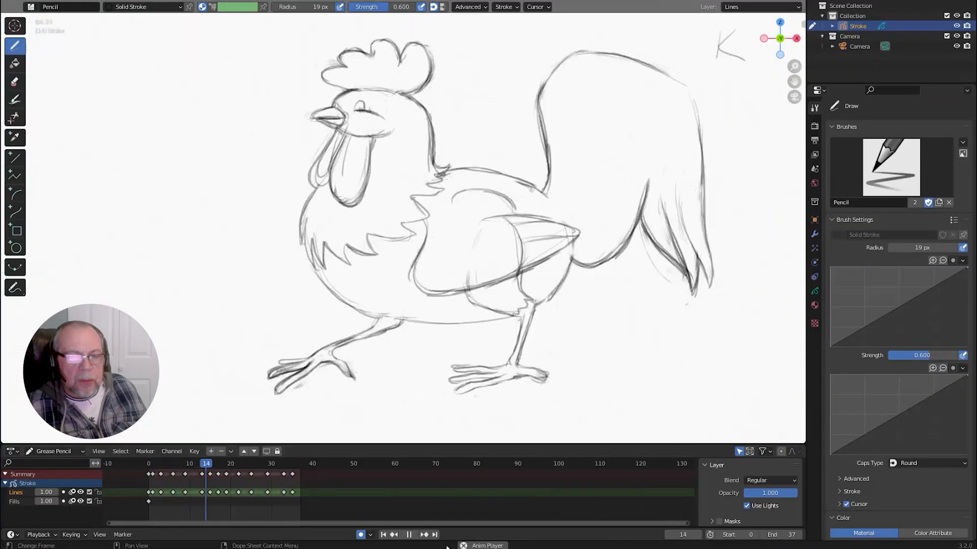
Stop the Blender playback and sketch a straight standing leg with foot, hip curve and upward arrow in ArtRage.
key("space")
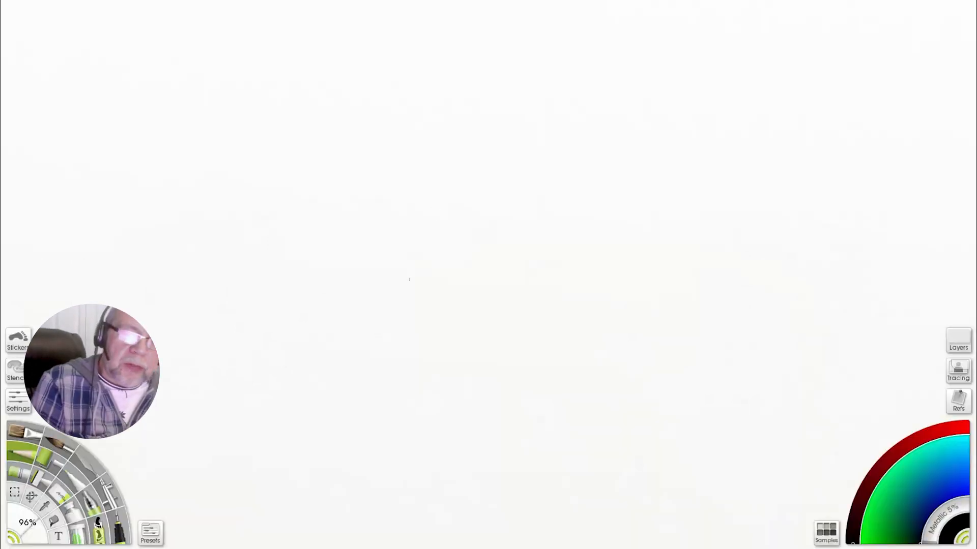
left_click_drag(431, 212, 439, 410)
left_click_drag(440, 166, 454, 430)
mouse_move(431, 144)
left_mouse_down()
mouse_move(451, 415)
mouse_move(450, 448)
mouse_move(421, 465)
left_mouse_up()
left_click_drag(451, 445, 408, 463)
left_click_drag(492, 247, 506, 283)
left_click_drag(517, 310, 509, 424)
left_click_drag(444, 460, 420, 485)
left_click_drag(421, 465, 505, 244)
left_click_drag(425, 140, 535, 152)
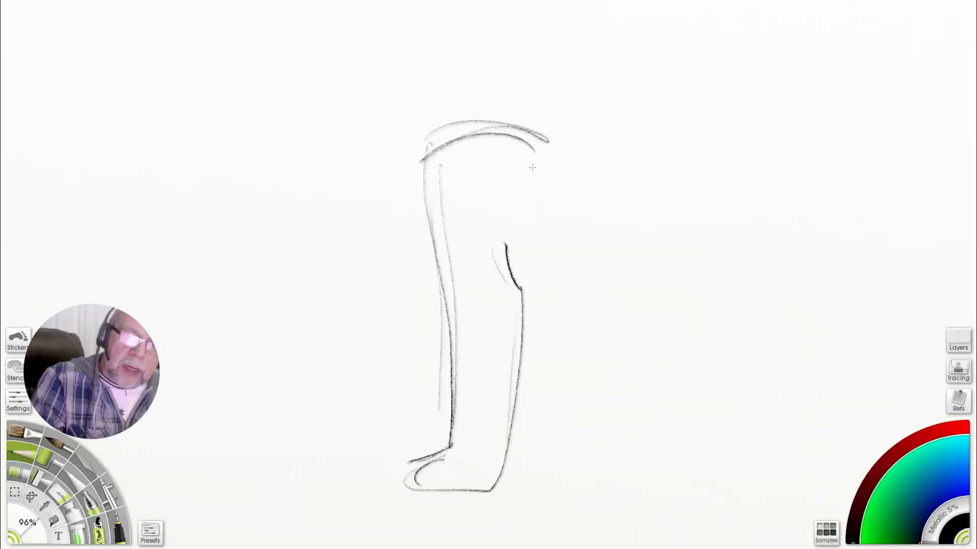
mouse_move(492, 211)
left_mouse_down()
mouse_move(475, 117)
mouse_move(525, 154)
left_mouse_up()
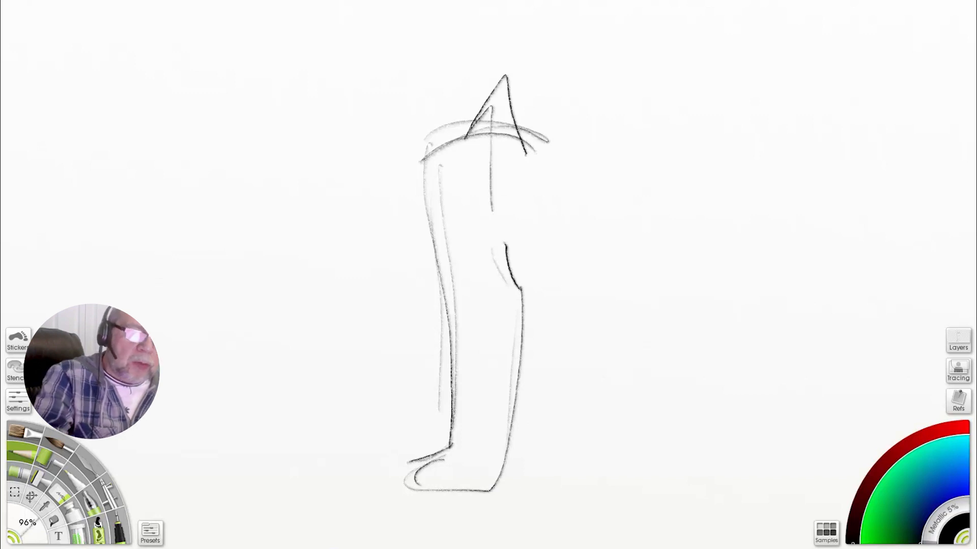
Sketch a second human figure's lower back, hips and supporting leg with foot in side view beside the first leg.
left_click_drag(249, 73, 276, 178)
left_click_drag(198, 53, 185, 152)
left_click_drag(191, 204, 223, 322)
left_click_drag(264, 206, 272, 310)
left_click_drag(234, 334, 248, 440)
left_click_drag(268, 315, 258, 444)
mouse_move(244, 442)
left_mouse_down()
mouse_move(210, 473)
mouse_move(270, 422)
left_mouse_up()
left_click_drag(264, 288, 245, 90)
left_click_drag(213, 52, 208, 31)
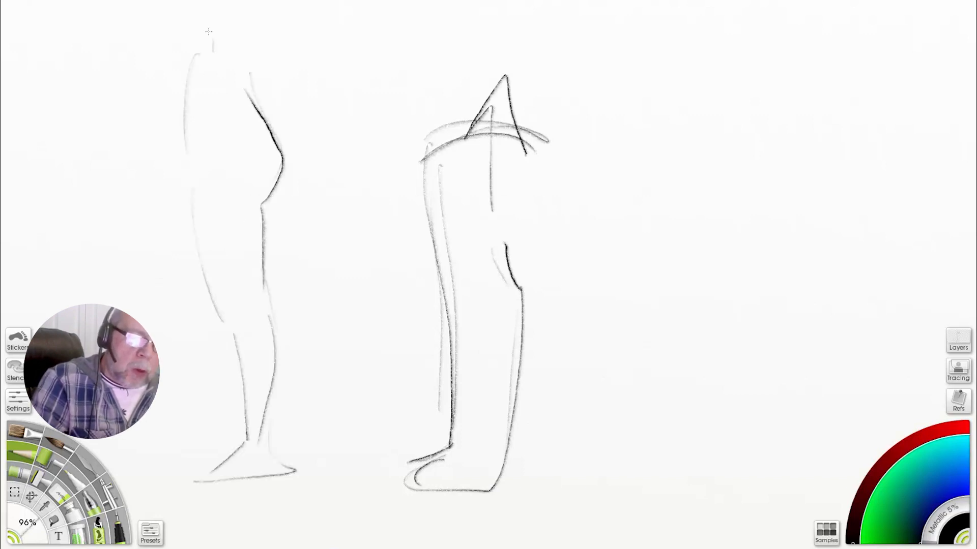
Add the second figure's raised, bent leg and torso lines, and draw a horizontal line across the hips.
left_click_drag(186, 170, 120, 285)
left_click_drag(260, 205, 163, 289)
left_click_drag(118, 300, 229, 355)
left_click_drag(169, 290, 272, 369)
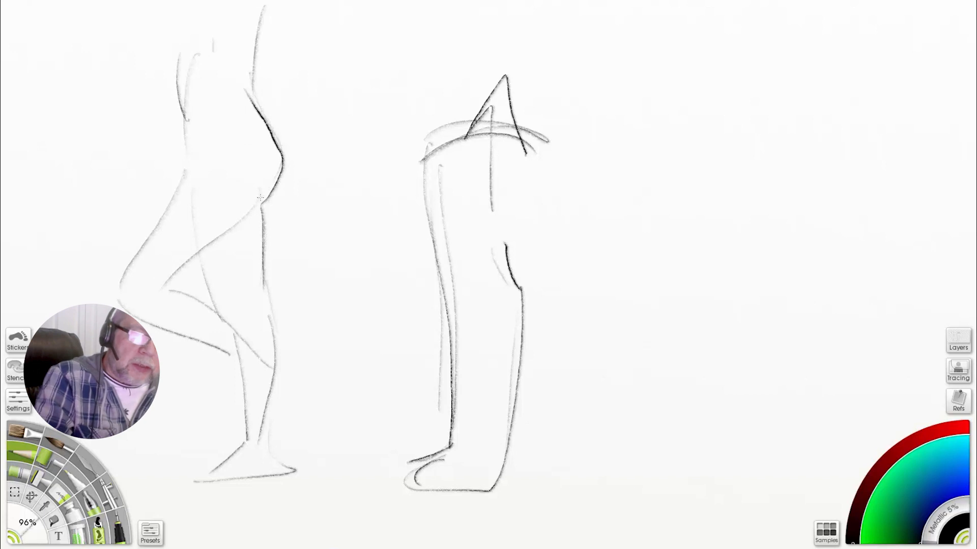
left_click_drag(260, 188, 264, 202)
left_click_drag(186, 157, 199, 191)
left_click_drag(191, 72, 188, 162)
left_click_drag(168, 122, 319, 114)
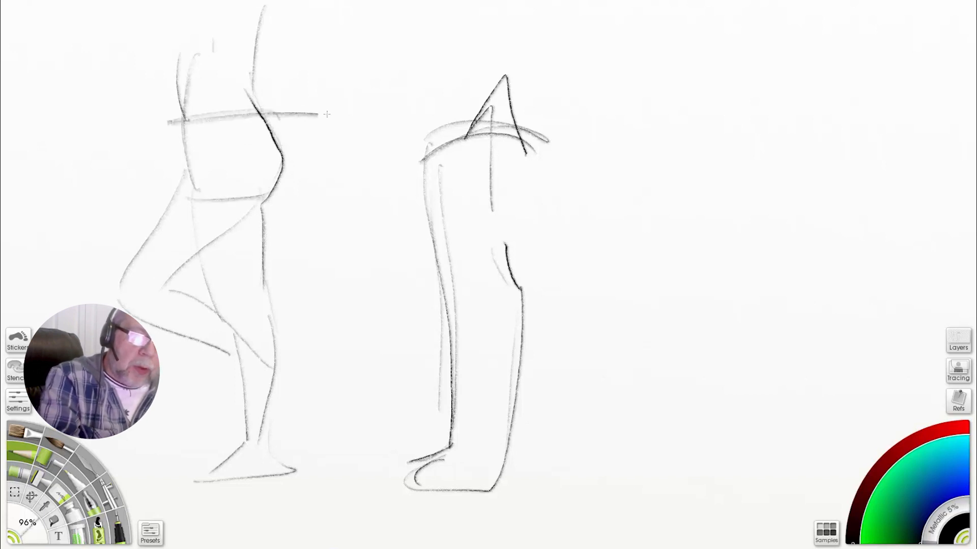
Draw the rooster's body as an oval with a bent supporting leg and foot, and mark its top with crossed reference lines.
mouse_move(794, 174)
left_mouse_down()
mouse_move(814, 214)
mouse_move(744, 267)
left_mouse_up()
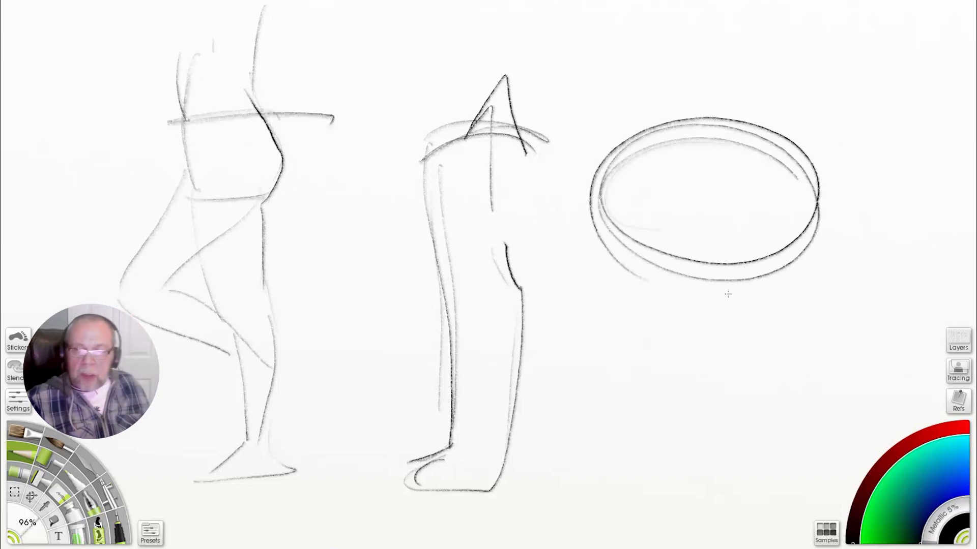
mouse_move(704, 231)
left_mouse_down()
mouse_move(747, 349)
mouse_move(693, 351)
left_mouse_up()
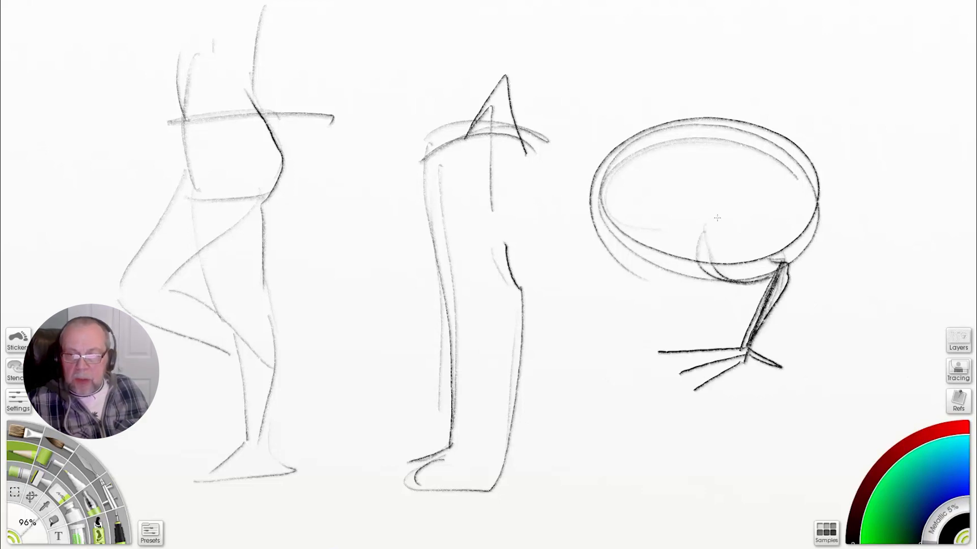
mouse_move(773, 182)
left_mouse_down()
mouse_move(702, 262)
mouse_move(786, 175)
left_mouse_up()
left_click_drag(715, 65, 715, 181)
left_click_drag(699, 113, 770, 118)
left_click_drag(771, 123, 603, 137)
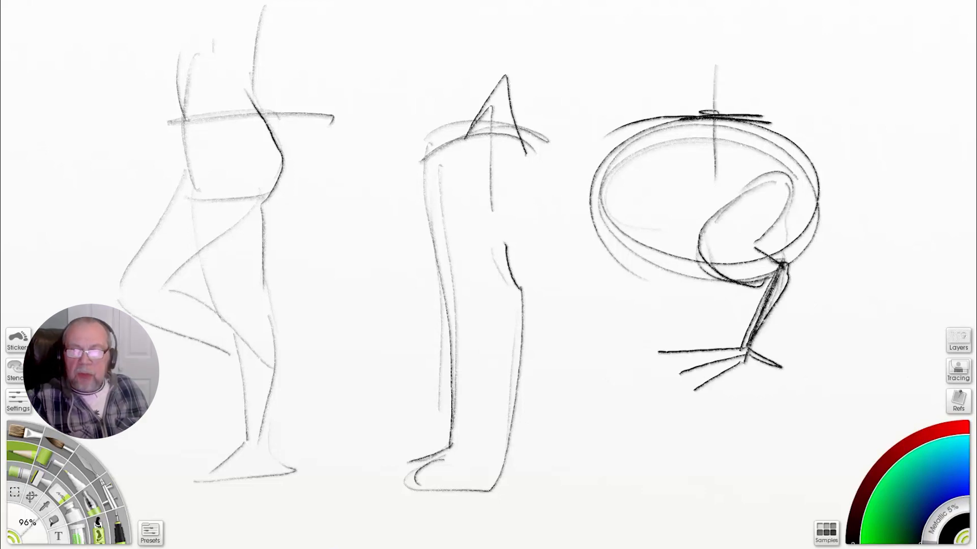
Sketch the rooster's other leg reaching forward from the body, with its thigh, shank and toes.
left_click_drag(656, 244, 539, 328)
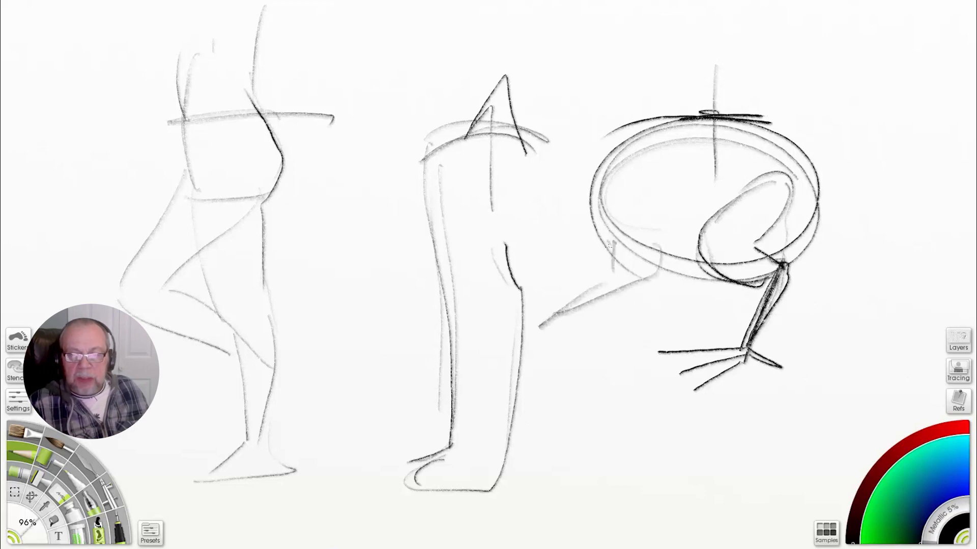
mouse_move(646, 264)
left_mouse_down()
mouse_move(481, 362)
mouse_move(546, 318)
left_mouse_up()
left_click_drag(616, 265, 664, 192)
left_click_drag(722, 159, 654, 255)
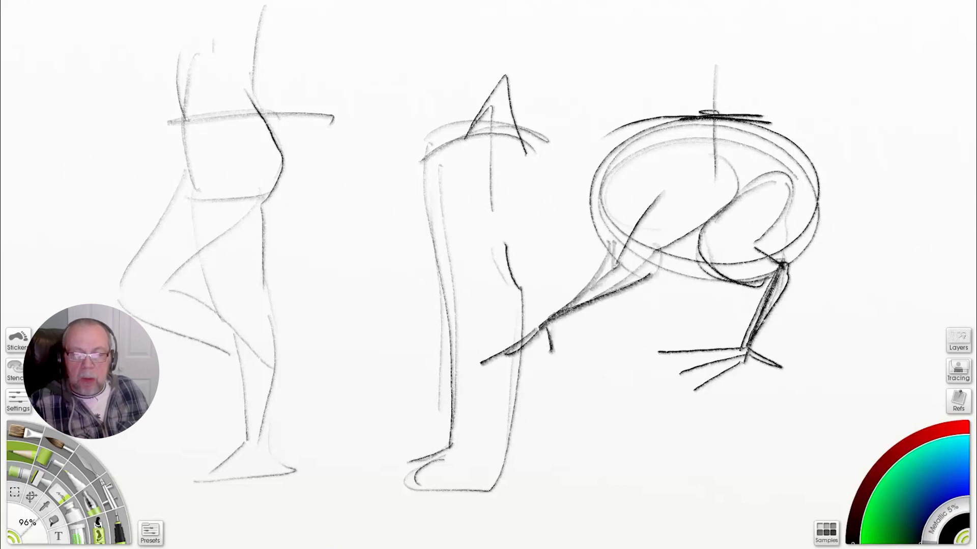
Sketch an alternative leg position extending behind the body oval, with thigh contours, ankle joint and shank.
left_click_drag(804, 277, 837, 265)
left_click_drag(838, 262, 827, 353)
left_click_drag(768, 252, 837, 282)
left_click_drag(842, 264, 828, 356)
left_click_drag(817, 180, 812, 262)
left_click_drag(760, 219, 796, 285)
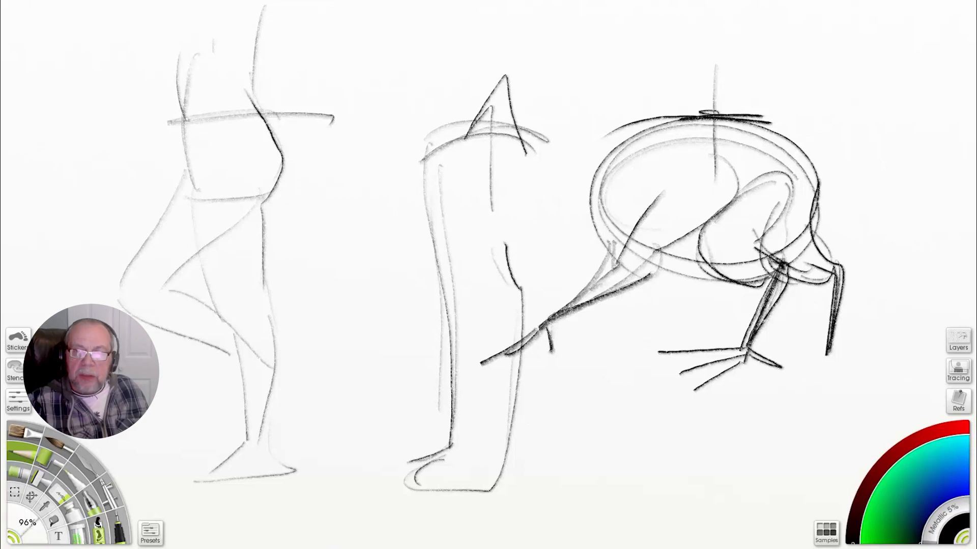
mouse_move(790, 164)
left_mouse_down()
mouse_move(722, 290)
mouse_move(601, 214)
left_mouse_up()
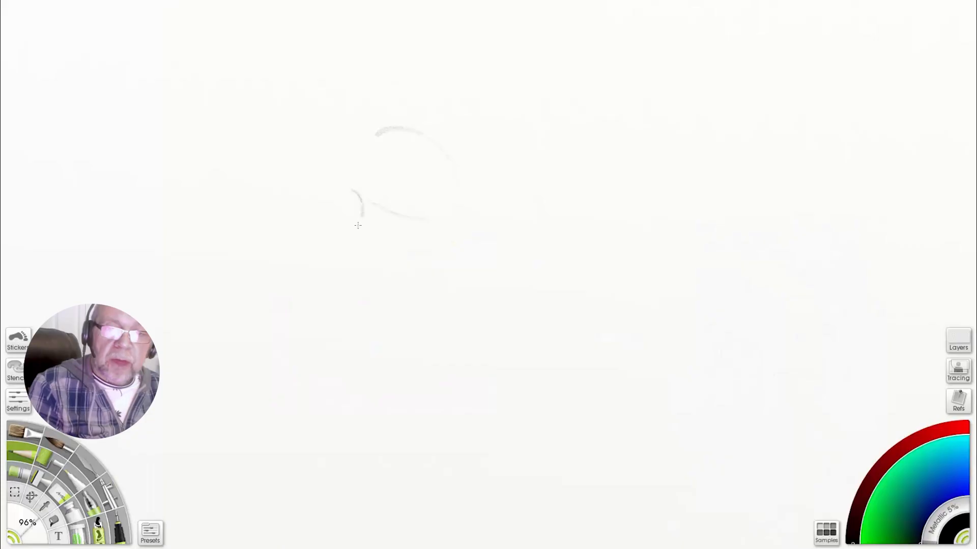
Sketch a new rooster pose with neck and chest curves, a large body oval and a high arched tail.
left_click_drag(362, 214, 328, 299)
left_click_drag(456, 154, 519, 256)
mouse_move(333, 124)
left_mouse_down()
mouse_move(365, 170)
mouse_move(309, 286)
left_mouse_up()
left_click_drag(351, 212, 305, 341)
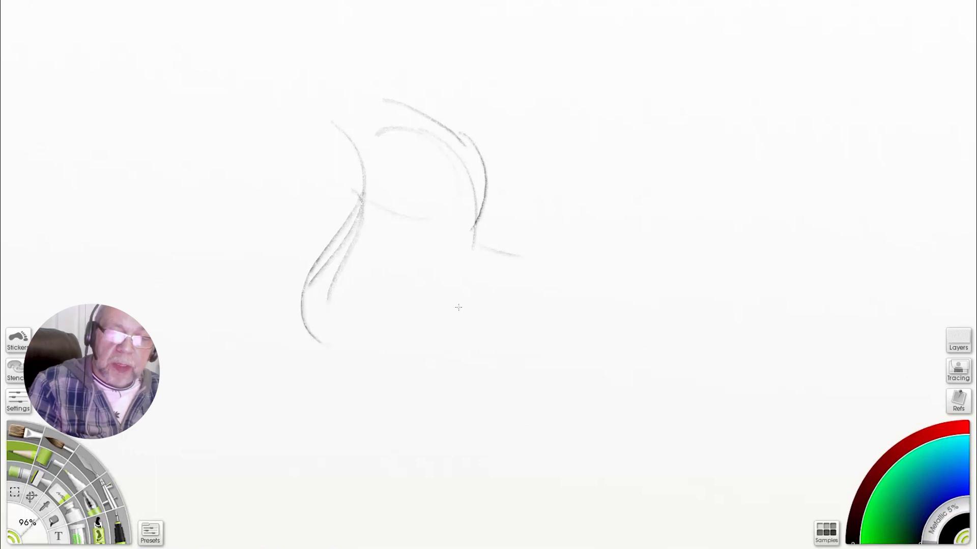
mouse_move(313, 295)
left_mouse_down()
mouse_move(573, 366)
mouse_move(489, 213)
left_mouse_up()
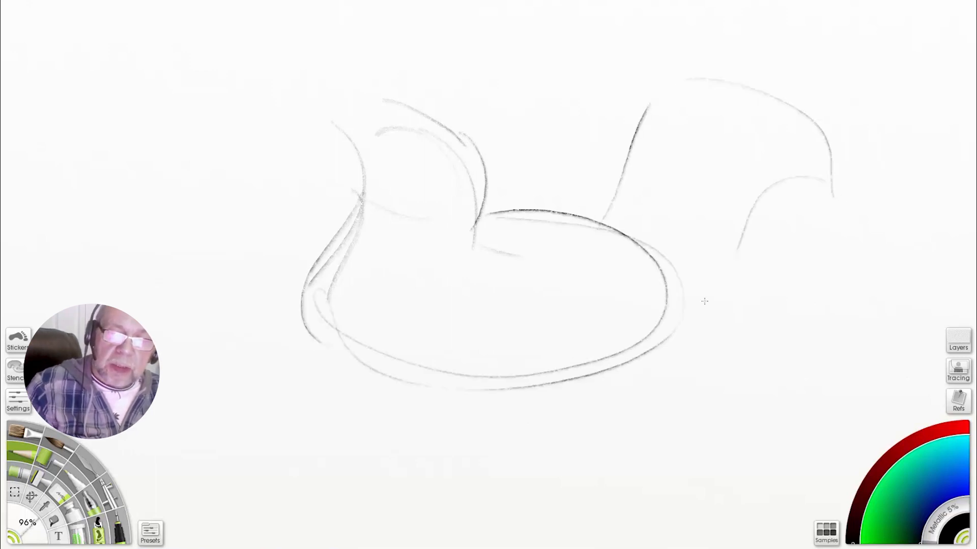
mouse_move(669, 332)
left_mouse_down()
mouse_move(813, 301)
mouse_move(612, 229)
left_mouse_up()
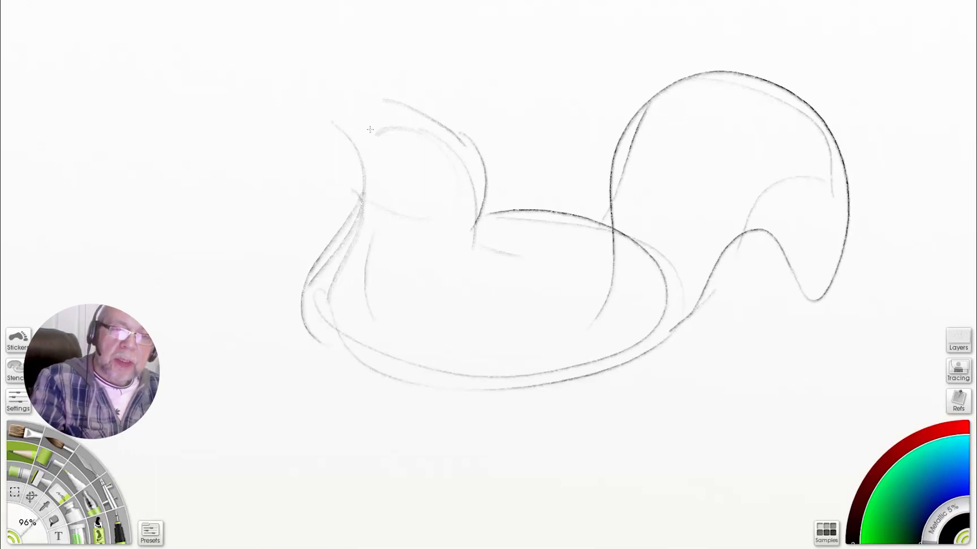
Draw the rooster's head as an oval above the neck, with a pointed beak and a rounded comb outline.
left_click_drag(399, 131, 356, 145)
left_click_drag(336, 144, 329, 134)
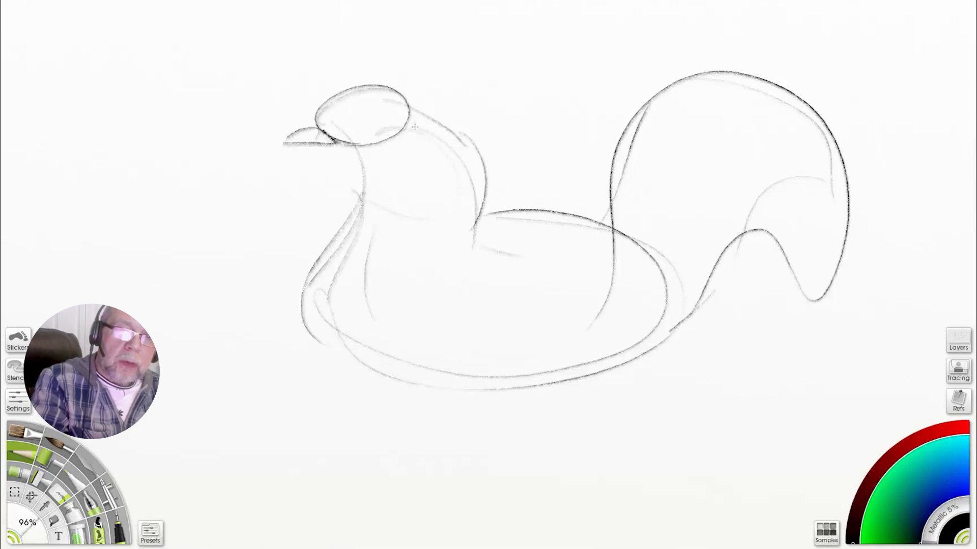
left_click_drag(329, 98, 407, 72)
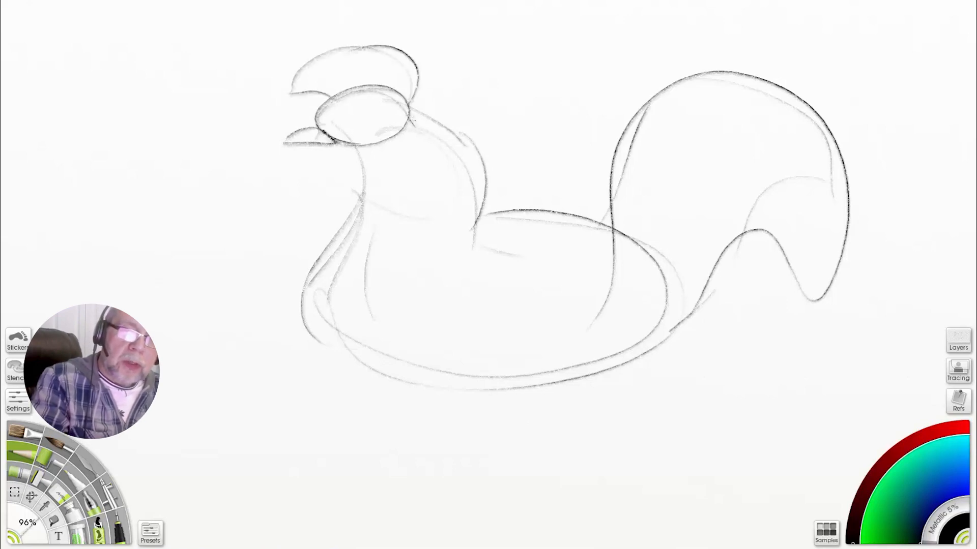
left_click_drag(332, 146, 345, 152)
Strengthen the rooster's neck and chest contours and draw a jagged feather edge where the neck overlaps the body.
mouse_move(349, 232)
left_mouse_down()
mouse_move(370, 135)
mouse_move(426, 120)
mouse_move(478, 201)
left_mouse_up()
left_click_drag(364, 175, 376, 374)
left_click_drag(360, 168, 320, 351)
left_click_drag(325, 290, 427, 269)
left_click_drag(461, 138, 422, 248)
Add the rooster's eye, divide the comb into scallops and draw the wattles hanging below the beak.
left_click_drag(338, 118, 351, 113)
mouse_move(297, 94)
left_mouse_down()
mouse_move(326, 66)
mouse_move(402, 45)
mouse_move(409, 84)
left_mouse_up()
left_click_drag(328, 101, 307, 212)
left_click_drag(347, 143, 333, 200)
mouse_move(367, 139)
left_mouse_down()
mouse_move(331, 230)
mouse_move(369, 147)
left_mouse_up()
left_click_drag(331, 149, 315, 230)
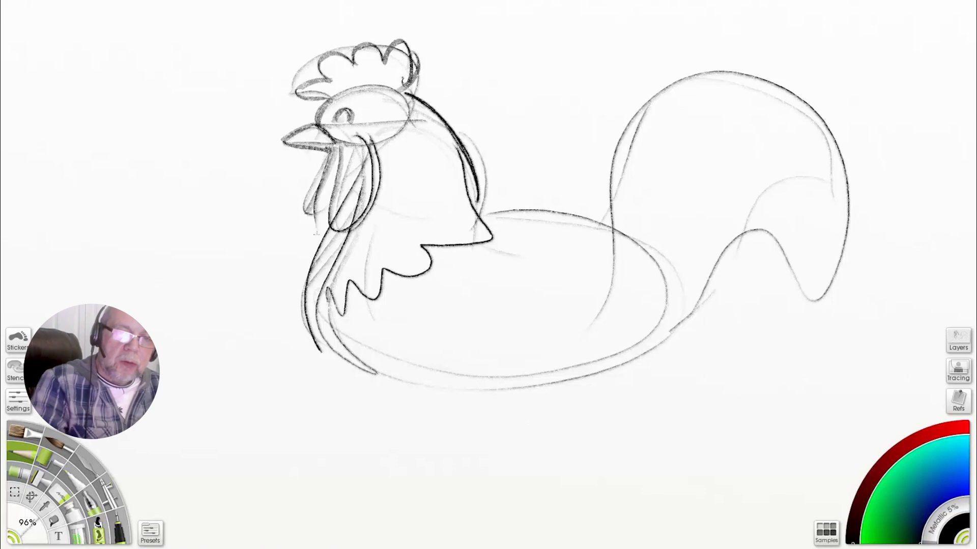
Darken the back and belly lines and draw the near leg with an oval thigh, bent ankle, shank and spread toes.
left_click_drag(478, 209, 606, 206)
left_click_drag(328, 306, 634, 351)
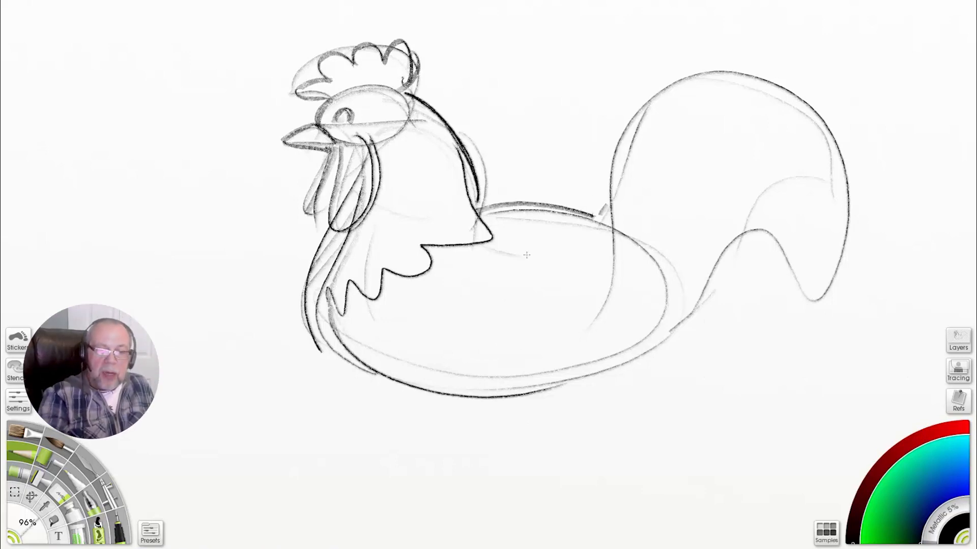
left_click_drag(526, 259, 577, 375)
left_click_drag(604, 265, 562, 383)
left_click_drag(615, 288, 557, 355)
left_click_drag(614, 387, 513, 463)
left_click_drag(613, 285, 562, 382)
left_click_drag(593, 351, 565, 452)
left_click_drag(593, 384, 471, 466)
mouse_move(554, 448)
left_mouse_down()
mouse_move(485, 445)
mouse_move(460, 479)
left_mouse_up()
left_click_drag(564, 452, 610, 469)
left_click_drag(605, 247, 539, 377)
Sketch the far leg with a thigh behind the near one and a raised foot folded under the belly.
left_click_drag(508, 264, 443, 376)
left_click_drag(524, 326, 451, 433)
left_click_drag(529, 392, 452, 450)
left_click_drag(504, 412, 473, 438)
Refine the arched tail with darker outer curves, drooping pointed feathers and a clear lower edge joining the rump.
left_click_drag(600, 216, 820, 320)
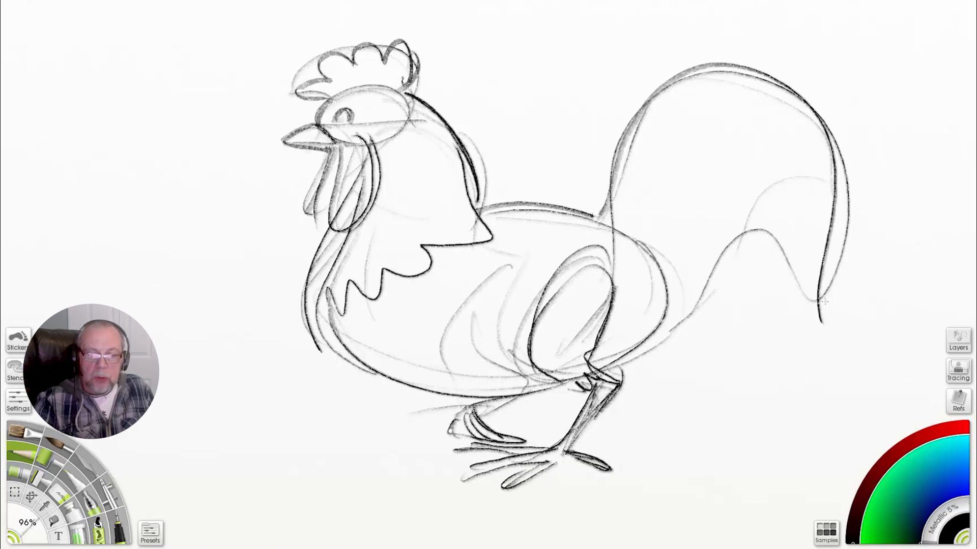
left_click_drag(824, 204, 865, 341)
left_click_drag(786, 203, 868, 346)
mouse_move(763, 275)
left_mouse_down()
mouse_move(728, 226)
mouse_move(651, 315)
left_mouse_up()
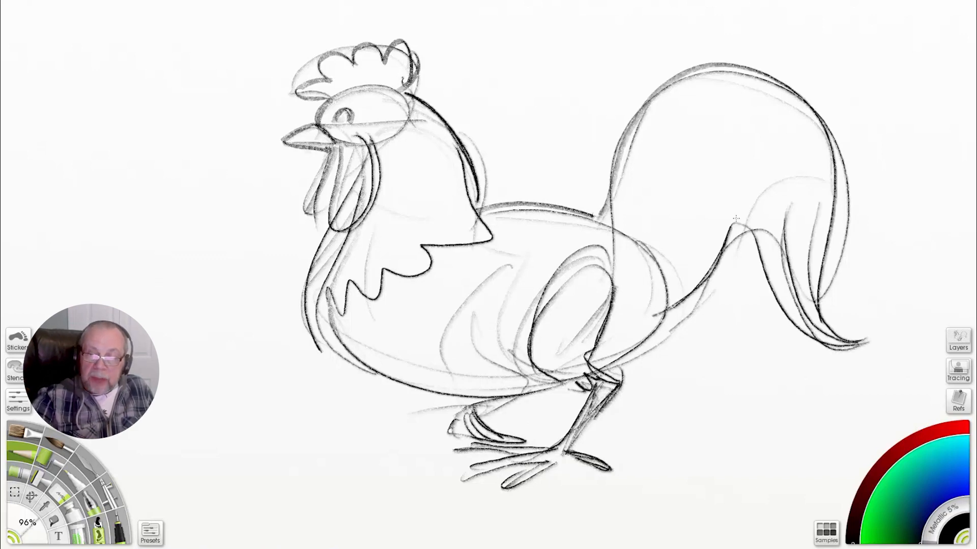
mouse_move(733, 228)
left_mouse_down()
mouse_move(862, 350)
mouse_move(832, 225)
mouse_move(745, 71)
mouse_move(630, 202)
left_mouse_up()
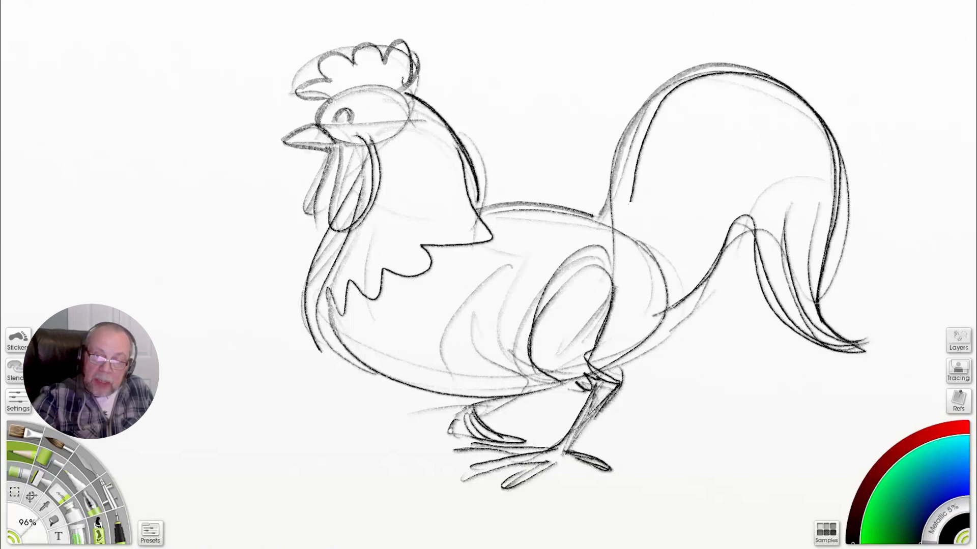
mouse_move(616, 239)
left_mouse_down()
mouse_move(709, 75)
mouse_move(732, 72)
left_mouse_up()
mouse_move(763, 149)
left_mouse_down()
mouse_move(653, 301)
mouse_move(757, 171)
left_mouse_up()
left_click_drag(758, 171, 700, 274)
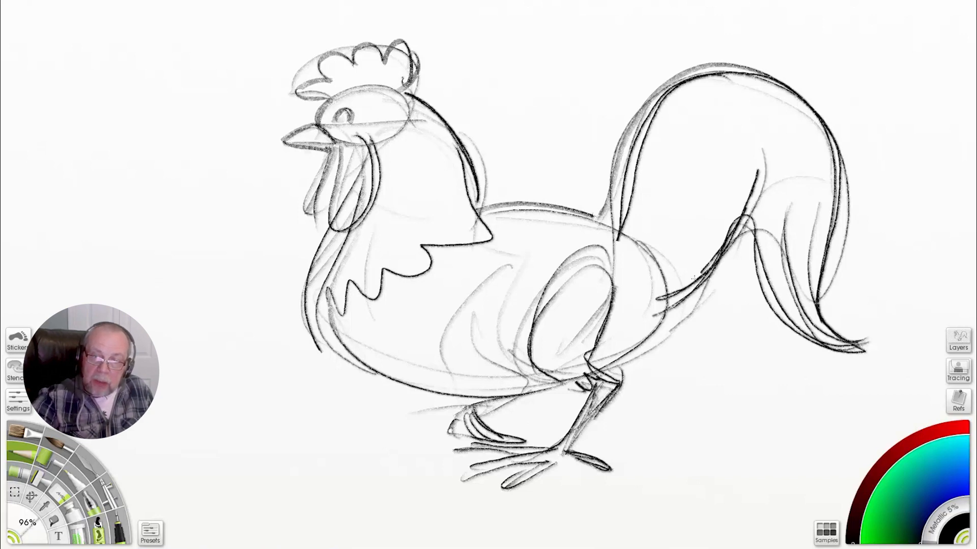
Retrace the back of the neck, the jagged neck feathers, the chest and the wattles with darker lines.
left_click_drag(138, 355, 126, 317)
left_click_drag(239, 366, 234, 148)
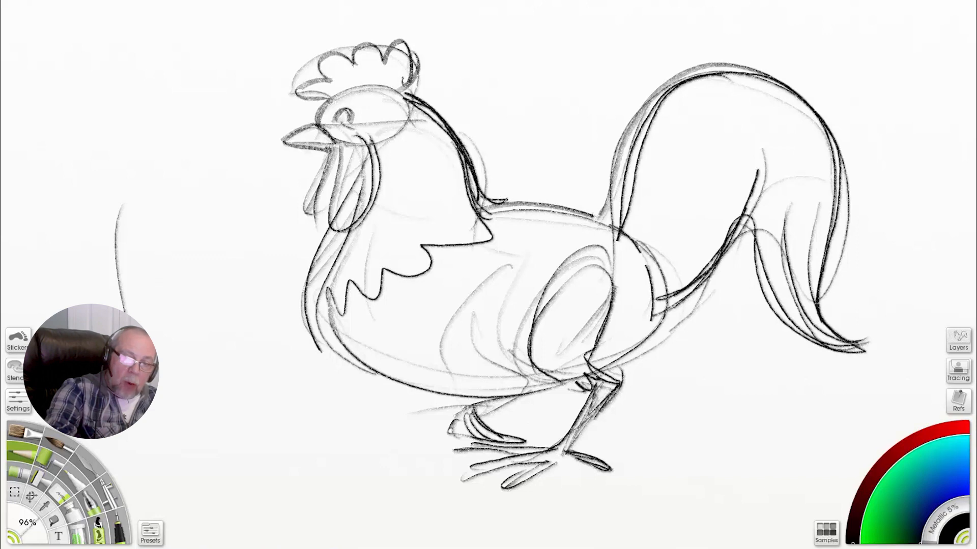
left_click_drag(508, 200, 469, 202)
mouse_move(468, 202)
left_mouse_down()
mouse_move(493, 235)
mouse_move(422, 247)
left_mouse_up()
mouse_move(423, 246)
left_mouse_down()
mouse_move(432, 281)
mouse_move(384, 272)
left_mouse_up()
left_click_drag(384, 272, 380, 309)
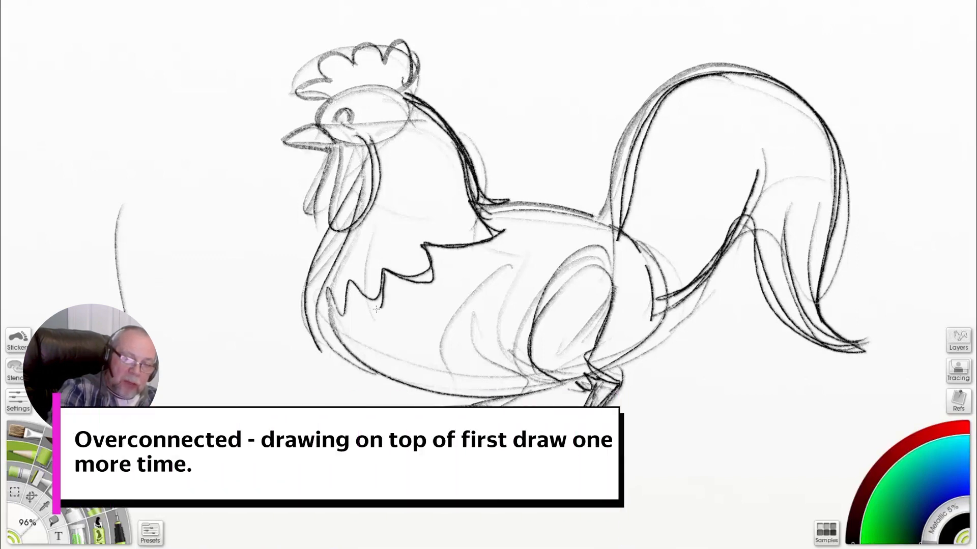
mouse_move(321, 333)
left_mouse_down()
mouse_move(337, 230)
mouse_move(307, 308)
left_mouse_up()
left_click_drag(307, 309, 327, 204)
mouse_move(334, 166)
left_mouse_down()
mouse_move(310, 199)
mouse_move(314, 210)
left_mouse_up()
left_click_drag(333, 201, 321, 239)
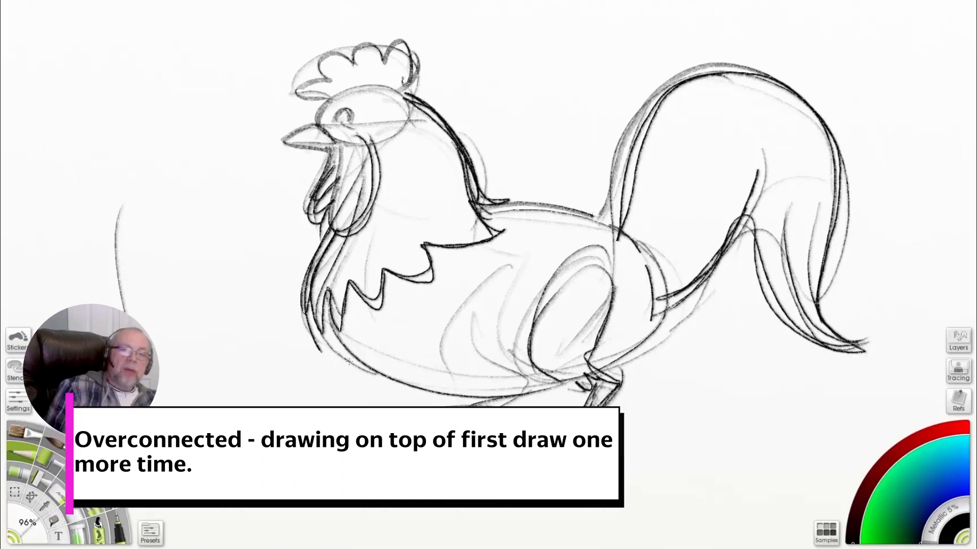
Darken the near thigh and rump, add curved contour lines across the body and strengthen the folded far foot.
mouse_move(544, 318)
left_mouse_down()
mouse_move(612, 392)
mouse_move(592, 247)
mouse_move(588, 355)
left_mouse_up()
left_click_drag(669, 285, 611, 371)
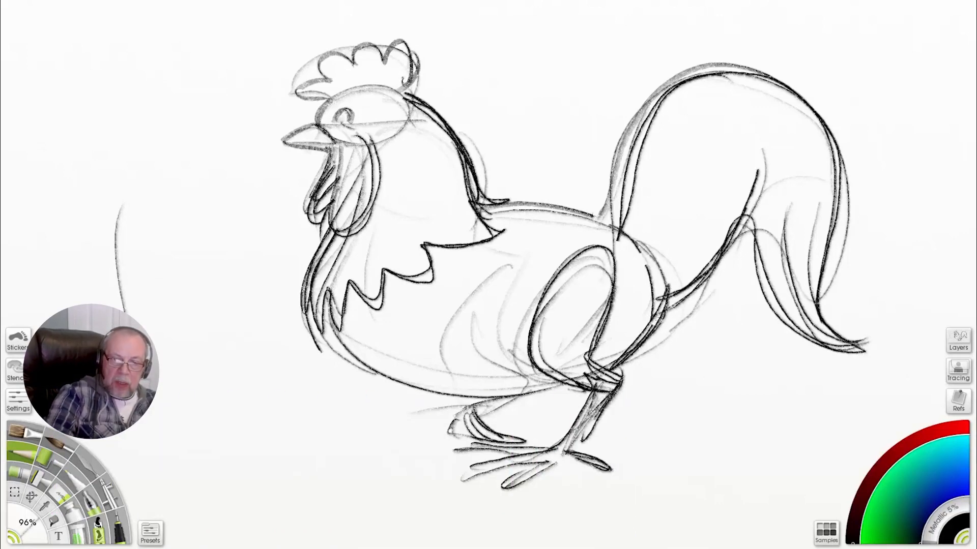
left_click_drag(605, 223, 663, 325)
mouse_move(576, 214)
left_mouse_down()
mouse_move(646, 290)
mouse_move(574, 362)
left_mouse_up()
mouse_move(515, 212)
left_mouse_down()
mouse_move(552, 223)
mouse_move(476, 379)
left_mouse_up()
left_click_drag(441, 461, 446, 412)
left_click_drag(549, 398, 441, 413)
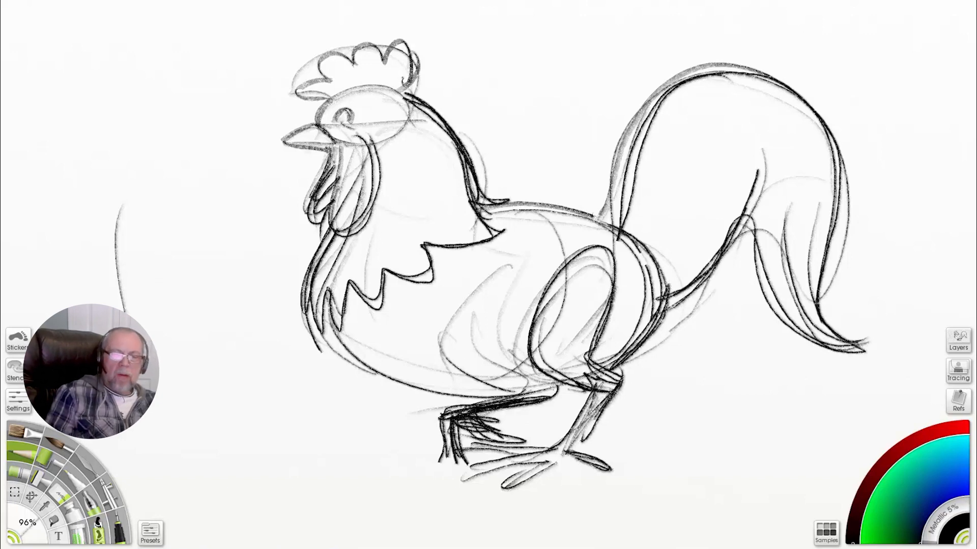
Erase the folded far foot and redraw that leg reaching forward with its shank, toes and thigh curves.
mouse_move(478, 428)
left_mouse_down()
mouse_move(452, 417)
mouse_move(501, 435)
mouse_move(551, 394)
left_mouse_up()
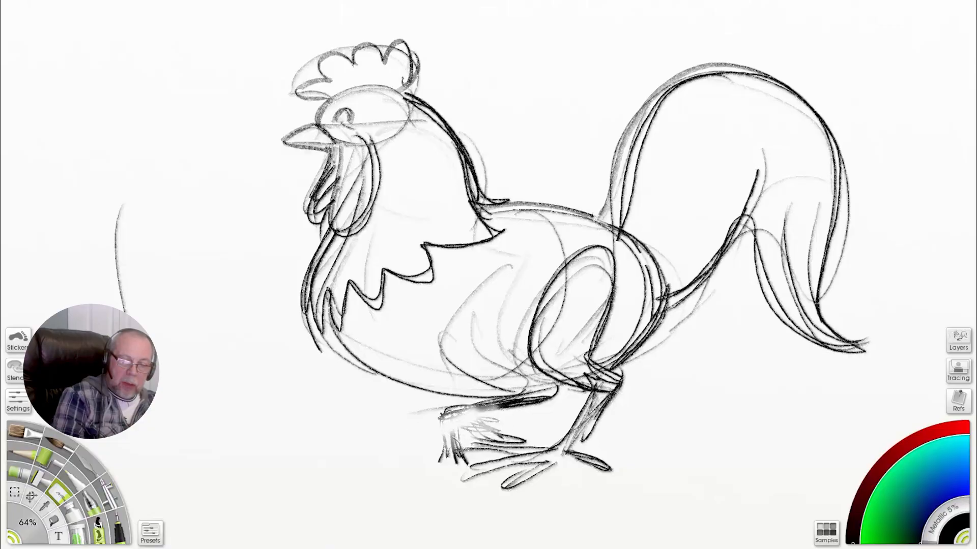
mouse_move(509, 367)
left_mouse_down()
mouse_move(364, 388)
mouse_move(292, 426)
left_mouse_up()
left_click_drag(380, 398, 399, 433)
left_click_drag(351, 394, 276, 443)
left_click_drag(371, 399, 289, 455)
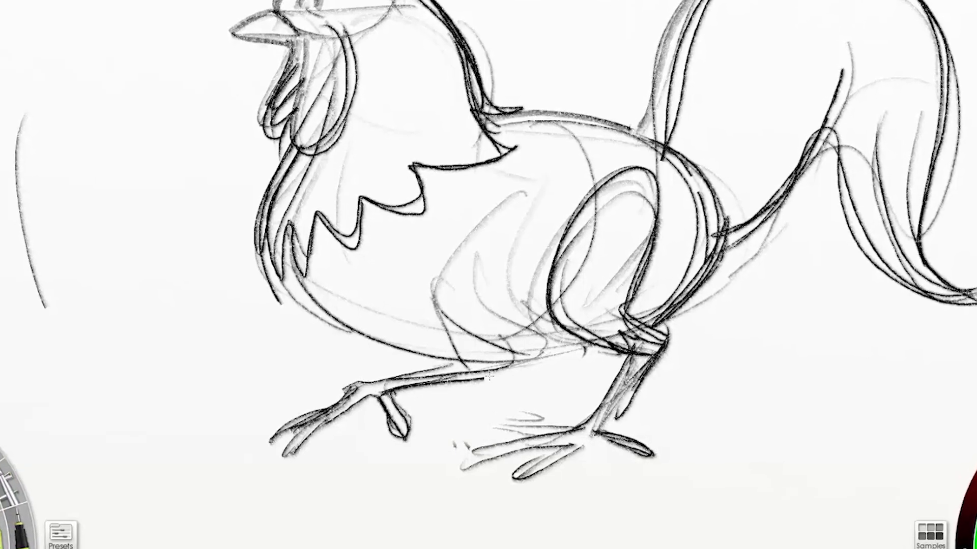
left_click_drag(594, 204, 508, 351)
left_click_drag(509, 179, 592, 209)
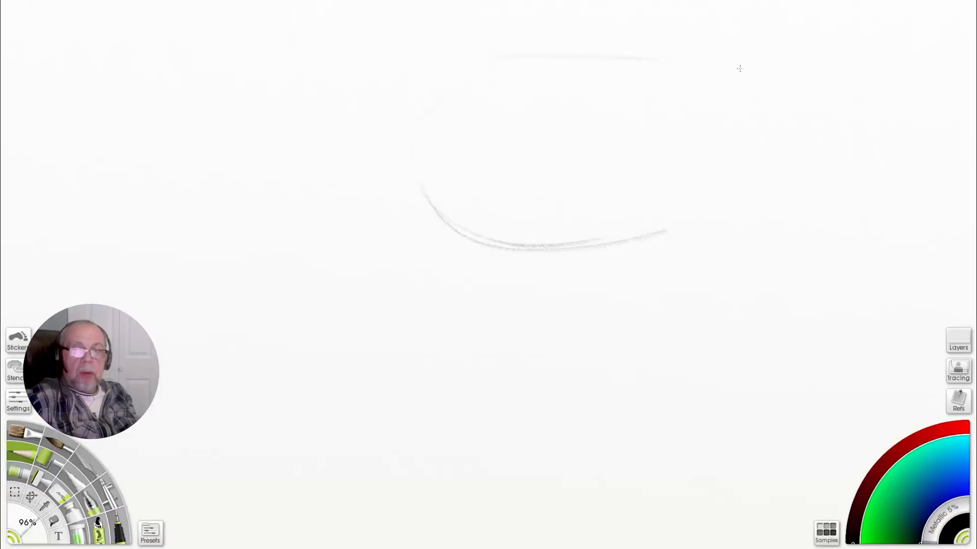
Sketch a new body with a curved belly and pointed rump, standing on a bent leg with thigh, shank and toes.
mouse_move(743, 99)
left_mouse_down()
mouse_move(783, 35)
mouse_move(611, 236)
left_mouse_up()
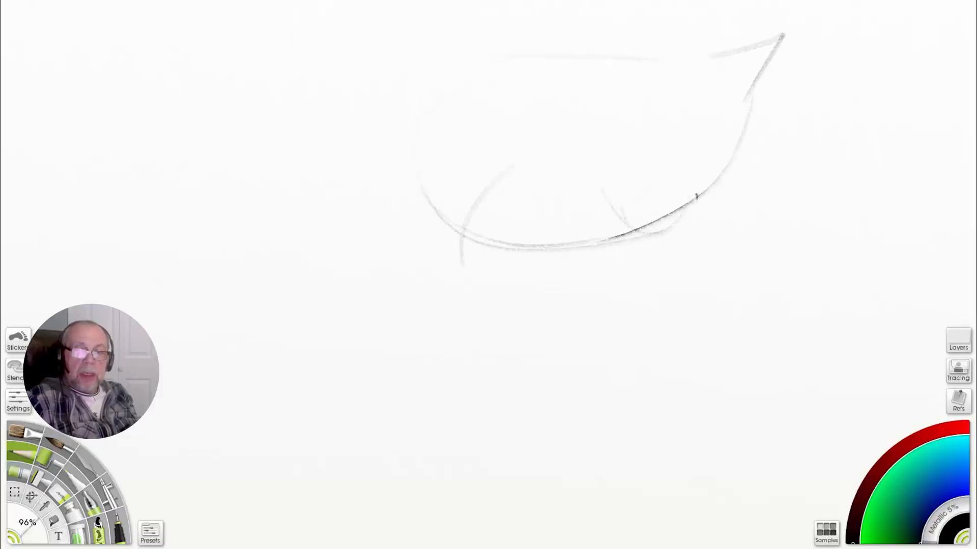
left_click_drag(690, 197, 711, 208)
left_click_drag(722, 227, 706, 306)
left_click_drag(656, 111, 707, 229)
mouse_move(702, 119)
left_mouse_down()
mouse_move(669, 204)
mouse_move(692, 308)
left_mouse_up()
mouse_move(686, 306)
left_mouse_down()
mouse_move(608, 319)
mouse_move(641, 337)
left_mouse_up()
left_click_drag(691, 313, 723, 316)
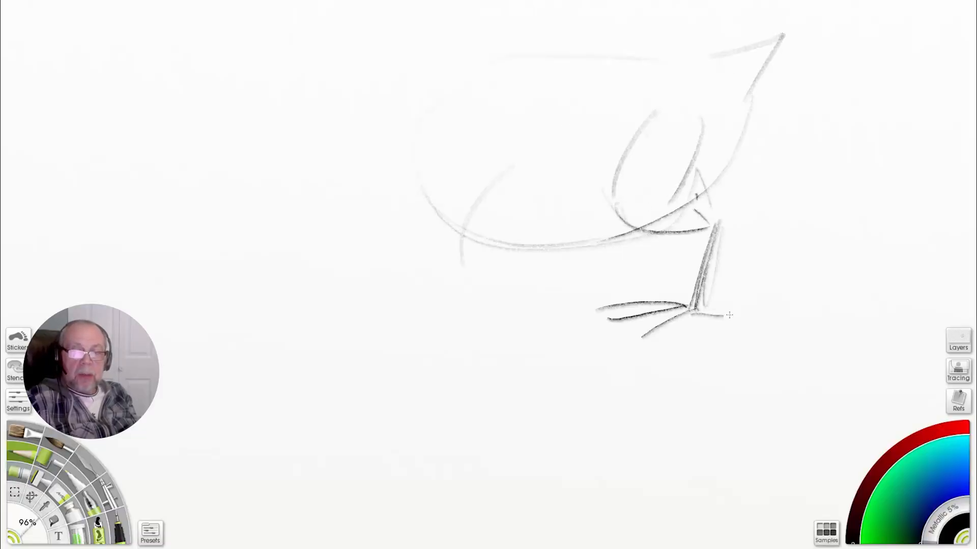
left_click_drag(718, 223, 716, 269)
left_click_drag(698, 306, 734, 313)
left_click_drag(709, 98, 692, 199)
Sketch the other leg stretched forward from the body, with a long tapering thigh, ankle joint and shank.
left_click_drag(657, 109, 610, 157)
mouse_move(595, 94)
left_mouse_down()
mouse_move(497, 174)
mouse_move(476, 271)
left_mouse_up()
left_click_drag(567, 208, 403, 320)
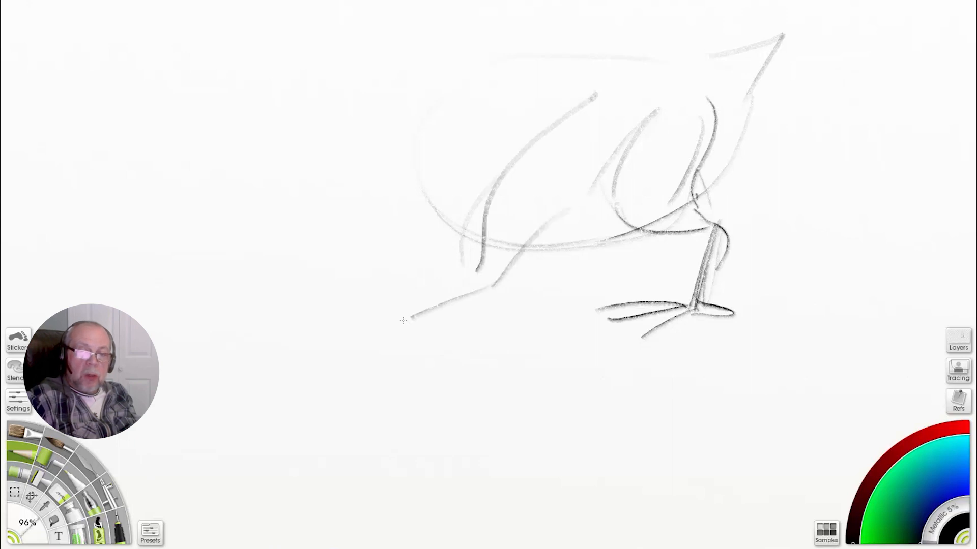
left_click_drag(486, 262, 389, 323)
left_click_drag(473, 295, 361, 335)
left_click_drag(564, 168, 478, 290)
left_click_drag(636, 66, 508, 183)
left_click_drag(509, 247, 666, 109)
left_click_drag(430, 209, 682, 220)
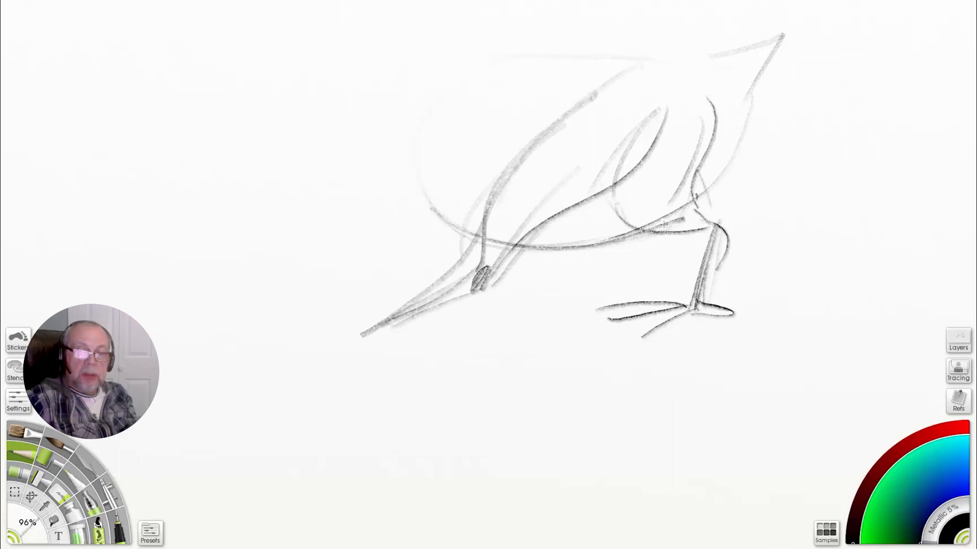
Darken the forward leg's shank and ankle and reinforce its thigh with inner contour lines.
left_click_drag(496, 244, 362, 340)
left_click_drag(485, 277, 661, 117)
mouse_move(509, 194)
left_mouse_down()
mouse_move(682, 117)
mouse_move(519, 193)
left_mouse_up()
left_click_drag(524, 175, 483, 298)
left_click_drag(641, 102, 600, 216)
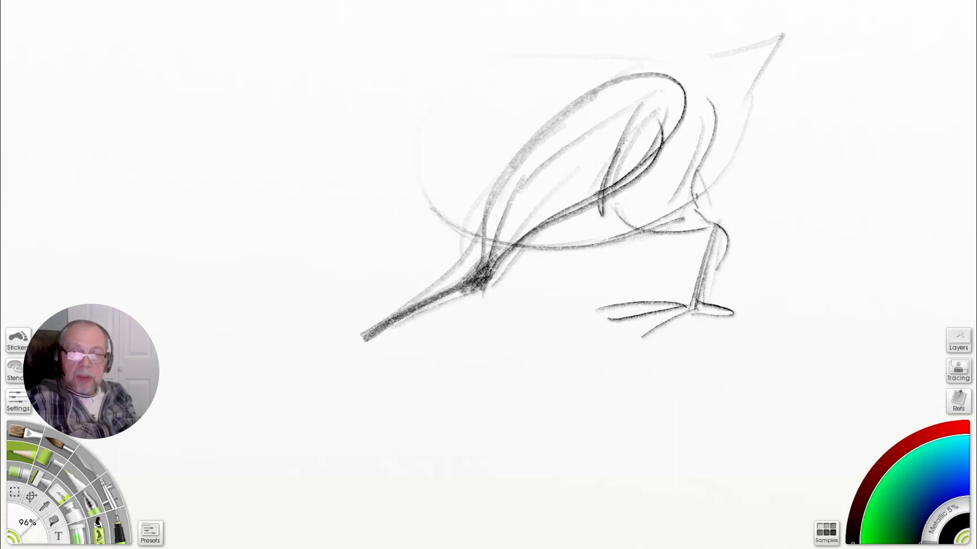
Redraw the rear leg's rounded thigh, mark its ankle joint and reinforce its shank.
left_click_drag(625, 143, 672, 206)
left_click_drag(606, 198, 729, 226)
left_click_drag(735, 216, 696, 299)
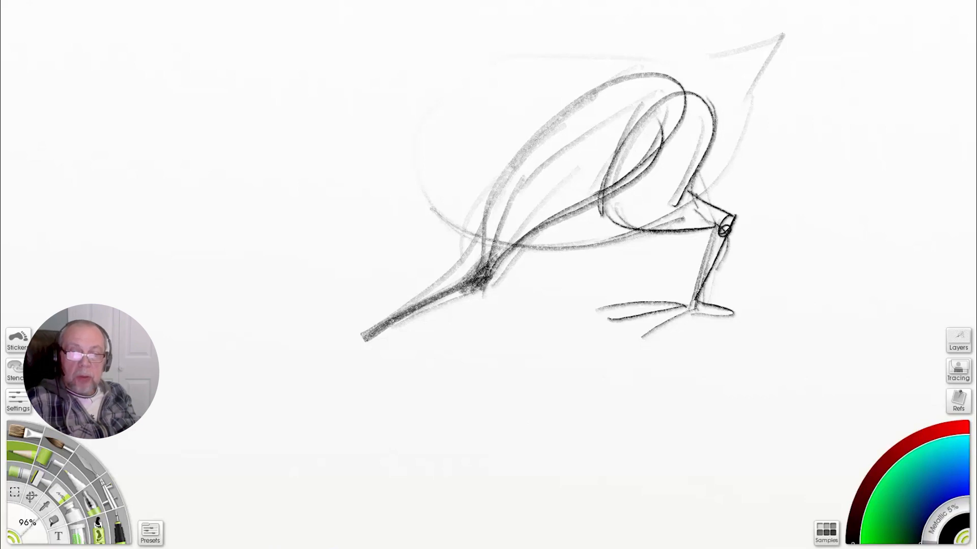
left_click_drag(729, 232, 696, 299)
mouse_move(502, 175)
left_mouse_down()
mouse_move(555, 208)
mouse_move(490, 260)
left_mouse_up()
mouse_move(528, 219)
left_mouse_down()
mouse_move(678, 101)
mouse_move(529, 142)
left_mouse_up()
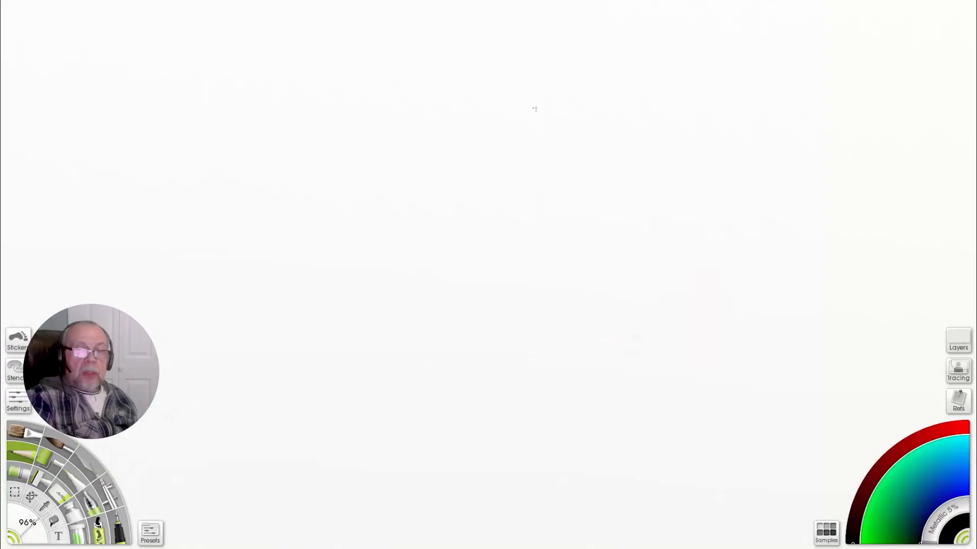
On a blank canvas, sketch a bent leg with toes, curved back and belly lines, and a shaded block at the hip.
left_click_drag(506, 181, 584, 203)
left_click_drag(531, 138, 503, 192)
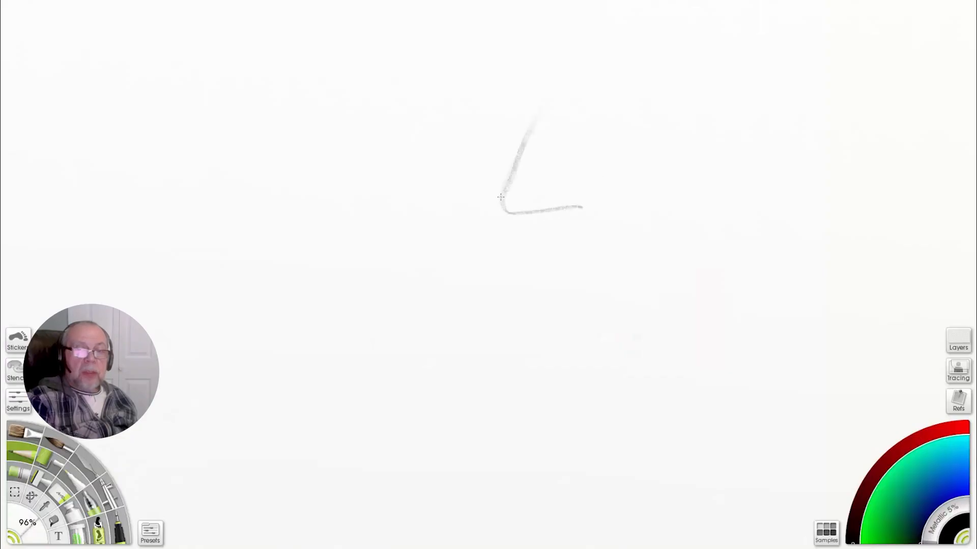
mouse_move(552, 104)
left_mouse_down()
mouse_move(520, 211)
mouse_move(588, 230)
left_mouse_up()
mouse_move(592, 230)
left_mouse_down()
mouse_move(553, 319)
mouse_move(456, 339)
left_mouse_up()
left_click_drag(542, 331, 498, 383)
left_click_drag(483, 67, 684, 89)
left_click_drag(707, 78, 483, 248)
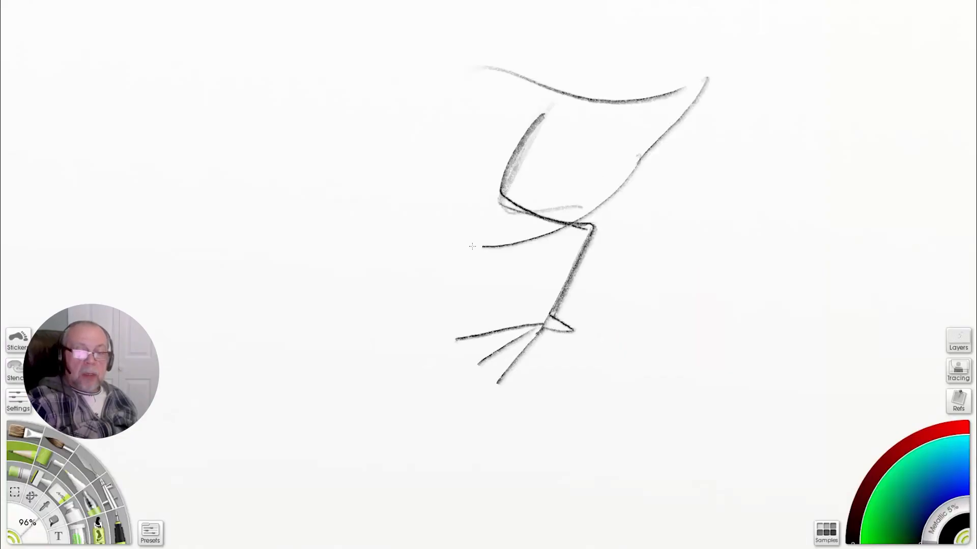
left_click_drag(653, 166, 393, 201)
mouse_move(536, 183)
left_mouse_down()
mouse_move(545, 123)
mouse_move(518, 173)
left_mouse_up()
mouse_move(510, 130)
left_mouse_down()
mouse_move(537, 105)
mouse_move(534, 147)
left_mouse_up()
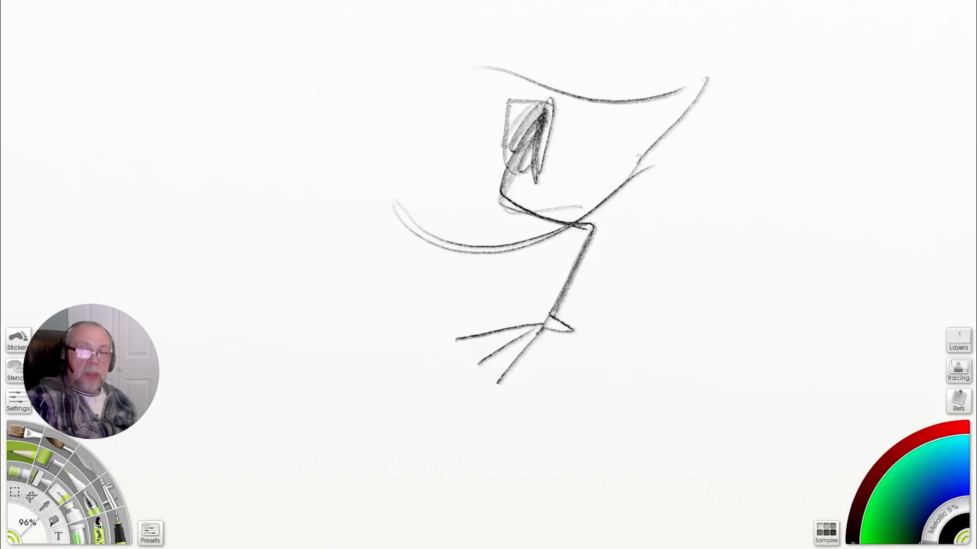
Sketch a jointed forward leg from the hip past the belly, ending in a shank and outstretched toes.
mouse_move(508, 108)
left_mouse_down()
mouse_move(440, 181)
mouse_move(418, 248)
mouse_move(308, 298)
mouse_move(250, 351)
left_mouse_up()
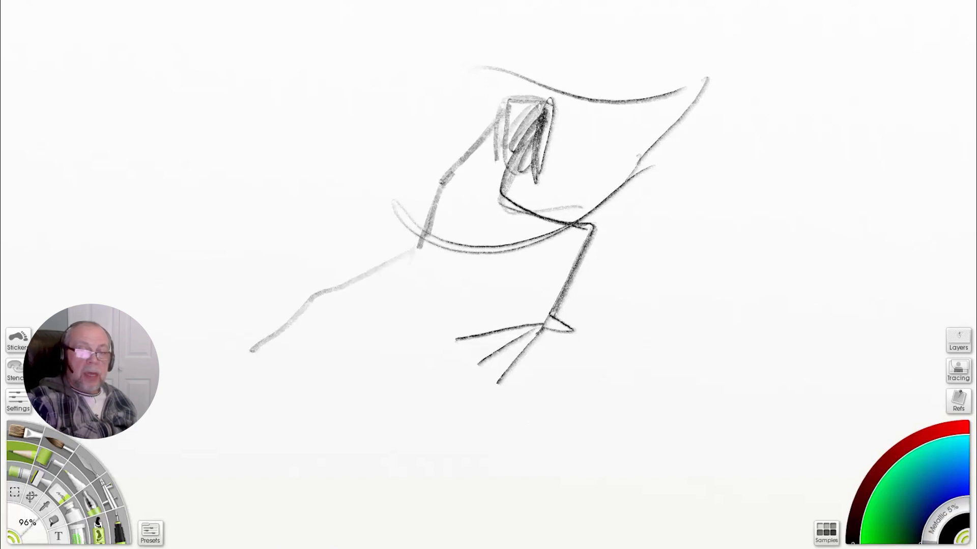
left_click_drag(322, 296, 352, 327)
left_click_drag(320, 300, 280, 364)
left_click_drag(322, 295, 420, 255)
left_click_drag(452, 174, 400, 260)
Retrace the belly and back curves and the segments of both legs from hip to foot.
left_click_drag(568, 225, 317, 144)
mouse_move(529, 78)
left_mouse_down()
mouse_move(411, 42)
mouse_move(709, 72)
left_mouse_up()
mouse_move(541, 116)
left_mouse_down()
mouse_move(503, 196)
mouse_move(593, 223)
left_mouse_up()
left_click_drag(585, 229, 541, 318)
mouse_move(503, 126)
left_mouse_down()
mouse_move(441, 176)
mouse_move(402, 259)
left_mouse_up()
left_click_drag(526, 103, 433, 185)
left_click_drag(415, 250, 256, 346)
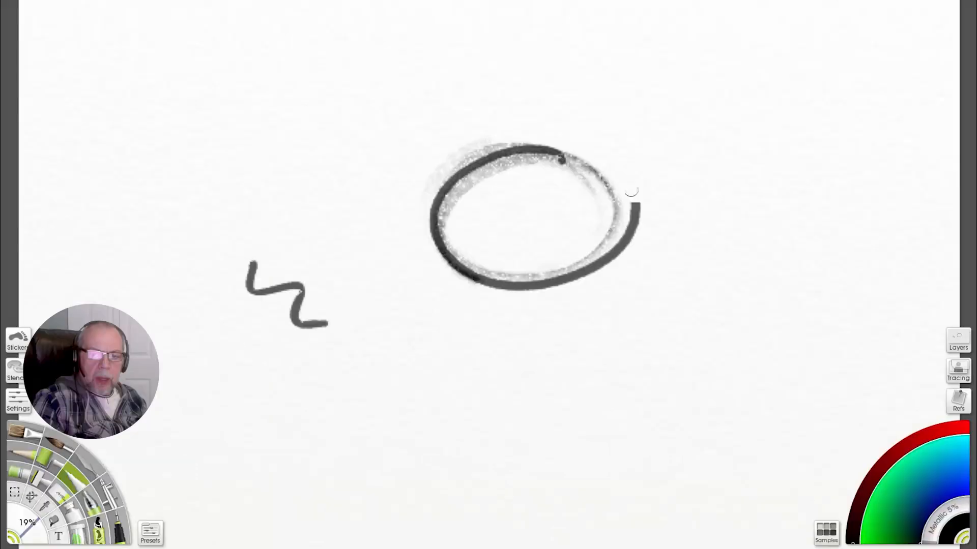
Close the head oval and add a horizontal centre line, a lower cheek oval, a beak and an eye.
left_click_drag(639, 203, 446, 260)
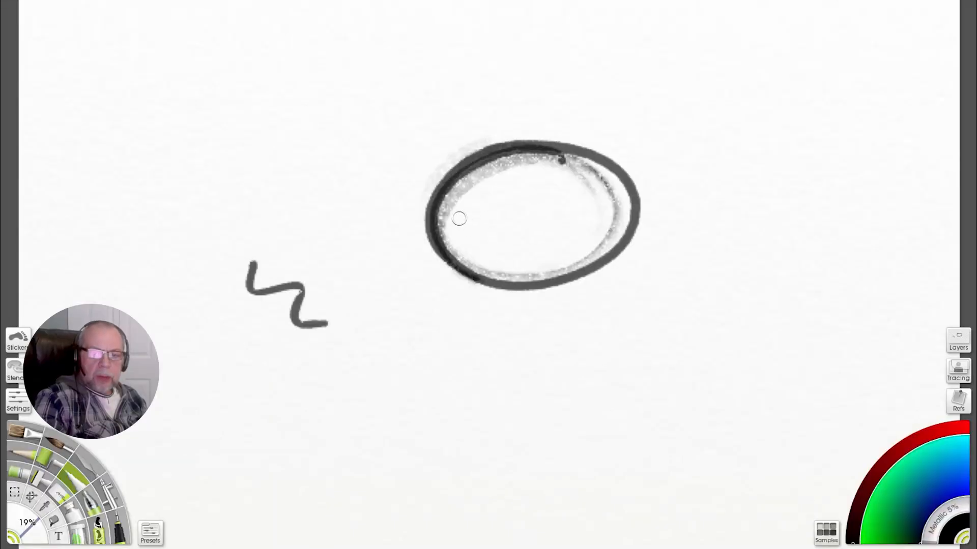
mouse_move(431, 219)
left_mouse_down()
mouse_move(636, 177)
mouse_move(546, 207)
mouse_move(635, 203)
left_mouse_up()
mouse_move(422, 218)
left_mouse_down()
mouse_move(557, 209)
mouse_move(454, 220)
left_mouse_up()
left_click_drag(630, 151, 627, 245)
mouse_move(436, 217)
left_mouse_down()
mouse_move(575, 213)
mouse_move(407, 218)
mouse_move(366, 258)
mouse_move(440, 243)
mouse_move(437, 223)
left_mouse_up()
left_click_drag(388, 260, 450, 229)
mouse_move(519, 205)
left_mouse_down()
mouse_move(483, 202)
mouse_move(519, 203)
left_mouse_up()
mouse_move(544, 209)
left_mouse_down()
mouse_move(470, 228)
mouse_move(495, 283)
mouse_move(553, 256)
left_mouse_up()
Thicken the top of the head and extend it into a long, sweeping curve for the back of the neck.
mouse_move(432, 197)
left_mouse_down()
mouse_move(442, 170)
mouse_move(651, 167)
left_mouse_up()
left_click_drag(580, 136, 760, 371)
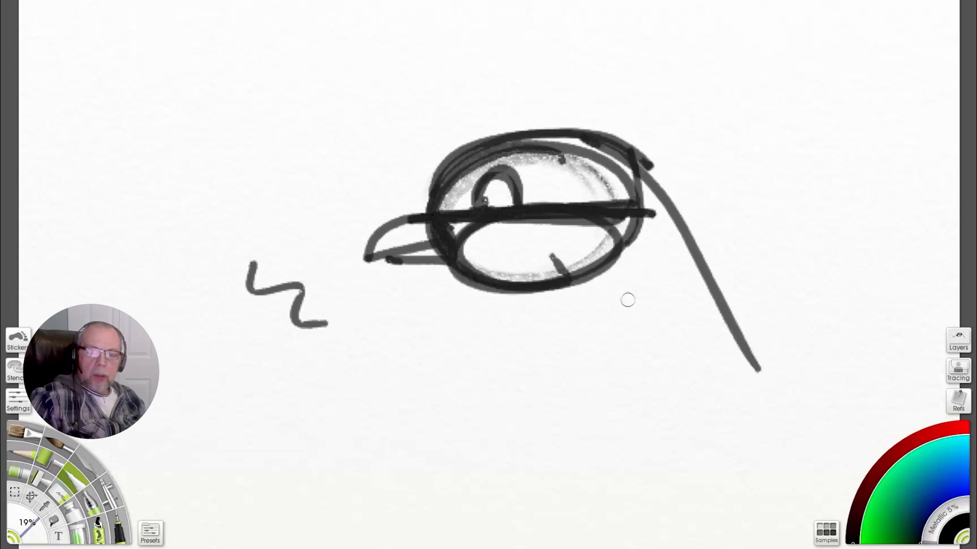
mouse_move(580, 137)
left_mouse_down()
mouse_move(649, 170)
mouse_move(847, 445)
left_mouse_up()
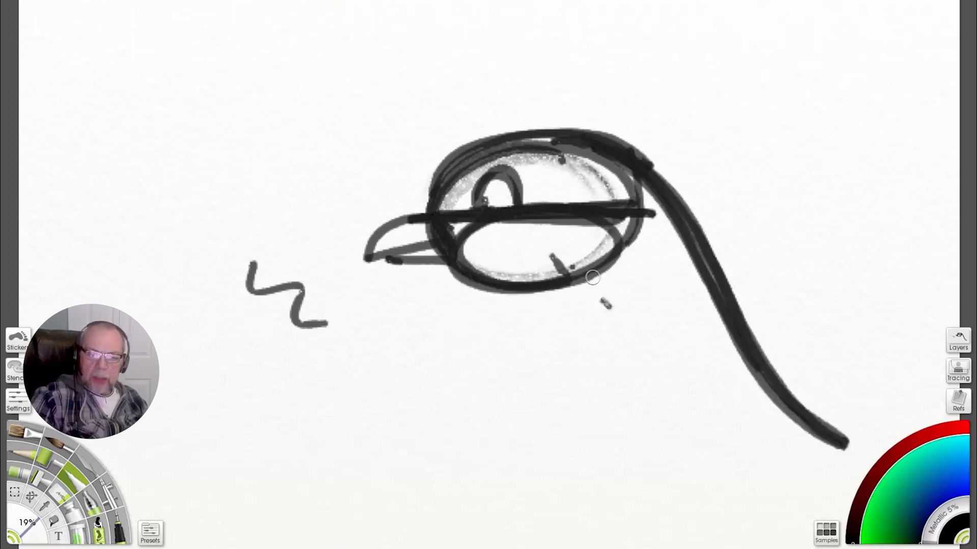
Draw the front neck line descending from under the head oval and top the head with a scalloped comb.
left_click_drag(505, 276, 553, 279)
mouse_move(557, 288)
left_mouse_down()
mouse_move(576, 308)
mouse_move(559, 297)
left_mouse_up()
mouse_move(491, 279)
left_mouse_down()
mouse_move(625, 267)
mouse_move(590, 290)
mouse_move(573, 349)
left_mouse_up()
left_click_drag(559, 280, 552, 442)
left_click_drag(562, 297, 583, 515)
left_click_drag(501, 150, 559, 282)
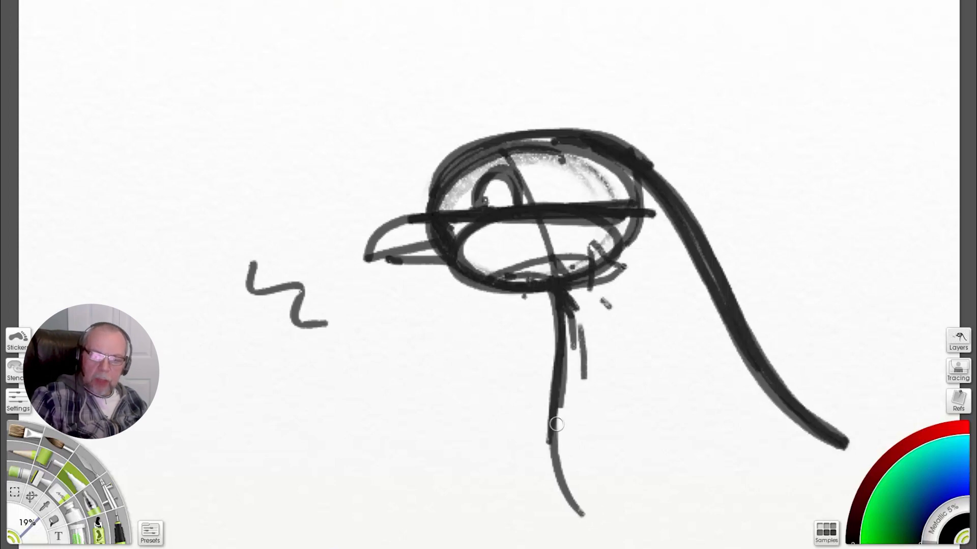
left_click_drag(560, 402, 549, 518)
mouse_move(481, 137)
left_mouse_down()
mouse_move(442, 92)
mouse_move(562, 87)
left_mouse_up()
mouse_move(608, 134)
left_mouse_down()
mouse_move(585, 77)
mouse_move(458, 109)
mouse_move(493, 138)
left_mouse_up()
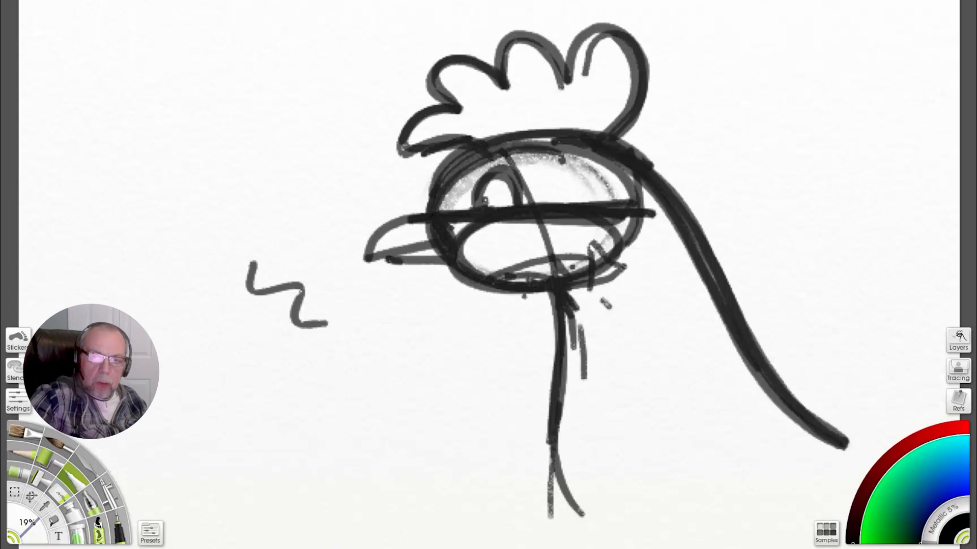
Draw a second head oval below the first one with a doubled horizontal centre line and an arched eye resting on it.
mouse_move(322, 352)
left_mouse_down()
mouse_move(464, 410)
mouse_move(271, 409)
left_mouse_up()
left_click_drag(272, 410, 489, 395)
mouse_move(274, 437)
left_mouse_down()
mouse_move(285, 376)
mouse_move(392, 461)
left_mouse_up()
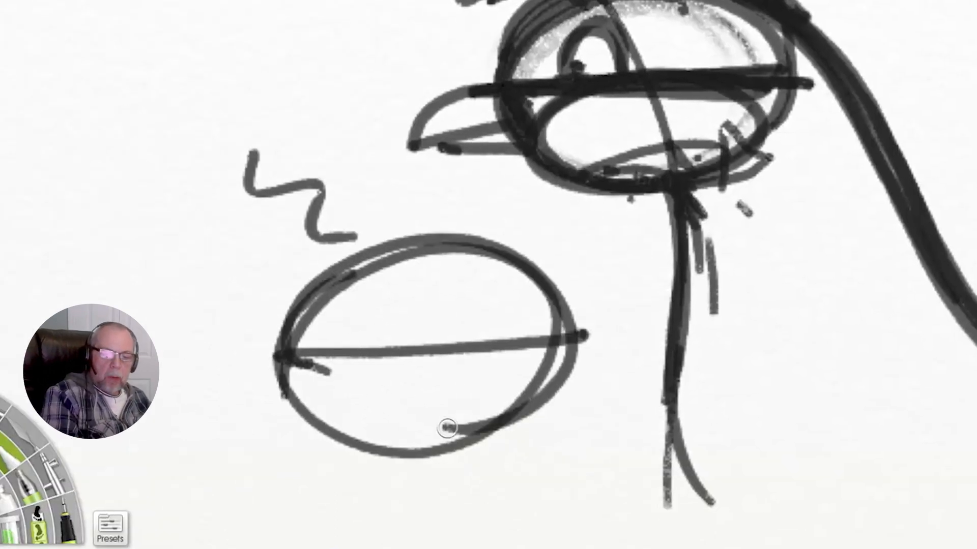
left_click_drag(277, 410, 462, 413)
left_click_drag(513, 408, 318, 403)
left_click_drag(329, 406, 361, 384)
left_click_drag(405, 319, 416, 335)
Add a hooked beak to the front of the lower head and a cheek oval beneath its centre line.
mouse_move(284, 349)
left_mouse_down()
mouse_move(222, 384)
mouse_move(284, 392)
mouse_move(218, 411)
left_mouse_up()
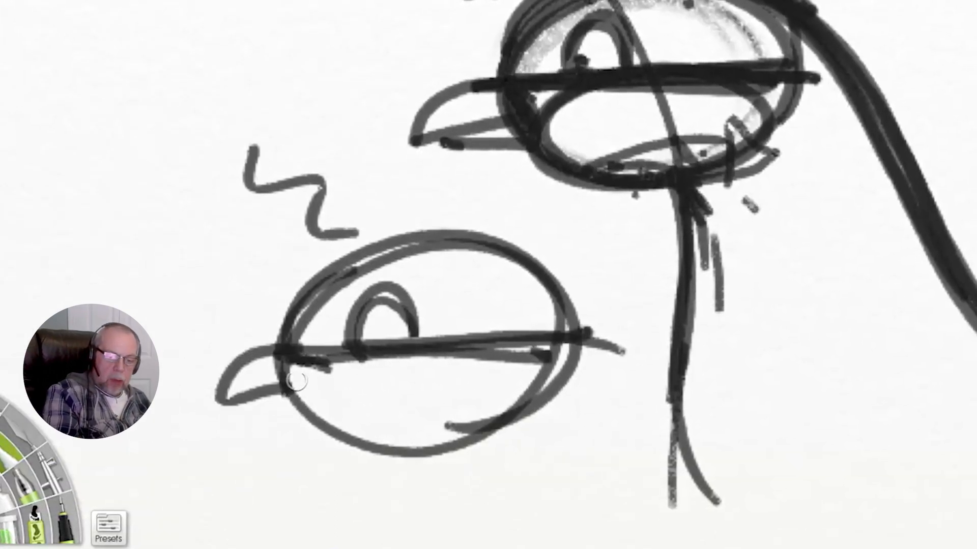
mouse_move(245, 414)
left_mouse_down()
mouse_move(285, 415)
mouse_move(307, 359)
mouse_move(323, 391)
mouse_move(452, 425)
left_mouse_up()
mouse_move(358, 434)
left_mouse_down()
mouse_move(509, 419)
mouse_move(327, 364)
left_mouse_up()
Outline a tall domed envelope for the comb above the lower head oval.
mouse_move(299, 259)
left_mouse_down()
mouse_move(231, 222)
mouse_move(537, 190)
left_mouse_up()
mouse_move(542, 241)
left_mouse_down()
mouse_move(541, 220)
mouse_move(537, 235)
left_mouse_up()
mouse_move(227, 216)
left_mouse_down()
mouse_move(326, 274)
mouse_move(520, 115)
left_mouse_up()
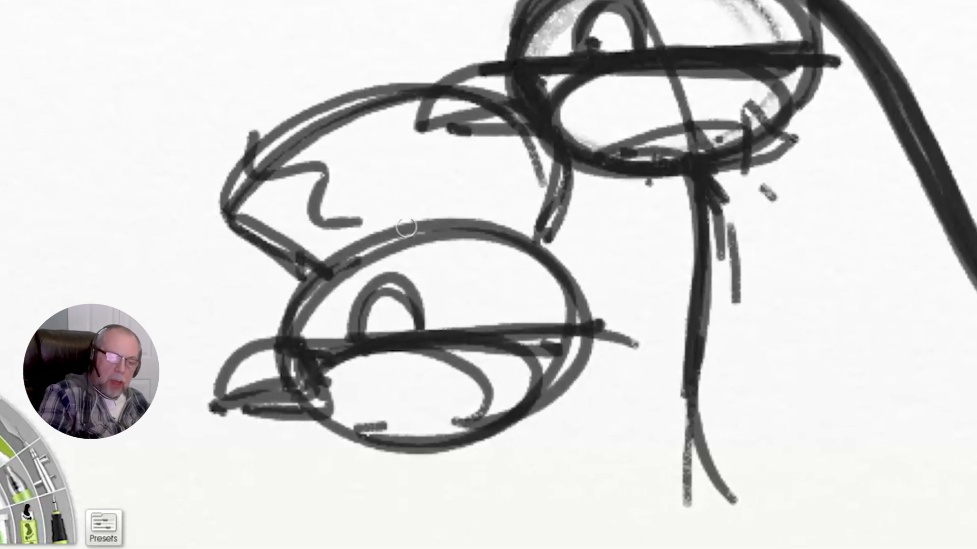
Draw near-vertical guide lines from the comb's ends down through both heads and scallop the lower head's comb.
left_click_drag(303, 360, 351, 522)
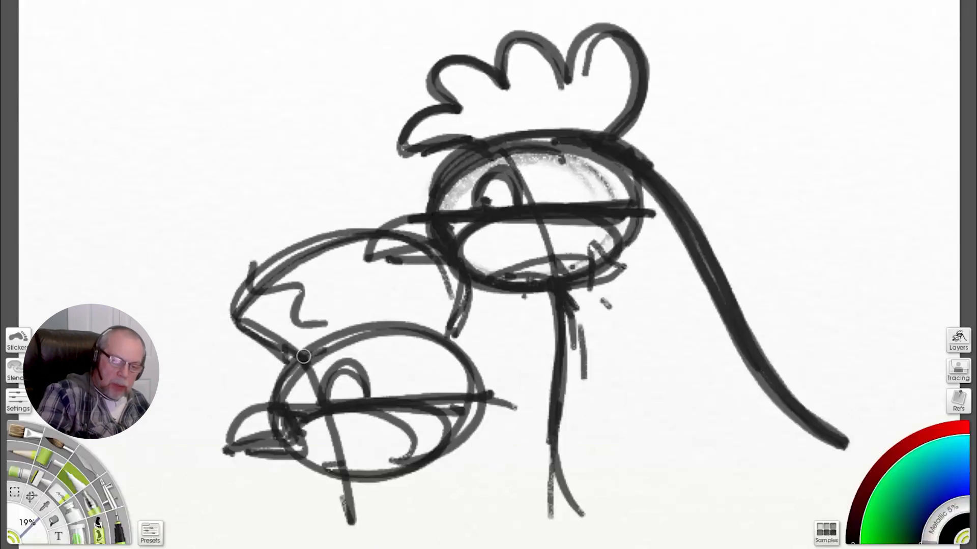
left_click_drag(450, 318, 458, 529)
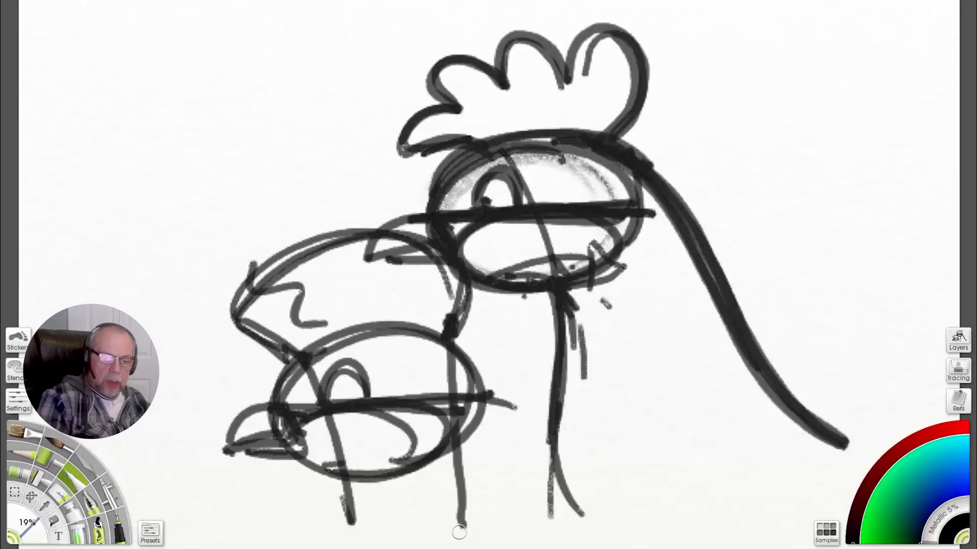
mouse_move(304, 357)
left_mouse_down()
mouse_move(257, 351)
mouse_move(235, 326)
mouse_move(327, 282)
mouse_move(367, 248)
mouse_move(442, 262)
mouse_move(434, 342)
left_mouse_up()
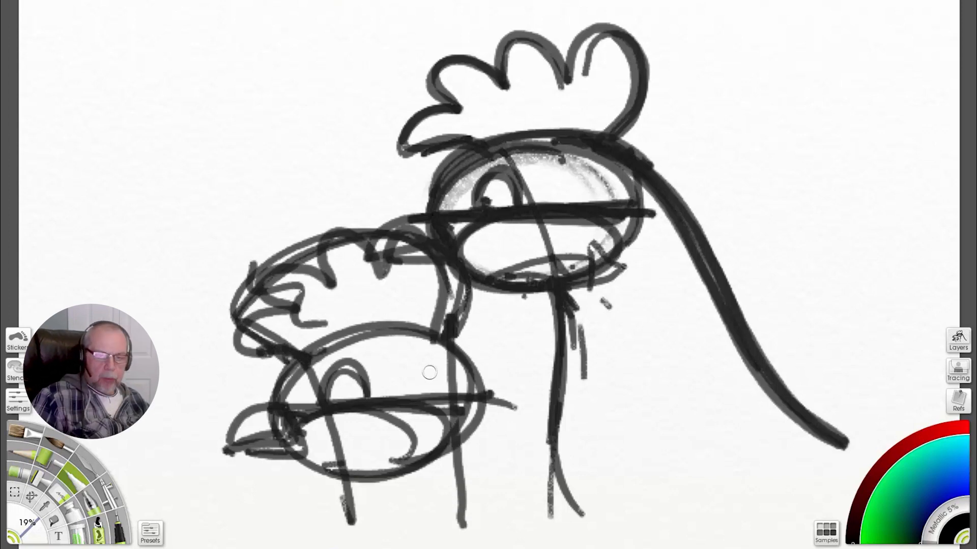
left_click_drag(484, 145, 517, 348)
left_click_drag(600, 114, 640, 382)
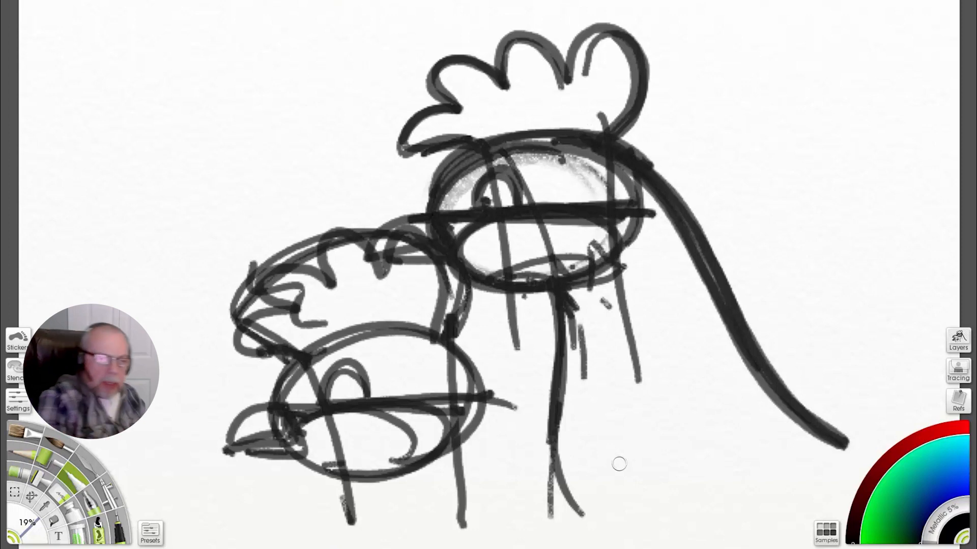
Draw a separate hatched oval beside the upper head and fill the upper head oval and its beak with hatching.
left_click_drag(162, 144, 295, 138)
left_click_drag(152, 178, 297, 89)
left_click_drag(326, 155, 279, 197)
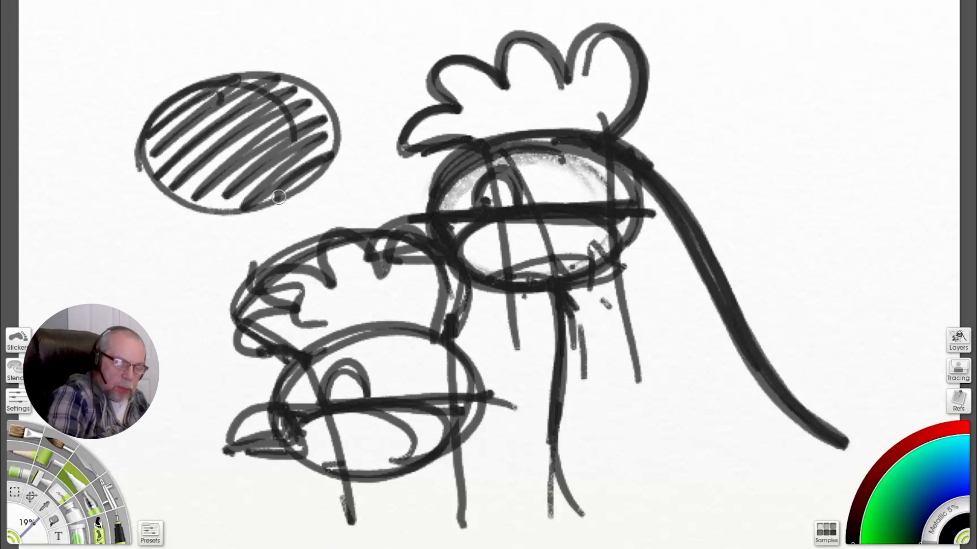
mouse_move(716, 119)
left_mouse_down()
mouse_move(854, 59)
mouse_move(882, 87)
left_mouse_up()
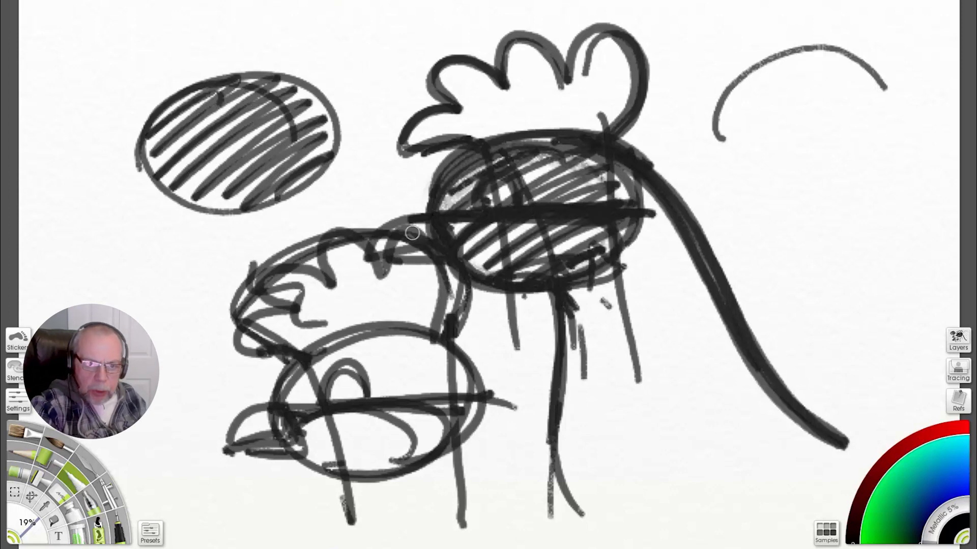
left_click_drag(423, 232, 387, 255)
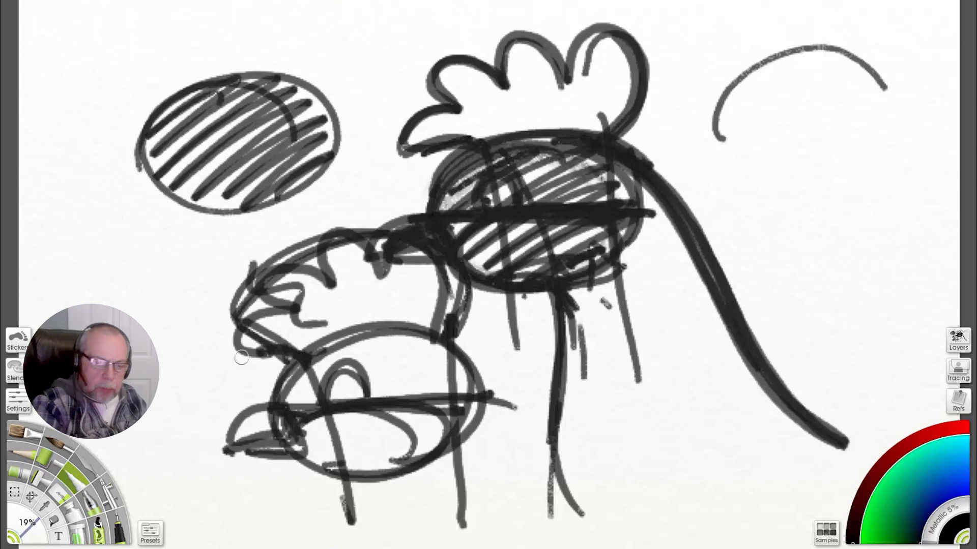
Sketch a third head with a shaded, boldly outlined beak and a large round skull overlapping the lower head's comb.
mouse_move(77, 342)
left_mouse_down()
mouse_move(173, 285)
mouse_move(187, 330)
left_mouse_up()
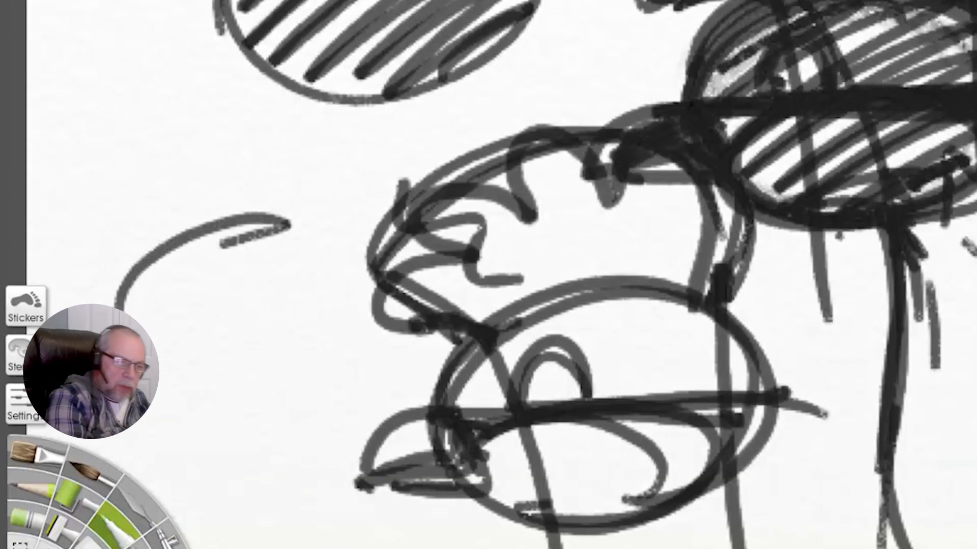
left_click_drag(187, 326, 177, 284)
left_click_drag(284, 215, 300, 286)
left_click_drag(127, 321, 300, 287)
mouse_move(198, 226)
left_mouse_down()
mouse_move(146, 300)
mouse_move(259, 280)
left_mouse_up()
mouse_move(185, 324)
left_mouse_down()
mouse_move(301, 325)
mouse_move(326, 279)
left_mouse_up()
left_click_drag(285, 210, 337, 286)
mouse_move(337, 285)
left_mouse_down()
mouse_move(220, 333)
mouse_move(148, 330)
left_mouse_up()
left_click_drag(268, 198, 420, 43)
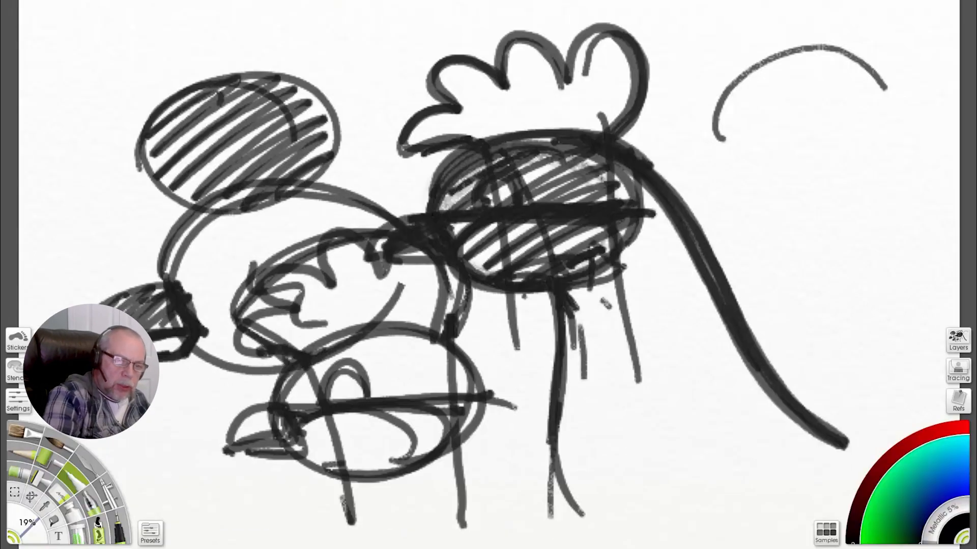
Hatch the interior of the upper head's scalloped comb with diagonal strokes.
left_click_drag(440, 121, 517, 75)
left_click_drag(488, 133, 569, 77)
left_click_drag(509, 131, 625, 90)
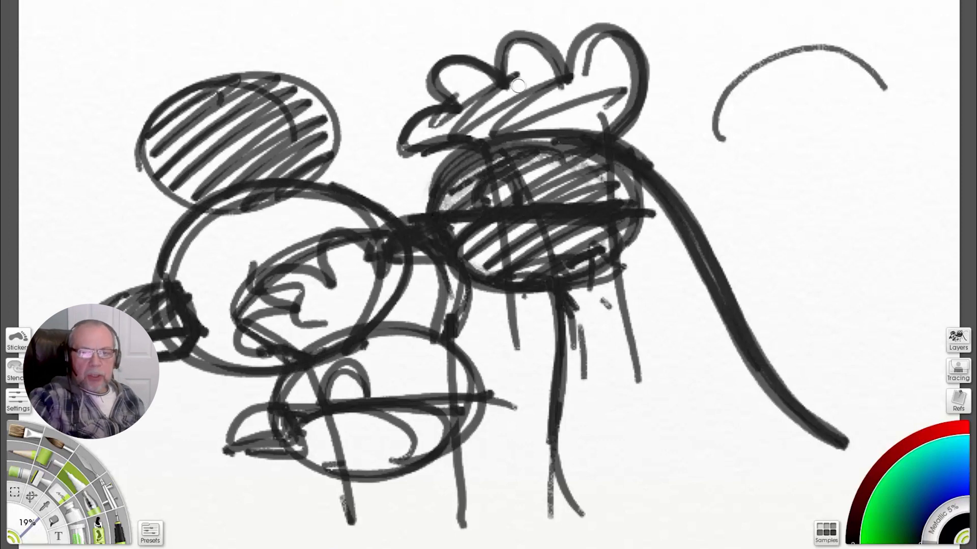
Draw a tall comb shape seated on a separate head oval in the empty space beyond the back of the neck.
left_click_drag(746, 165, 898, 66)
mouse_move(896, 122)
left_mouse_down()
mouse_move(903, 102)
mouse_move(795, 48)
mouse_move(785, 141)
mouse_move(890, 123)
left_mouse_up()
mouse_move(883, 130)
left_mouse_down()
mouse_move(899, 108)
mouse_move(890, 21)
mouse_move(804, 41)
mouse_move(711, 152)
mouse_move(895, 124)
mouse_move(719, 175)
mouse_move(912, 146)
mouse_move(880, 218)
mouse_move(912, 140)
left_mouse_up()
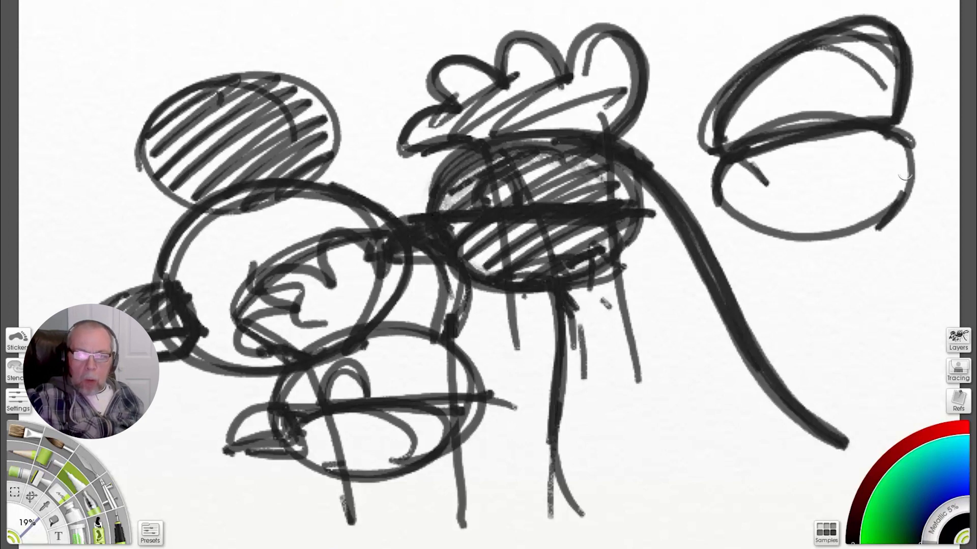
left_click_drag(727, 163, 907, 238)
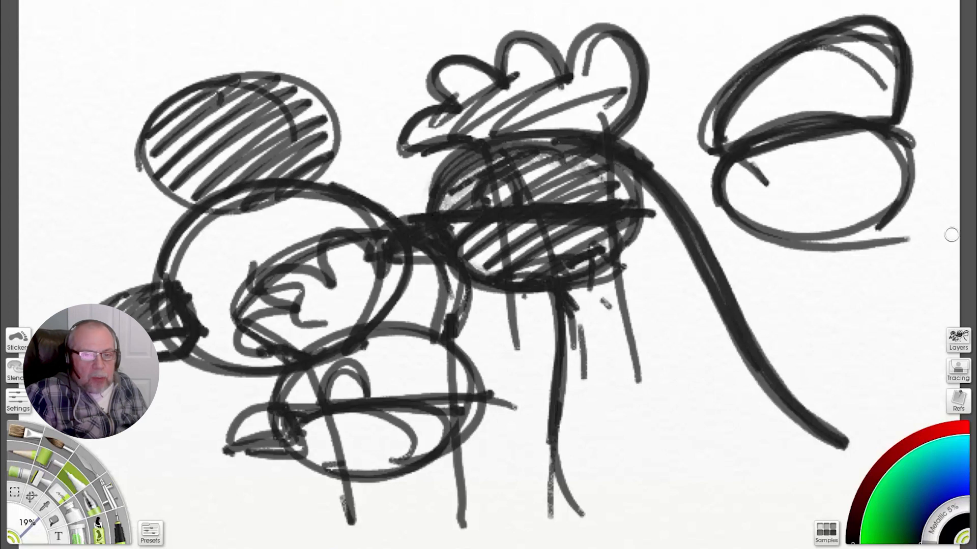
left_click(60, 493)
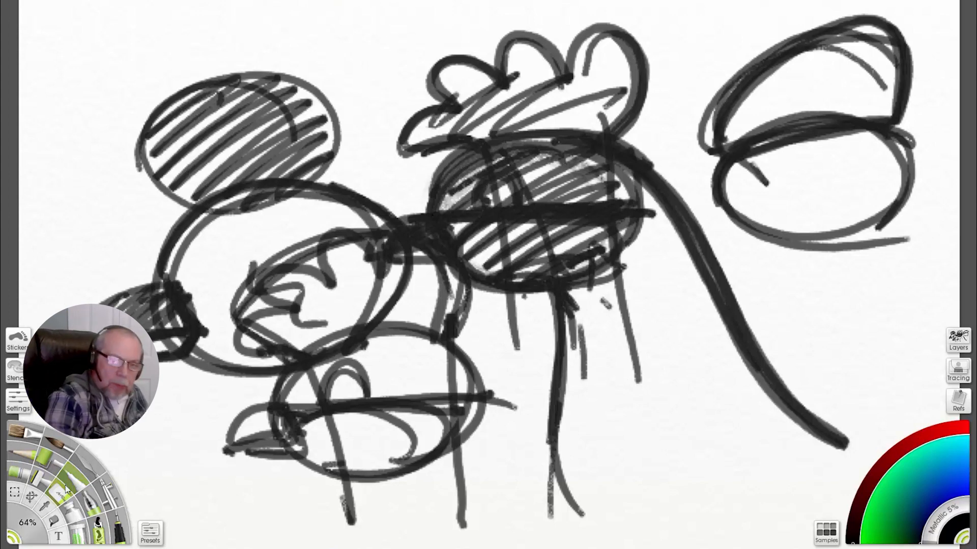
left_click_drag(497, 198, 485, 226)
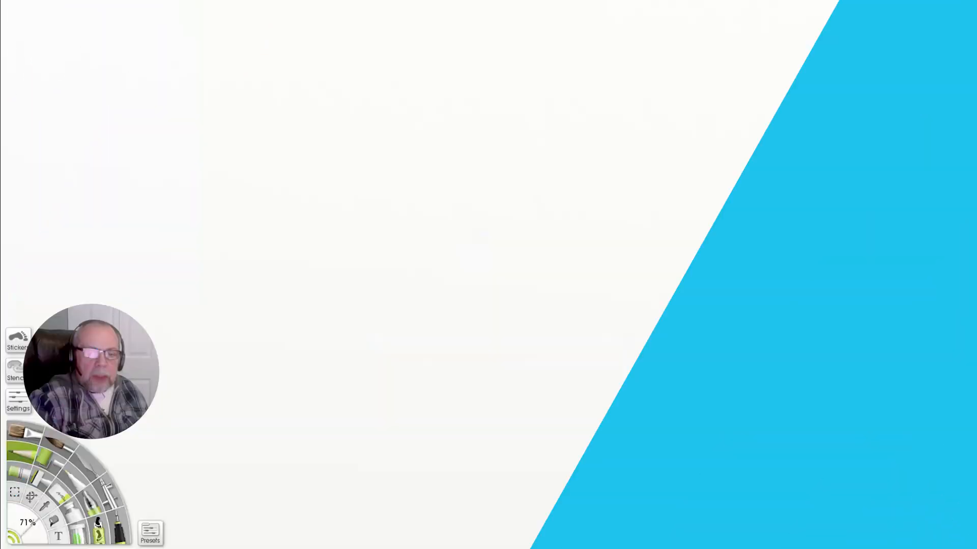
Sketch a large body oval on the blank canvas with a curved guide line for the leg descending from its underside.
mouse_move(661, 204)
left_mouse_down()
mouse_move(416, 134)
mouse_move(690, 210)
mouse_move(401, 258)
left_mouse_up()
left_click_drag(606, 340, 646, 438)
left_click_drag(612, 260, 627, 401)
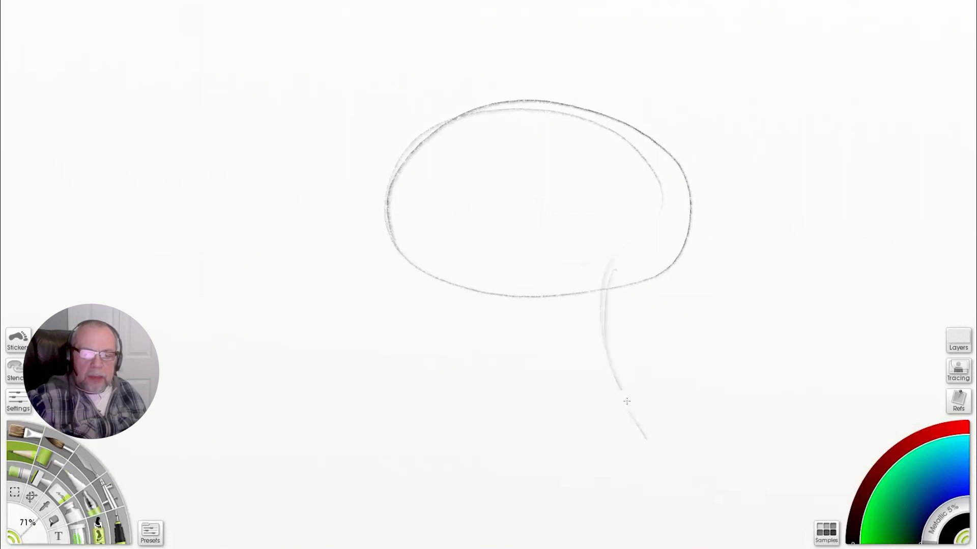
Draw a tilted thigh oval inside the rear of the body oval and mark the hip joint near its top.
left_click_drag(629, 159, 560, 267)
left_click_drag(638, 177, 634, 187)
left_click_drag(655, 175, 643, 220)
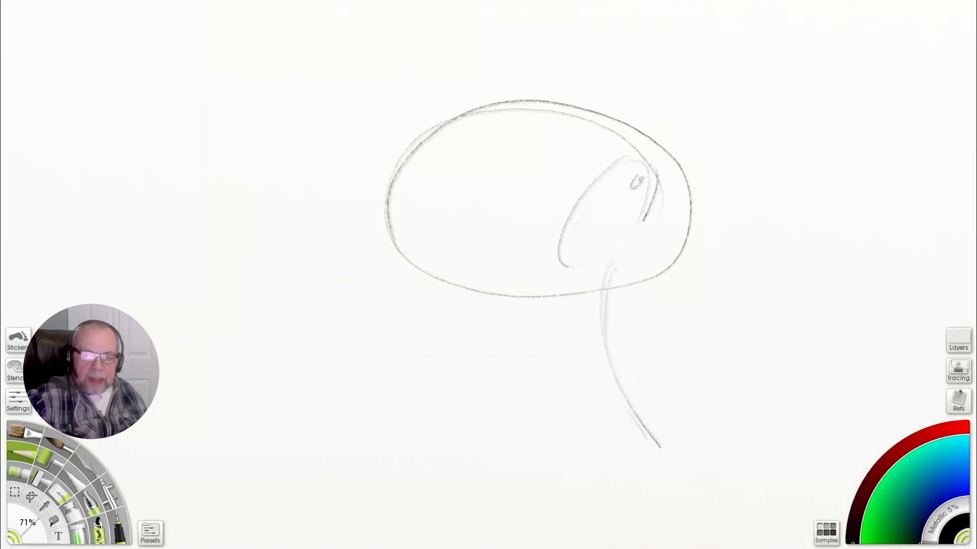
left_click_drag(655, 166, 575, 270)
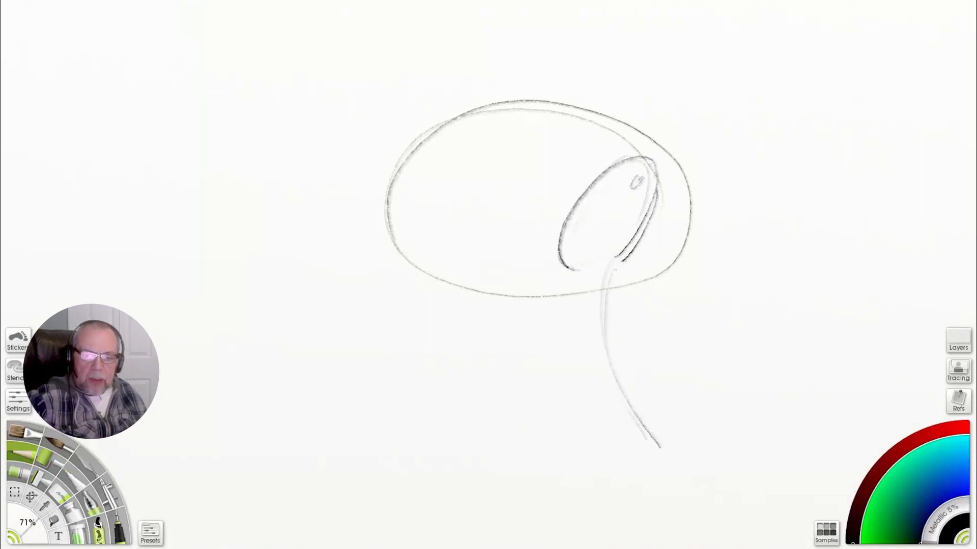
Draw the lower leg tapering back to the ankle, a slanted shank and a foot with spread toes.
left_click_drag(645, 295, 576, 265)
left_click_drag(576, 265, 659, 167)
mouse_move(657, 188)
left_mouse_down()
mouse_move(623, 262)
mouse_move(626, 353)
left_mouse_up()
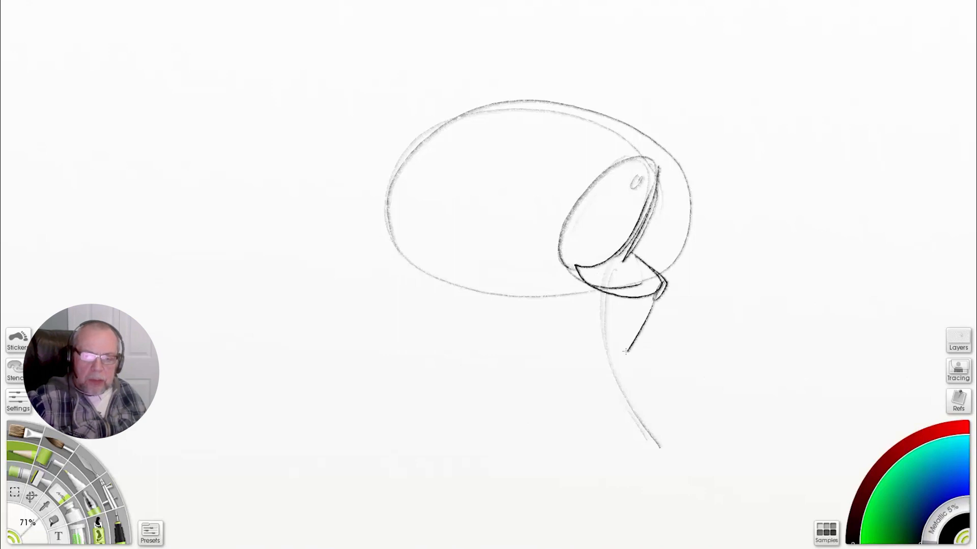
left_click_drag(663, 295, 622, 371)
mouse_move(651, 304)
left_mouse_down()
mouse_move(609, 376)
mouse_move(523, 376)
left_mouse_up()
mouse_move(614, 375)
left_mouse_down()
mouse_move(514, 399)
mouse_move(610, 375)
left_mouse_up()
left_click_drag(544, 414, 658, 391)
left_click_drag(666, 286, 618, 376)
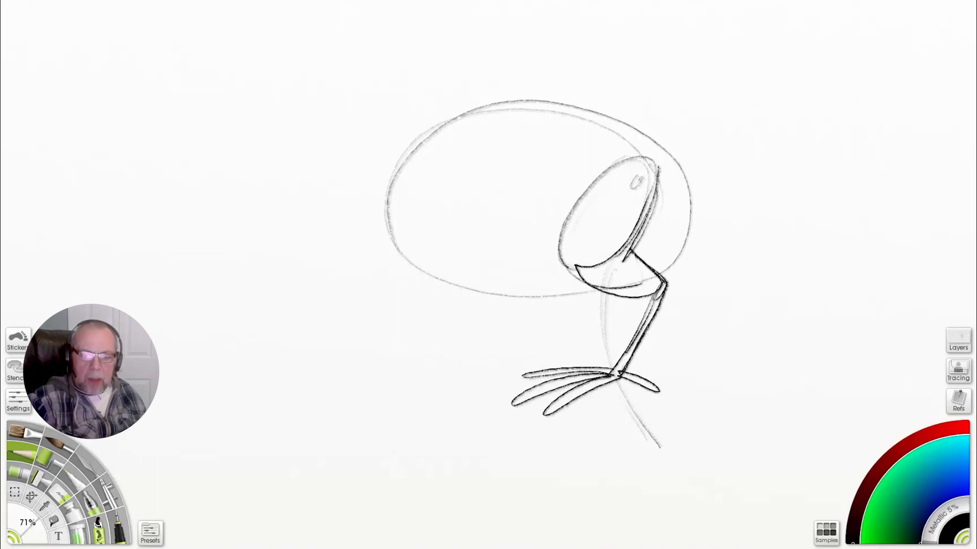
Hatch the rooster's thigh oval and draw an annotation line pointing to it from behind the body.
mouse_move(656, 167)
left_mouse_down()
mouse_move(600, 301)
mouse_move(610, 235)
mouse_move(577, 268)
left_mouse_up()
left_click_drag(607, 200, 748, 144)
Sketch the front and back contours of a human thigh beside the rooster, continuing the front through the knee and shin.
left_click_drag(223, 87, 239, 322)
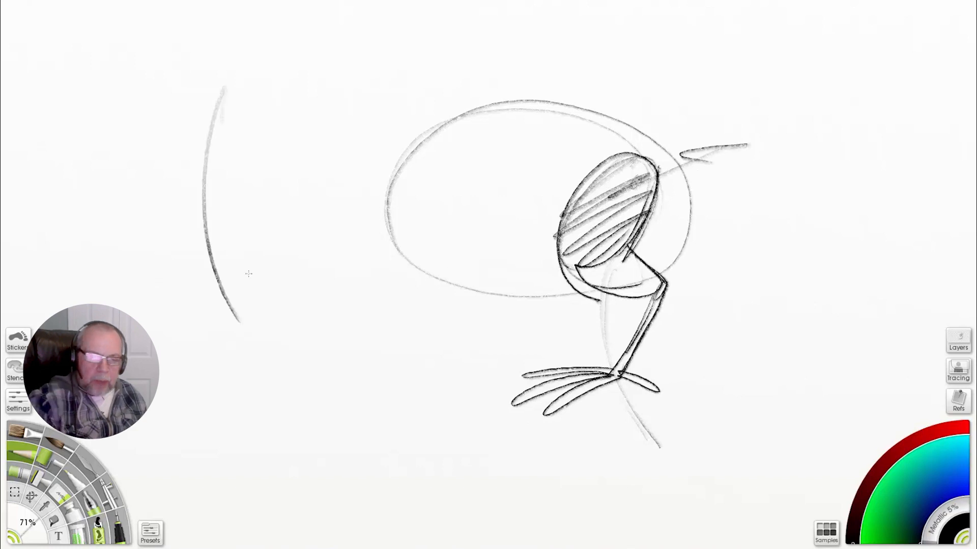
left_click_drag(373, 74, 315, 338)
left_click_drag(369, 120, 387, 4)
mouse_move(226, 52)
left_mouse_down()
mouse_move(239, 351)
mouse_move(306, 479)
left_mouse_up()
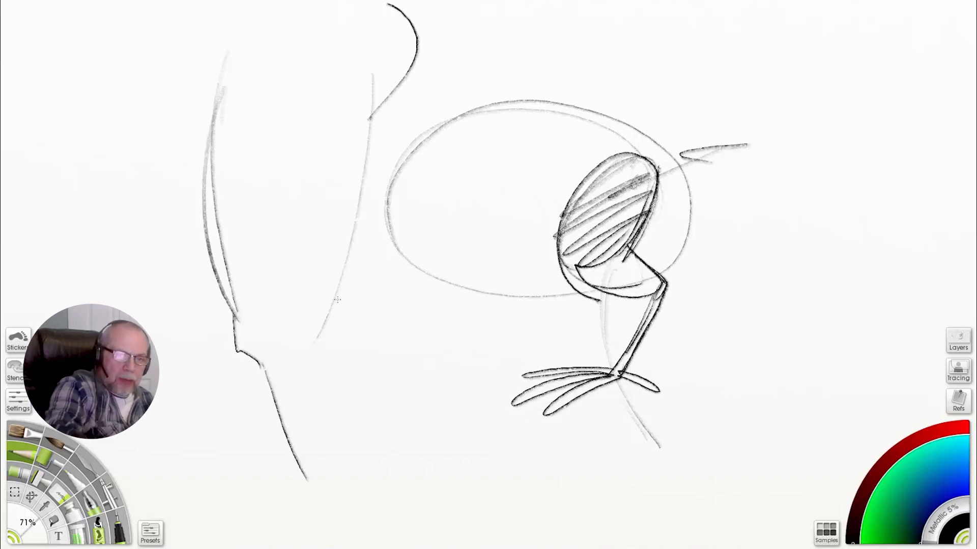
Draw the back of the human knee and calf and darken the rear contour of the thigh.
left_click_drag(330, 269, 335, 345)
left_click_drag(337, 303, 395, 506)
left_click_drag(338, 274, 395, 483)
left_click_drag(360, 52, 339, 275)
Hatch the human thigh with a pointer line into it and add matching hatching to the rooster's thigh.
mouse_move(297, 46)
left_mouse_down()
mouse_move(223, 265)
mouse_move(254, 309)
left_mouse_up()
mouse_move(235, 49)
left_mouse_down()
mouse_move(218, 95)
mouse_move(237, 323)
left_mouse_up()
left_click_drag(118, 230, 300, 171)
left_click_drag(244, 153, 303, 145)
left_click_drag(648, 170, 565, 254)
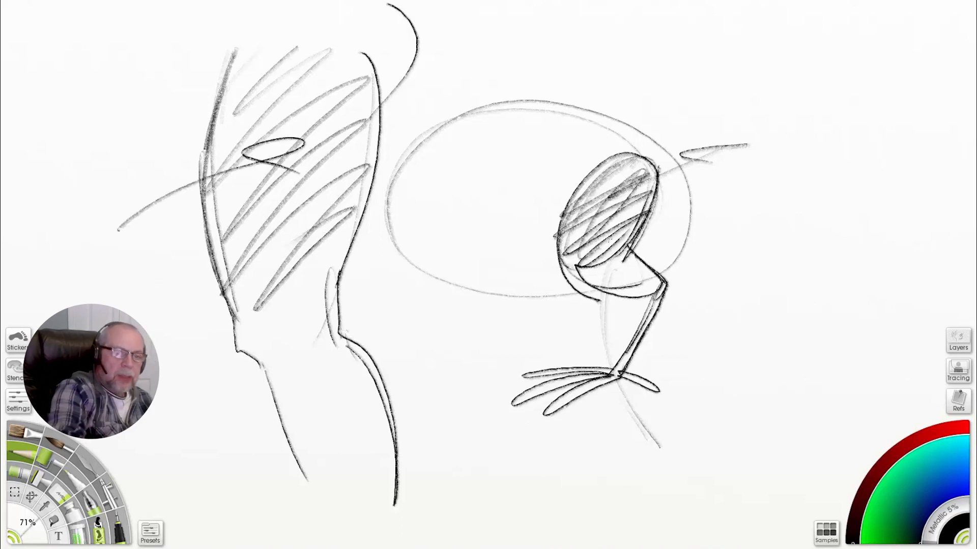
left_click_drag(650, 196, 590, 261)
Extend the human leg's contours up to the hip and down the calf, and reinforce the knee.
left_click_drag(229, 20, 229, 76)
left_click_drag(379, 2, 379, 113)
left_click_drag(340, 283, 399, 531)
left_click_drag(236, 351, 352, 548)
left_click_drag(259, 339, 272, 376)
Retrace the rooster's lower leg as a bold teardrop shape, shade it and darken its pointed ankle end.
left_click_drag(557, 262, 645, 301)
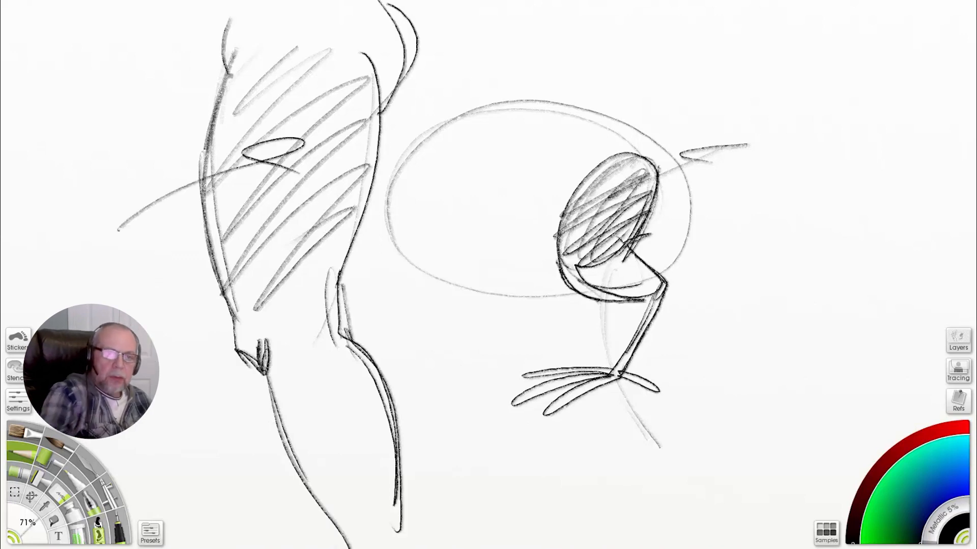
mouse_move(639, 253)
left_mouse_down()
mouse_move(575, 265)
mouse_move(653, 306)
left_mouse_up()
mouse_move(538, 330)
left_mouse_down()
mouse_move(427, 269)
mouse_move(583, 316)
mouse_move(499, 322)
mouse_move(572, 298)
mouse_move(549, 284)
mouse_move(583, 307)
left_mouse_up()
mouse_move(578, 257)
left_mouse_down()
mouse_move(631, 277)
mouse_move(618, 291)
left_mouse_up()
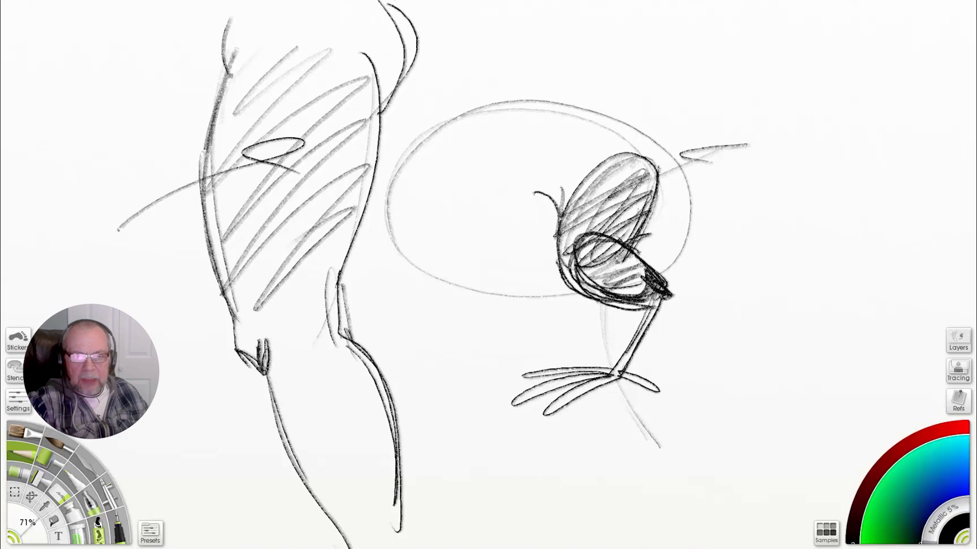
Add curved feather strokes fanning over the top and rear of the rooster's thigh.
mouse_move(631, 201)
left_mouse_down()
mouse_move(661, 237)
mouse_move(681, 192)
mouse_move(564, 208)
mouse_move(595, 175)
left_mouse_up()
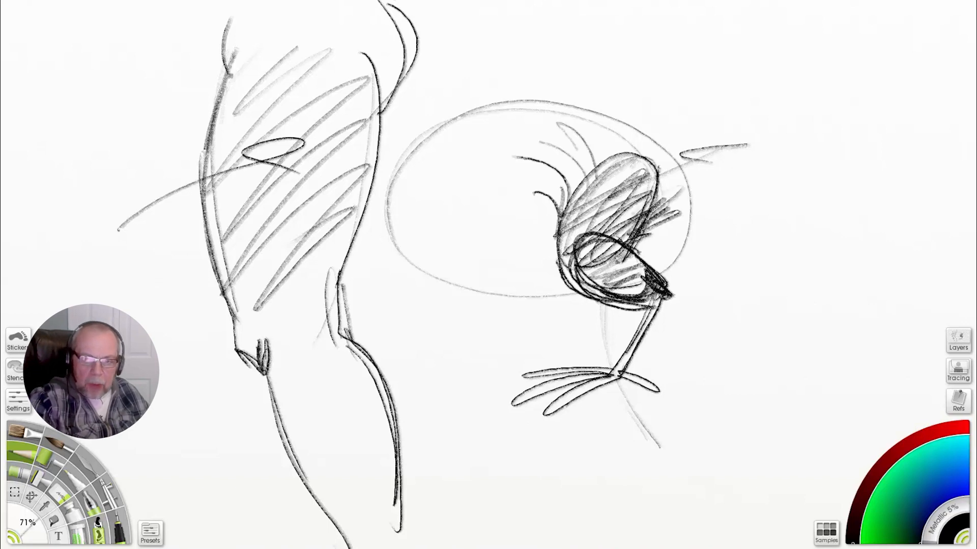
mouse_move(596, 122)
left_mouse_down()
mouse_move(654, 208)
mouse_move(653, 234)
mouse_move(632, 244)
left_mouse_up()
left_click_drag(645, 139, 657, 269)
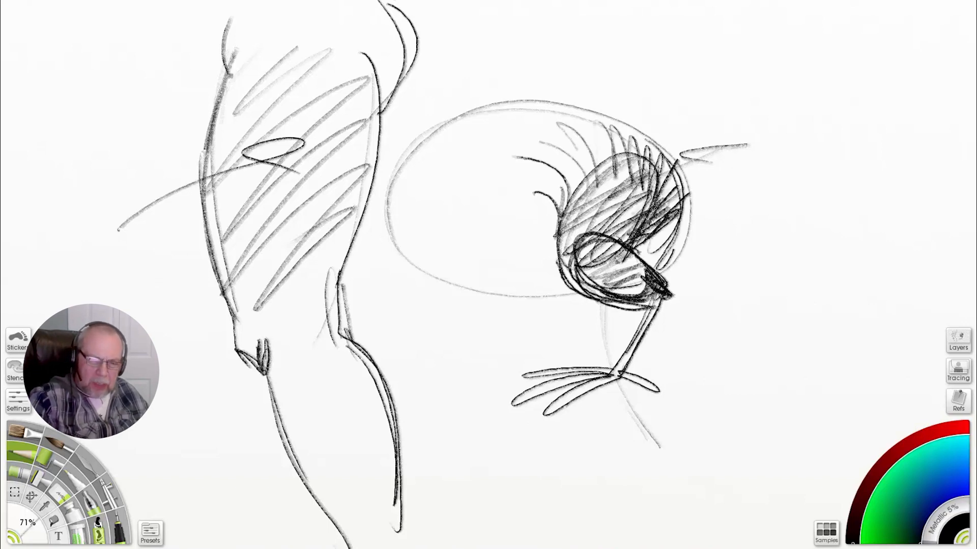
left_click_drag(679, 155, 656, 250)
left_click_drag(647, 182, 645, 199)
Add sweeping strokes ahead of the thigh and outline a second, forward-swung thigh overlapping the first.
left_click_drag(564, 202, 499, 231)
left_click_drag(547, 223, 474, 301)
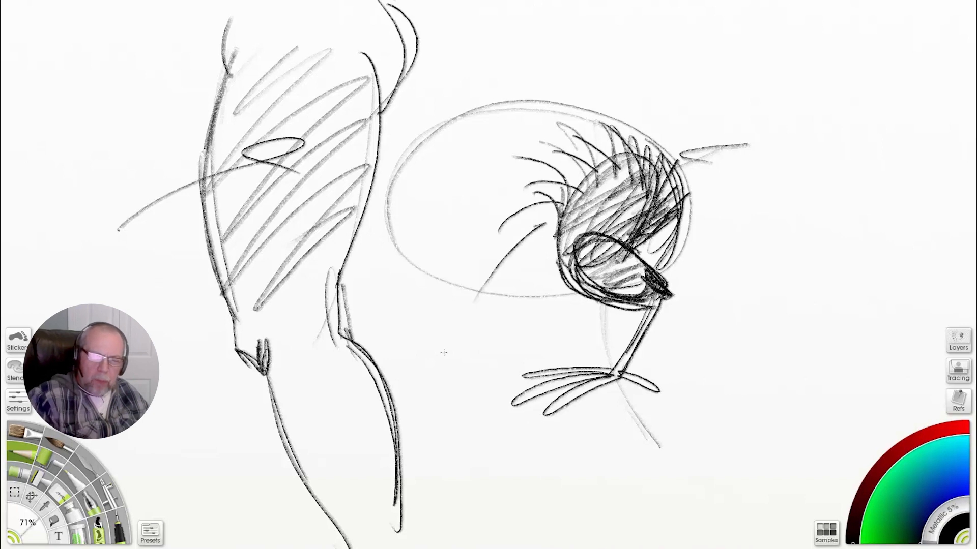
left_click_drag(612, 155, 539, 225)
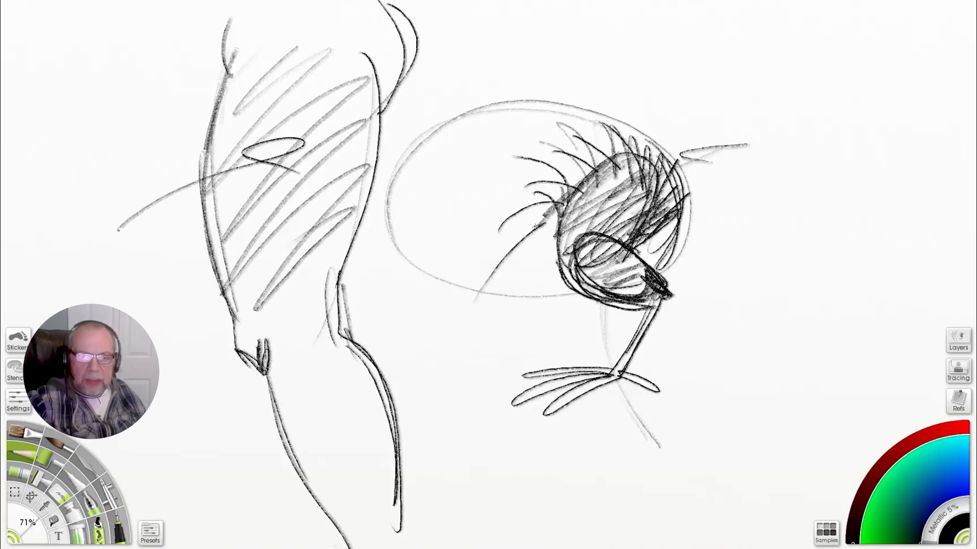
mouse_move(651, 170)
left_mouse_down()
mouse_move(595, 248)
mouse_move(589, 177)
mouse_move(539, 272)
mouse_move(624, 239)
left_mouse_up()
left_click_drag(537, 222, 510, 309)
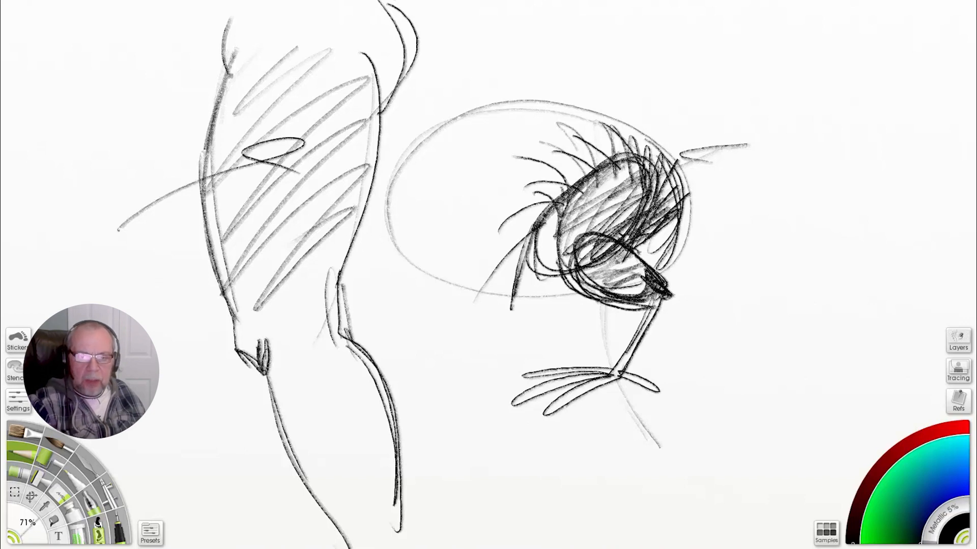
Draw the second leg reaching forward with a bold straight shank and a foot with spread toes.
left_click_drag(582, 267, 644, 287)
left_click_drag(564, 274, 445, 370)
mouse_move(537, 311)
left_mouse_down()
mouse_move(350, 413)
mouse_move(435, 370)
left_mouse_up()
mouse_move(539, 290)
left_mouse_down()
mouse_move(440, 387)
mouse_move(575, 236)
left_mouse_up()
left_click_drag(521, 270, 512, 301)
Darken the rooster's thigh and lower leg and redraw the rear shank steeper with a downward-curving foot.
left_click_drag(583, 272, 659, 299)
left_click_drag(637, 171, 586, 244)
mouse_move(582, 245)
left_mouse_down()
mouse_move(641, 280)
mouse_move(677, 370)
left_mouse_up()
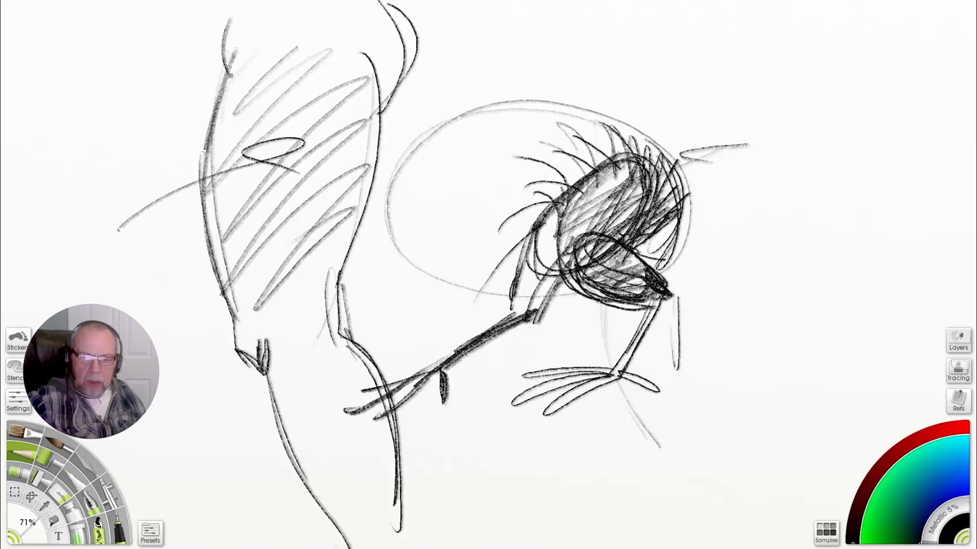
left_click_drag(667, 257, 678, 342)
left_click_drag(671, 244, 637, 389)
left_click_drag(611, 162, 567, 256)
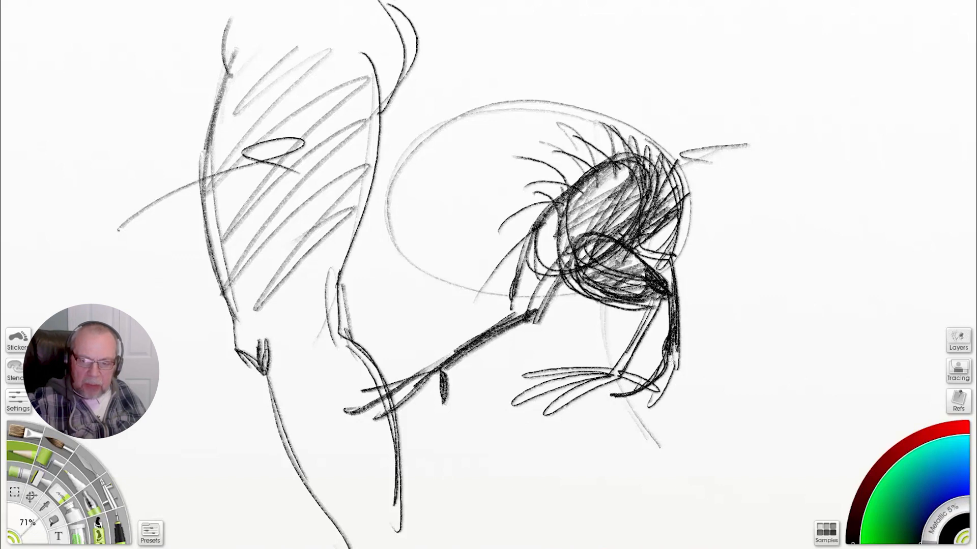
left_click_drag(675, 346, 692, 388)
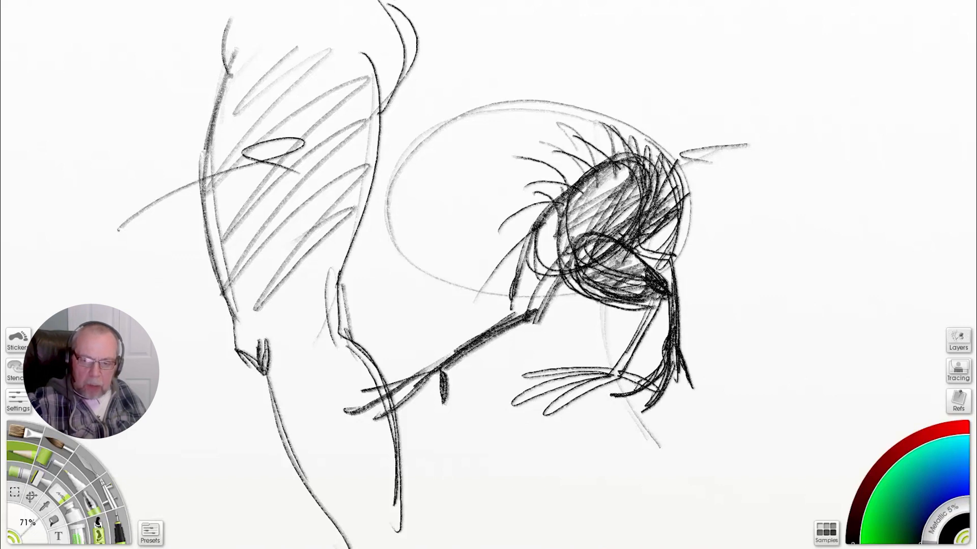
Add three short strokes in the empty space behind the rooster's rump.
left_click_drag(737, 254, 776, 351)
left_click_drag(725, 250, 743, 288)
left_click_drag(718, 243, 781, 263)
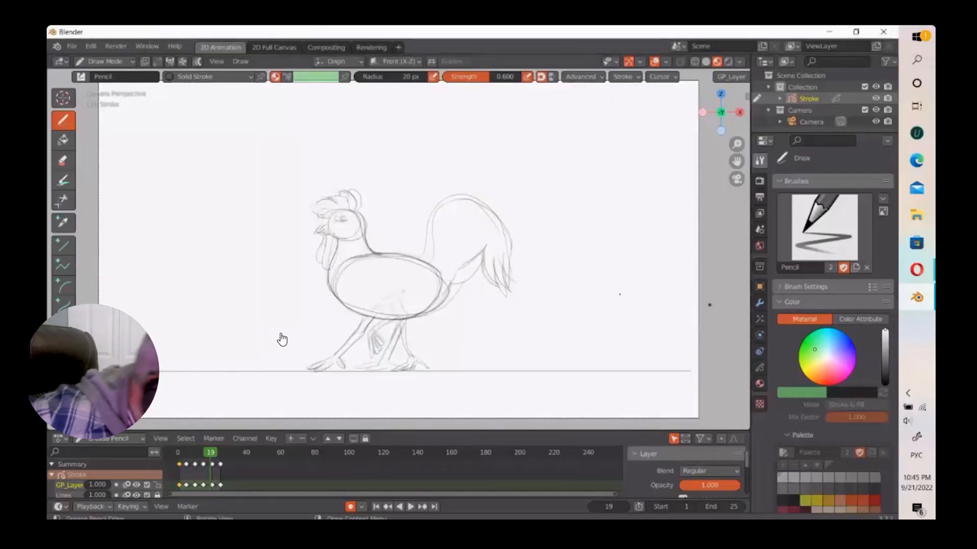
Step through the rough rooster walk's frames, and play and stop the cleaned-up rooster animation to compare the motion.
key("Right")
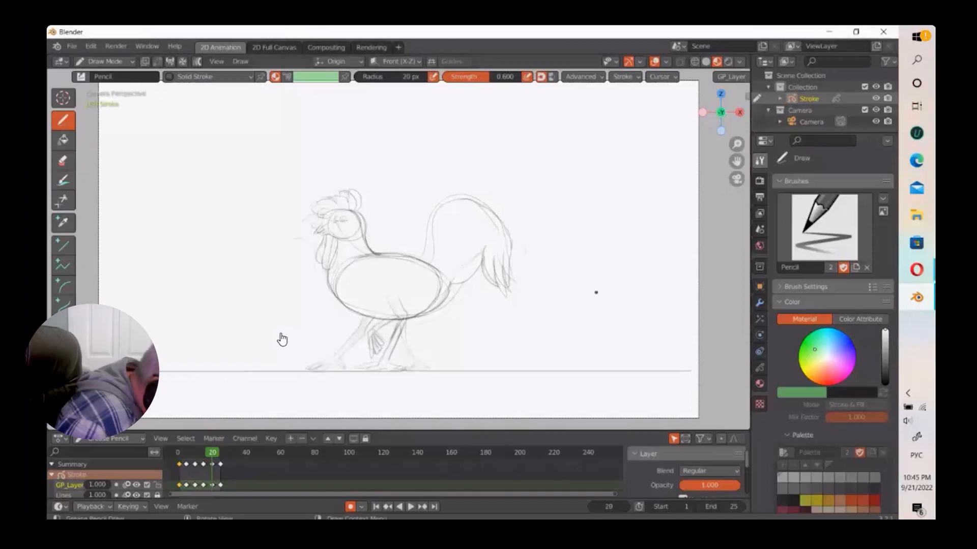
key("Down")
key("shift+Right")
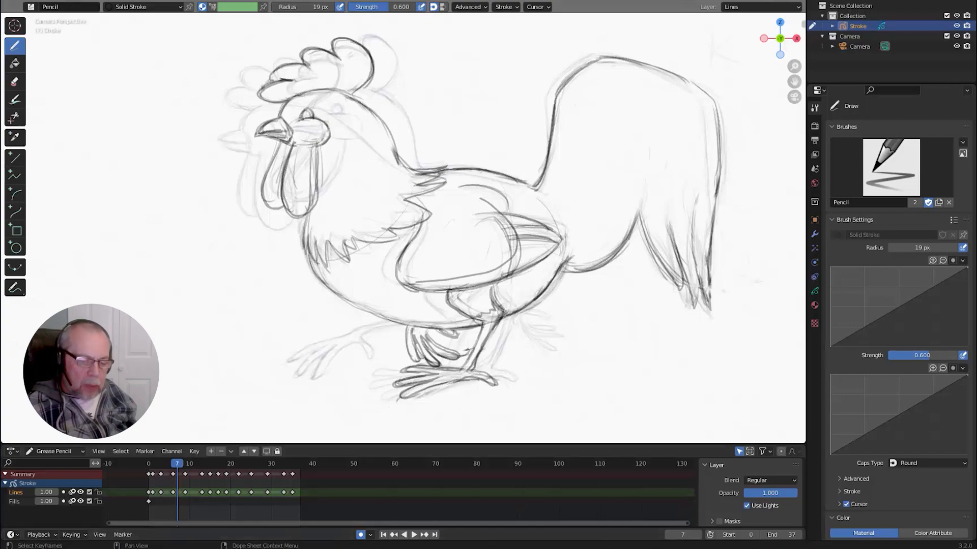
left_click(413, 535)
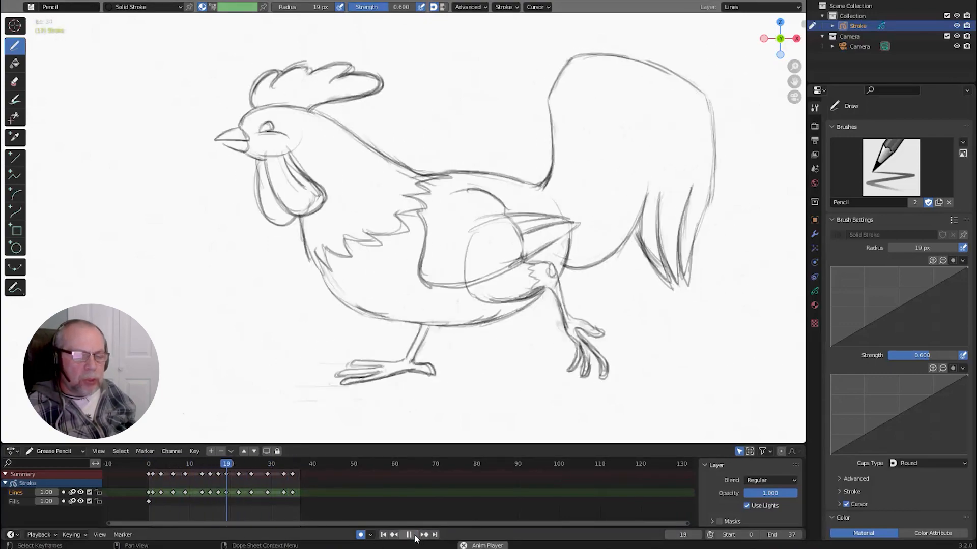
left_click(410, 535)
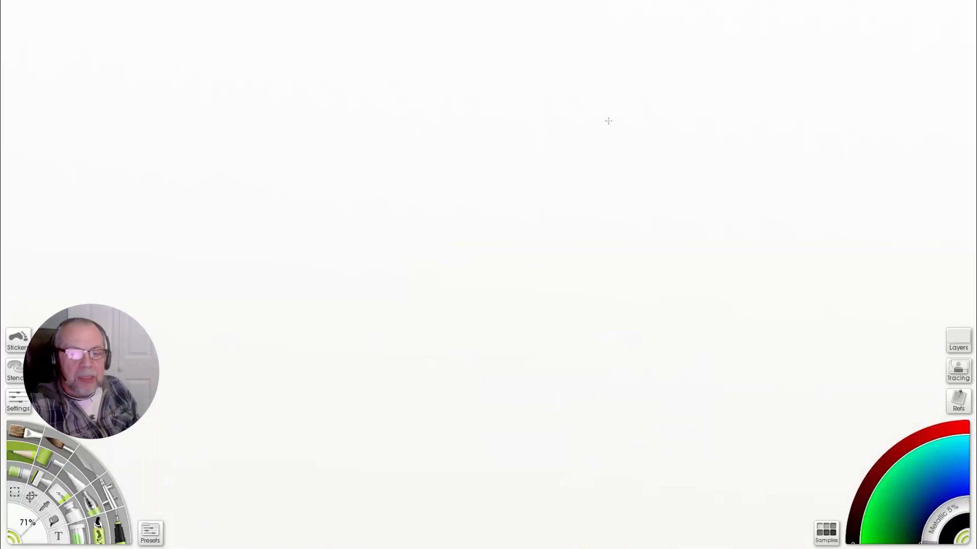
Sketch a round cartoon head in side view with two oval eyes and a small round nose.
left_click_drag(539, 221, 649, 203)
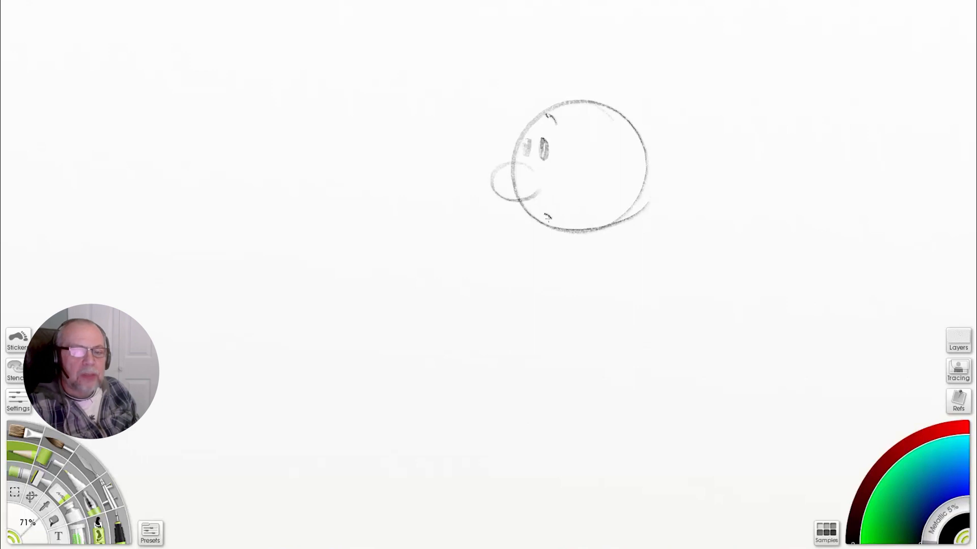
left_click_drag(613, 81, 641, 96)
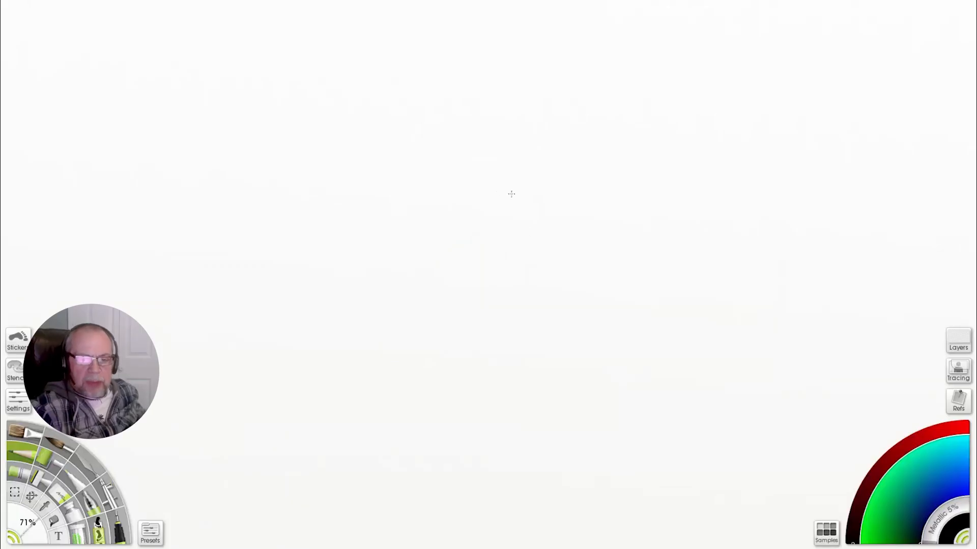
Sketch a rooster's oval body with an upright head and neck, thicken the back line and hatch the body.
left_click_drag(600, 307, 457, 118)
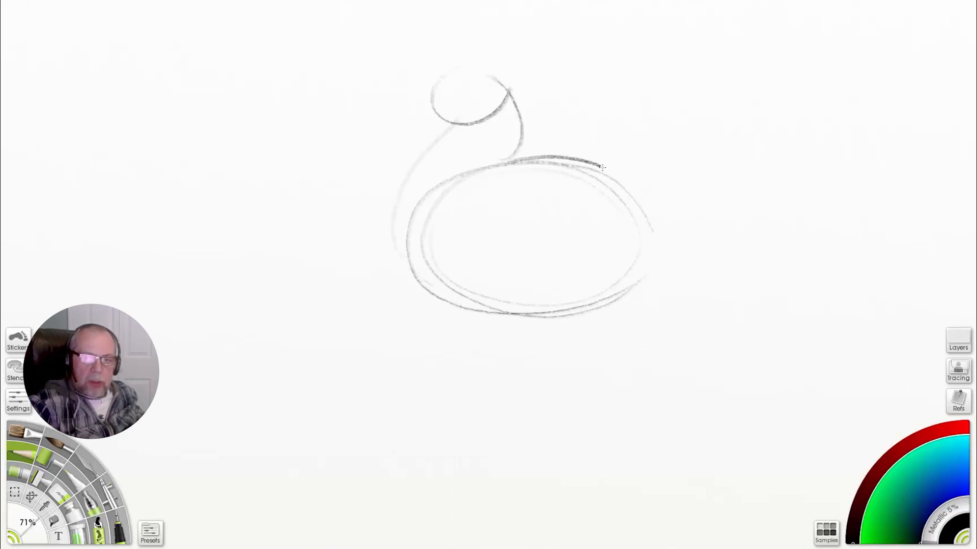
left_click_drag(603, 166, 642, 193)
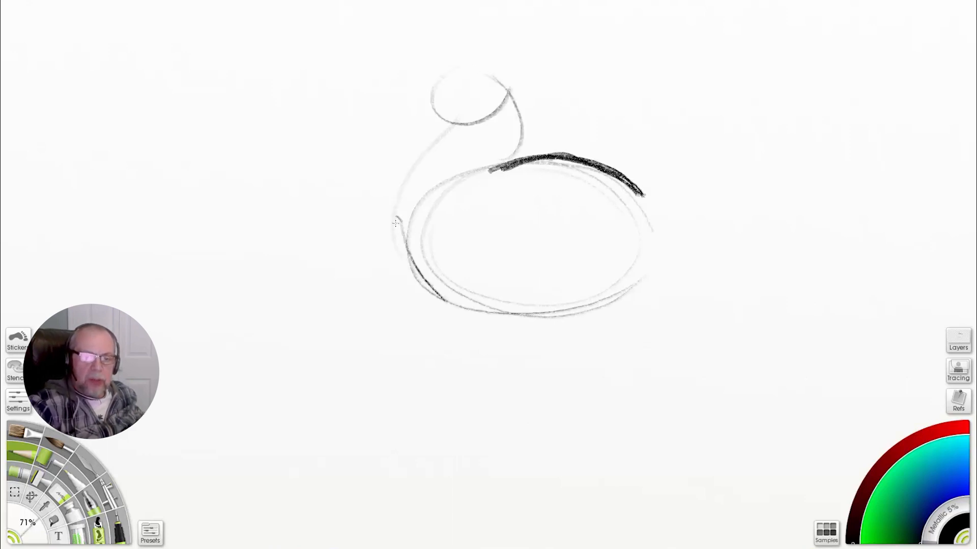
left_click_drag(654, 273, 462, 176)
left_click_drag(449, 168, 499, 167)
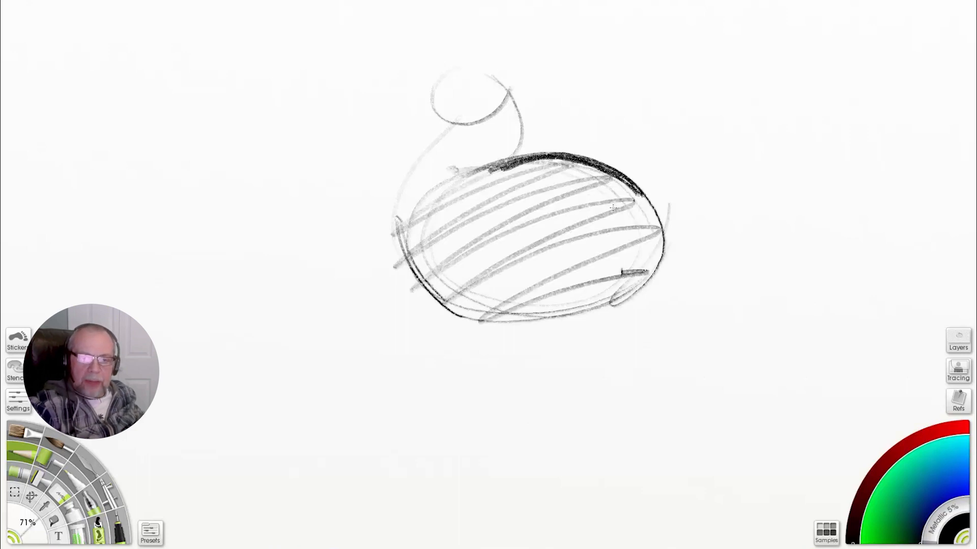
Draw a neck stretching forward from the body, darken the belly line and add two long curved tail feathers.
left_click_drag(612, 206, 364, 133)
left_click_drag(504, 174, 462, 174)
left_click_drag(390, 238, 645, 286)
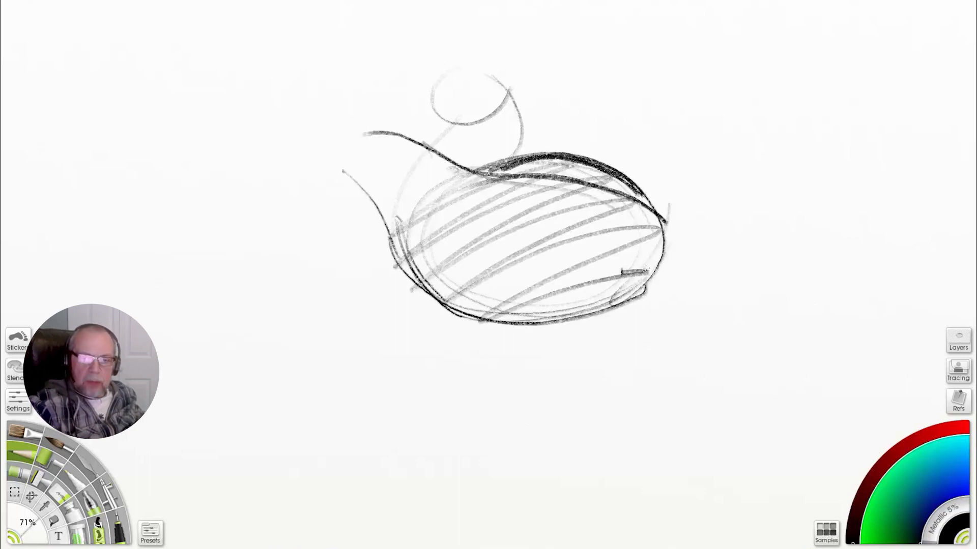
mouse_move(653, 205)
left_mouse_down()
mouse_move(821, 95)
mouse_move(654, 206)
mouse_move(659, 162)
left_mouse_up()
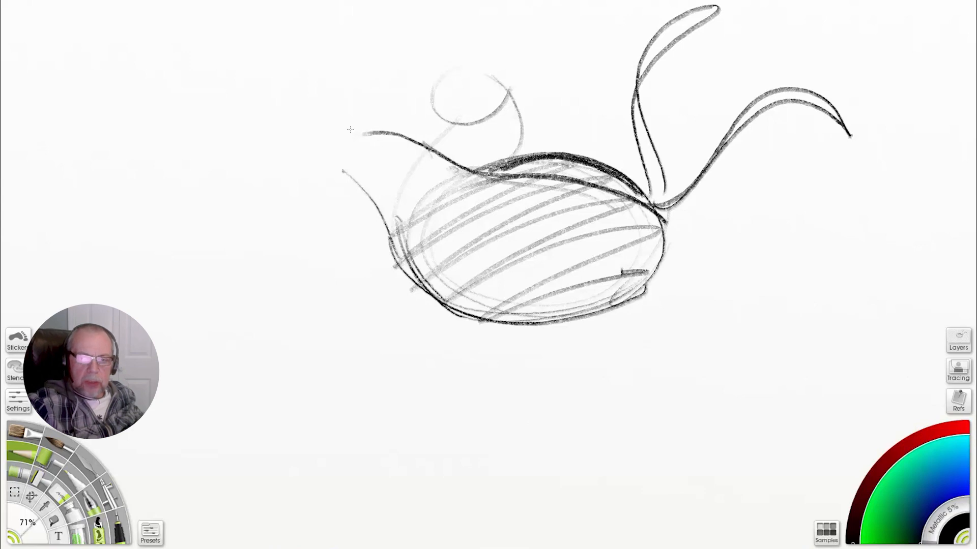
mouse_move(667, 256)
left_mouse_down()
mouse_move(422, 287)
mouse_move(551, 176)
mouse_move(681, 272)
left_mouse_up()
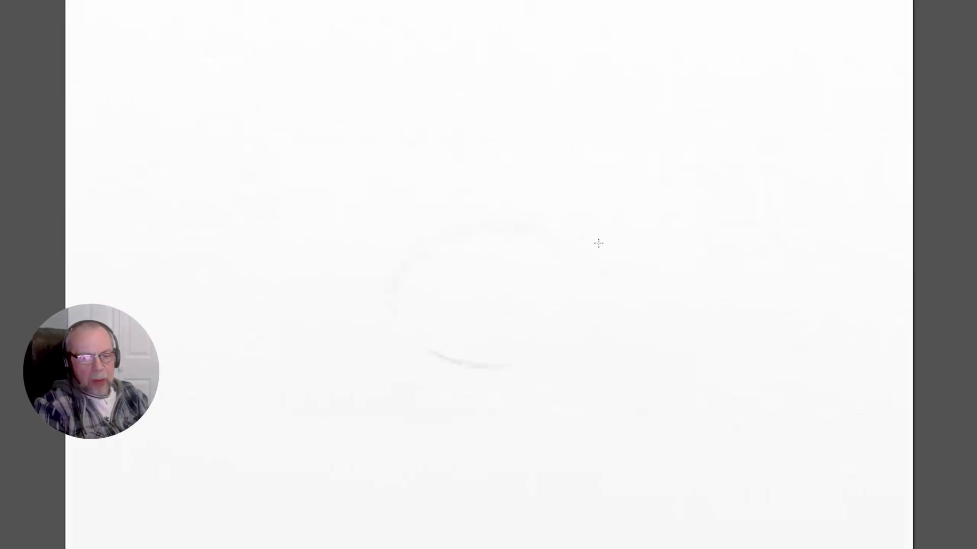
Sketch an oval body on the blank canvas with a neck reaching forward to a small oval head.
mouse_move(598, 243)
left_mouse_down()
mouse_move(397, 292)
mouse_move(625, 320)
mouse_move(460, 216)
mouse_move(448, 379)
mouse_move(642, 313)
mouse_move(433, 253)
mouse_move(428, 376)
mouse_move(647, 270)
mouse_move(377, 255)
left_mouse_up()
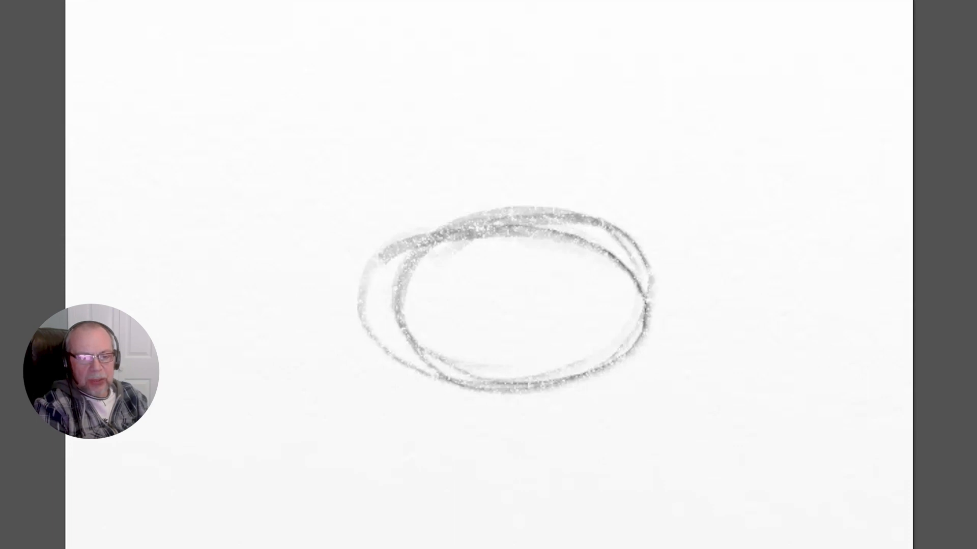
mouse_move(457, 230)
left_mouse_down()
mouse_move(458, 218)
mouse_move(630, 249)
mouse_move(448, 395)
mouse_move(633, 320)
mouse_move(448, 218)
mouse_move(427, 351)
left_mouse_up()
left_click_drag(631, 278, 271, 189)
mouse_move(368, 337)
left_mouse_down()
mouse_move(279, 173)
mouse_move(498, 238)
left_mouse_up()
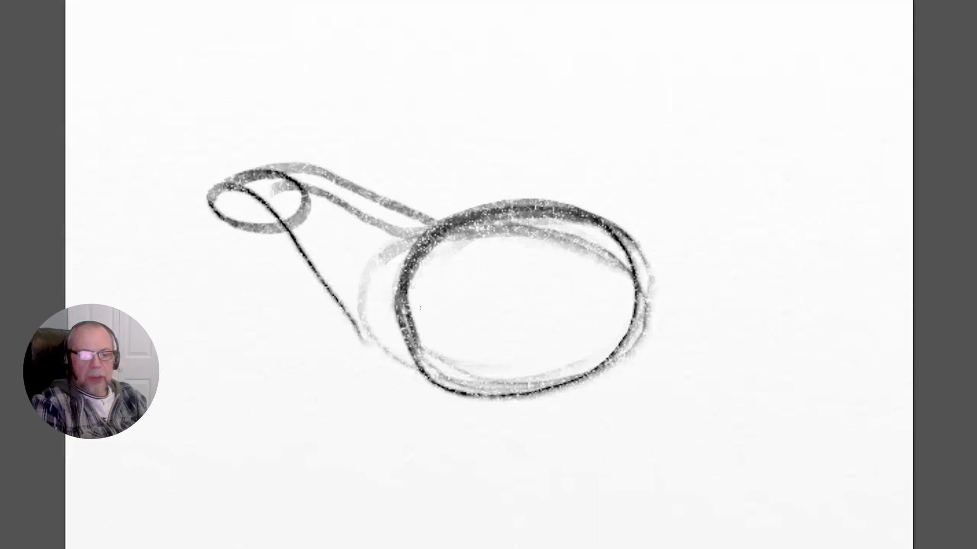
Add an upright neck and hatching to the oval body, with an arrow rising from the rump and one pointing down below the belly.
mouse_move(420, 308)
left_mouse_down()
mouse_move(421, 159)
mouse_move(468, 127)
mouse_move(422, 271)
mouse_move(616, 249)
mouse_move(630, 316)
mouse_move(496, 209)
mouse_move(645, 310)
mouse_move(542, 233)
mouse_move(367, 305)
mouse_move(647, 325)
mouse_move(588, 385)
left_mouse_up()
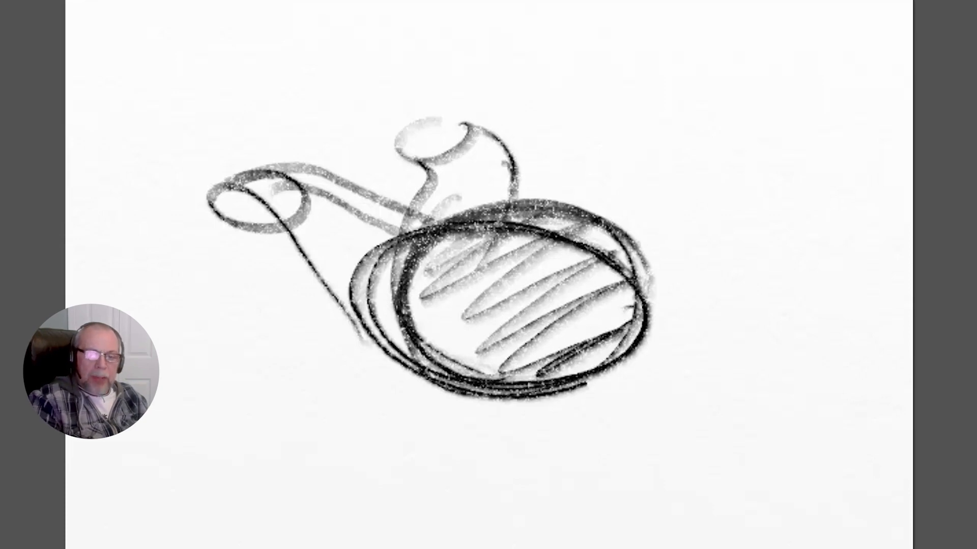
mouse_move(626, 232)
left_mouse_down()
mouse_move(646, 172)
mouse_move(668, 239)
left_mouse_up()
mouse_move(575, 386)
left_mouse_down()
mouse_move(536, 457)
mouse_move(590, 440)
left_mouse_up()
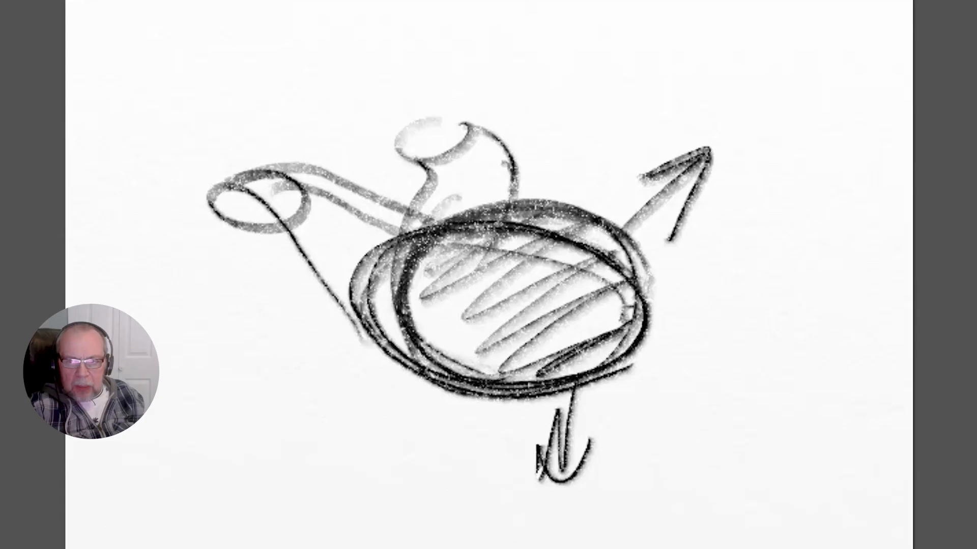
Draw a circle with a vertical centre line and a tall narrow oval beneath it beside the body sketch.
mouse_move(820, 117)
left_mouse_down()
mouse_move(760, 121)
mouse_move(726, 168)
left_mouse_up()
left_click_drag(786, 117, 791, 400)
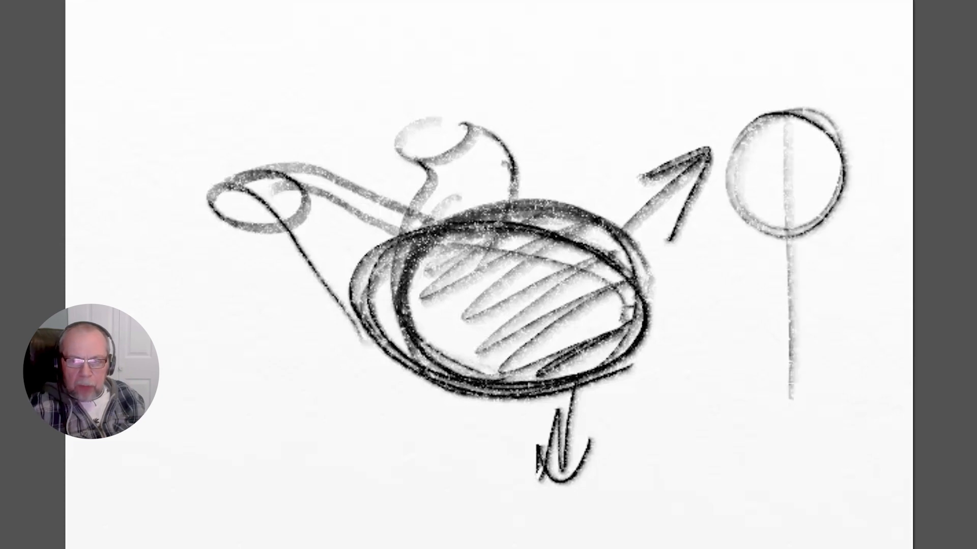
mouse_move(825, 356)
left_mouse_down()
mouse_move(793, 254)
mouse_move(793, 420)
left_mouse_up()
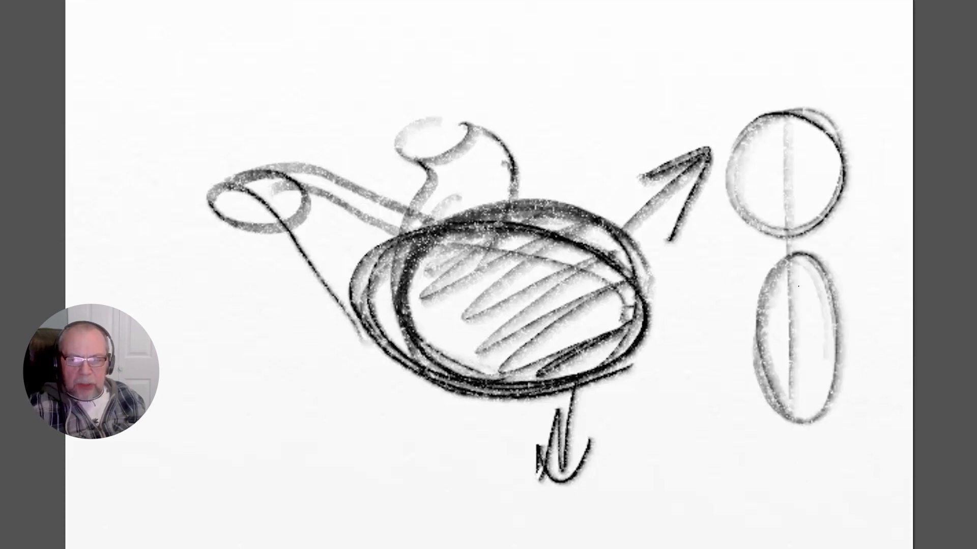
Shade the tall oval and draw a vertical double-headed arrow beside it to show the stretch.
left_click_drag(786, 265, 779, 351)
left_click_drag(858, 241, 857, 406)
left_click_drag(839, 269, 872, 306)
left_click_drag(842, 367, 858, 394)
left_click_drag(813, 278, 832, 316)
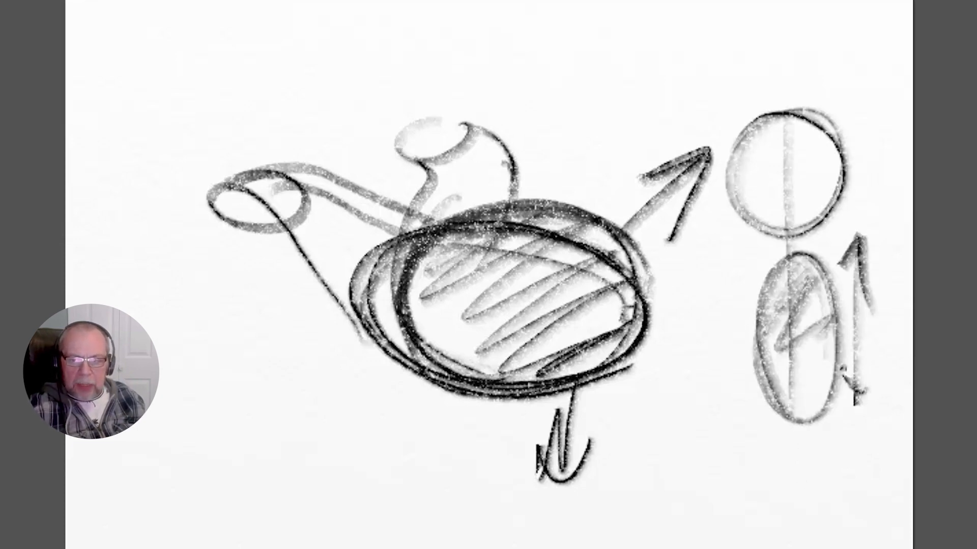
Draw inward-pointing horizontal arrows on both sides of the tall oval and darken its outline.
left_click_drag(695, 324, 748, 325)
left_click_drag(899, 314, 844, 336)
mouse_move(829, 267)
left_mouse_down()
mouse_move(814, 422)
mouse_move(842, 436)
left_mouse_up()
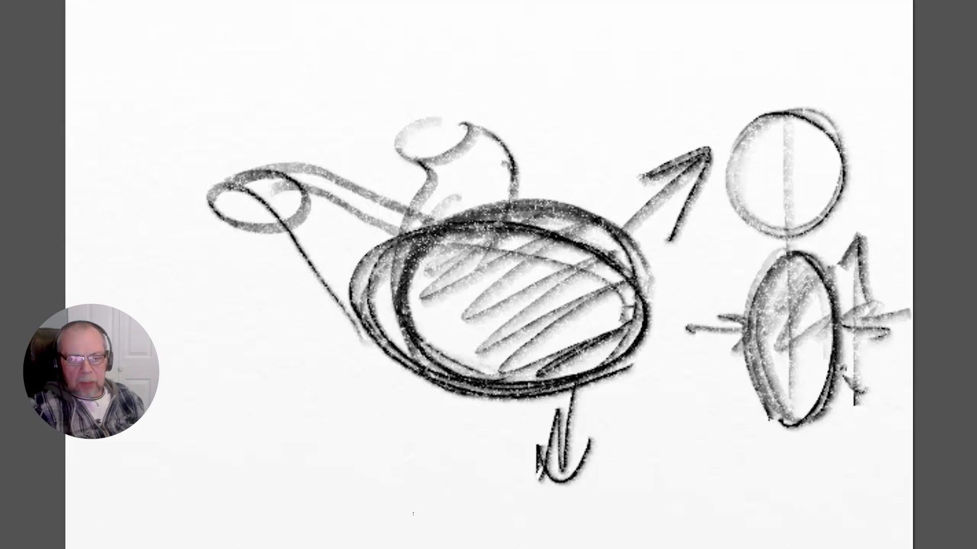
Draw an upward arrow under the front of the rooster's body and hatch the circle and the tall oval.
left_click_drag(413, 514, 463, 415)
left_click_drag(394, 458, 465, 483)
left_click_drag(733, 224, 834, 132)
left_click_drag(758, 356, 818, 328)
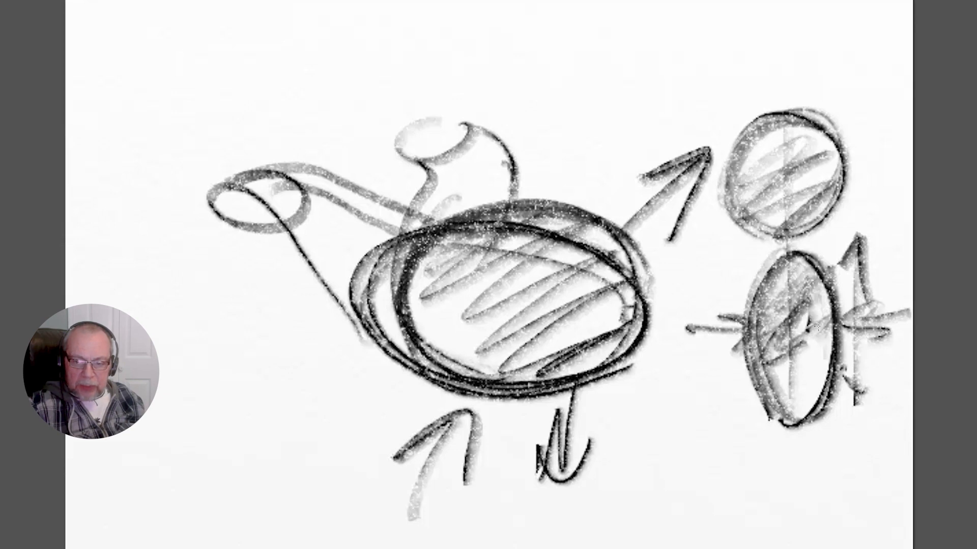
Draw a wide, flattened oval overlapping the base of the tall one, shade it and add small accent strokes.
mouse_move(826, 407)
left_mouse_down()
mouse_move(778, 265)
mouse_move(793, 422)
left_mouse_up()
left_click_drag(854, 430, 722, 430)
mouse_move(839, 376)
left_mouse_down()
mouse_move(880, 394)
mouse_move(859, 437)
left_mouse_up()
mouse_move(793, 372)
left_mouse_down()
mouse_move(712, 407)
mouse_move(849, 447)
mouse_move(717, 432)
mouse_move(743, 413)
mouse_move(819, 448)
left_mouse_up()
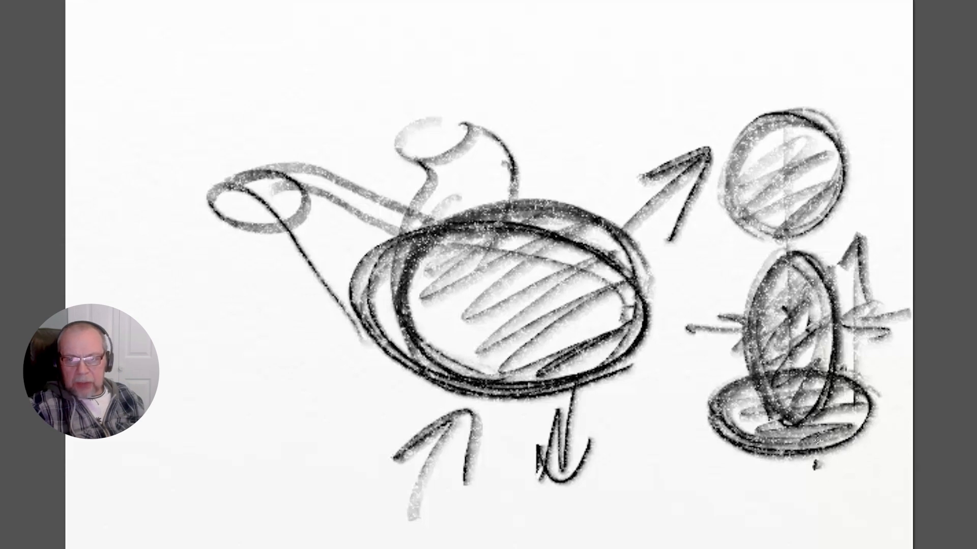
left_click_drag(706, 257, 714, 312)
mouse_move(753, 236)
left_mouse_down()
mouse_move(789, 109)
mouse_move(745, 229)
left_mouse_up()
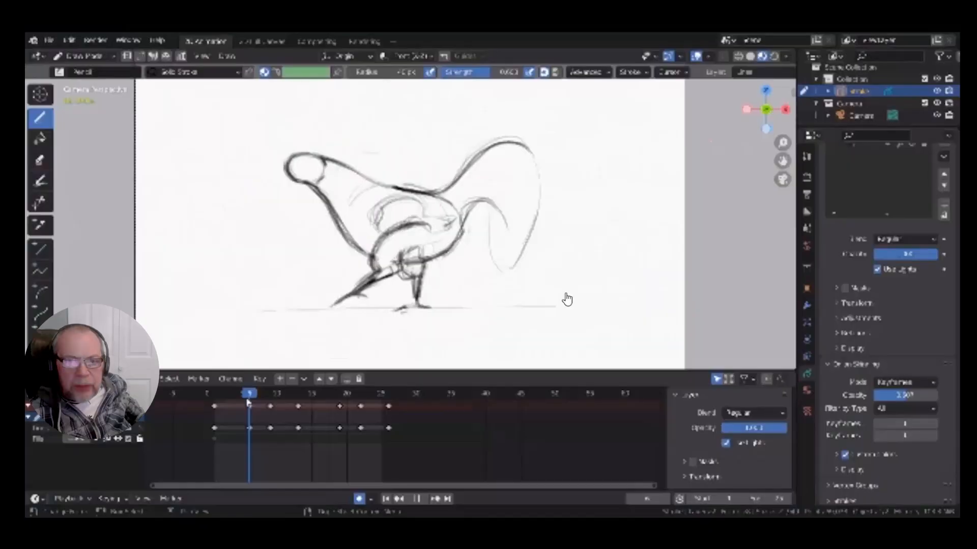
Stop the rough animation at frame 6 and step back and forth through the neighbouring keyframes to compare the body poses.
key("space")
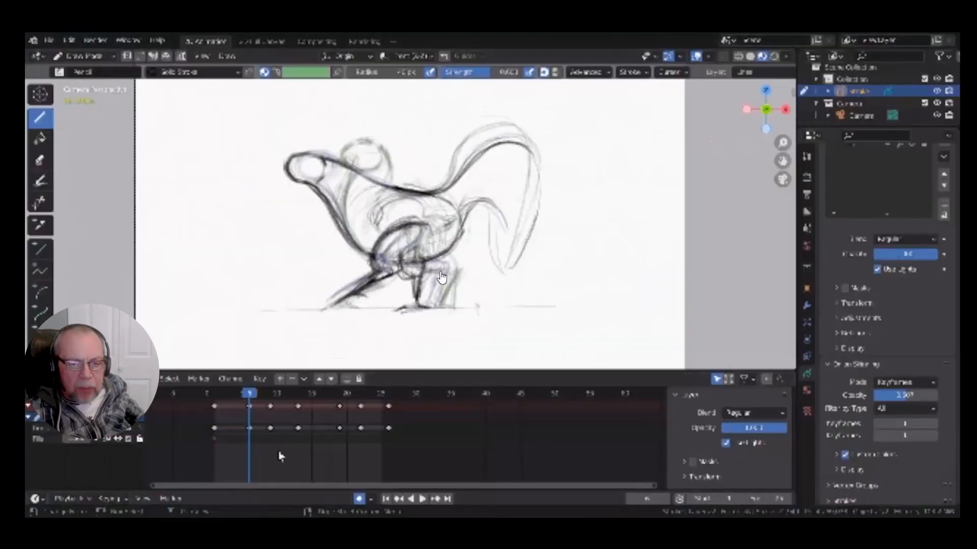
left_click(249, 428)
key("Down")
key("Up")
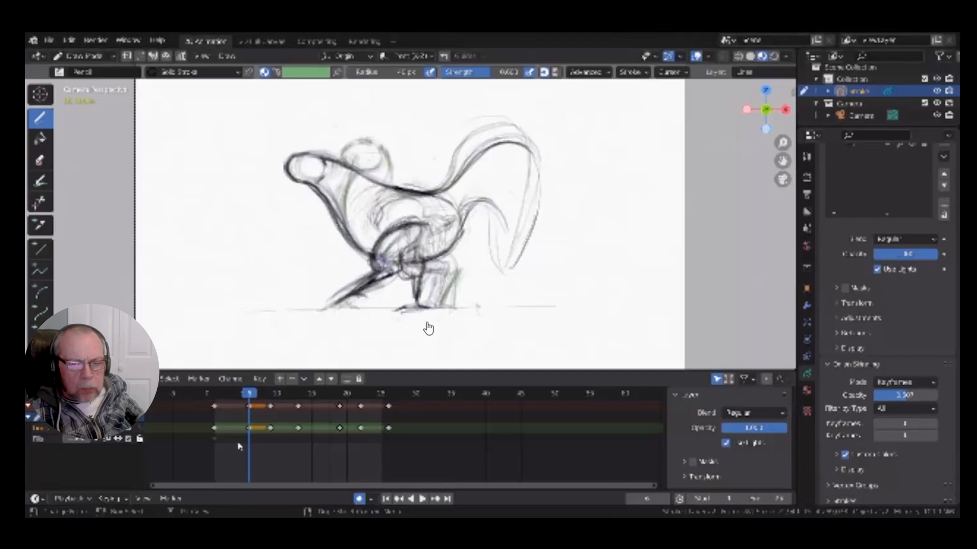
key("Down")
key("Down")
key("Up")
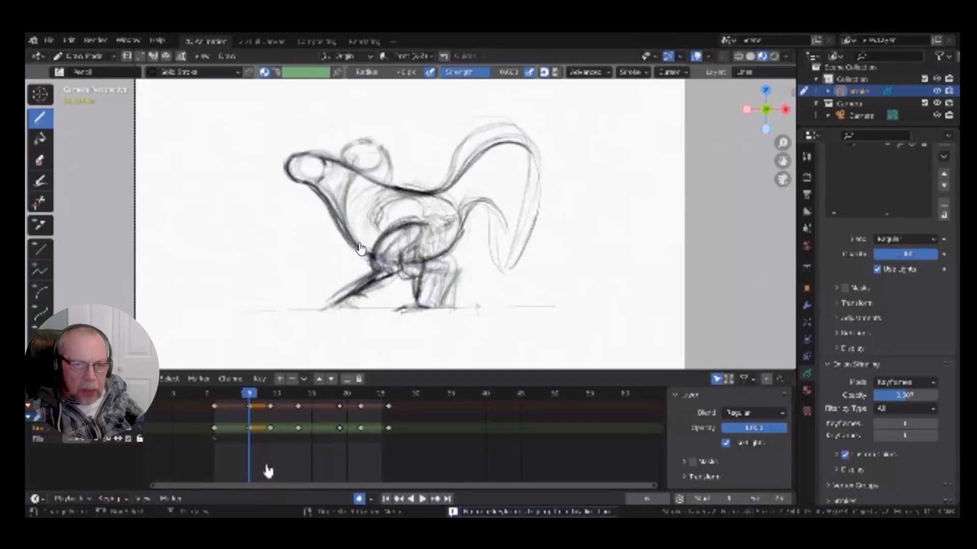
key("Down")
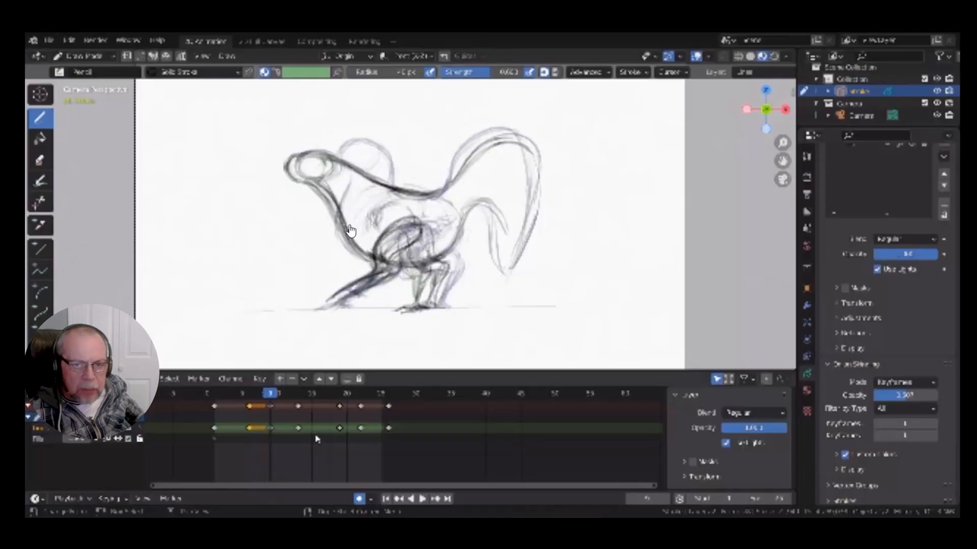
key("Up")
key("Down")
key("Up")
key("Down")
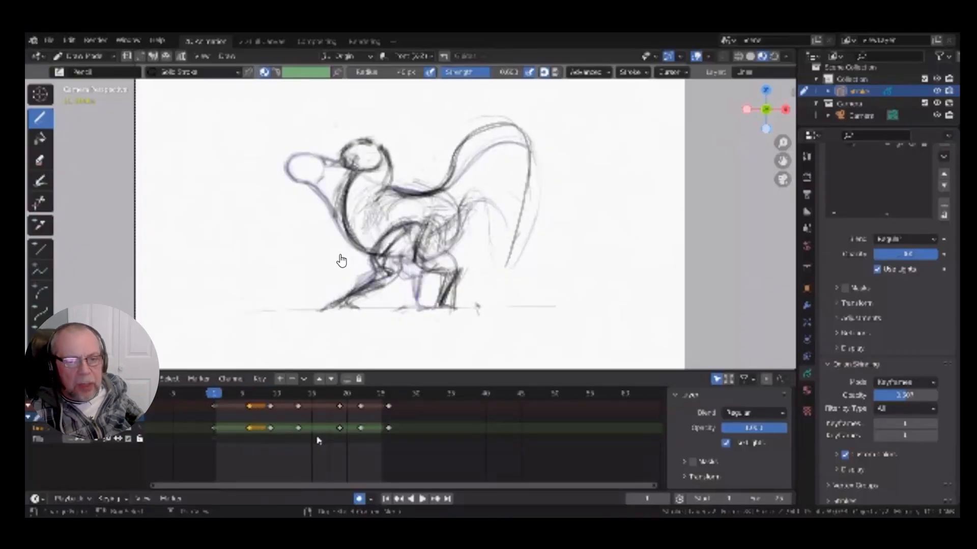
key("Up")
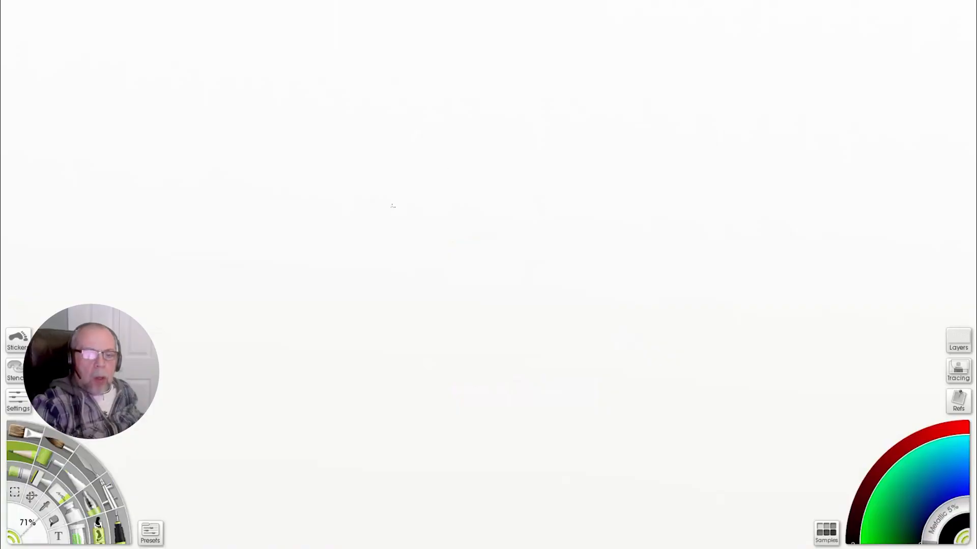
Sketch an upward-bowed arc, an upward arrow beneath it and a downward-bowed curve below on the blank canvas.
left_click_drag(393, 210, 651, 228)
left_click_drag(597, 194, 369, 229)
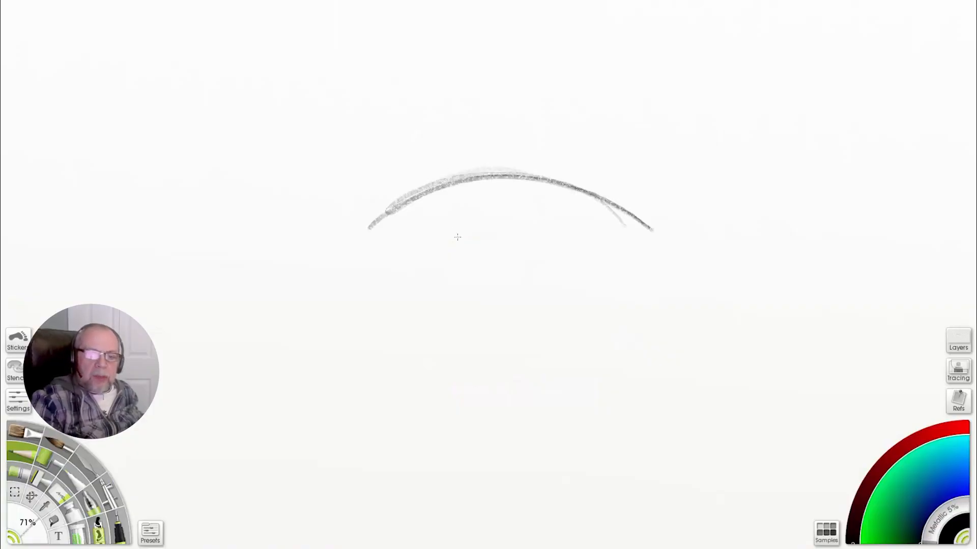
left_click_drag(472, 322, 511, 226)
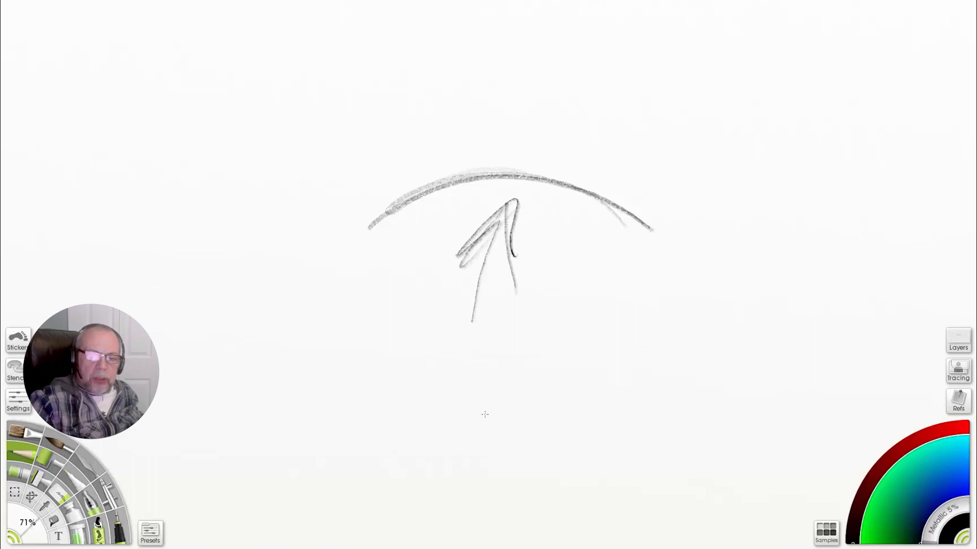
left_click_drag(674, 316, 383, 345)
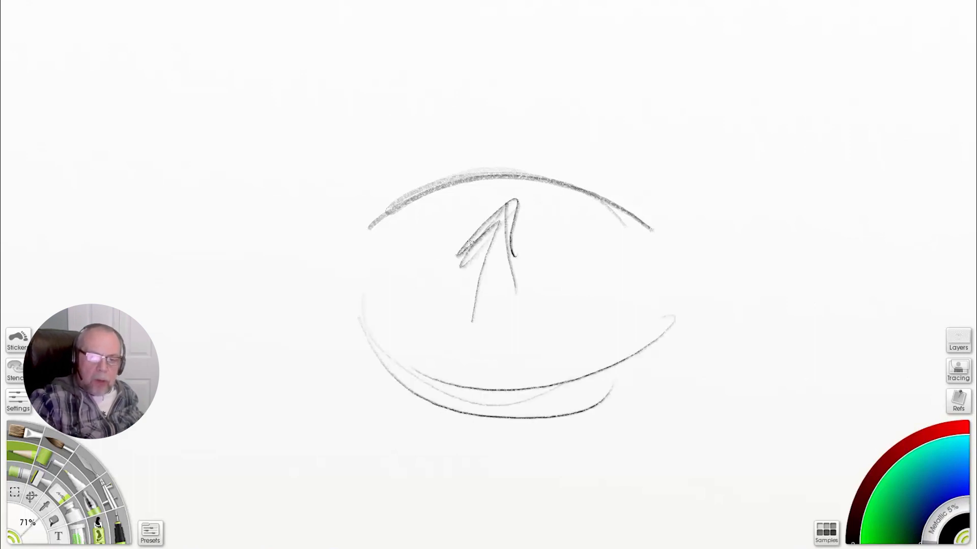
left_click_drag(511, 197, 518, 287)
left_click_drag(507, 202, 483, 305)
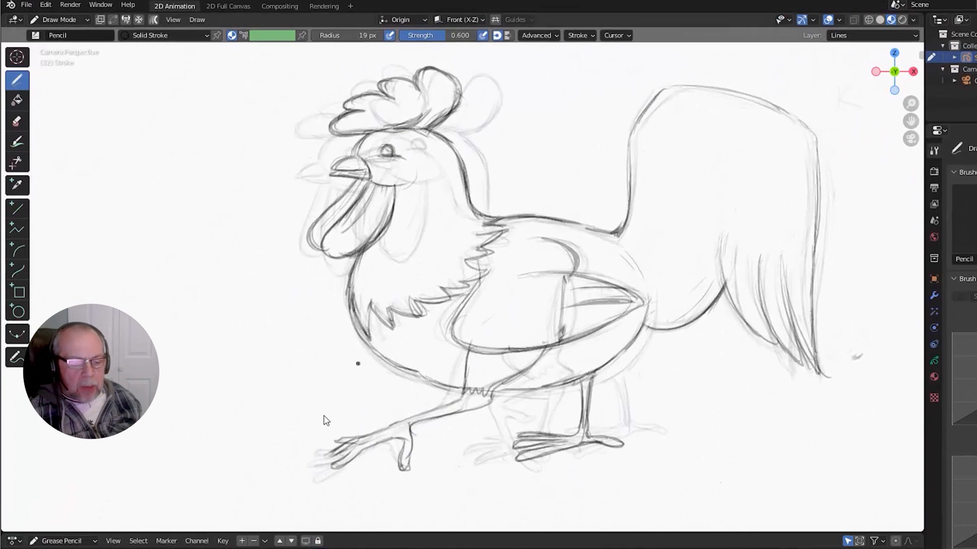
Switch to Blender and play the cleaned-up rooster walk animation.
key("space")
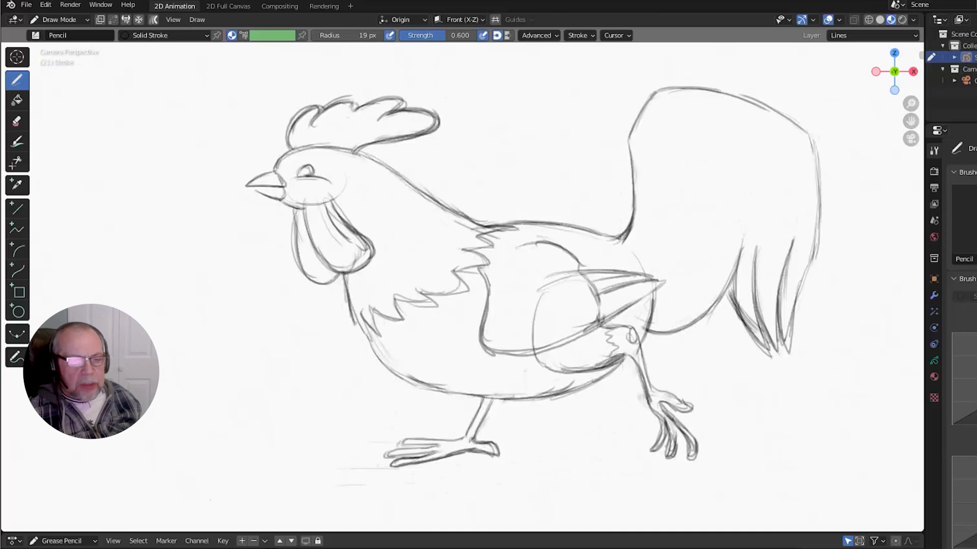
Play and stop the cleaned-up rooster walk animation to examine its stride poses.
key("space")
key("space")
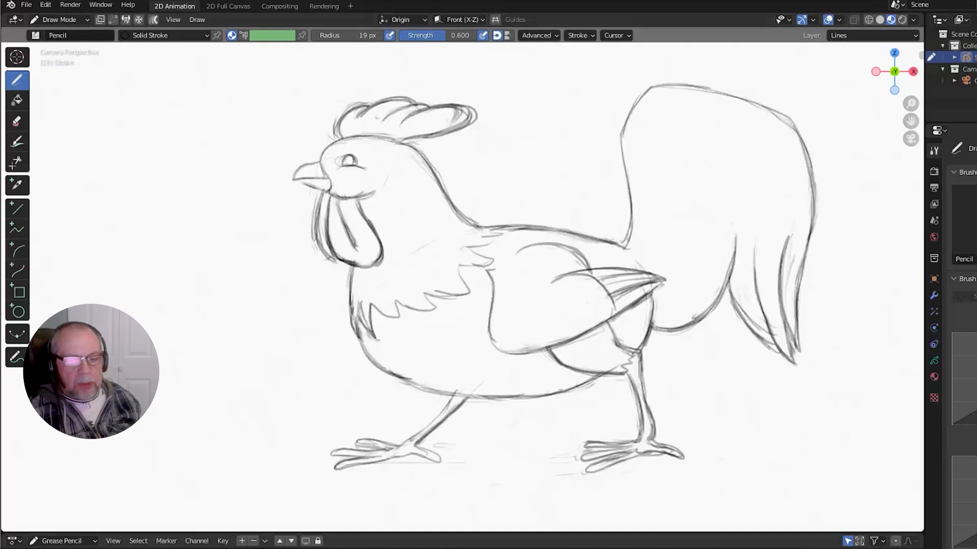
key("space")
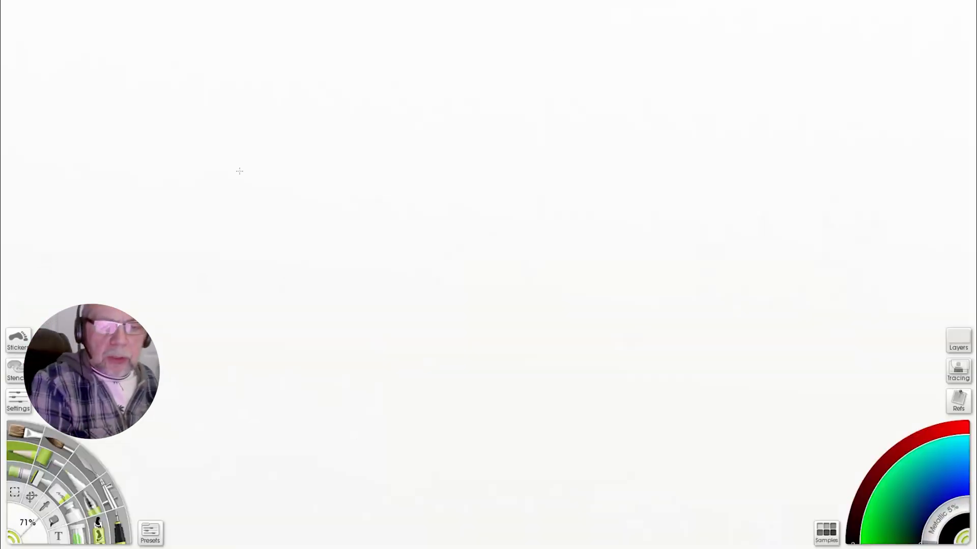
Switch to the blank ArtRage canvas and sketch long guide lines converging on an oval head with a small hooked beak.
mouse_move(240, 166)
left_mouse_down()
mouse_move(519, 162)
mouse_move(241, 176)
left_mouse_up()
left_click_drag(183, 190, 580, 323)
left_click_drag(681, 377, 422, 267)
left_click_drag(462, 266, 159, 193)
mouse_move(193, 176)
left_mouse_down()
mouse_move(644, 167)
mouse_move(152, 183)
left_mouse_up()
left_click_drag(244, 152, 239, 210)
mouse_move(192, 188)
left_mouse_down()
mouse_move(169, 196)
mouse_move(208, 213)
left_mouse_up()
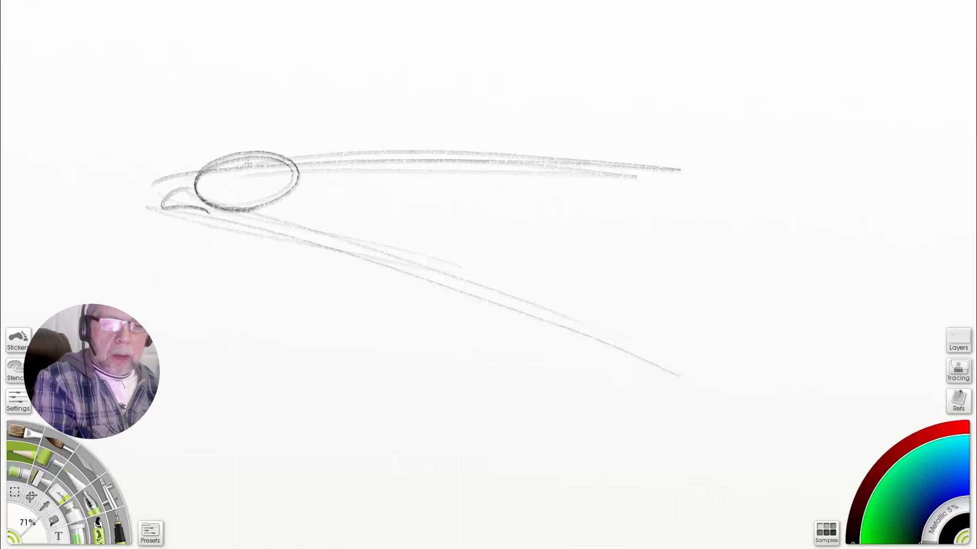
Rough in the stretched rooster's neck, back and belly lines, the rear leg and the forward-reaching front leg.
left_click_drag(249, 163, 348, 172)
left_click_drag(267, 205, 357, 264)
mouse_move(293, 157)
left_mouse_down()
mouse_move(438, 166)
mouse_move(544, 203)
left_mouse_up()
left_click_drag(443, 293, 514, 350)
left_click_drag(454, 174, 685, 230)
left_click_drag(400, 279, 656, 369)
left_click_drag(712, 275, 689, 361)
mouse_move(666, 277)
left_mouse_down()
mouse_move(710, 273)
mouse_move(740, 382)
left_mouse_up()
left_click_drag(721, 272, 756, 383)
mouse_move(733, 334)
left_mouse_down()
mouse_move(458, 336)
mouse_move(384, 376)
left_mouse_up()
left_click_drag(472, 315, 392, 393)
left_click_drag(416, 293, 723, 318)
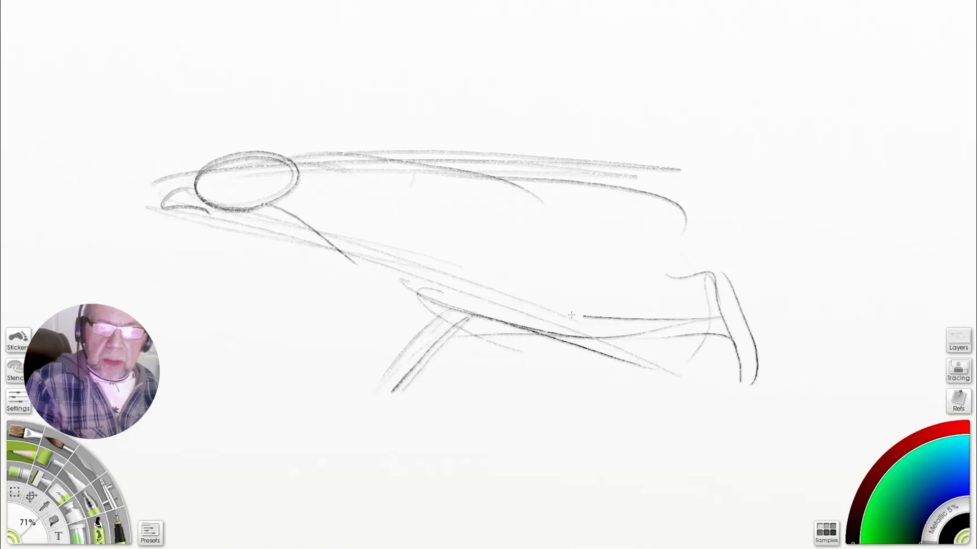
Darken the back and belly curves, add an upswept tail and draw the rear foot.
left_click_drag(272, 196, 579, 315)
left_click_drag(317, 153, 682, 168)
left_click_drag(636, 189, 872, 9)
left_click_drag(661, 211, 859, 51)
left_click_drag(193, 166, 748, 222)
mouse_move(345, 232)
left_mouse_down()
mouse_move(412, 282)
mouse_move(697, 299)
mouse_move(751, 386)
mouse_move(661, 385)
left_mouse_up()
mouse_move(741, 382)
left_mouse_down()
mouse_move(686, 413)
mouse_move(838, 400)
left_mouse_up()
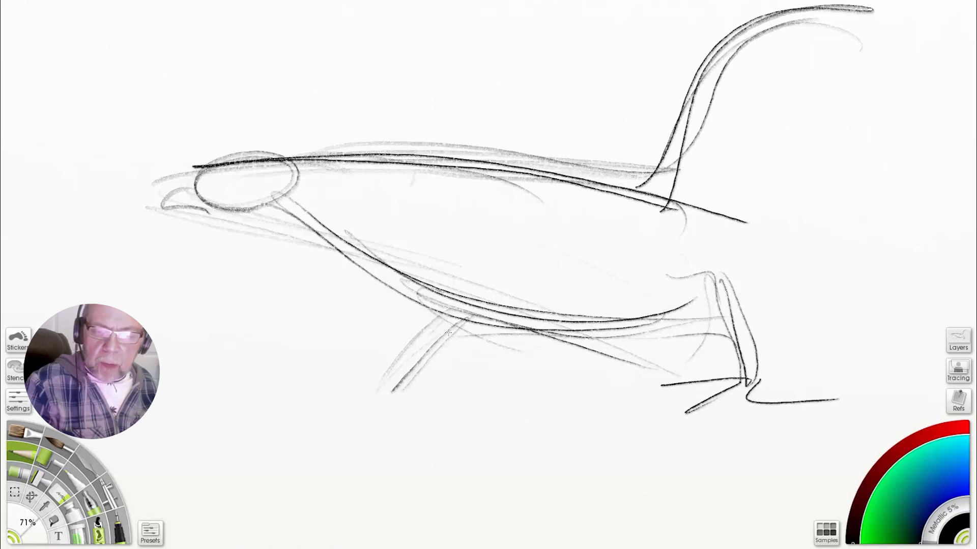
Add the front leg and foot, and sweep a long body contour from the beak along the belly.
left_click_drag(483, 292, 364, 409)
left_click_drag(318, 396, 464, 399)
left_click_drag(340, 211, 743, 224)
left_click_drag(141, 160, 549, 300)
left_click_drag(605, 323, 696, 334)
Fill the stretched body with slanted curved strokes and reinforce the arching tail down to its base.
left_click_drag(346, 216, 417, 199)
left_click_drag(410, 244, 582, 186)
left_click_drag(462, 277, 710, 222)
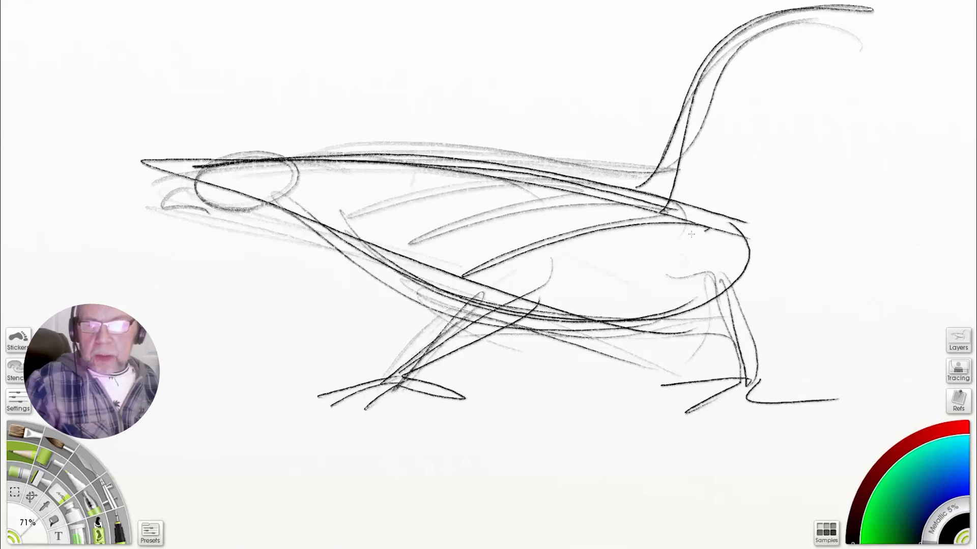
left_click_drag(524, 297, 720, 237)
left_click_drag(573, 313, 738, 244)
left_click_drag(641, 326, 740, 241)
mouse_move(638, 206)
left_mouse_down()
mouse_move(657, 97)
mouse_move(903, 39)
left_mouse_up()
left_click_drag(645, 264, 710, 42)
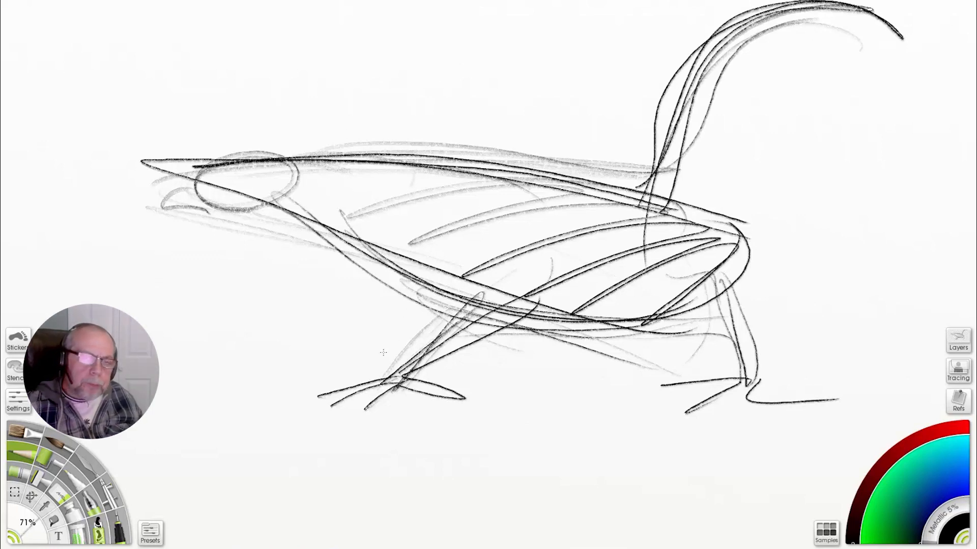
Start a new blank canvas, switch to Blender and stop the rough rooster animation.
key("ctrl+n")
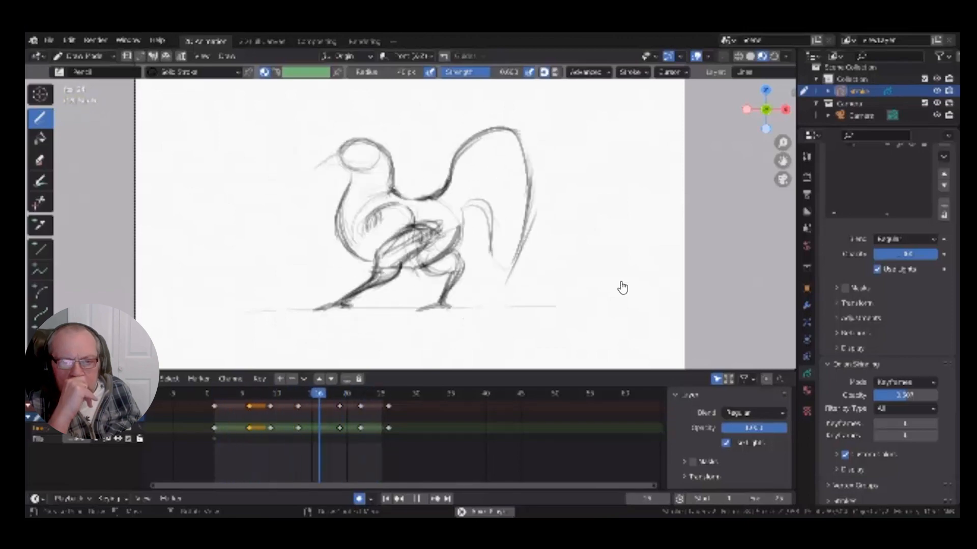
left_click(418, 500)
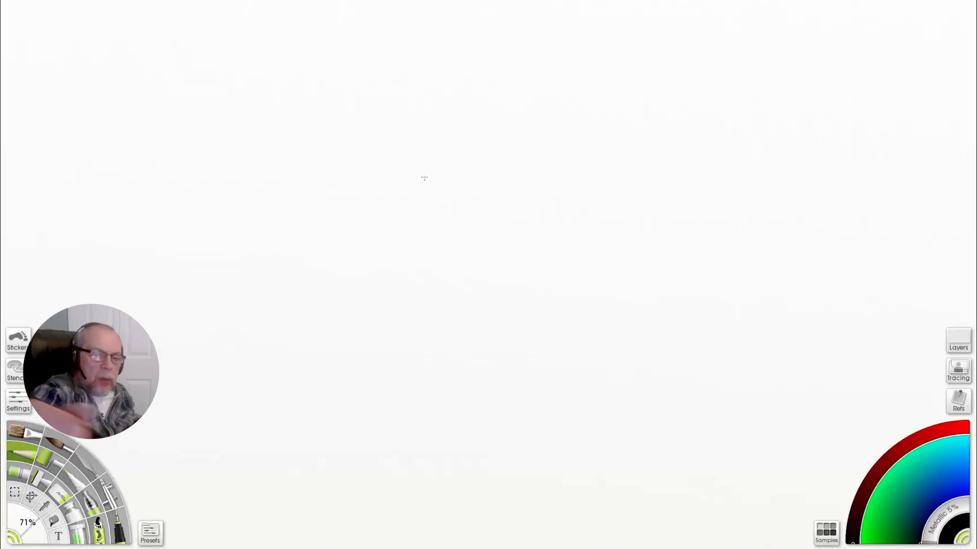
On the blank ArtRage canvas, lightly sketch a rooster thigh with a bent knee and a slanting lower leg.
left_click_drag(424, 174, 399, 234)
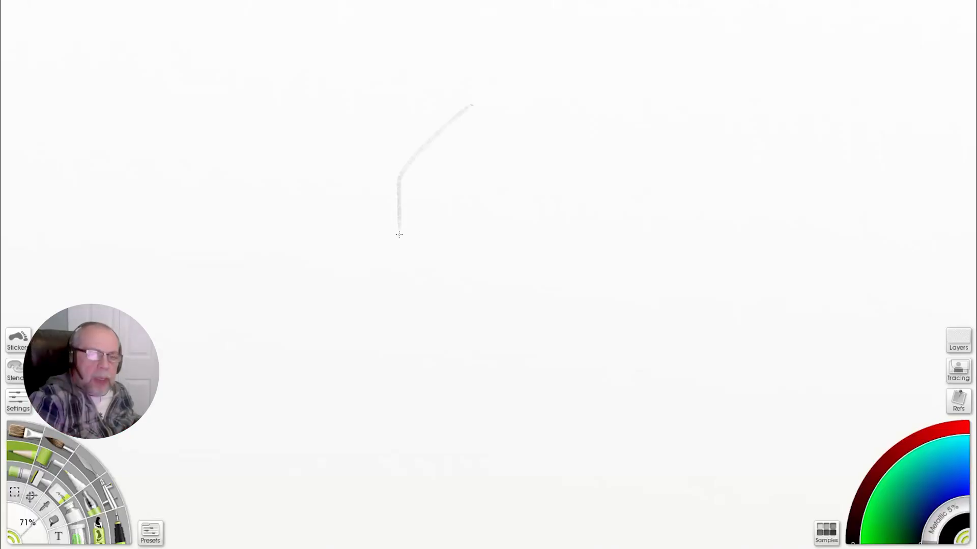
left_click_drag(526, 157, 458, 214)
left_click_drag(404, 188, 417, 274)
left_click_drag(451, 225, 448, 252)
left_click_drag(447, 268, 331, 313)
left_click_drag(413, 275, 281, 329)
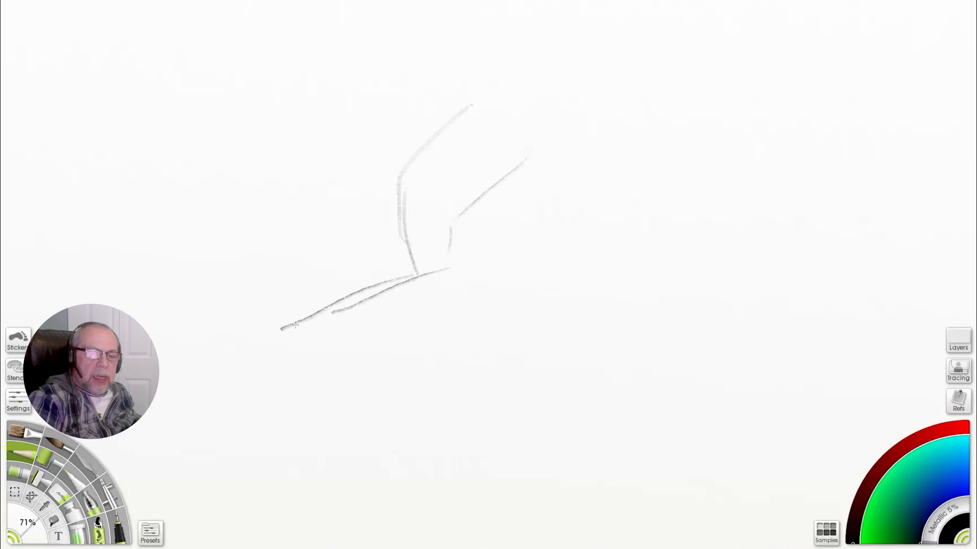
Redraw the leg as a stretched, darker thigh tapering into a long forward shin, and start its foot.
mouse_move(396, 235)
left_mouse_down()
mouse_move(491, 103)
mouse_move(524, 114)
mouse_move(396, 170)
mouse_move(355, 264)
left_mouse_up()
mouse_move(555, 128)
left_mouse_down()
mouse_move(367, 285)
mouse_move(558, 120)
left_mouse_up()
mouse_move(491, 99)
left_mouse_down()
mouse_move(379, 198)
mouse_move(343, 290)
left_mouse_up()
left_click_drag(371, 277, 261, 345)
left_click_drag(374, 254, 220, 374)
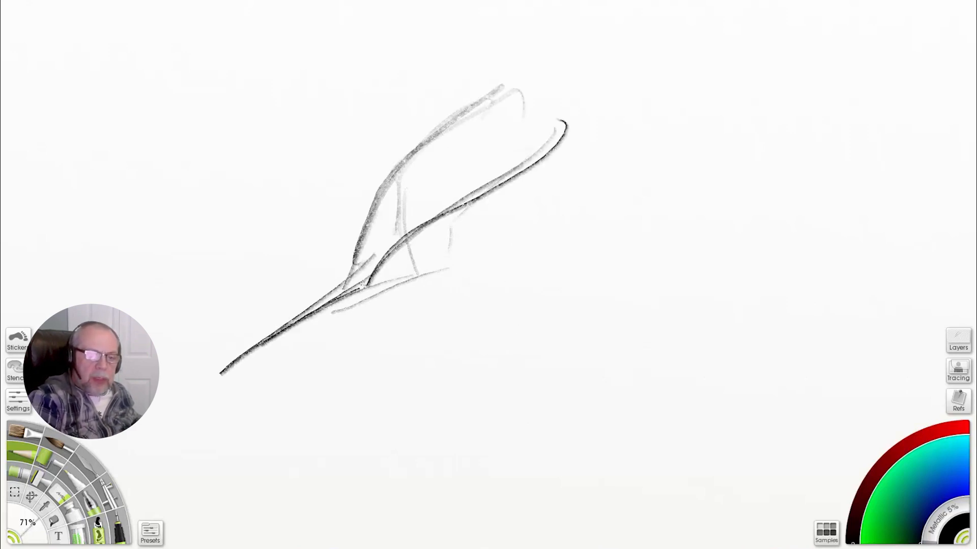
left_click_drag(362, 290, 567, 122)
left_click_drag(399, 160, 476, 196)
mouse_move(547, 77)
left_mouse_down()
mouse_move(213, 366)
mouse_move(155, 377)
mouse_move(224, 362)
left_mouse_up()
mouse_move(178, 399)
left_mouse_down()
mouse_move(257, 370)
mouse_move(211, 362)
left_mouse_up()
Draw a second leg pose behind the stretched one, with a curved thigh, slanted shin and splayed foot.
mouse_move(534, 74)
left_mouse_down()
mouse_move(411, 254)
mouse_move(432, 280)
left_mouse_up()
mouse_move(513, 88)
left_mouse_down()
mouse_move(407, 239)
mouse_move(432, 292)
mouse_move(448, 282)
left_mouse_up()
mouse_move(455, 223)
left_mouse_down()
mouse_move(462, 290)
mouse_move(400, 350)
left_mouse_up()
mouse_move(436, 295)
left_mouse_down()
mouse_move(362, 384)
mouse_move(372, 383)
left_mouse_up()
left_click_drag(272, 379, 269, 408)
left_click_drag(377, 379, 303, 428)
Sketch a third leg pose beneath the hip, with a rounded thigh and a shin angled down from the ankle.
left_click_drag(518, 91, 565, 249)
mouse_move(584, 112)
left_mouse_down()
mouse_move(567, 229)
mouse_move(567, 357)
left_mouse_up()
left_click_drag(605, 257, 562, 366)
left_click_drag(552, 92, 468, 257)
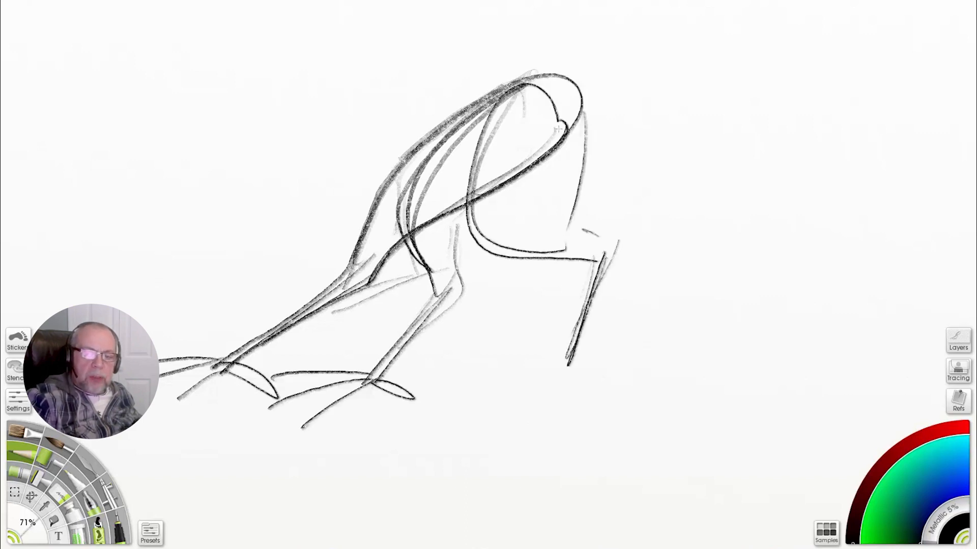
left_click_drag(555, 125, 603, 252)
left_click_drag(603, 251, 559, 389)
Reinforce the third pose's thigh and shin lines and add its planted foot with spread toes.
left_click_drag(580, 178, 461, 244)
left_click_drag(554, 92, 473, 249)
left_click_drag(466, 188, 473, 290)
mouse_move(579, 286)
left_mouse_down()
mouse_move(550, 391)
mouse_move(460, 380)
left_mouse_up()
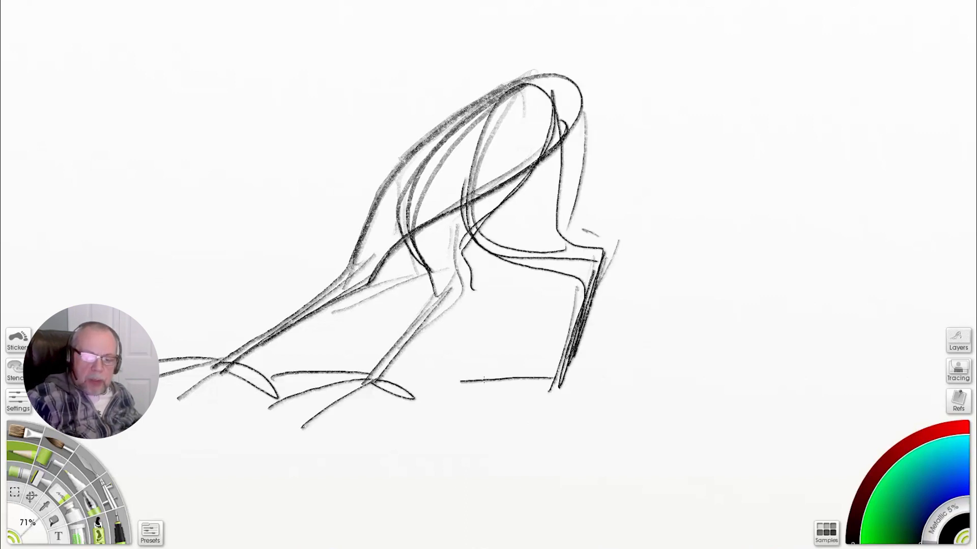
left_click_drag(554, 386, 461, 413)
left_click_drag(493, 370, 560, 374)
left_click_drag(541, 382, 615, 397)
Reinforce the second leg's shin and the line from its ankle up to the hip.
left_click_drag(462, 250, 426, 325)
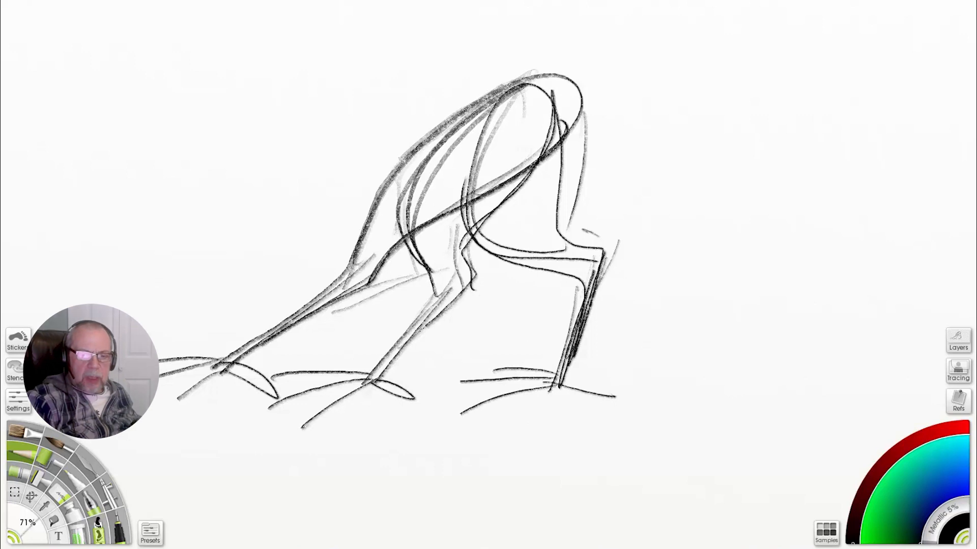
left_click_drag(475, 274, 422, 329)
left_click_drag(459, 249, 553, 123)
Draw a fourth, rearmost leg pose with a rounded thigh, a raised lower leg and hanging toes.
left_click_drag(509, 97, 527, 240)
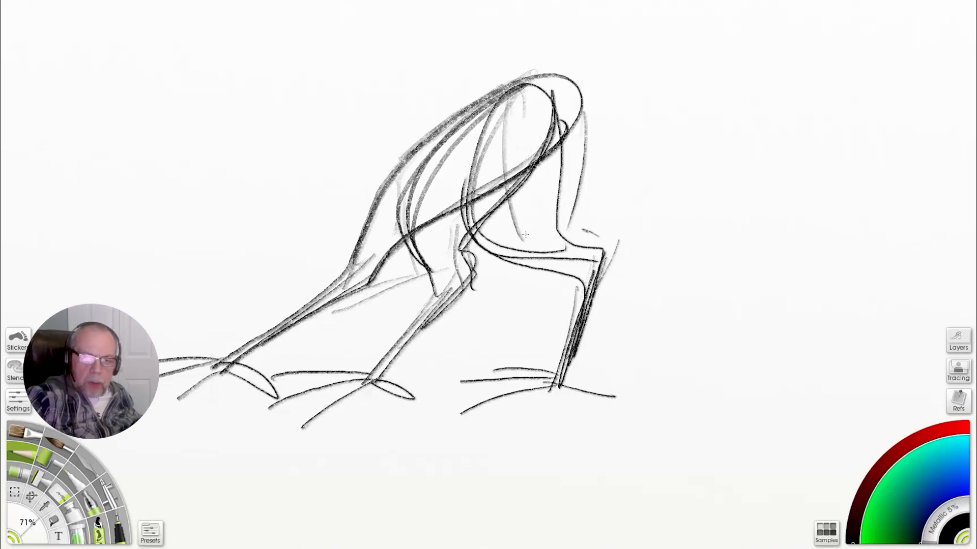
left_click_drag(508, 148, 601, 249)
left_click_drag(582, 97, 590, 249)
left_click_drag(638, 215, 549, 260)
left_click_drag(603, 231, 639, 308)
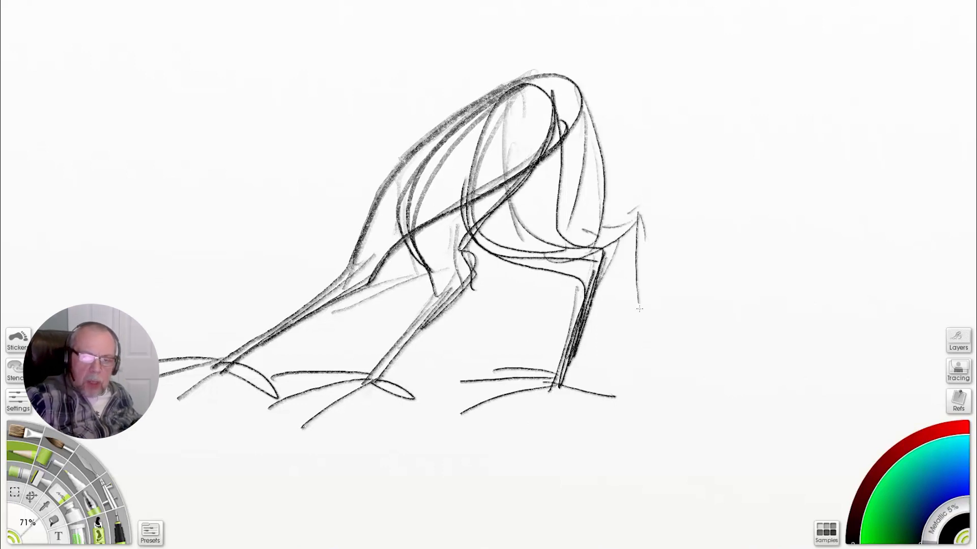
left_click_drag(641, 211, 657, 342)
left_click_drag(603, 231, 640, 204)
mouse_move(597, 237)
left_mouse_down()
mouse_move(637, 212)
mouse_move(603, 213)
left_mouse_up()
mouse_move(637, 319)
left_mouse_down()
mouse_move(674, 372)
mouse_move(619, 394)
mouse_move(577, 394)
mouse_move(671, 351)
mouse_move(671, 362)
left_mouse_up()
mouse_move(646, 322)
left_mouse_down()
mouse_move(633, 377)
mouse_move(593, 394)
left_mouse_up()
Shade the rearmost thigh and trace a bold contour over the hip.
left_click_drag(521, 82, 585, 247)
mouse_move(524, 167)
left_mouse_down()
mouse_move(364, 291)
mouse_move(554, 85)
mouse_move(334, 288)
left_mouse_up()
mouse_move(550, 113)
left_mouse_down()
mouse_move(530, 224)
mouse_move(549, 253)
mouse_move(606, 169)
left_mouse_up()
left_click_drag(565, 76, 613, 179)
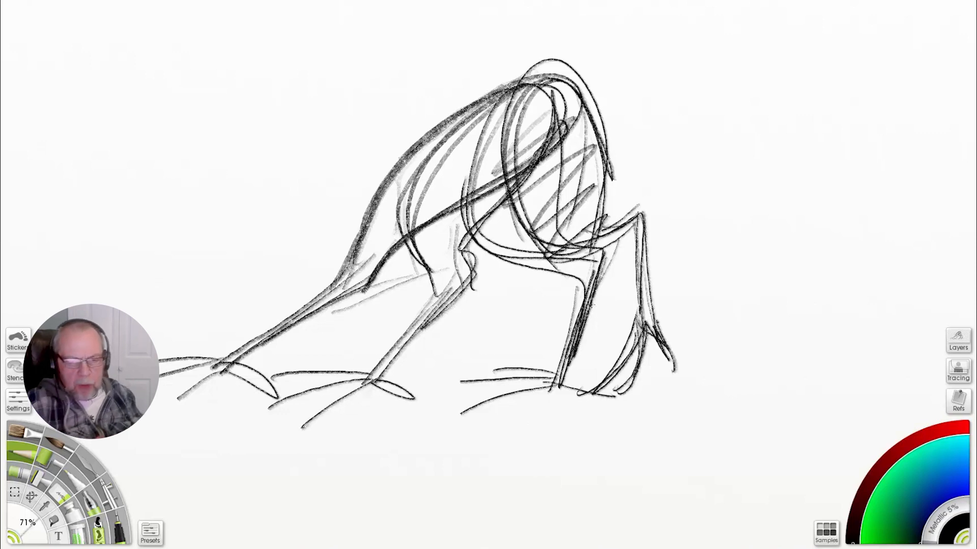
Reinforce the stretched front leg from thigh to shin and redraw the toes of its foot.
mouse_move(356, 264)
left_mouse_down()
mouse_move(369, 218)
mouse_move(516, 81)
mouse_move(540, 151)
mouse_move(379, 269)
mouse_move(368, 222)
left_mouse_up()
left_click_drag(348, 283, 378, 283)
mouse_move(437, 129)
left_mouse_down()
mouse_move(501, 102)
mouse_move(448, 206)
mouse_move(359, 282)
left_mouse_up()
mouse_move(580, 97)
left_mouse_down()
mouse_move(357, 289)
mouse_move(166, 407)
left_mouse_up()
mouse_move(224, 363)
left_mouse_down()
mouse_move(159, 359)
mouse_move(159, 380)
left_mouse_up()
left_click_drag(232, 358, 268, 384)
mouse_move(236, 364)
left_mouse_down()
mouse_move(196, 393)
mouse_move(159, 359)
left_mouse_up()
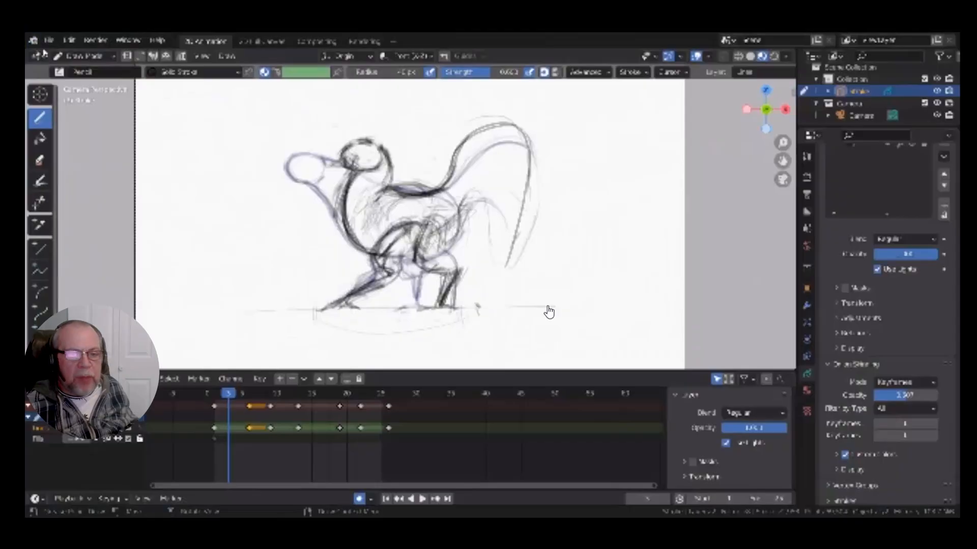
left_click(49, 41)
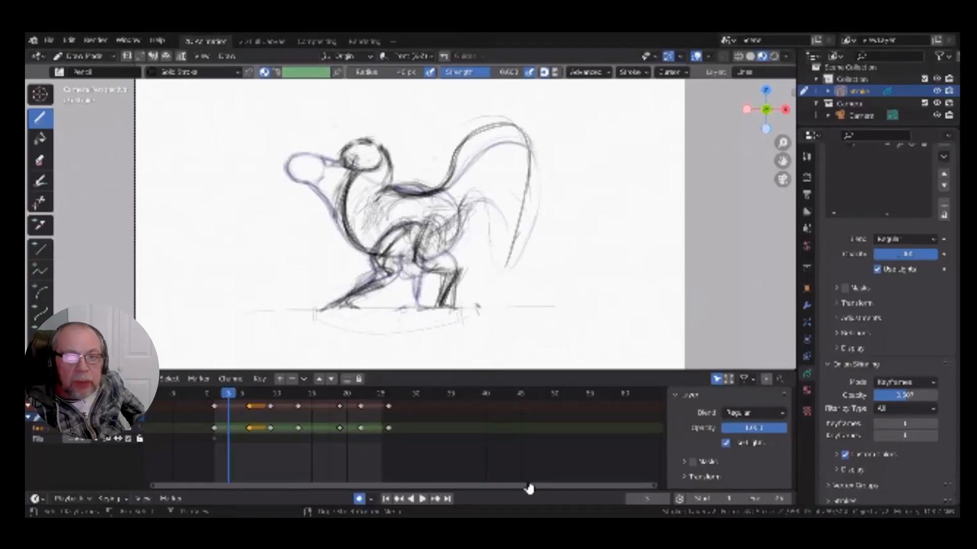
key("Up")
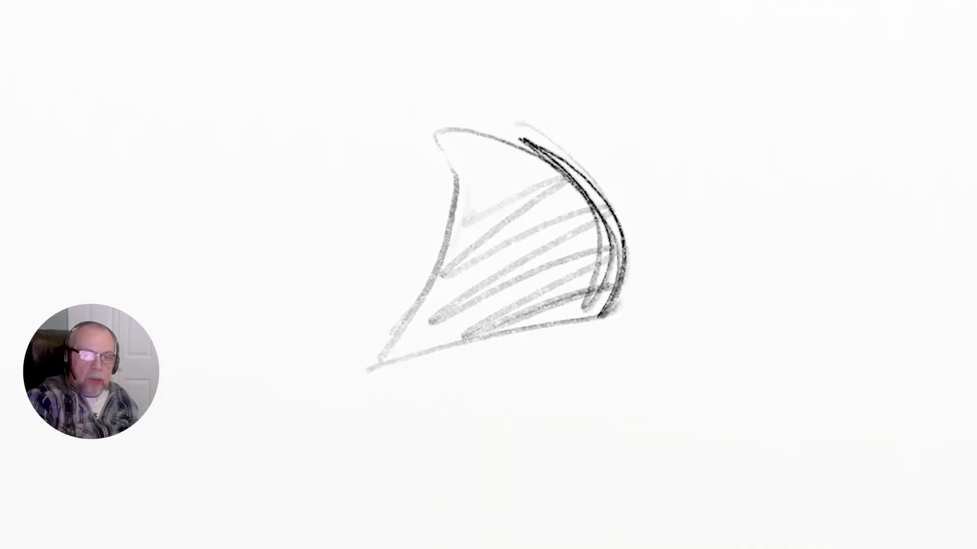
Draw an oval head on top of the upright neck shape, hatch the neck and darken its front edge.
left_click_drag(460, 181, 410, 169)
left_click_drag(528, 159, 600, 290)
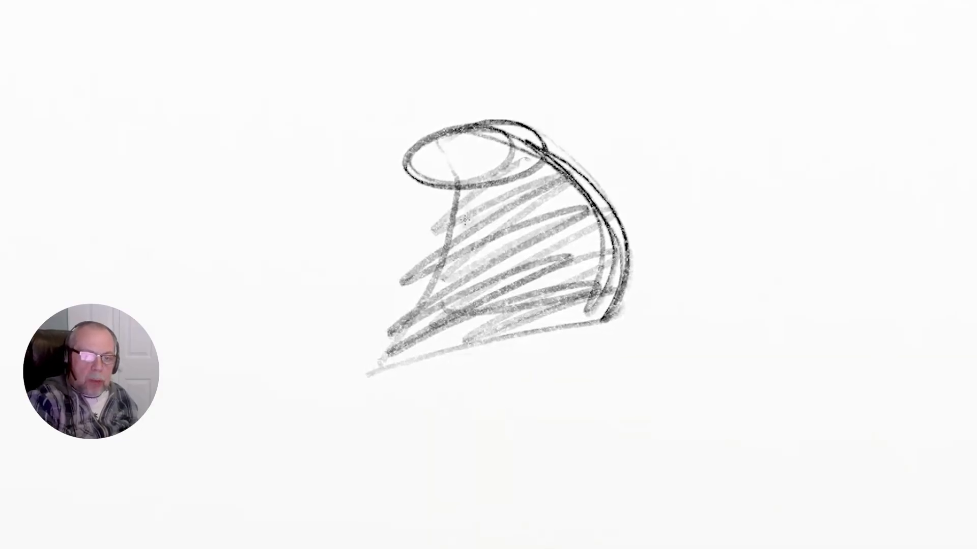
left_click_drag(460, 175, 362, 365)
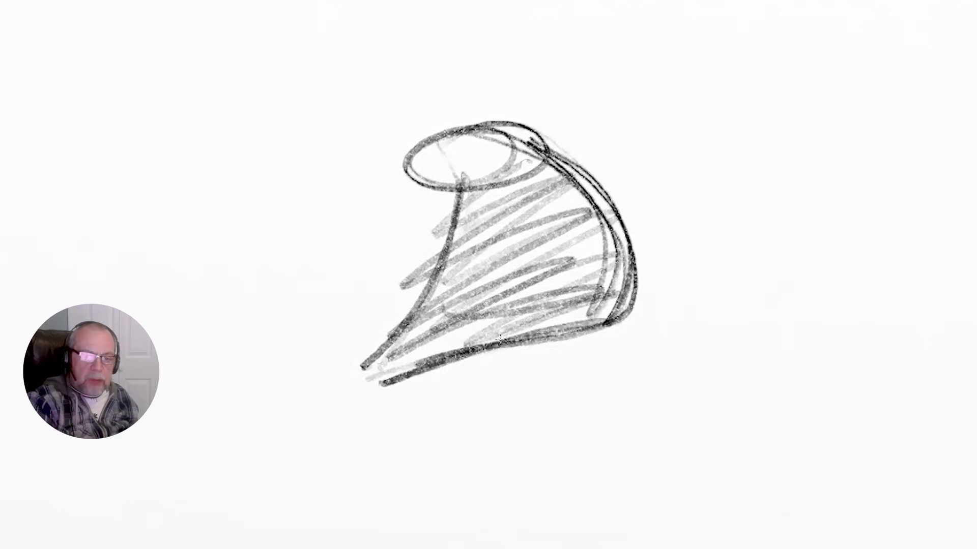
Sketch a second neck stretching forward from the same base, hatch it and cap it with an oval head.
left_click_drag(615, 323, 316, 184)
left_click_drag(370, 389, 254, 201)
left_click_drag(277, 178, 287, 238)
mouse_move(229, 212)
left_mouse_down()
mouse_move(301, 179)
mouse_move(600, 294)
mouse_move(285, 182)
left_mouse_up()
mouse_move(334, 285)
left_mouse_down()
mouse_move(383, 388)
mouse_move(203, 209)
left_mouse_up()
Add small curved marks above the upright head and reinforce the upright neck's back and front curves.
left_click_drag(570, 14, 549, 98)
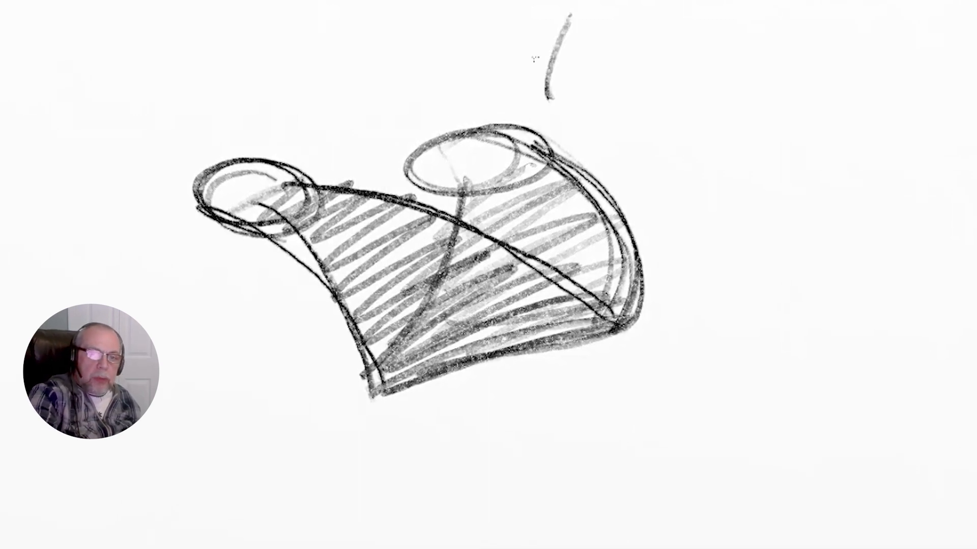
left_click_drag(534, 58, 581, 109)
left_click_drag(528, 137, 609, 320)
left_click_drag(552, 158, 574, 331)
left_click_drag(463, 187, 365, 346)
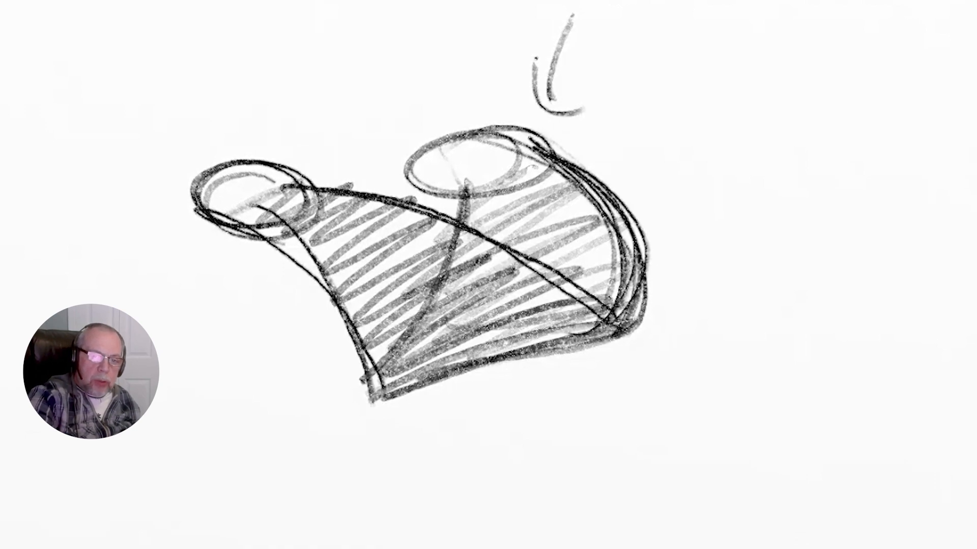
Sketch curved chest strokes below the necks and a humped back line with an upward arrow.
left_click_drag(446, 147, 418, 169)
mouse_move(294, 278)
left_mouse_down()
mouse_move(371, 392)
mouse_move(459, 477)
left_mouse_up()
left_click_drag(375, 255, 432, 335)
left_click_drag(628, 212, 665, 238)
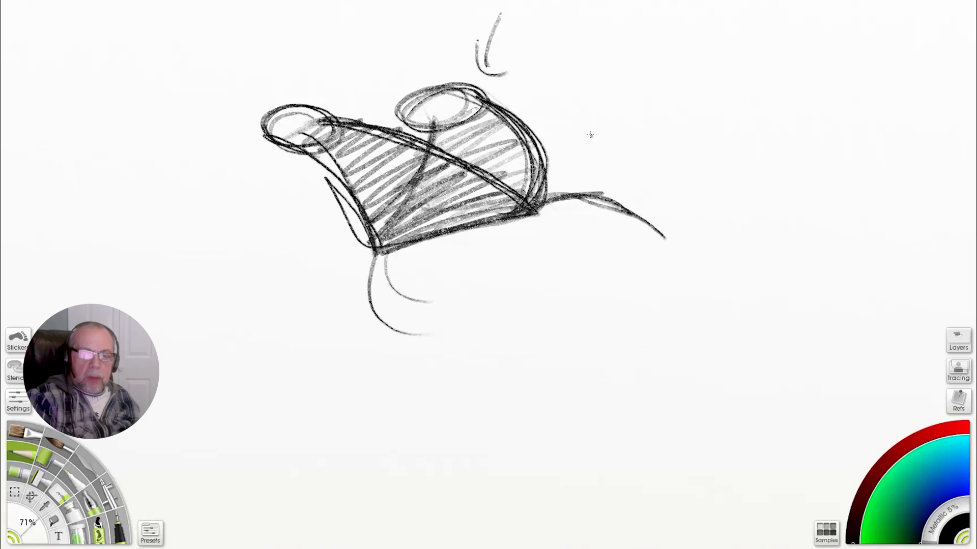
left_click_drag(591, 130, 590, 264)
Outline the rooster's oval body joined to the neck base and sweep a tall curved tail from its rear.
left_click_drag(650, 237, 514, 232)
mouse_move(382, 250)
left_mouse_down()
mouse_move(432, 330)
mouse_move(585, 339)
left_mouse_up()
left_click_drag(487, 357, 646, 324)
left_click_drag(538, 210, 739, 269)
mouse_move(382, 254)
left_mouse_down()
mouse_move(717, 305)
mouse_move(661, 231)
left_mouse_up()
mouse_move(540, 204)
left_mouse_down()
mouse_move(661, 238)
mouse_move(362, 424)
left_mouse_up()
left_click_drag(793, 7, 738, 231)
left_click_drag(893, 76, 725, 211)
Draw the front leg stretching forward from the body, with a long tapered shin and spread toes.
left_click_drag(724, 213, 588, 332)
mouse_move(509, 305)
left_mouse_down()
mouse_move(292, 440)
mouse_move(364, 402)
left_mouse_up()
mouse_move(341, 463)
left_mouse_down()
mouse_move(366, 402)
mouse_move(528, 313)
left_mouse_up()
left_click_drag(560, 254, 488, 351)
left_click_drag(662, 239, 519, 346)
Sketch the rear leg with a rounded thigh under the tail and a short vertical shin.
left_click_drag(656, 249, 682, 392)
left_click_drag(689, 312, 694, 404)
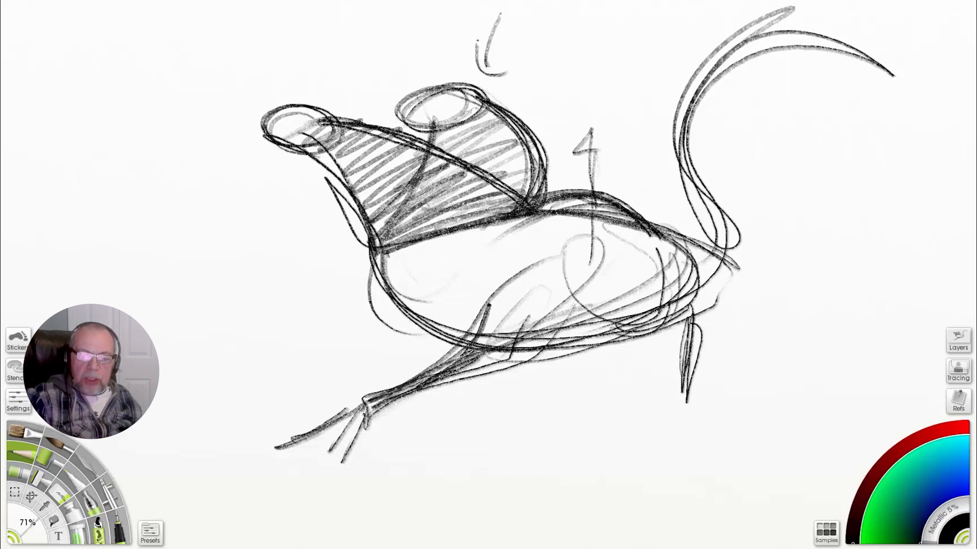
left_click_drag(616, 324, 691, 320)
left_click_drag(653, 236, 664, 314)
mouse_move(660, 313)
left_mouse_down()
mouse_move(697, 314)
mouse_move(693, 406)
left_mouse_up()
left_click_drag(654, 288, 684, 414)
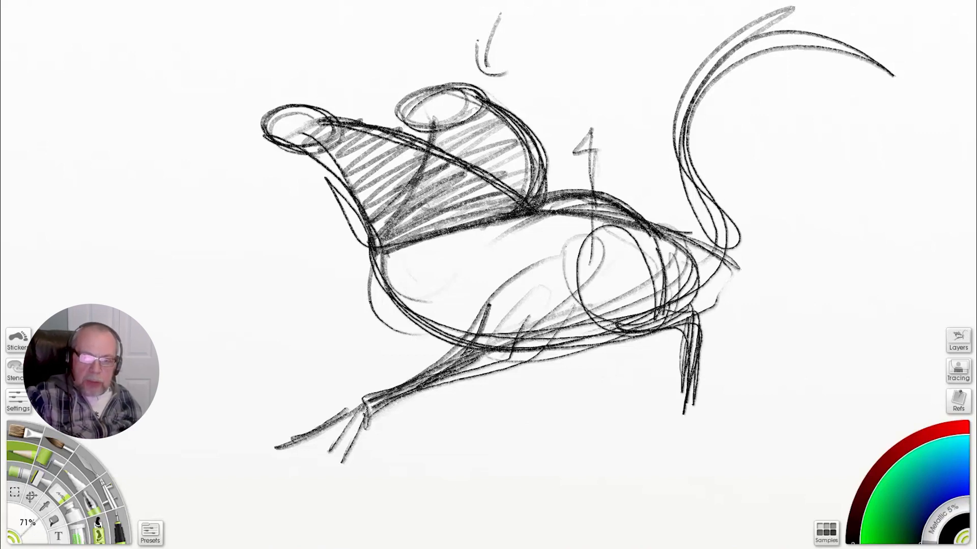
Add the planted rear foot with its toes and heel, and reinforce the rear leg and tail base.
mouse_move(682, 229)
left_mouse_down()
mouse_move(729, 17)
mouse_move(682, 257)
left_mouse_up()
left_click_drag(694, 351, 687, 409)
mouse_move(685, 402)
left_mouse_down()
mouse_move(623, 407)
mouse_move(617, 430)
left_mouse_up()
left_click_drag(605, 400, 684, 402)
mouse_move(699, 407)
left_mouse_down()
mouse_move(626, 441)
mouse_move(695, 312)
left_mouse_up()
mouse_move(672, 302)
left_mouse_down()
mouse_move(679, 264)
mouse_move(624, 208)
left_mouse_up()
Add long wattles, a beak and a large lobed comb to the forward head.
left_click_drag(253, 128, 326, 110)
left_click_drag(282, 157, 298, 246)
left_click_drag(302, 157, 280, 262)
left_click_drag(326, 177, 298, 261)
left_click_drag(277, 151, 337, 239)
mouse_move(264, 133)
left_mouse_down()
mouse_move(212, 140)
mouse_move(260, 151)
mouse_move(274, 168)
mouse_move(331, 108)
mouse_move(229, 75)
mouse_move(272, 21)
mouse_move(333, 61)
left_mouse_up()
mouse_move(346, 26)
left_mouse_down()
mouse_move(342, 102)
mouse_move(323, 7)
mouse_move(239, 15)
mouse_move(159, 131)
left_mouse_up()
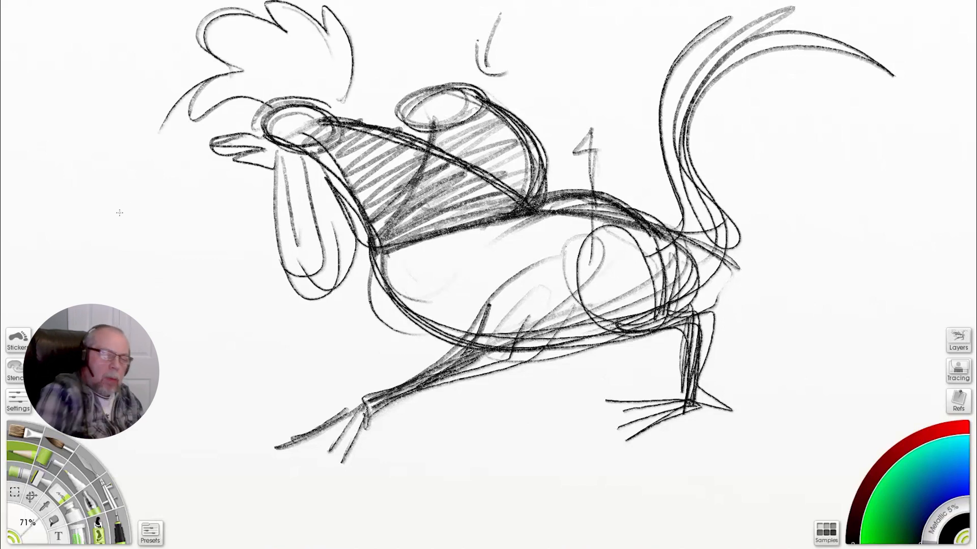
left_click_drag(294, 131, 292, 127)
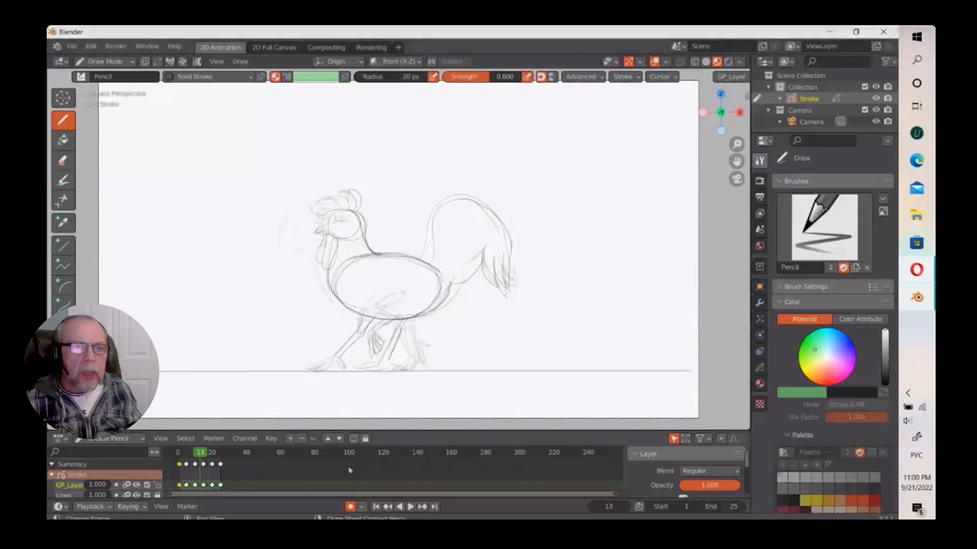
Switch to the other rooster walk file in Blender, play the animation and scrub to frame 10 to examine the poses.
left_click(410, 507)
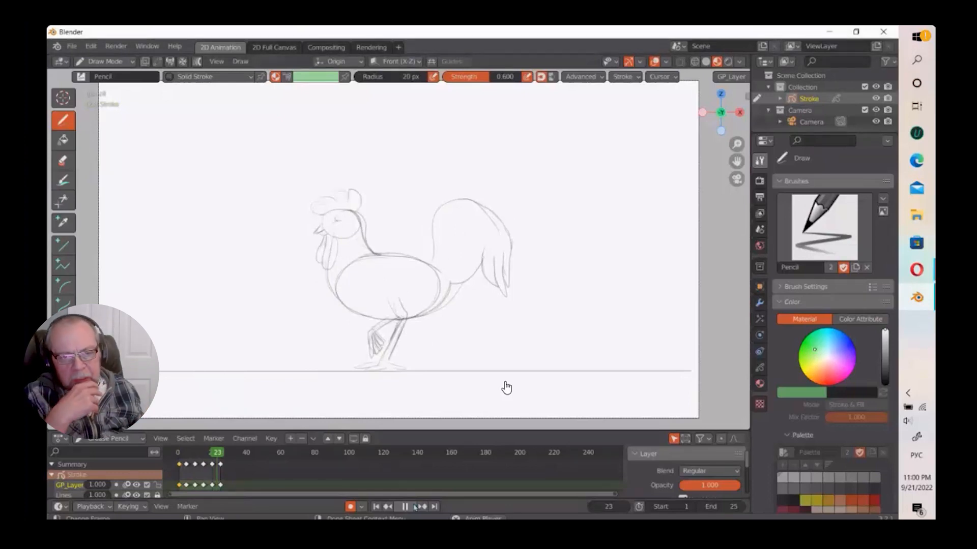
left_click(411, 507)
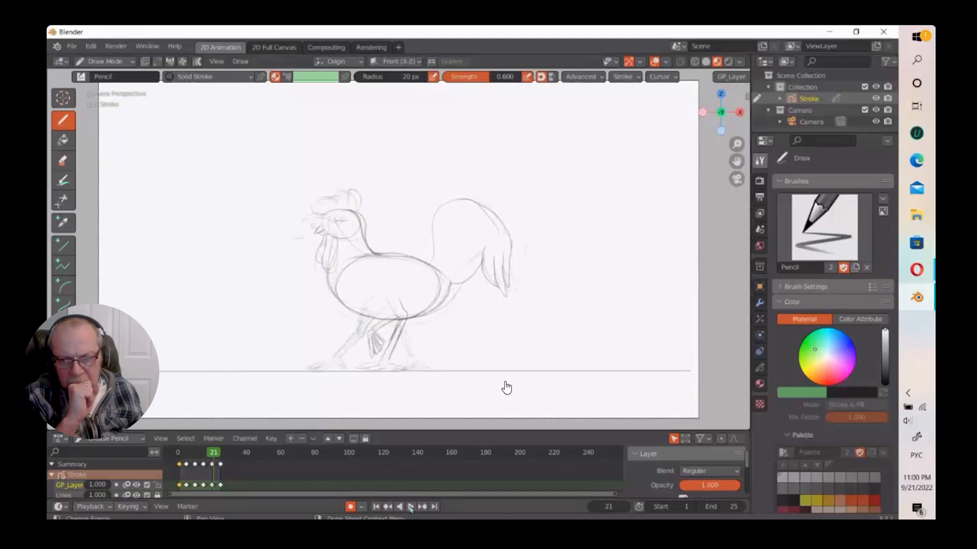
key("space")
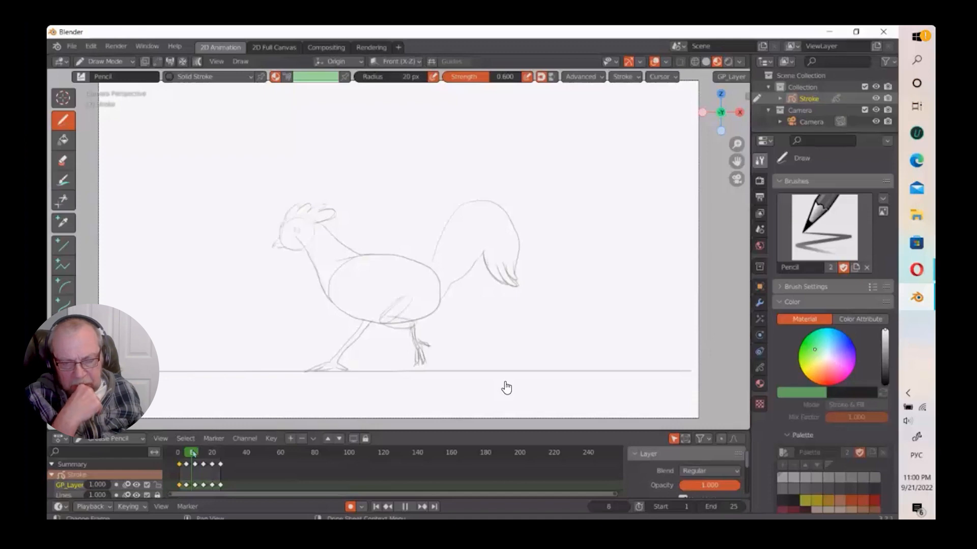
left_click_drag(192, 453, 195, 453)
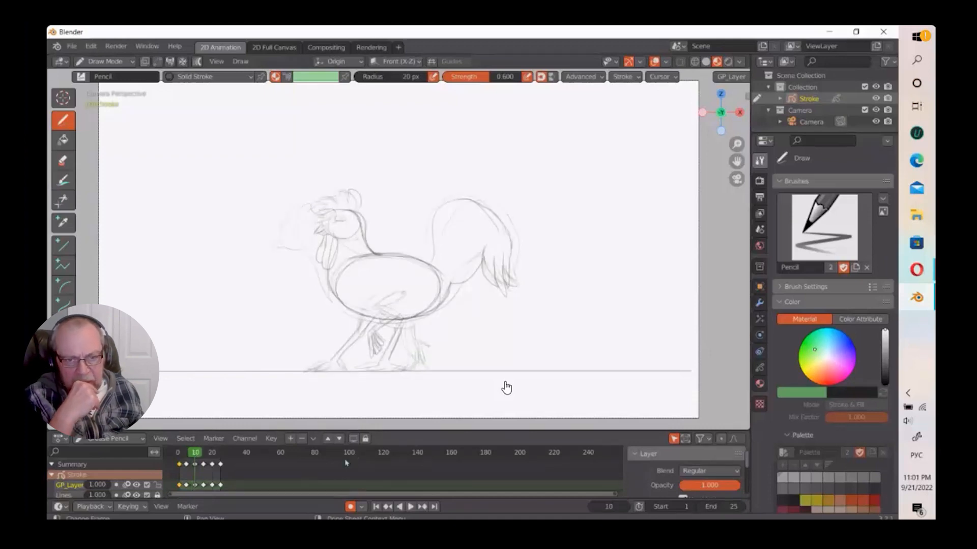
key("Down")
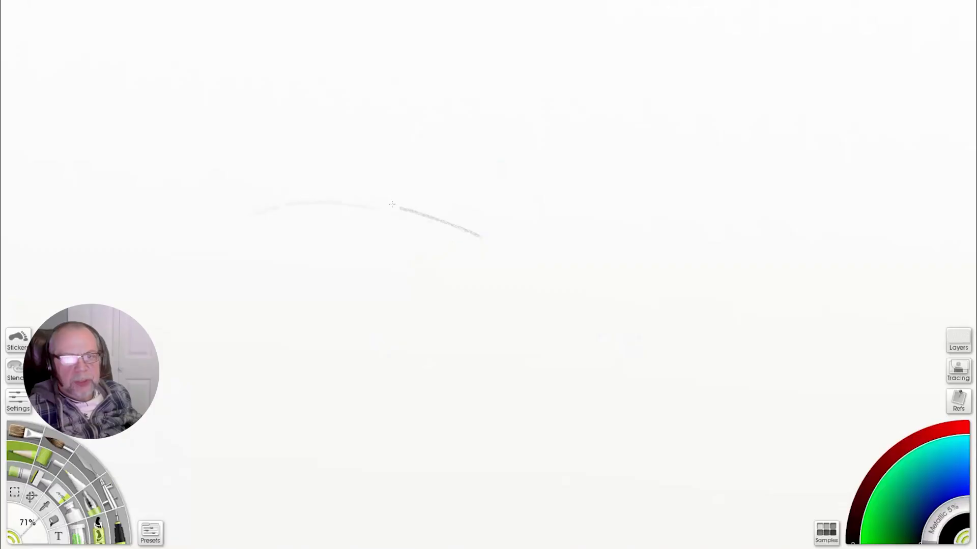
Sketch the rooster's back, belly and shaded tail base, with a long curved line rising from the rump for the tail.
left_click_drag(267, 412, 506, 381)
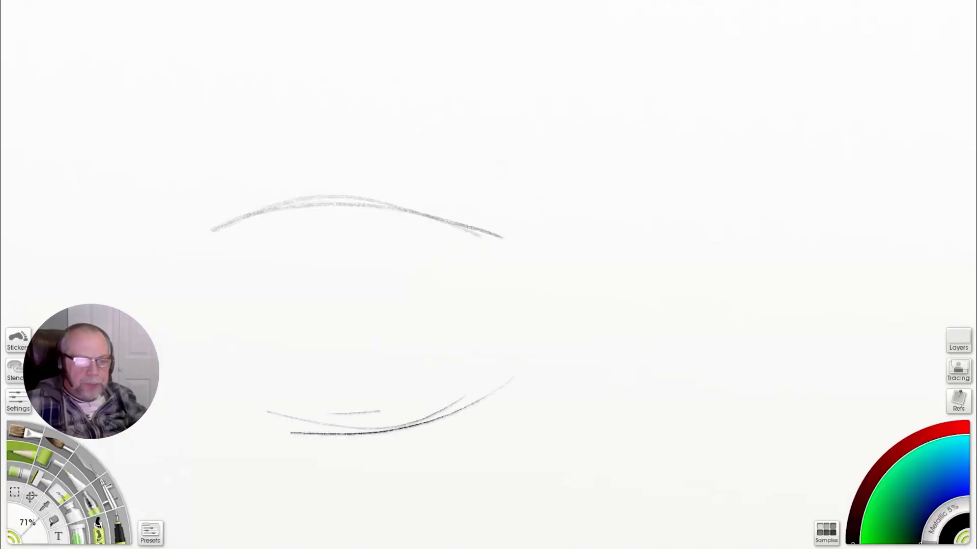
left_click_drag(506, 235, 615, 211)
left_click_drag(560, 292, 417, 432)
mouse_move(611, 208)
left_mouse_down()
mouse_move(498, 239)
mouse_move(565, 280)
left_mouse_up()
mouse_move(592, 211)
left_mouse_down()
mouse_move(748, 18)
mouse_move(886, 63)
left_mouse_up()
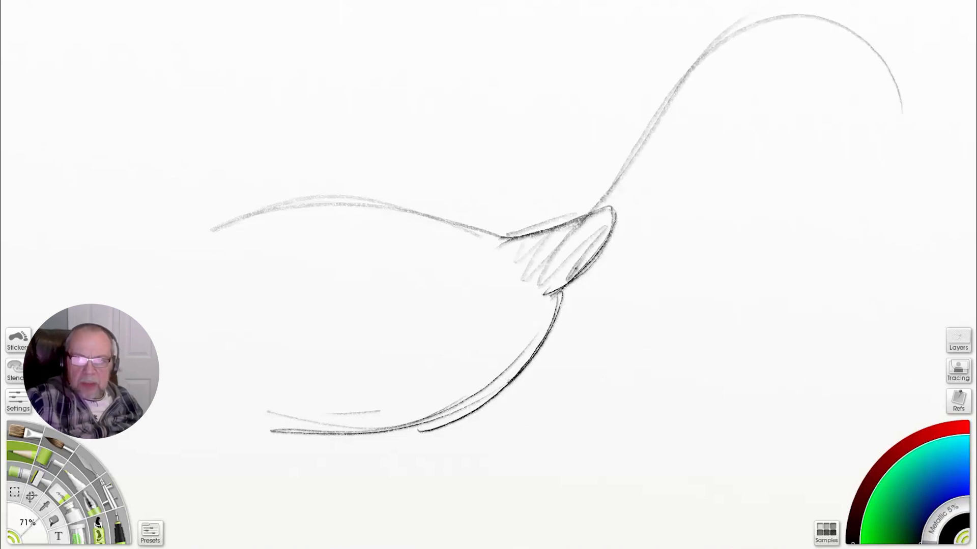
Build up the upper tail with long arching feathers, darkening the drooping tip and the feather base at the rump.
mouse_move(690, 80)
left_mouse_down()
mouse_move(787, 58)
mouse_move(888, 103)
left_mouse_up()
mouse_move(756, 38)
left_mouse_down()
mouse_move(809, 37)
mouse_move(648, 129)
mouse_move(843, 76)
mouse_move(906, 153)
left_mouse_up()
left_click_drag(864, 54, 912, 224)
mouse_move(792, 16)
left_mouse_down()
mouse_move(905, 68)
mouse_move(916, 193)
left_mouse_up()
left_click_drag(854, 79, 907, 224)
mouse_move(801, 15)
left_mouse_down()
mouse_move(925, 276)
mouse_move(594, 197)
left_mouse_up()
mouse_move(618, 170)
left_mouse_down()
mouse_move(584, 227)
mouse_move(617, 171)
left_mouse_up()
mouse_move(641, 125)
left_mouse_down()
mouse_move(875, 90)
mouse_move(773, 66)
left_mouse_up()
left_click_drag(602, 215, 707, 117)
left_click_drag(651, 150, 867, 139)
left_click_drag(735, 116, 834, 163)
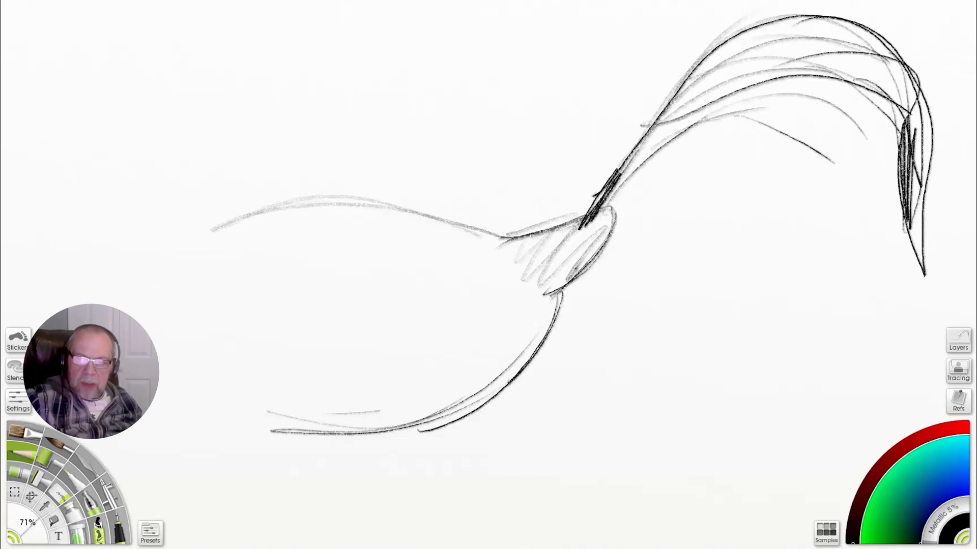
Add the lower tail feathers, curving out from the tail base and hanging down in long narrow points.
left_click_drag(782, 111, 868, 205)
left_click_drag(851, 123, 868, 315)
left_click_drag(624, 155, 791, 211)
left_click_drag(763, 148, 780, 321)
left_click_drag(718, 145, 742, 235)
left_click_drag(760, 185, 776, 346)
mouse_move(606, 212)
left_mouse_down()
mouse_move(752, 152)
mouse_move(741, 231)
left_mouse_up()
left_click_drag(604, 250, 677, 279)
left_click_drag(605, 247, 719, 320)
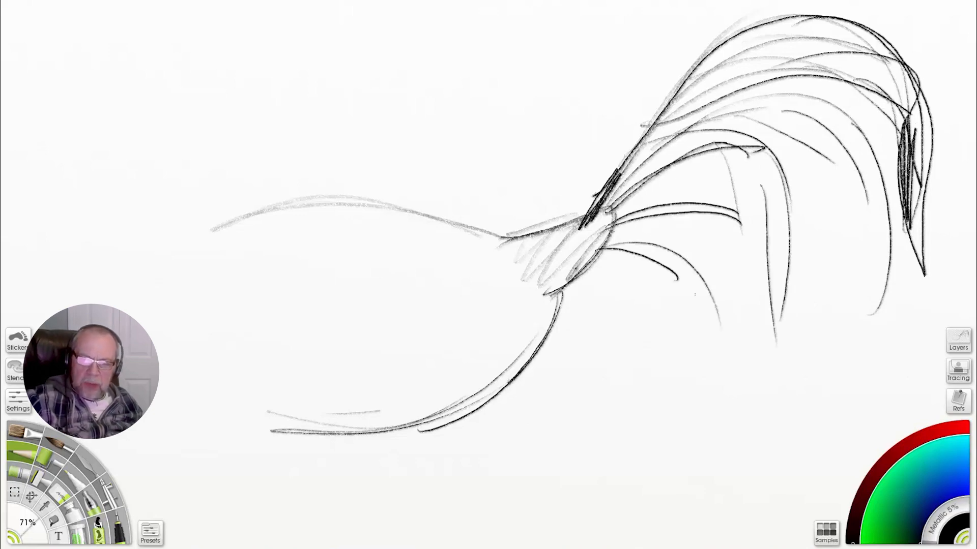
left_click_drag(676, 257, 732, 470)
left_click_drag(727, 226, 756, 433)
left_click_drag(768, 243, 750, 493)
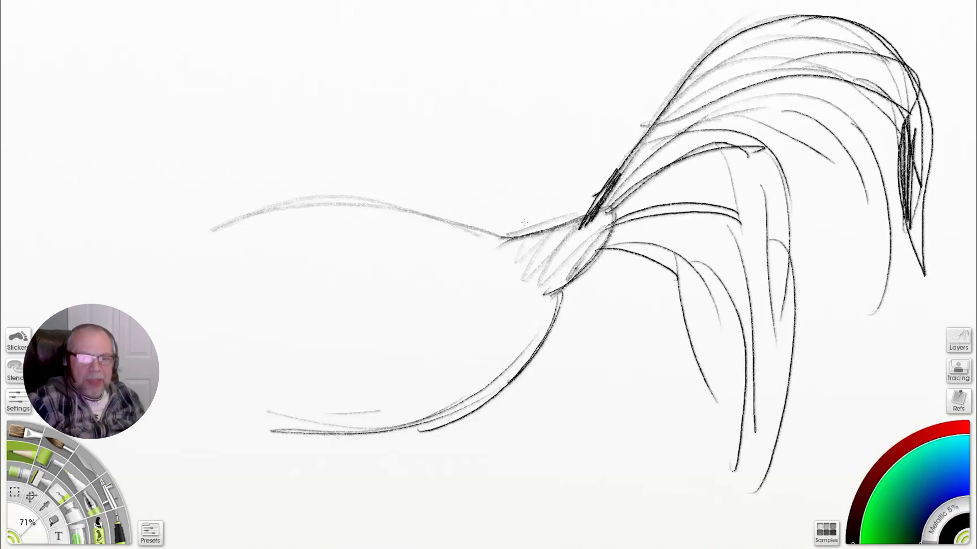
Rough in a loose upright tail outline above the rump and clear the canvas.
left_click_drag(559, 43, 477, 267)
mouse_move(629, 61)
left_mouse_down()
mouse_move(518, 177)
mouse_move(748, 119)
left_mouse_up()
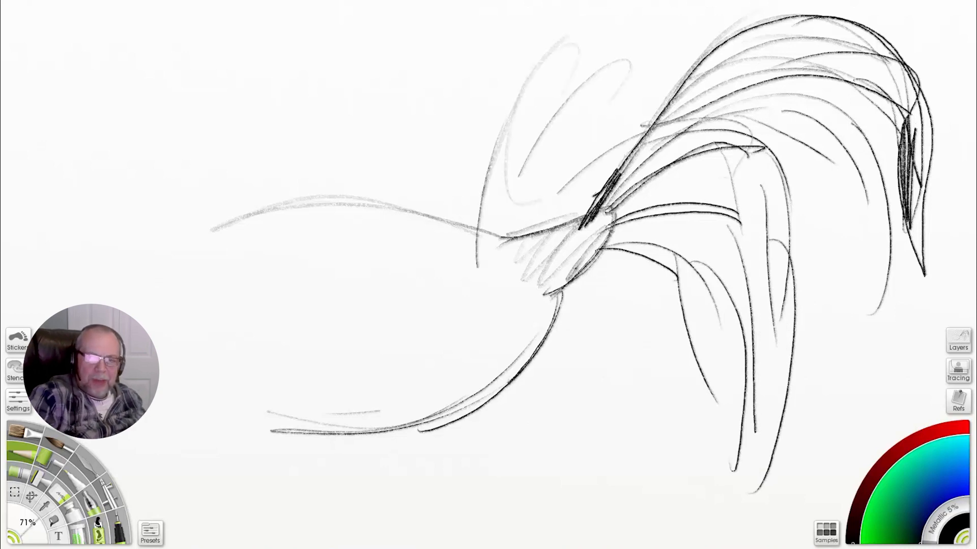
left_click_drag(590, 30, 731, 23)
left_click_drag(743, 109, 749, 145)
left_click_drag(571, 219, 625, 122)
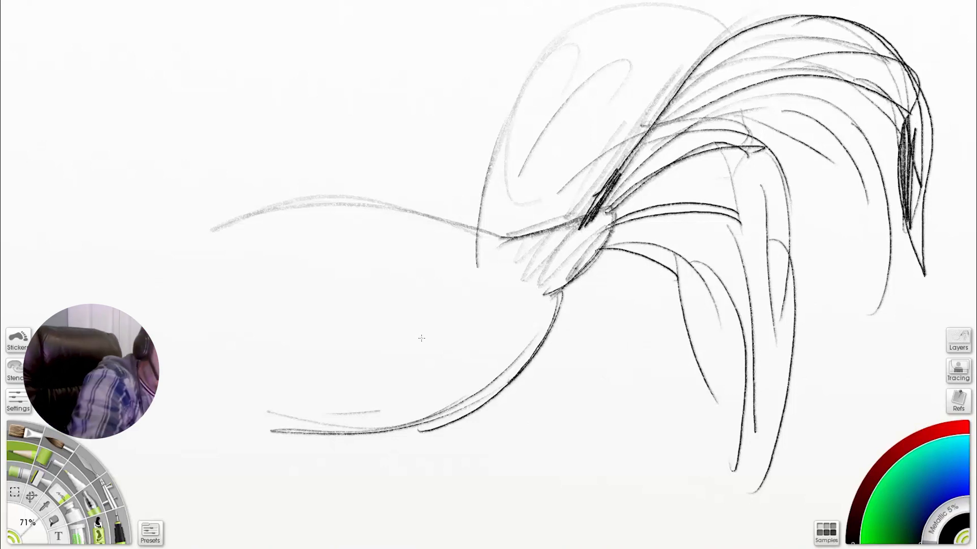
left_click(114, 101)
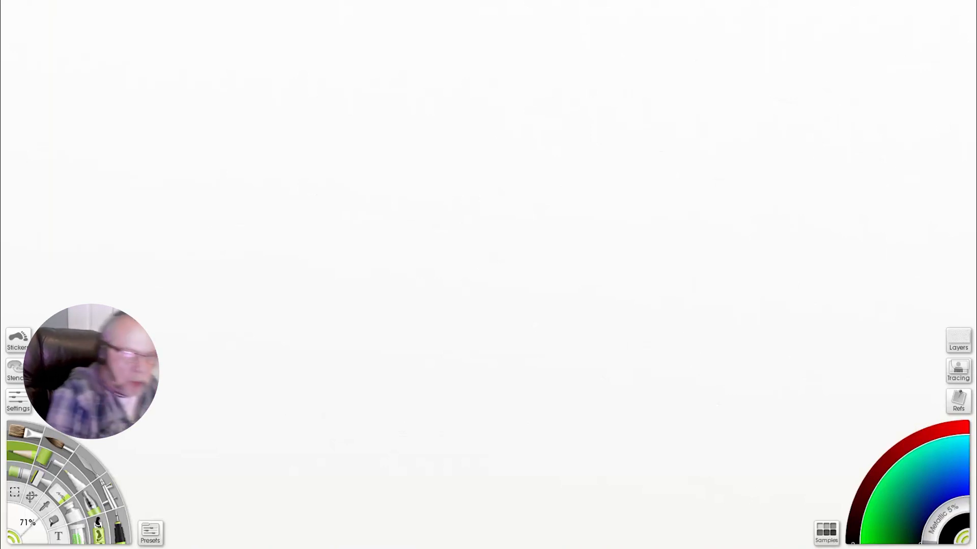
Sketch a horse's hindquarters with an arched back, a rear thigh contour and angled lower leg lines.
left_click_drag(227, 136, 480, 193)
left_click_drag(282, 277, 273, 390)
mouse_move(491, 219)
left_mouse_down()
mouse_move(428, 394)
mouse_move(400, 433)
left_mouse_up()
left_click_drag(270, 235, 359, 492)
left_click_drag(436, 394, 387, 473)
mouse_move(411, 510)
left_mouse_down()
mouse_move(513, 214)
mouse_move(582, 235)
left_mouse_up()
Draw the tailbone as a dark horizontal extension of the rump, with light arcs above and beyond it.
mouse_move(506, 224)
left_mouse_down()
mouse_move(667, 214)
mouse_move(511, 232)
mouse_move(675, 213)
mouse_move(416, 168)
left_mouse_up()
mouse_move(501, 227)
left_mouse_down()
mouse_move(529, 235)
mouse_move(665, 220)
left_mouse_up()
mouse_move(536, 47)
left_mouse_down()
mouse_move(732, 47)
mouse_move(706, 121)
left_mouse_up()
mouse_move(529, 254)
left_mouse_down()
mouse_move(598, 220)
mouse_move(671, 263)
left_mouse_up()
left_click_drag(503, 189, 688, 337)
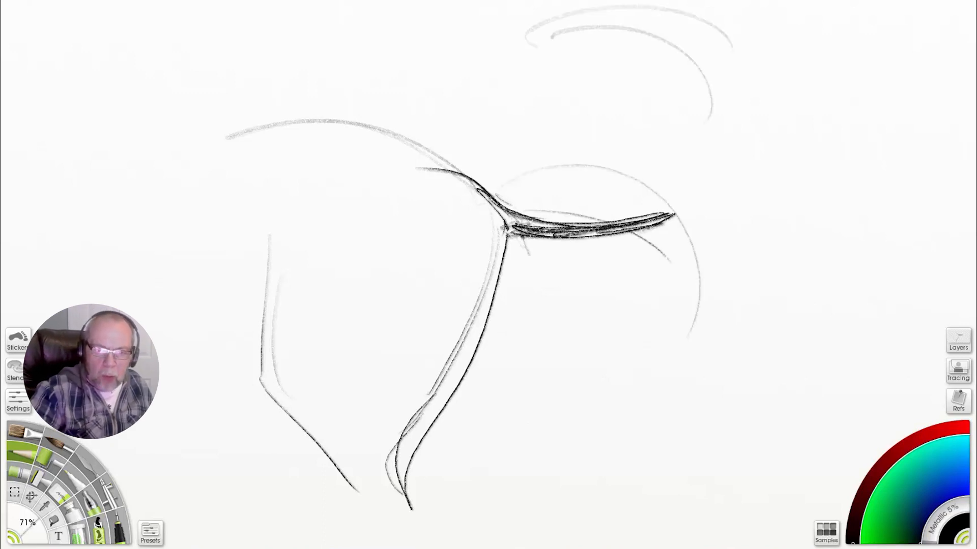
Hang a row of long curved hair strands down from the horse's tailbone.
left_click_drag(573, 239, 622, 391)
left_click_drag(523, 237, 554, 359)
mouse_move(534, 234)
left_mouse_down()
mouse_move(575, 401)
mouse_move(593, 421)
left_mouse_up()
left_click_drag(567, 232, 609, 422)
mouse_move(580, 230)
left_mouse_down()
mouse_move(621, 351)
mouse_move(624, 434)
left_mouse_up()
mouse_move(600, 234)
left_mouse_down()
mouse_move(636, 440)
mouse_move(681, 443)
left_mouse_up()
mouse_move(646, 229)
left_mouse_down()
mouse_move(694, 305)
mouse_move(682, 458)
left_mouse_up()
mouse_move(656, 222)
left_mouse_down()
mouse_move(692, 463)
mouse_move(742, 450)
mouse_move(758, 546)
left_mouse_up()
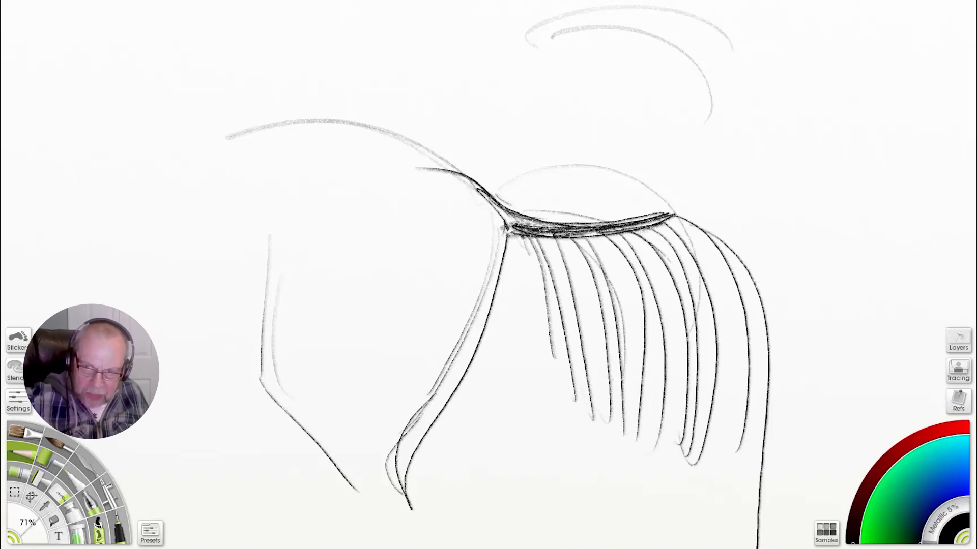
Lengthen and thicken the horse's tail with extra strands toward the ground and darker outer edges.
left_click_drag(525, 243, 592, 480)
left_click_drag(548, 267, 616, 516)
left_click_drag(577, 356, 644, 528)
left_click_drag(597, 399, 664, 544)
left_click_drag(623, 402, 674, 538)
left_click_drag(645, 390, 679, 539)
mouse_move(664, 369)
left_mouse_down()
mouse_move(697, 529)
mouse_move(706, 529)
left_mouse_up()
left_click_drag(718, 364, 730, 532)
left_click_drag(750, 423, 748, 543)
mouse_move(762, 520)
left_mouse_down()
mouse_move(709, 265)
mouse_move(639, 229)
left_mouse_up()
mouse_move(664, 215)
left_mouse_down()
mouse_move(711, 230)
mouse_move(760, 303)
left_mouse_up()
left_click_drag(521, 231, 560, 376)
left_click_drag(532, 239, 585, 463)
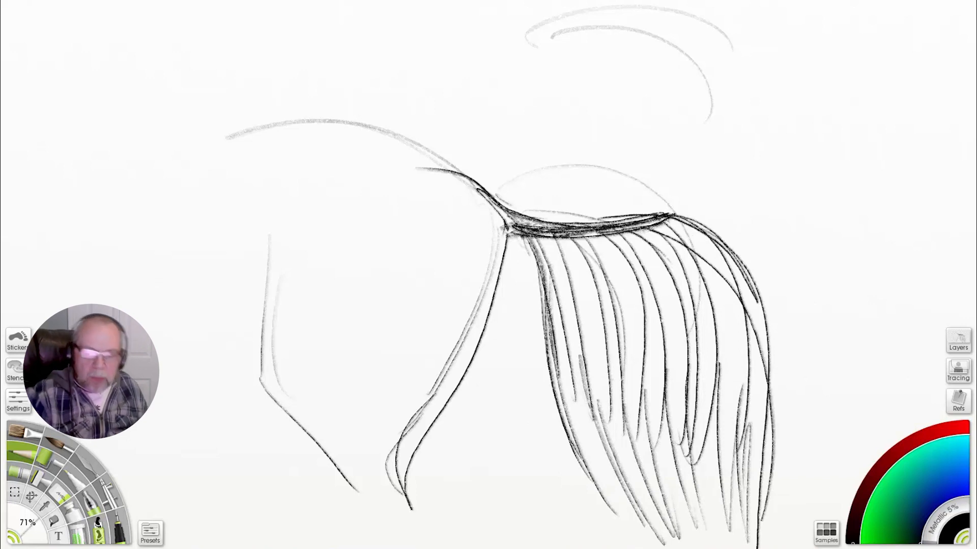
Mark a dark horizontal line across the hanging tail hair and reinforce the tail's contour.
left_click_drag(562, 400, 814, 391)
mouse_move(722, 328)
left_mouse_down()
mouse_move(580, 58)
mouse_move(244, 32)
left_mouse_up()
mouse_move(372, 341)
left_mouse_down()
mouse_move(323, 194)
mouse_move(361, 333)
mouse_move(314, 222)
mouse_move(448, 388)
left_mouse_up()
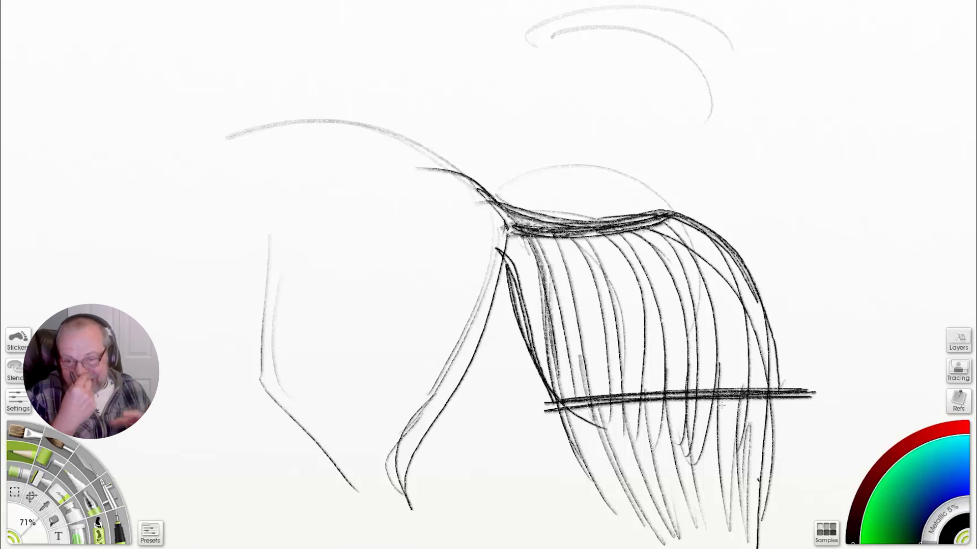
Trace a heavy continuous spine line from the neck over the back into the tail, and outline the tail's outer edge.
mouse_move(514, 222)
left_mouse_down()
mouse_move(585, 231)
mouse_move(410, 157)
mouse_move(338, 142)
left_mouse_up()
left_click_drag(397, 148, 430, 206)
left_click_drag(216, 146, 508, 210)
mouse_move(509, 209)
left_mouse_down()
mouse_move(170, 161)
mouse_move(24, 154)
left_mouse_up()
left_click_drag(428, 165, 340, 137)
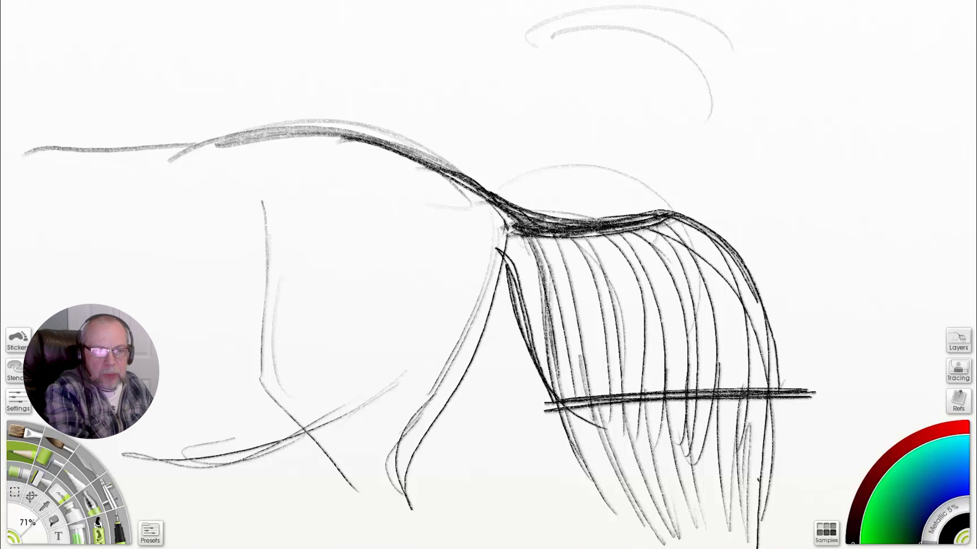
mouse_move(224, 145)
left_mouse_down()
mouse_move(326, 133)
mouse_move(560, 224)
mouse_move(254, 137)
mouse_move(171, 152)
left_mouse_up()
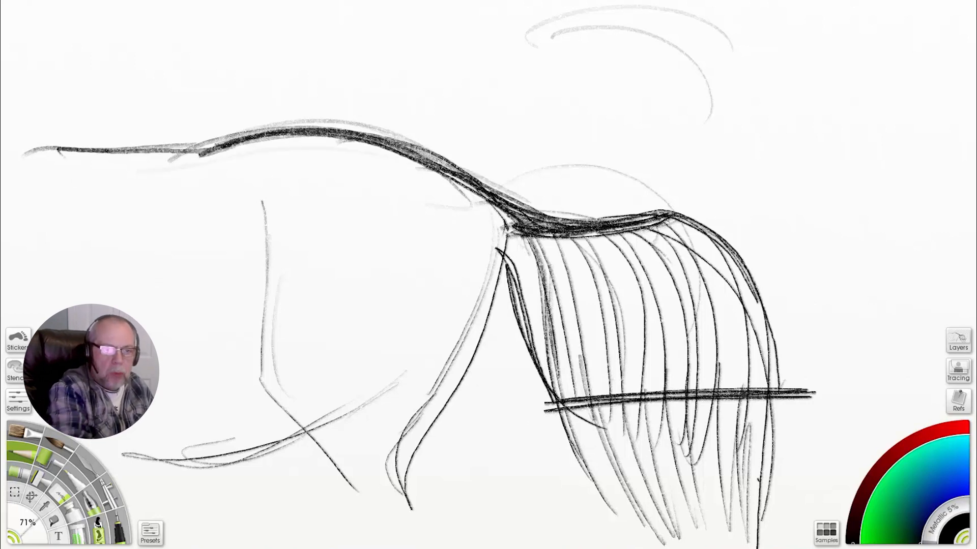
left_click_drag(448, 166, 103, 175)
left_click_drag(600, 218, 766, 531)
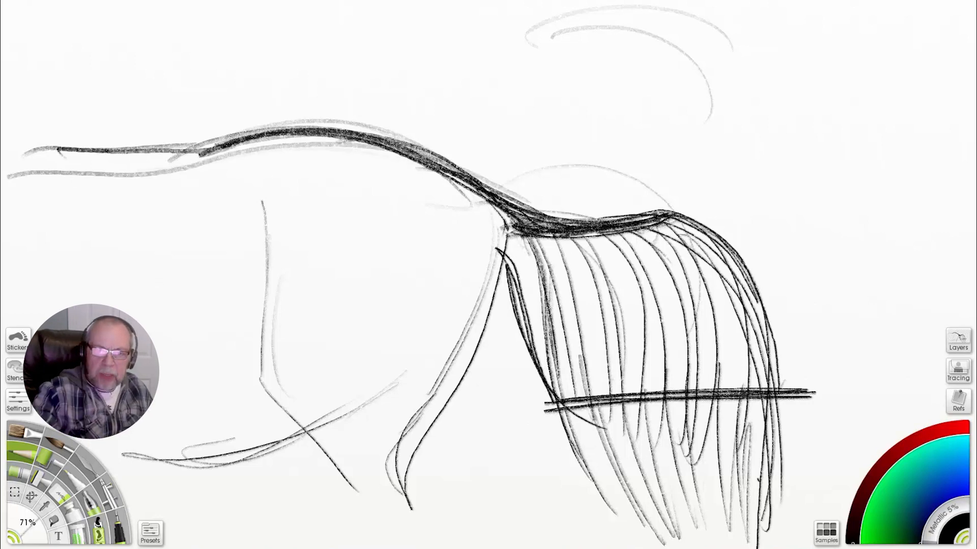
Sketch a raised tailbone curving up from the rump, with large arcs of hair sweeping over from its tip.
left_click_drag(499, 198, 633, 86)
left_click_drag(537, 209, 639, 69)
left_click_drag(500, 197, 630, 52)
left_click_drag(554, 183, 684, 32)
left_click_drag(622, 80, 909, 52)
left_click_drag(654, 49, 925, 238)
left_click_drag(665, 63, 830, 385)
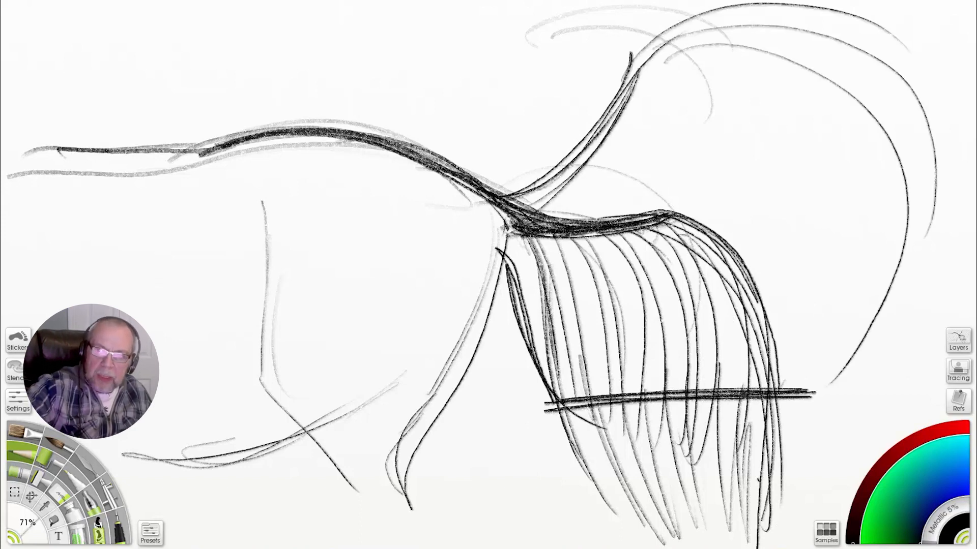
Fill in the raised horse tail with flowing strands curving around and down, and reinforce its outer arc.
left_click_drag(648, 79, 740, 443)
mouse_move(624, 107)
left_mouse_down()
mouse_move(640, 507)
mouse_move(630, 469)
left_mouse_up()
left_click_drag(674, 147, 705, 365)
left_click_drag(595, 511, 707, 365)
left_click_drag(723, 305, 586, 509)
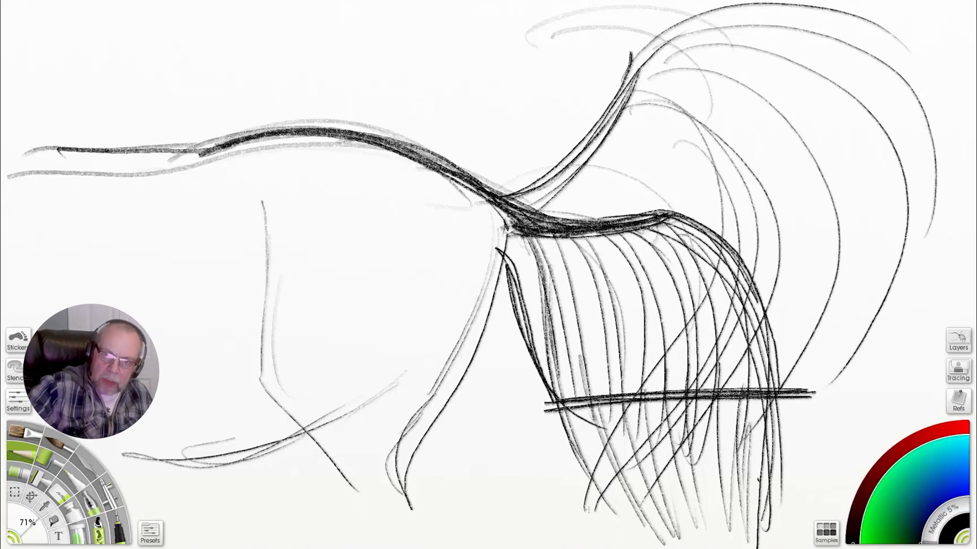
left_click_drag(670, 120, 610, 135)
left_click_drag(562, 173, 743, 137)
left_click_drag(606, 120, 899, 58)
mouse_move(753, 42)
left_mouse_down()
mouse_move(776, 29)
mouse_move(902, 126)
left_mouse_up()
mouse_move(864, 23)
left_mouse_down()
mouse_move(945, 156)
mouse_move(847, 368)
left_mouse_up()
left_click_drag(933, 281, 701, 510)
left_click_drag(680, 308, 462, 274)
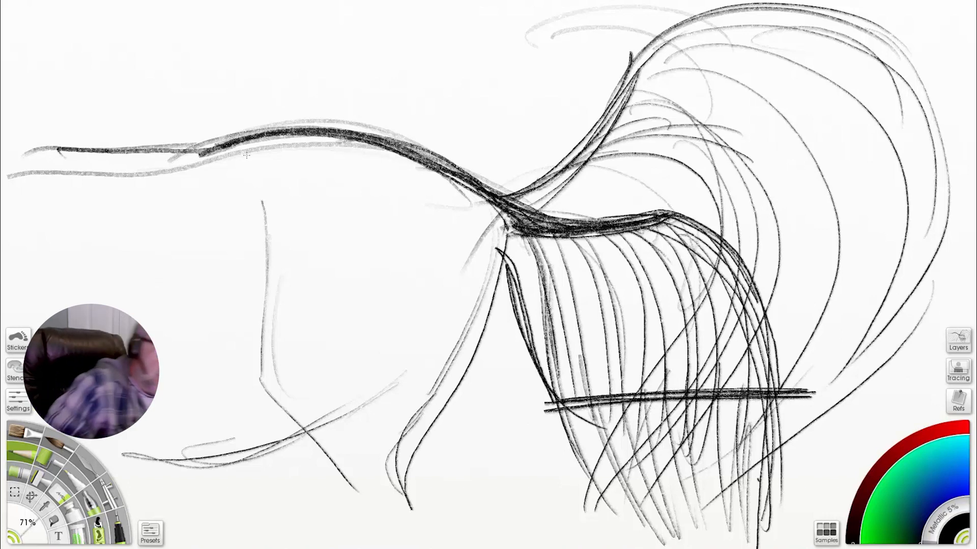
On a cleared canvas, sketch the rooster's back, rump and belly curve with broad arching tail feathers above the tail base.
mouse_move(419, 202)
left_mouse_down()
mouse_move(530, 173)
mouse_move(460, 275)
left_mouse_up()
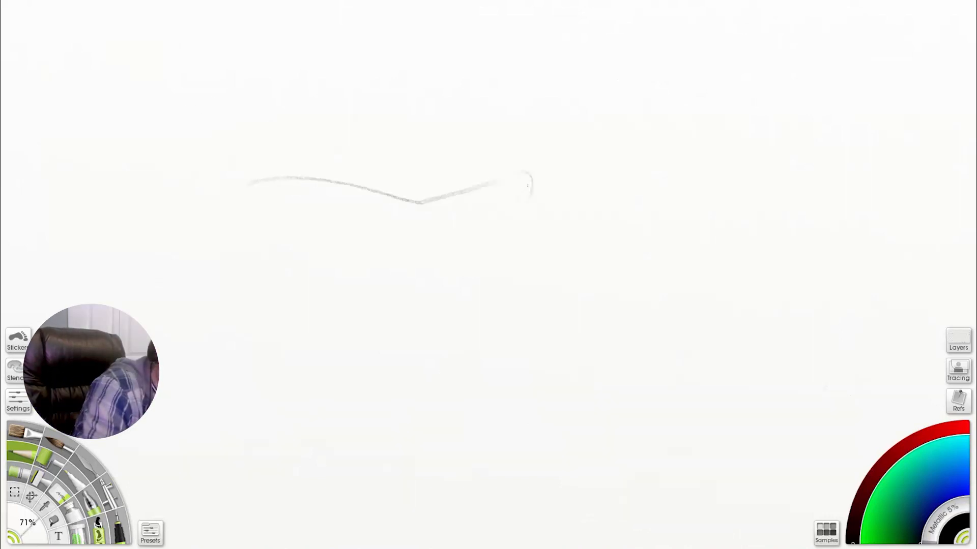
left_click_drag(469, 294, 349, 445)
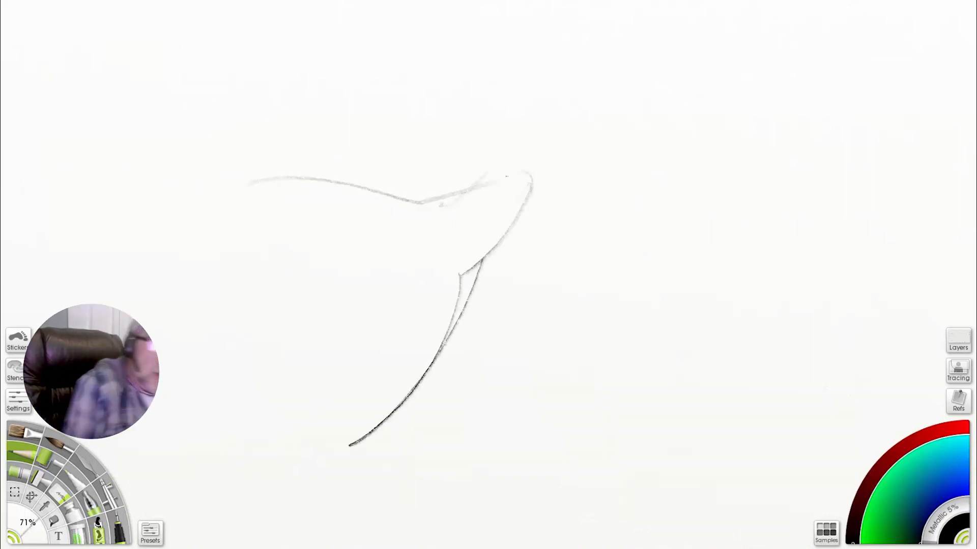
mouse_move(516, 181)
left_mouse_down()
mouse_move(681, 66)
mouse_move(727, 204)
left_mouse_up()
left_click_drag(532, 183, 702, 137)
left_click_drag(631, 119, 704, 351)
left_click_drag(714, 146, 741, 264)
left_click_drag(728, 333, 684, 381)
Draw the middle tail feathers curving out from the tail base and drooping into long points.
left_click_drag(518, 206, 667, 248)
left_click_drag(603, 206, 666, 384)
left_click_drag(675, 221, 677, 474)
mouse_move(607, 196)
left_mouse_down()
mouse_move(682, 240)
mouse_move(683, 429)
left_mouse_up()
mouse_move(647, 211)
left_mouse_down()
mouse_move(675, 316)
mouse_move(699, 310)
left_mouse_up()
left_click_drag(637, 186, 698, 311)
left_click_drag(588, 169, 644, 268)
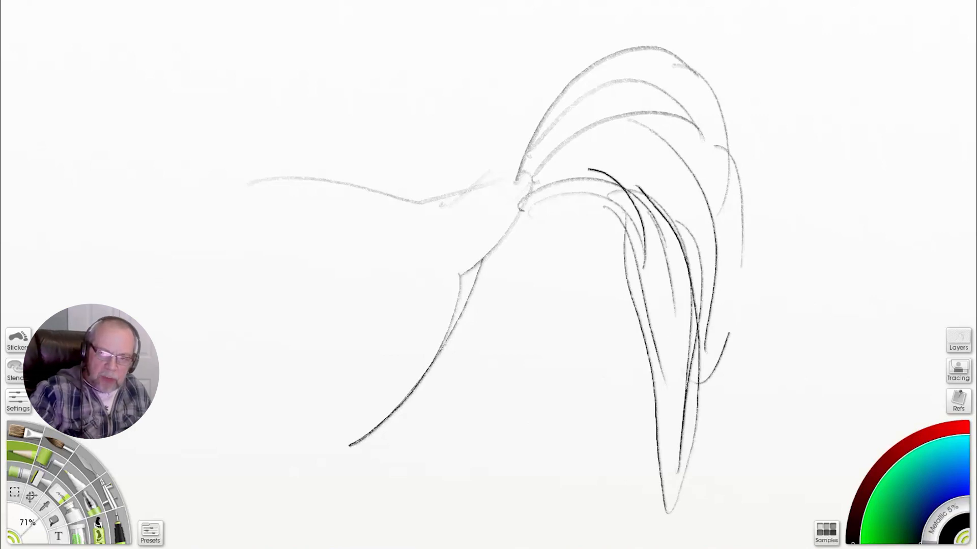
Add a larger outer tail arc and long hanging feather tips along the tail's rear edge.
left_click_drag(532, 182, 699, 346)
left_click_drag(562, 114, 798, 206)
left_click_drag(747, 126, 768, 417)
left_click_drag(813, 213, 785, 453)
left_click_drag(732, 156, 727, 356)
left_click_drag(728, 302, 747, 499)
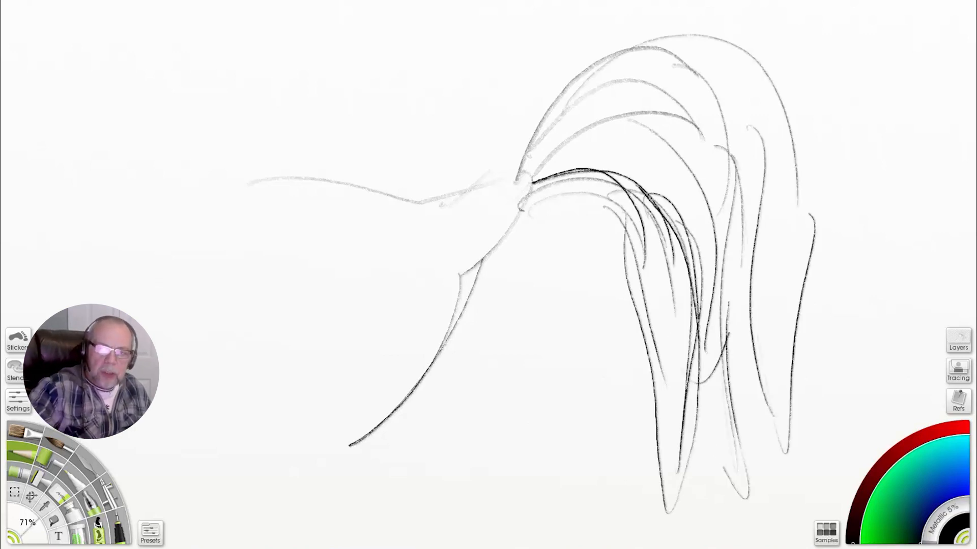
Fill the underside of the tail with short feathers hanging close to the rooster's rump.
left_click_drag(553, 202, 554, 392)
mouse_move(550, 305)
left_mouse_down()
mouse_move(550, 263)
mouse_move(615, 457)
left_mouse_up()
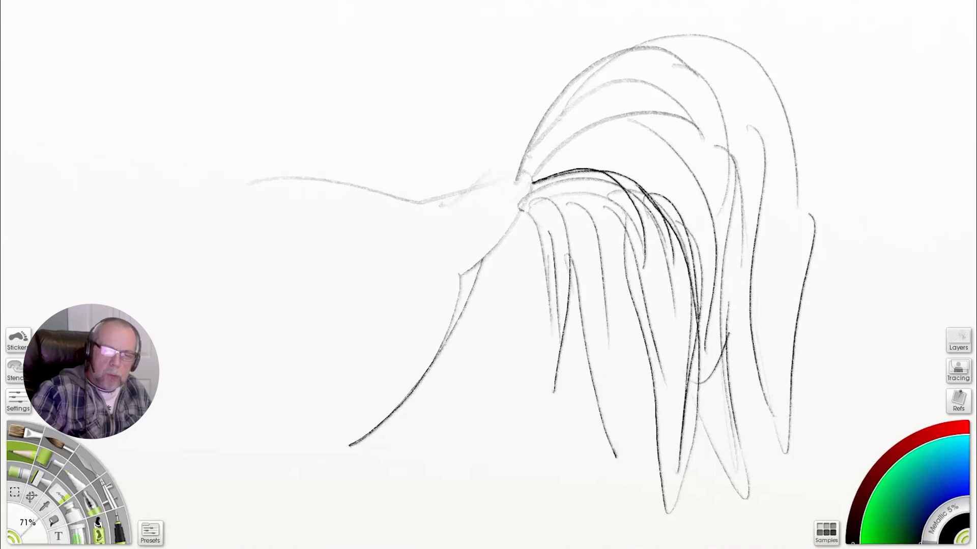
left_click_drag(605, 239, 617, 450)
left_click_drag(605, 193, 639, 394)
left_click_drag(653, 265, 476, 236)
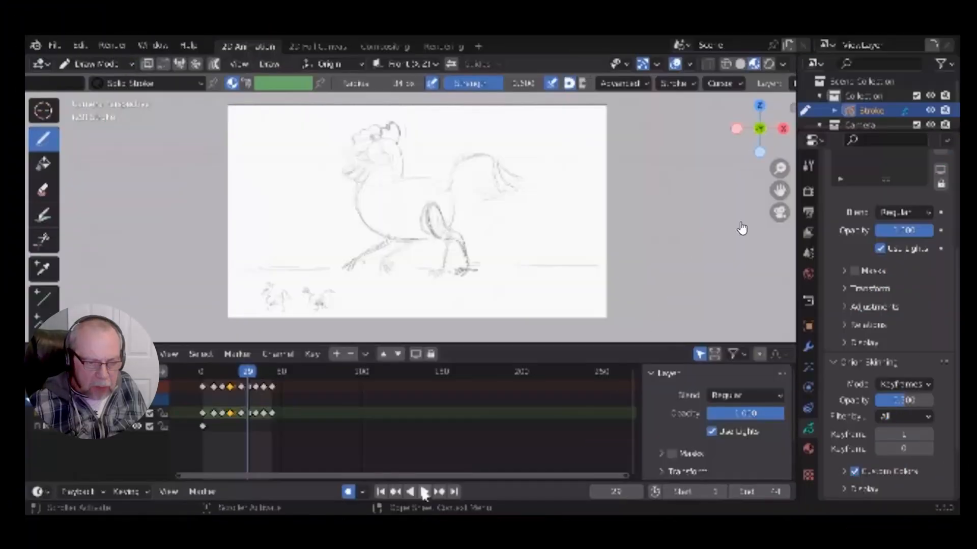
Switch to Blender, play and scrub the rough rooster walk, and scrub the cleaned-up version to compare tail and foot poses.
left_click(424, 492)
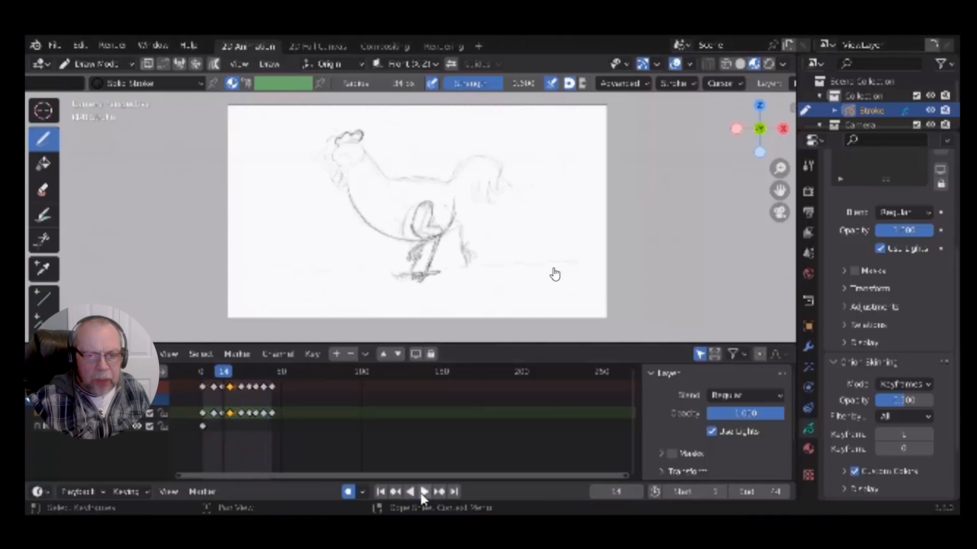
left_click(417, 492)
mouse_move(224, 376)
left_mouse_down()
mouse_move(209, 381)
mouse_move(219, 383)
left_mouse_up()
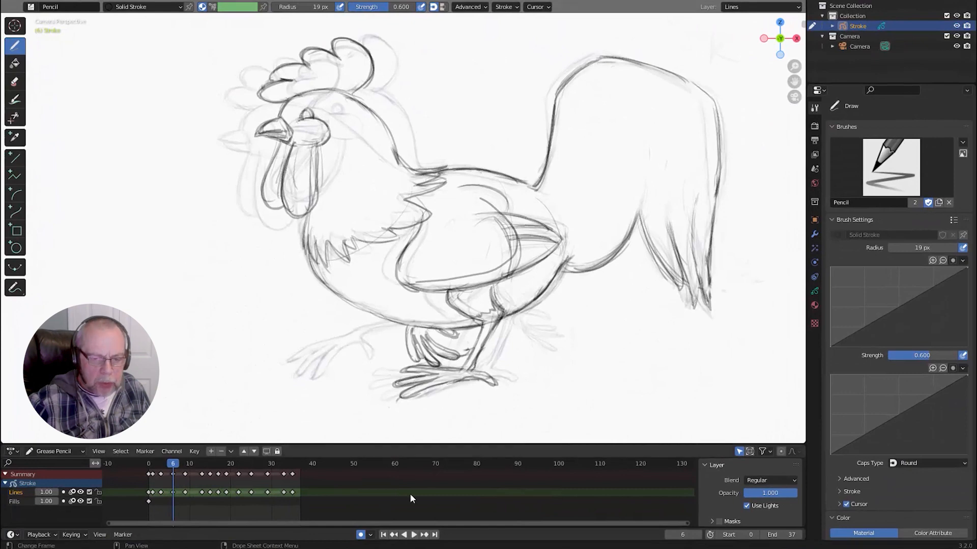
left_click_drag(173, 481, 206, 470)
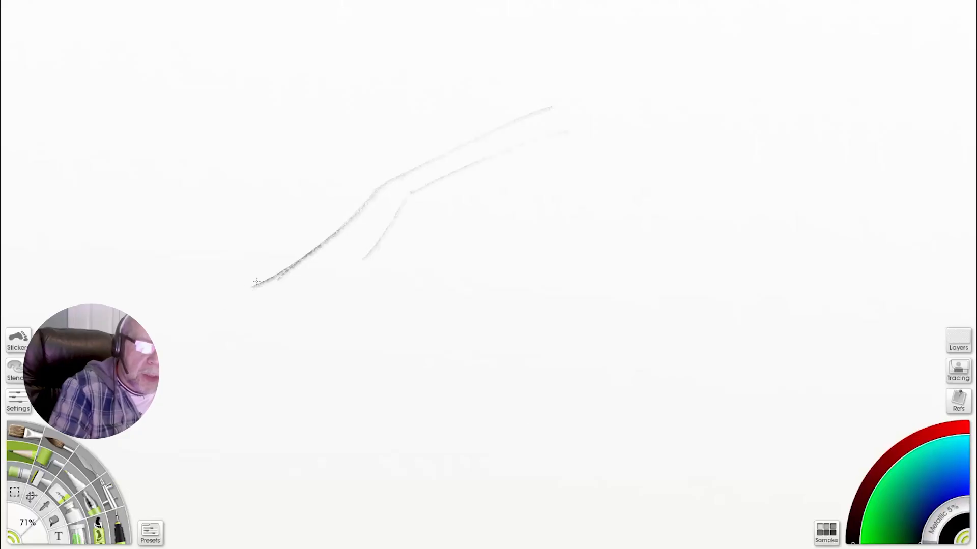
Sketch a close-up of the rooster's raised foot with forward toes, a back toe and a darkened shin line.
left_click_drag(207, 343, 307, 275)
left_click_drag(347, 261, 365, 282)
left_click_drag(409, 207, 398, 277)
left_click_drag(402, 213, 433, 299)
mouse_move(433, 299)
left_mouse_down()
mouse_move(321, 271)
mouse_move(200, 295)
left_mouse_up()
mouse_move(232, 285)
left_mouse_down()
mouse_move(190, 311)
mouse_move(312, 236)
left_mouse_up()
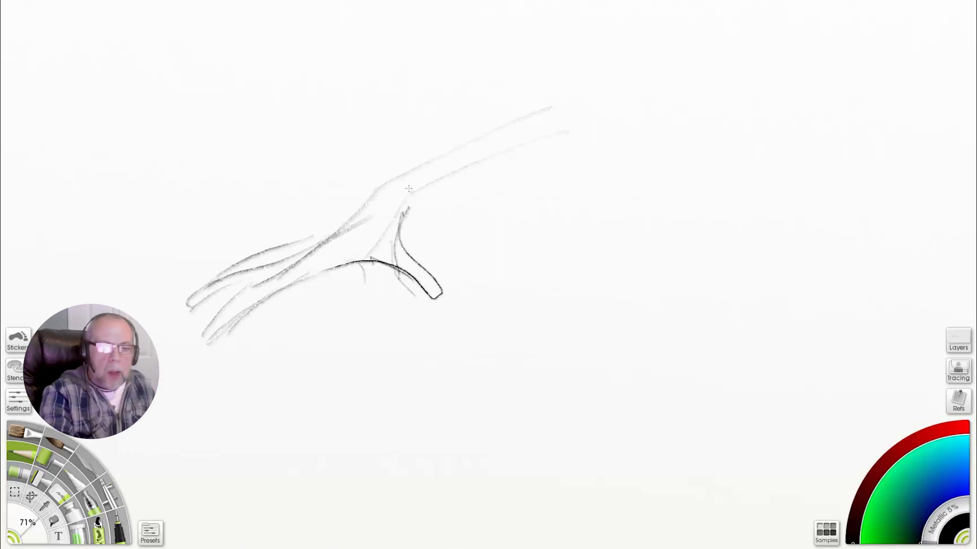
left_click_drag(402, 177, 538, 117)
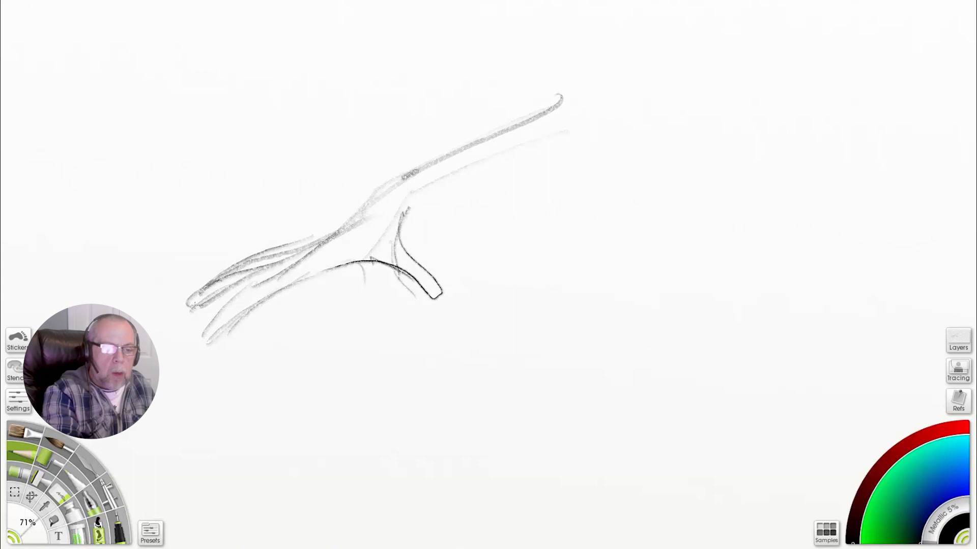
Overlay a flat foot position beneath the raised one, with toes along the ground and a rear toe behind.
left_click_drag(223, 259, 217, 269)
left_click_drag(394, 321, 395, 330)
left_click_drag(429, 300, 371, 329)
mouse_move(400, 310)
left_mouse_down()
mouse_move(283, 325)
mouse_move(371, 316)
left_mouse_up()
left_click_drag(316, 316, 343, 311)
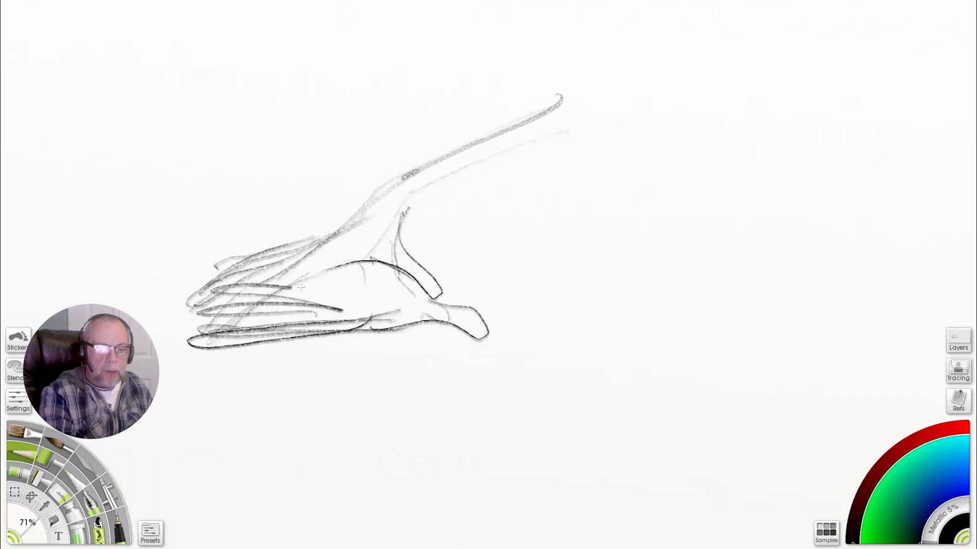
Shade the raised foot's ankle and darken its toes, and add a steeper shin line above the ankle.
left_click_drag(292, 288, 467, 92)
left_click_drag(301, 255, 382, 189)
left_click_drag(340, 235, 402, 183)
mouse_move(403, 183)
left_mouse_down()
mouse_move(285, 268)
mouse_move(407, 192)
left_mouse_up()
left_click_drag(387, 252, 246, 314)
left_click_drag(400, 208, 442, 302)
left_click_drag(315, 270, 210, 333)
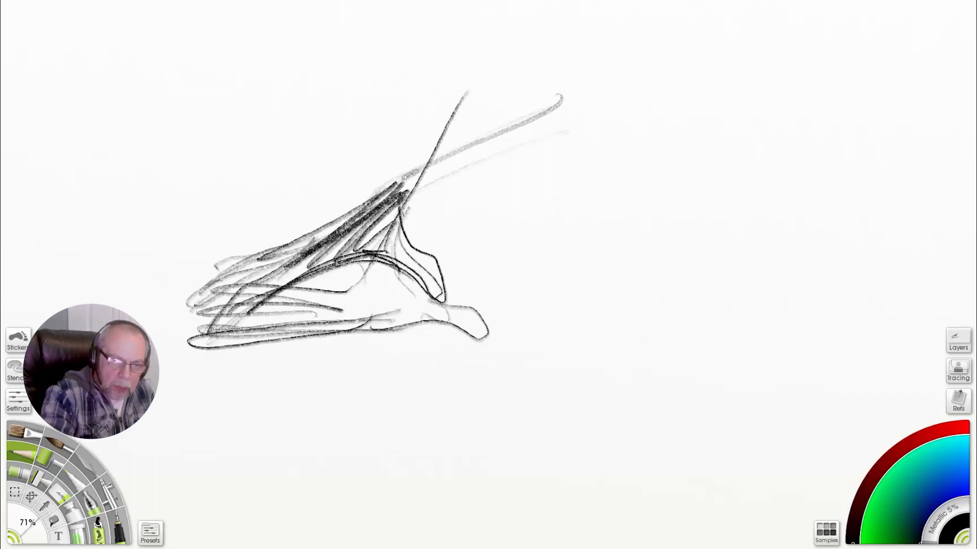
Reinforce the raised foot's toes and extend the leg upward with dark shin lines to the bent upper joint.
left_click_drag(280, 267, 193, 308)
mouse_move(216, 258)
left_mouse_down()
mouse_move(290, 242)
mouse_move(578, 67)
left_mouse_up()
left_click_drag(407, 181, 600, 93)
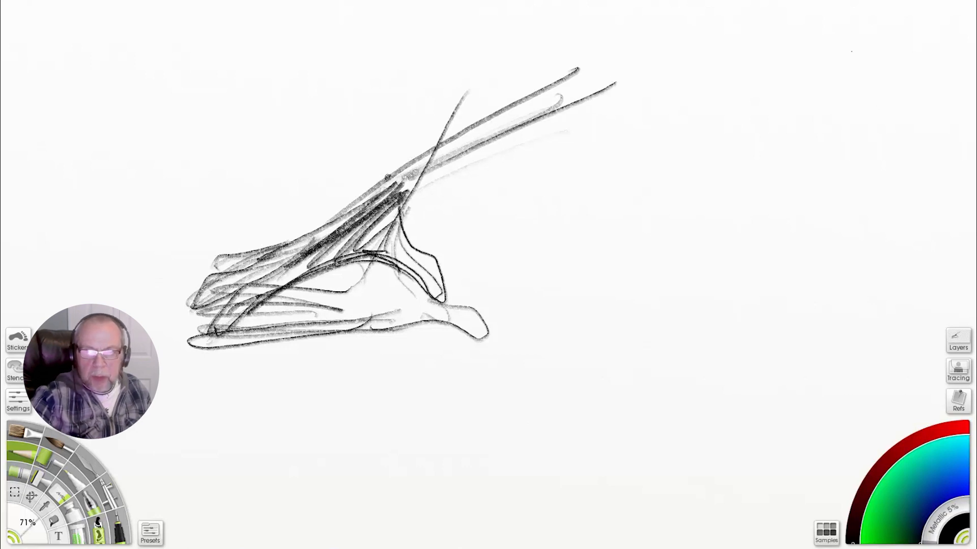
left_click_drag(692, 3, 663, 60)
left_click_drag(666, 57, 524, 110)
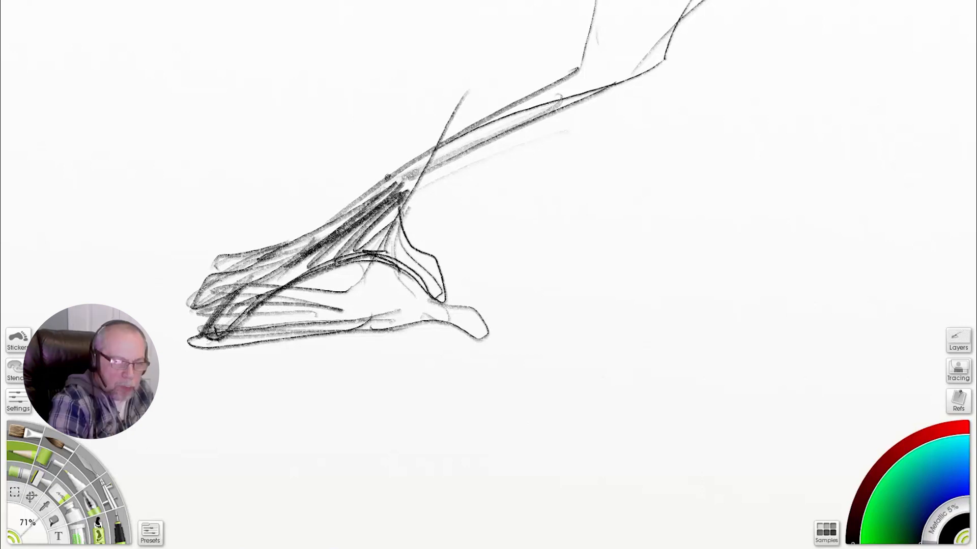
left_click_drag(346, 202, 215, 263)
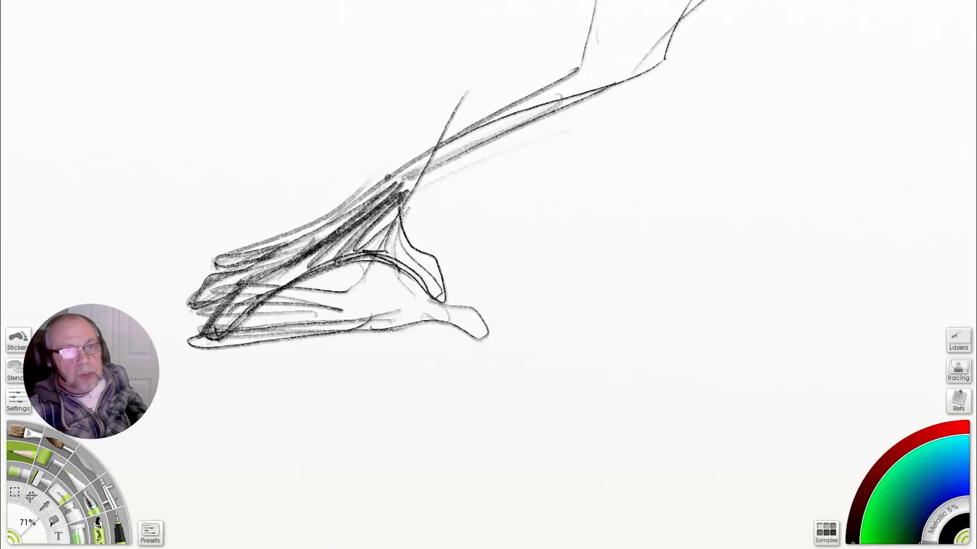
key("ctrl+n")
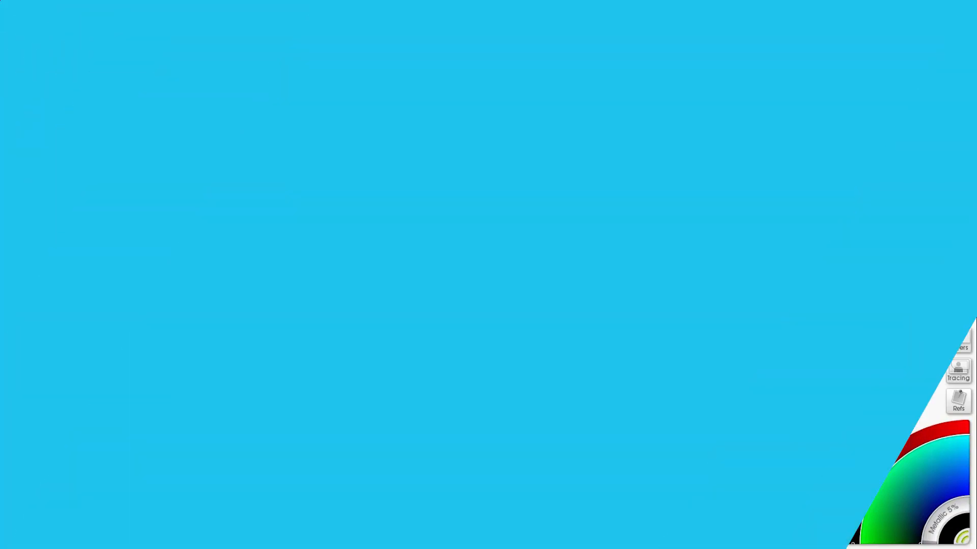